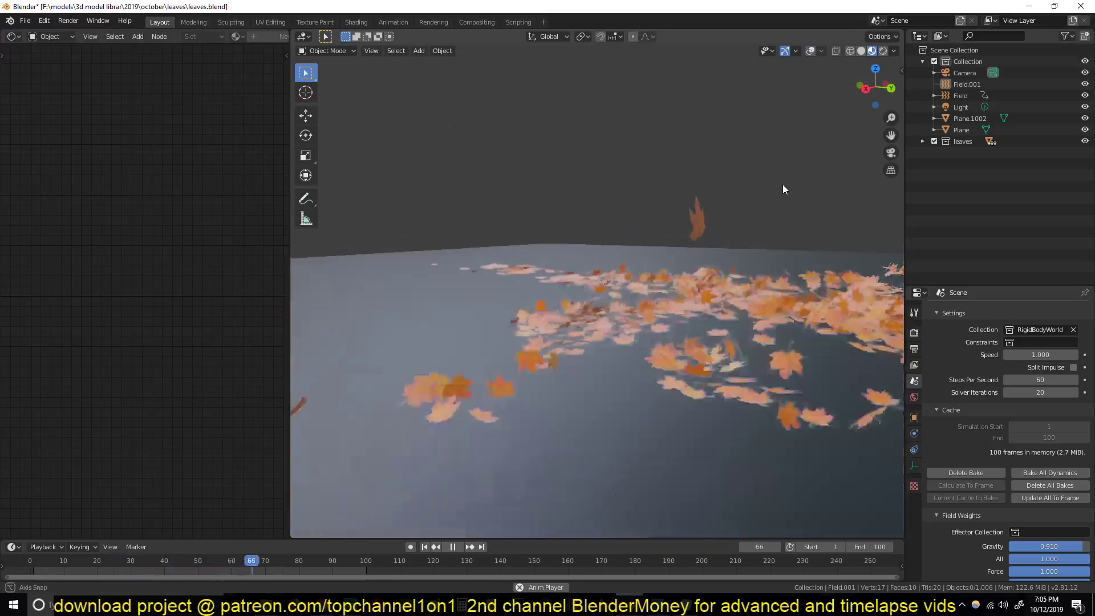
Turn on the viewport overlays and stop the playback of the leaf simulation to view the scattered leaves.
middle_click_drag(674, 207, 453, 281)
left_click(808, 51)
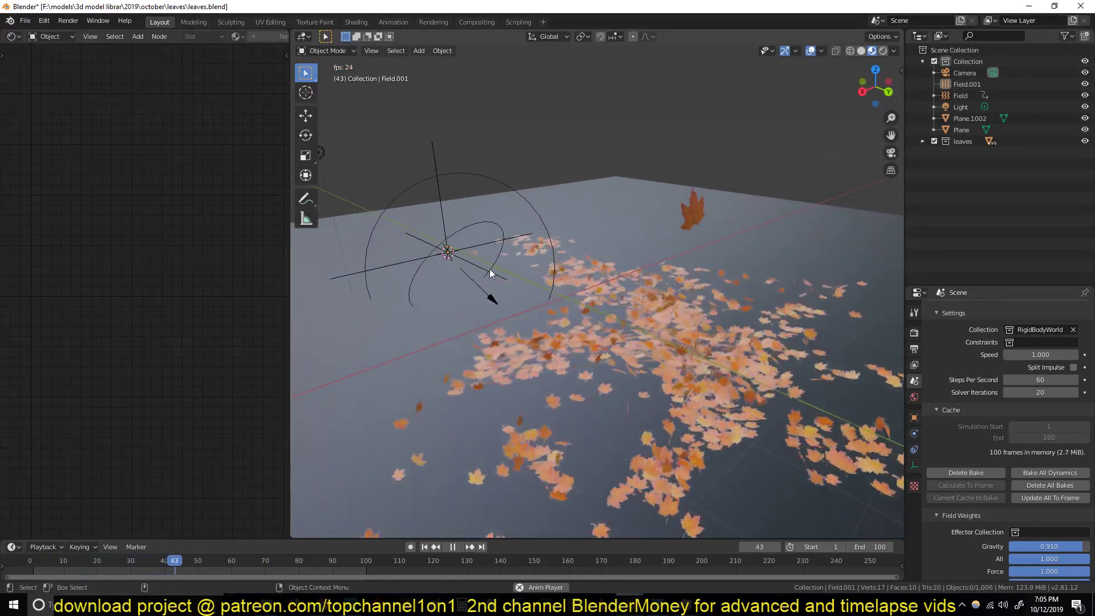
key("space")
middle_click_drag(621, 326, 676, 343)
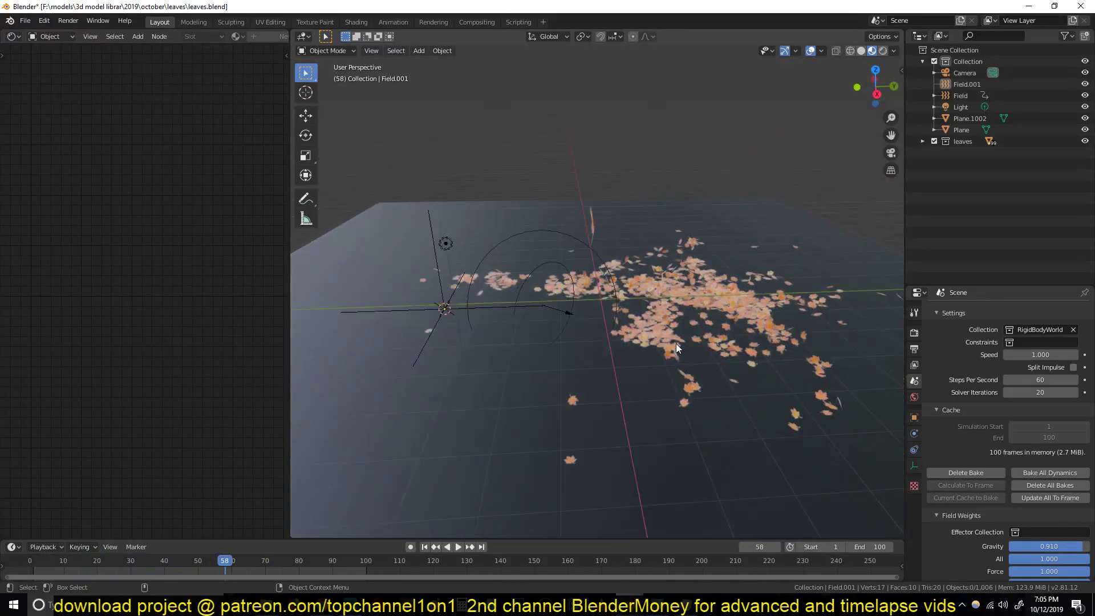
scroll(676, 344, "up", 3)
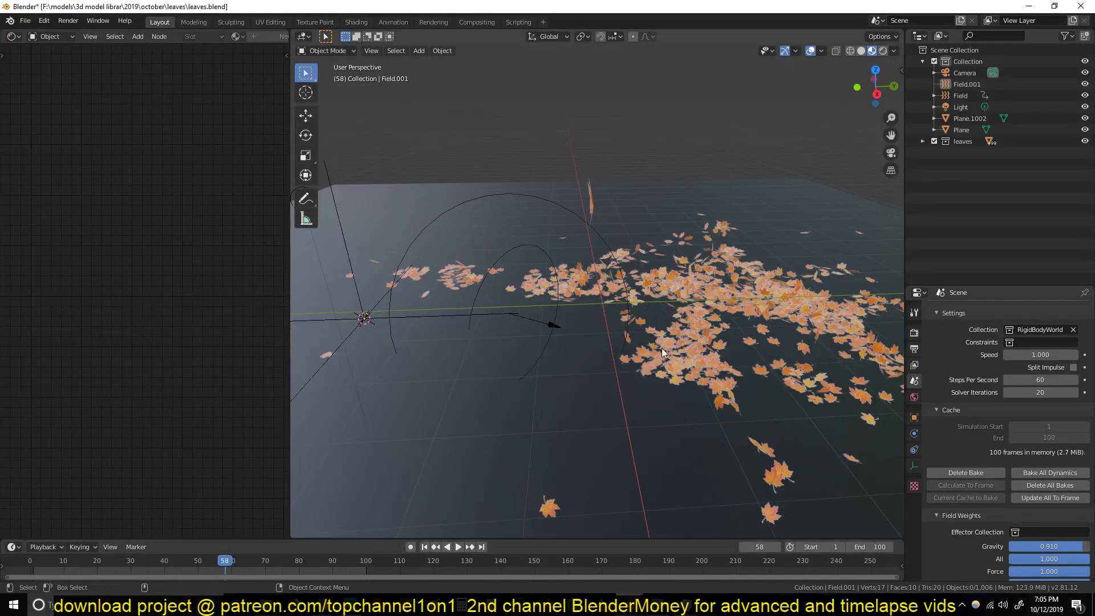
Check a scattered leaf's particle settings and the ground plane's physics settings, with the animation rewound to frame 0.
left_click(696, 324)
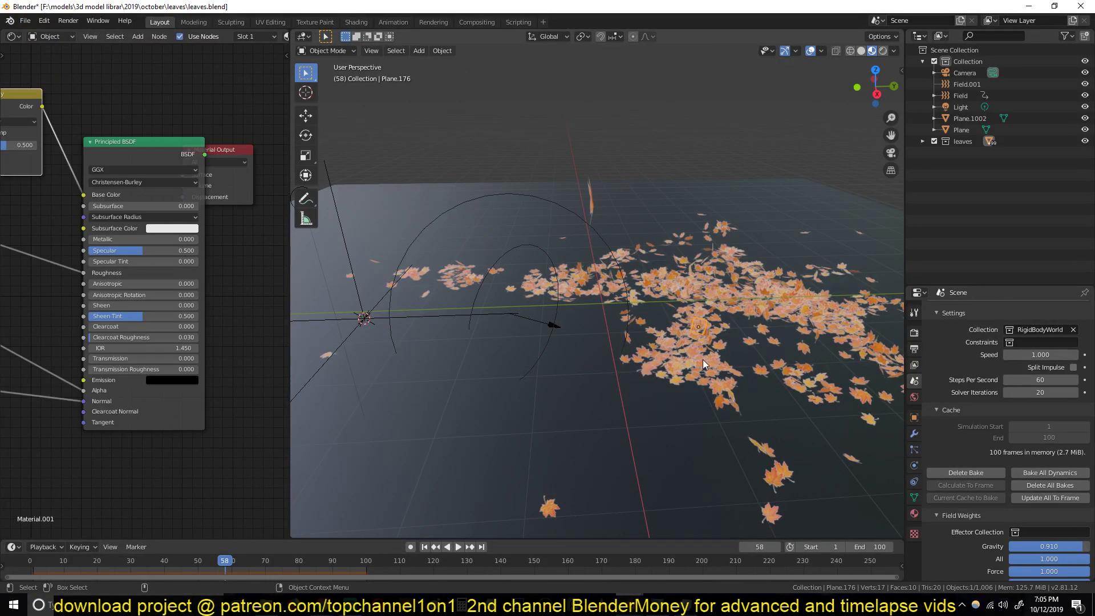
left_click(914, 450)
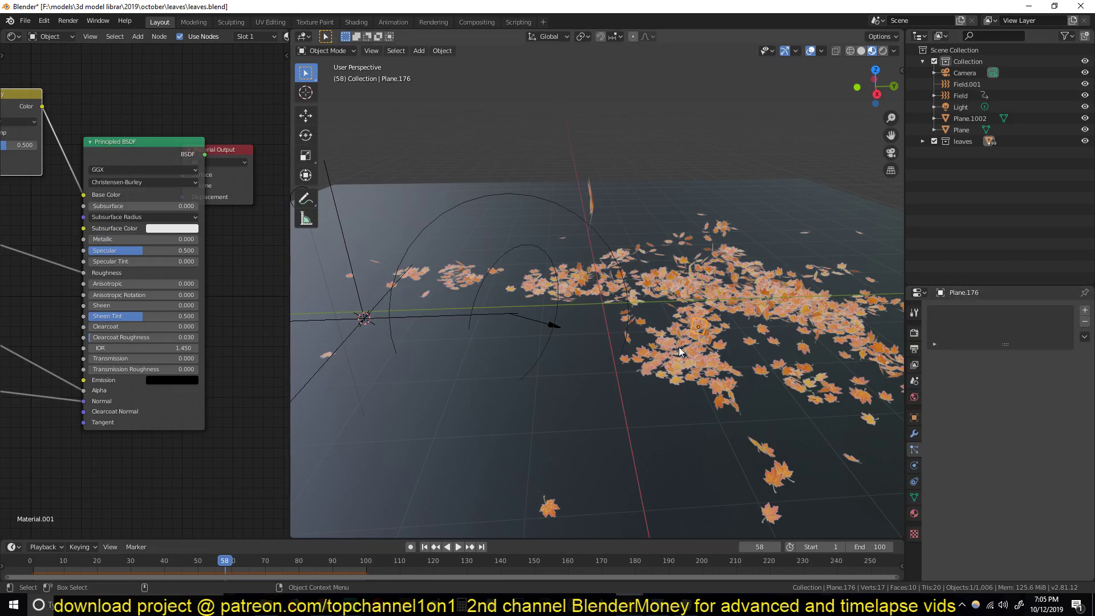
left_click(596, 192)
middle_click_drag(634, 346, 539, 296)
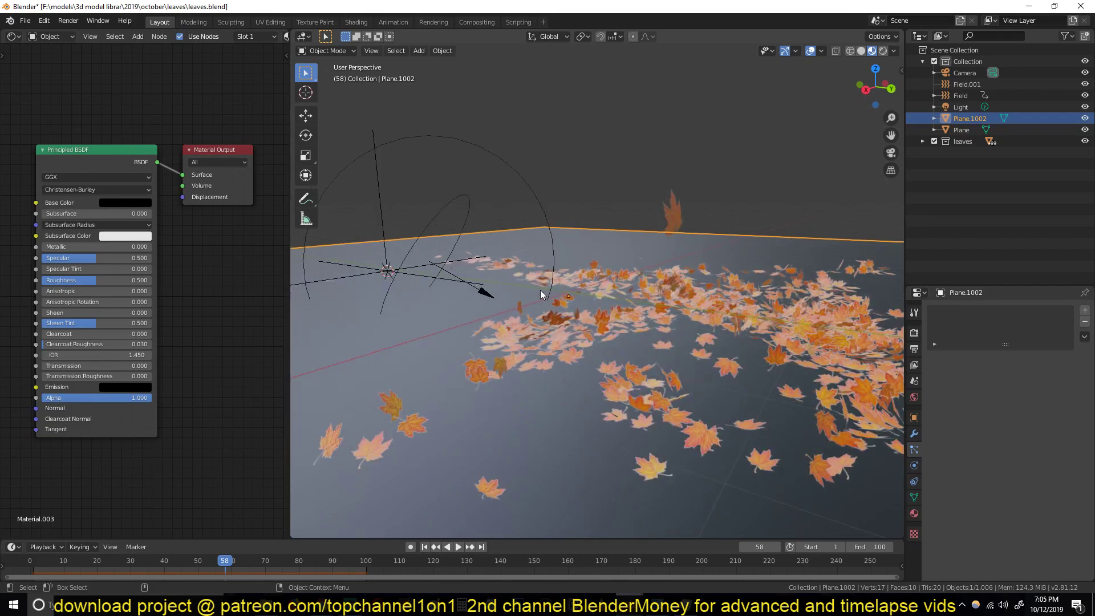
left_click_drag(225, 561, 23, 564)
middle_click_drag(433, 357, 570, 343)
middle_click_drag(722, 329, 618, 320)
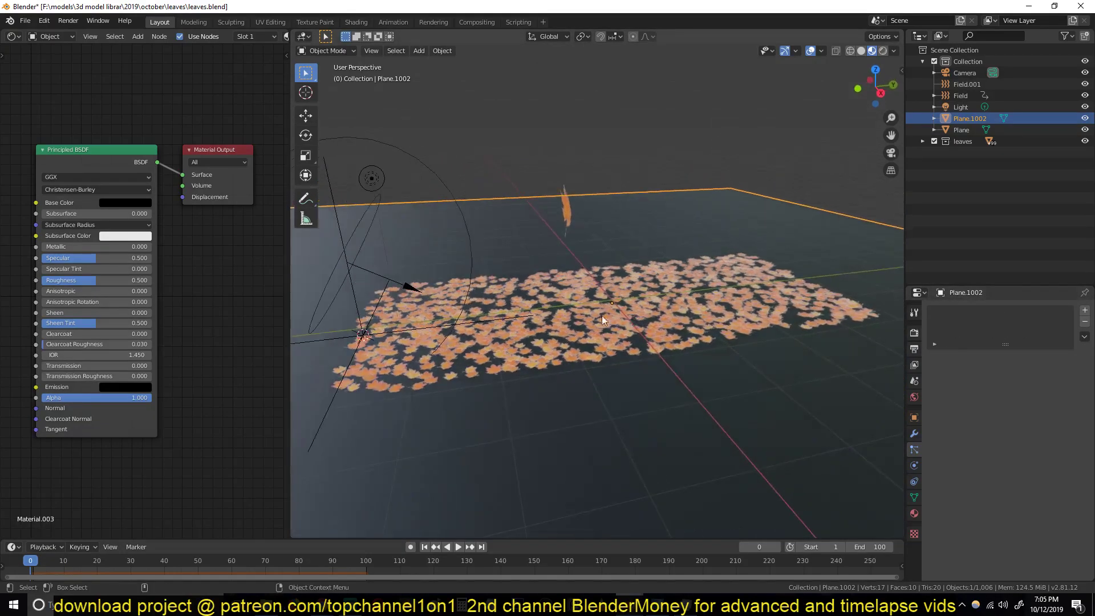
middle_click_drag(812, 316, 515, 276)
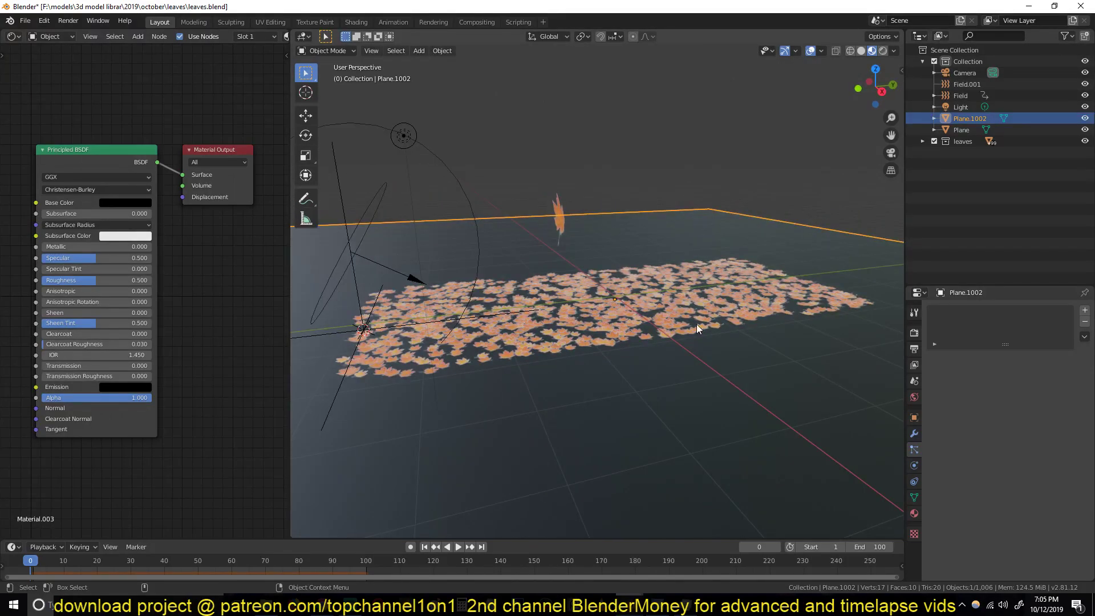
left_click(914, 466)
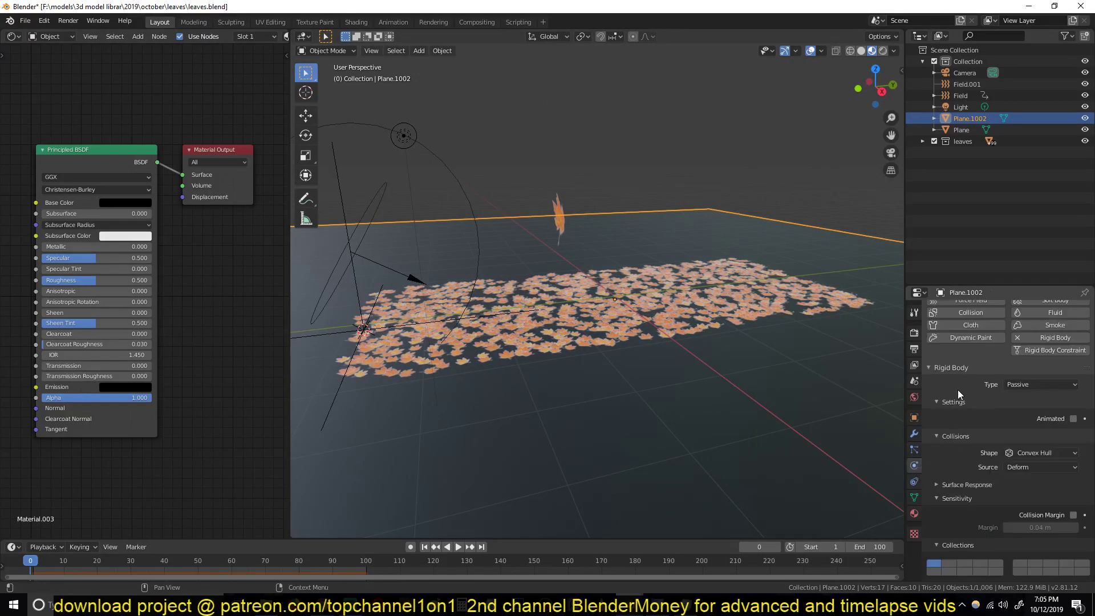
scroll(970, 393, "up", 2)
Add a plane and move it above the bed of leaves, next to the upright leaf.
left_click(637, 160)
key("shift+a")
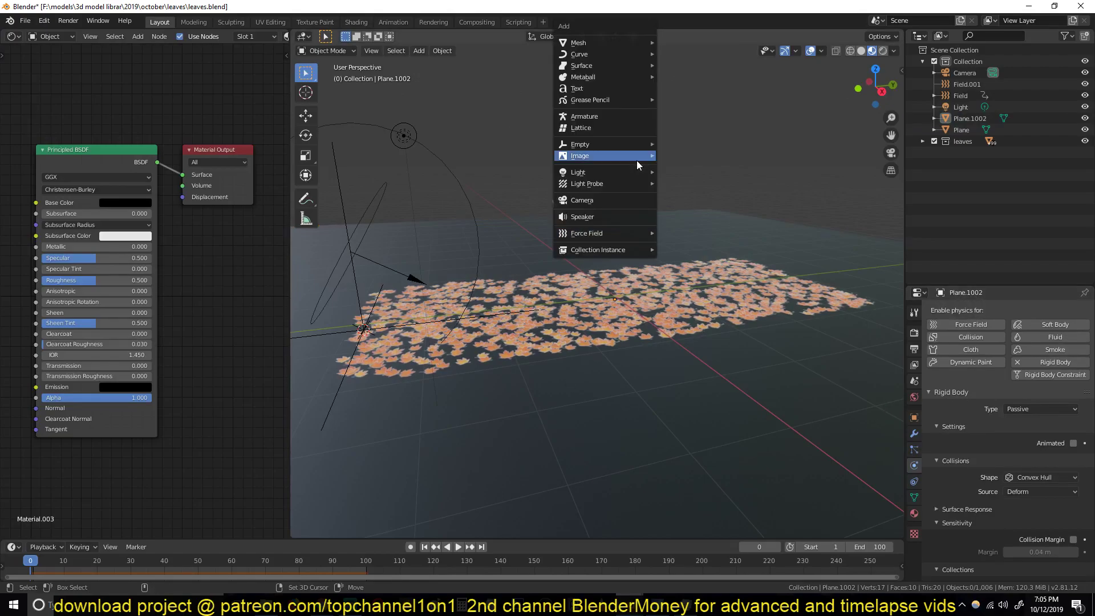
mouse_move(594, 43)
left_click(665, 43)
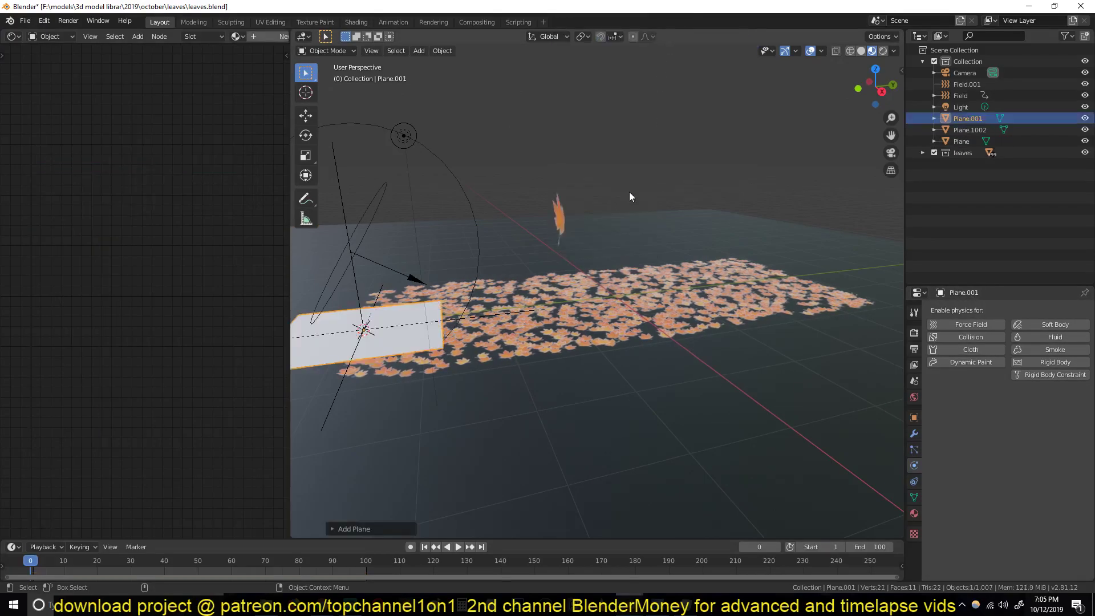
key("g")
left_click(743, 206)
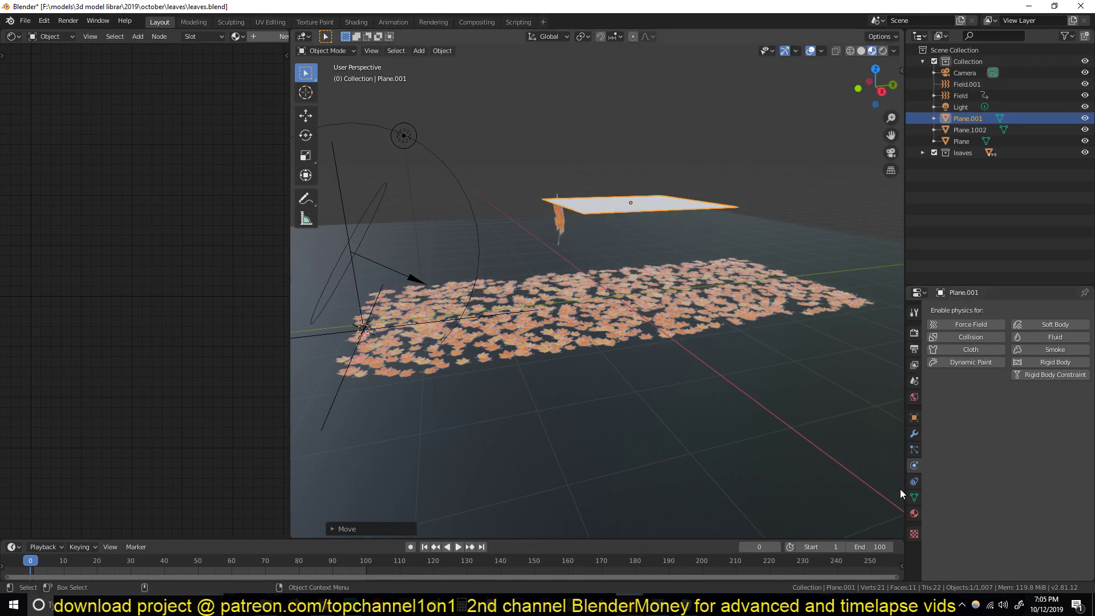
Add an emitter particle system starting at frame -100 to the raised plane and preview the animation.
left_click(914, 451)
left_click(1084, 312)
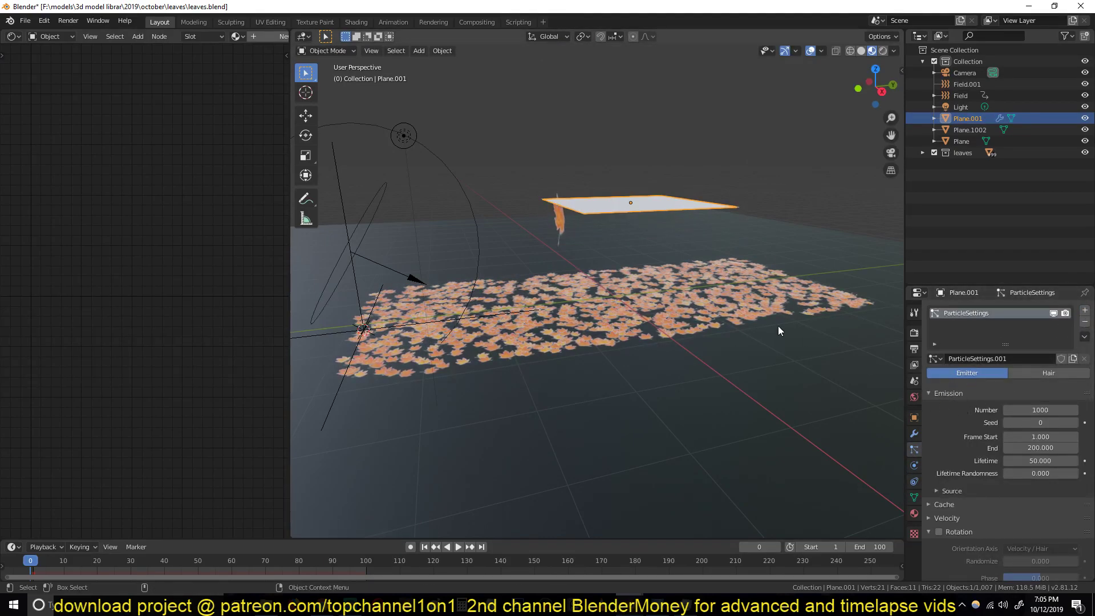
left_click(1043, 436)
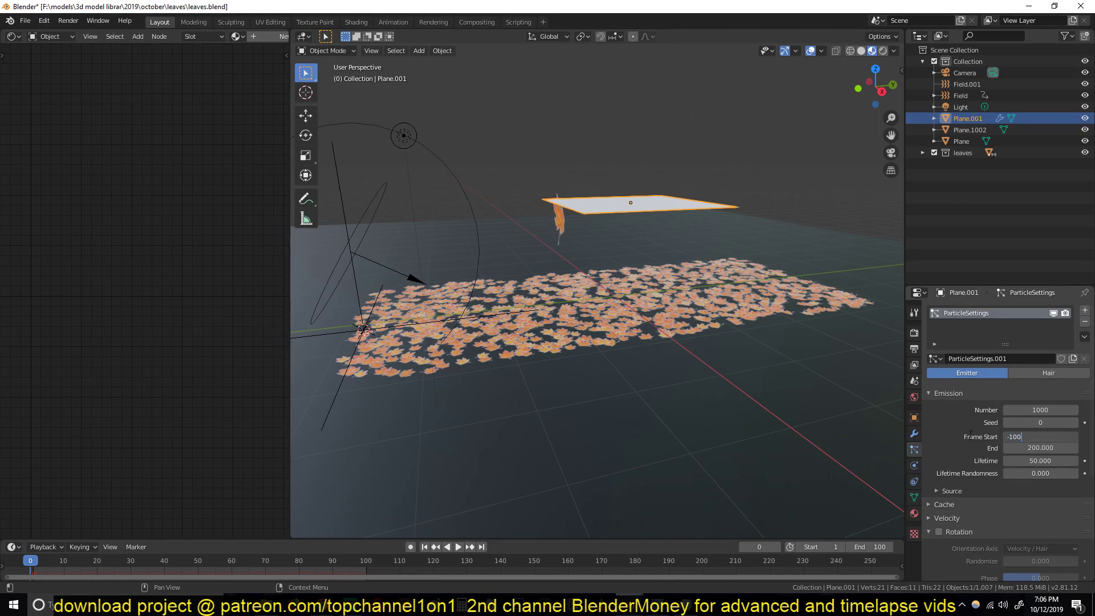
type("-100")
key("Return")
key("space")
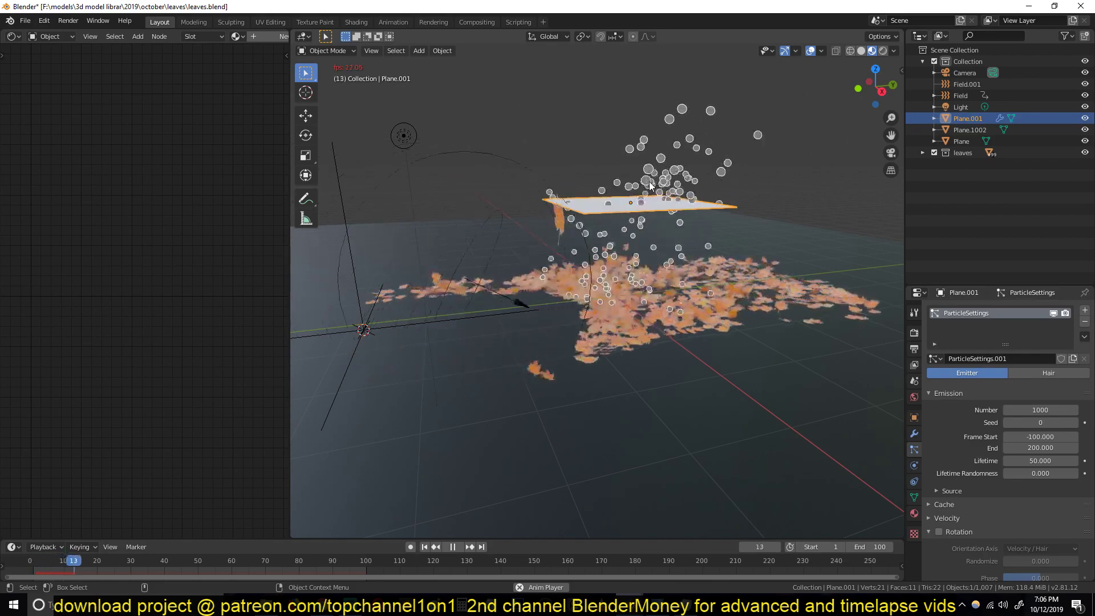
key("Escape")
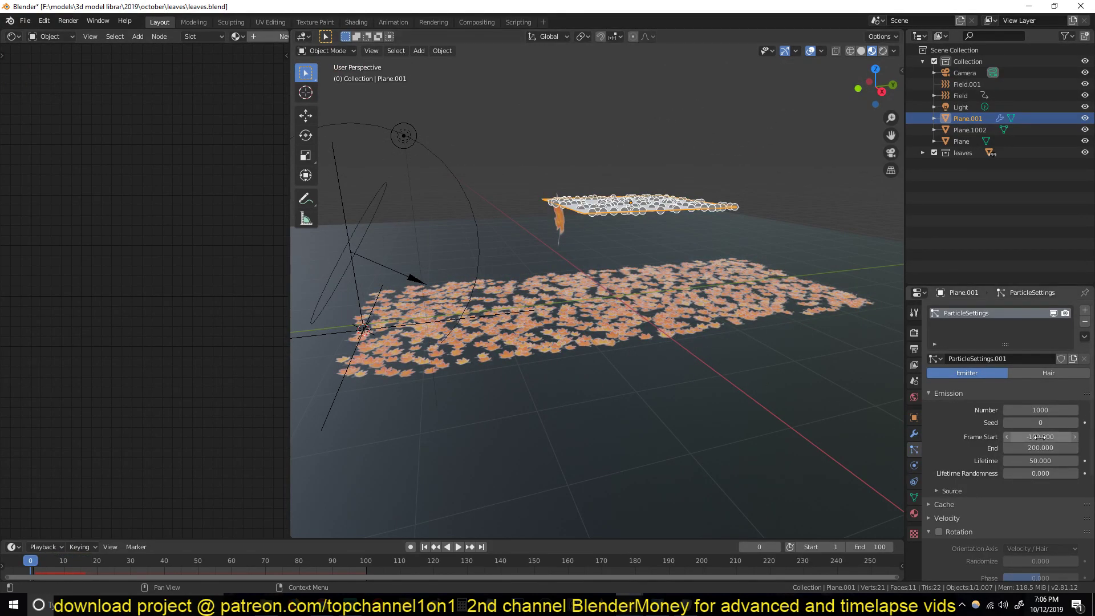
middle_click_drag(590, 292, 555, 296)
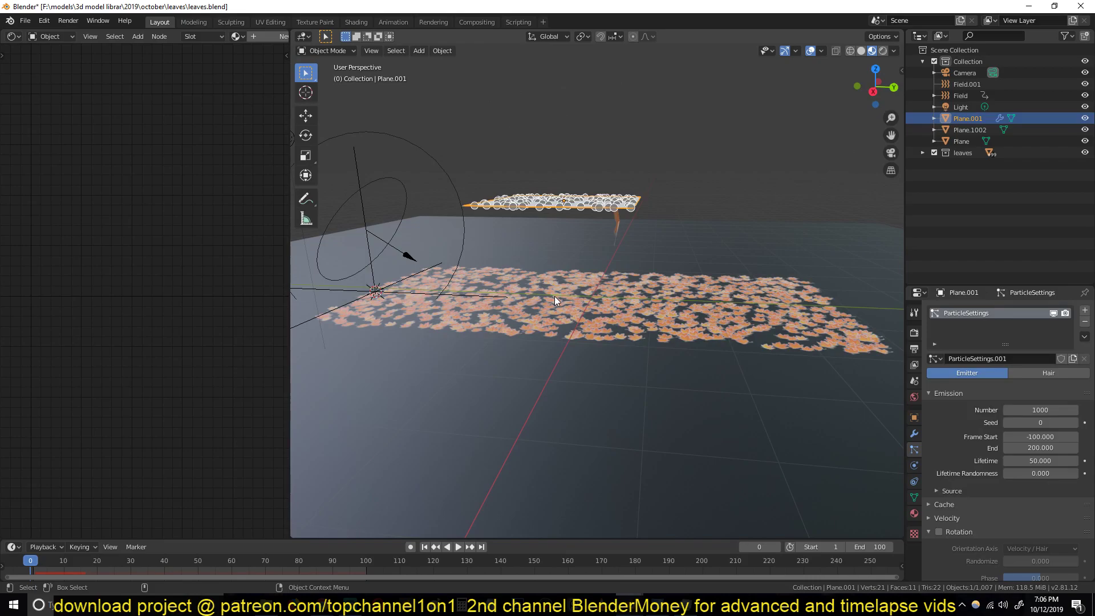
Delete the raised plane that emits the particles.
key("x")
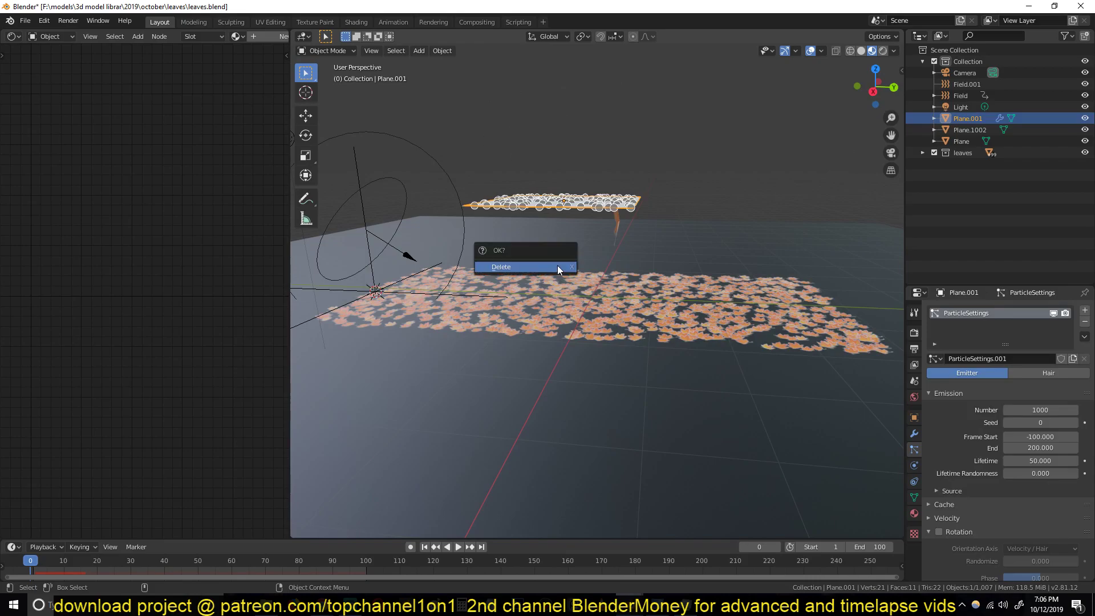
left_click(556, 261)
middle_click_drag(622, 317, 708, 313)
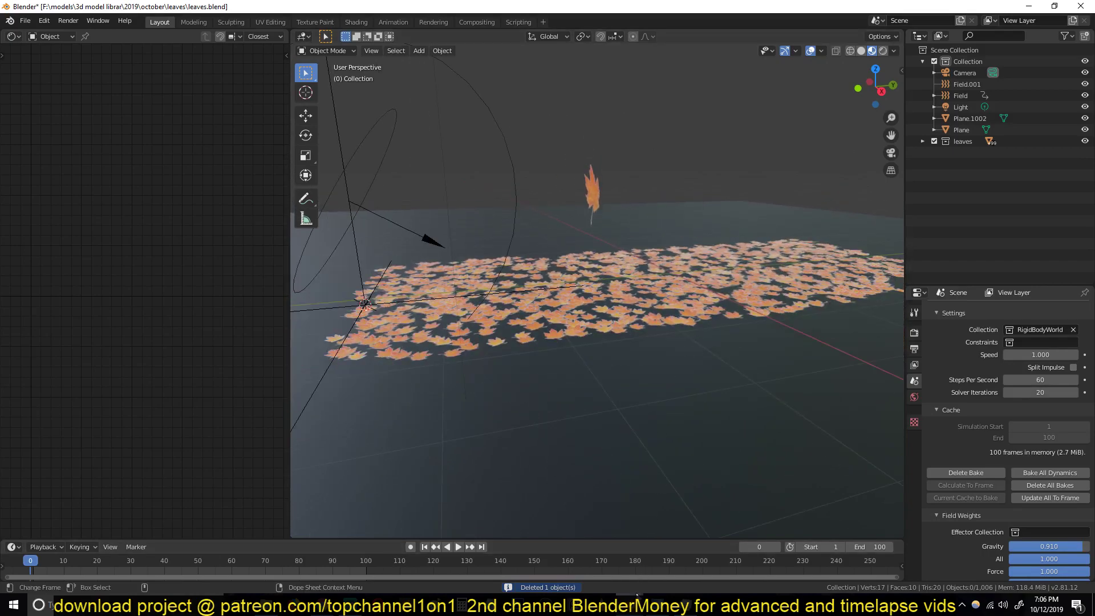
Inspect the upright maple leaf up close, then copy that leaf object.
left_click(593, 184)
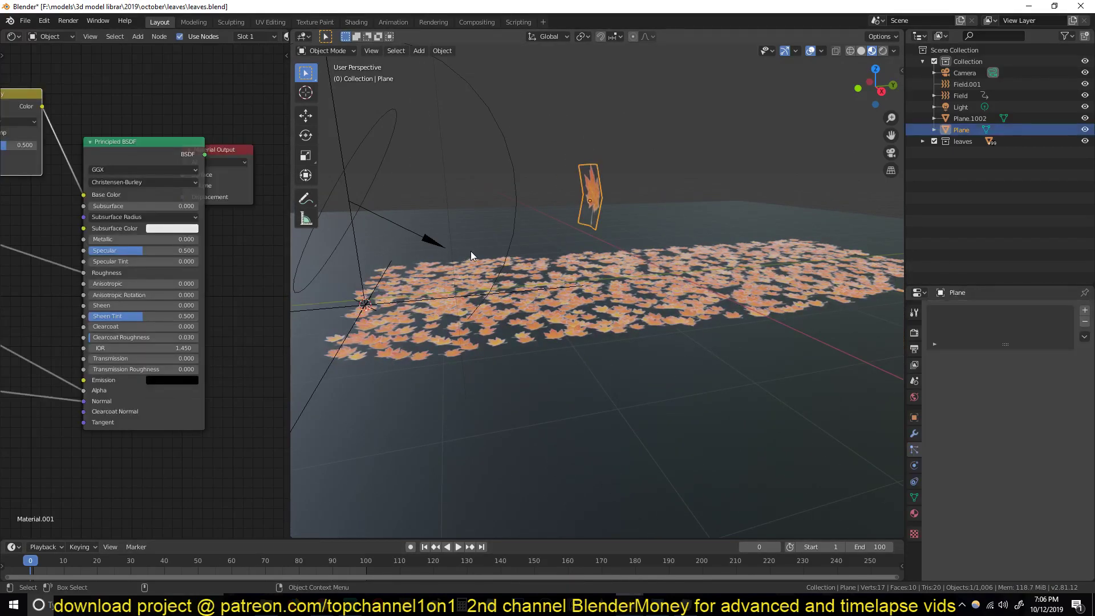
key("KP_Decimal")
middle_click_drag(636, 242, 591, 229)
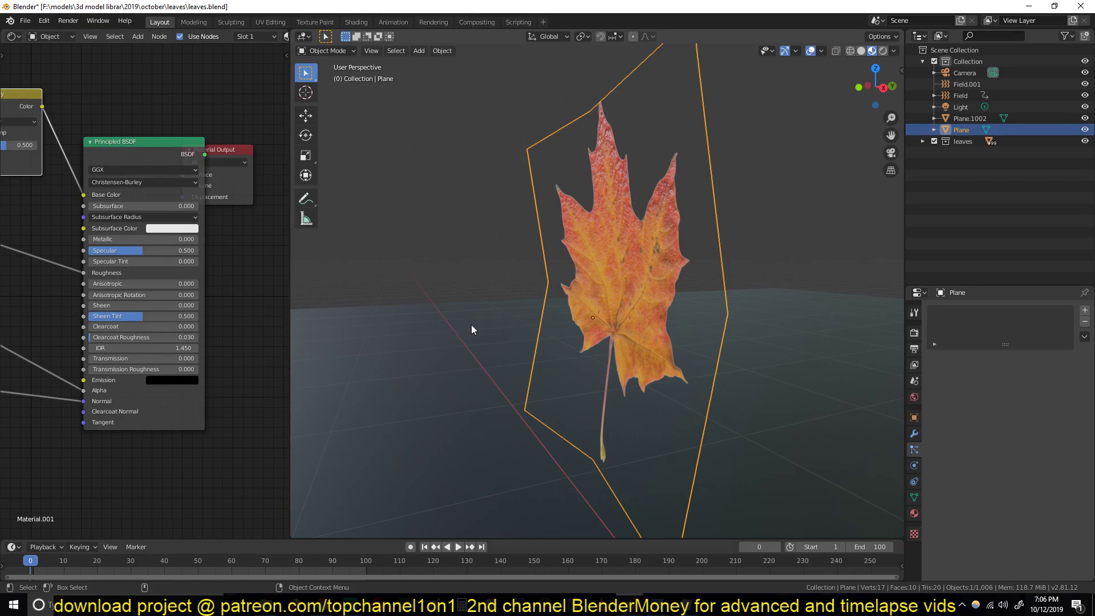
middle_click_drag(472, 325, 545, 195)
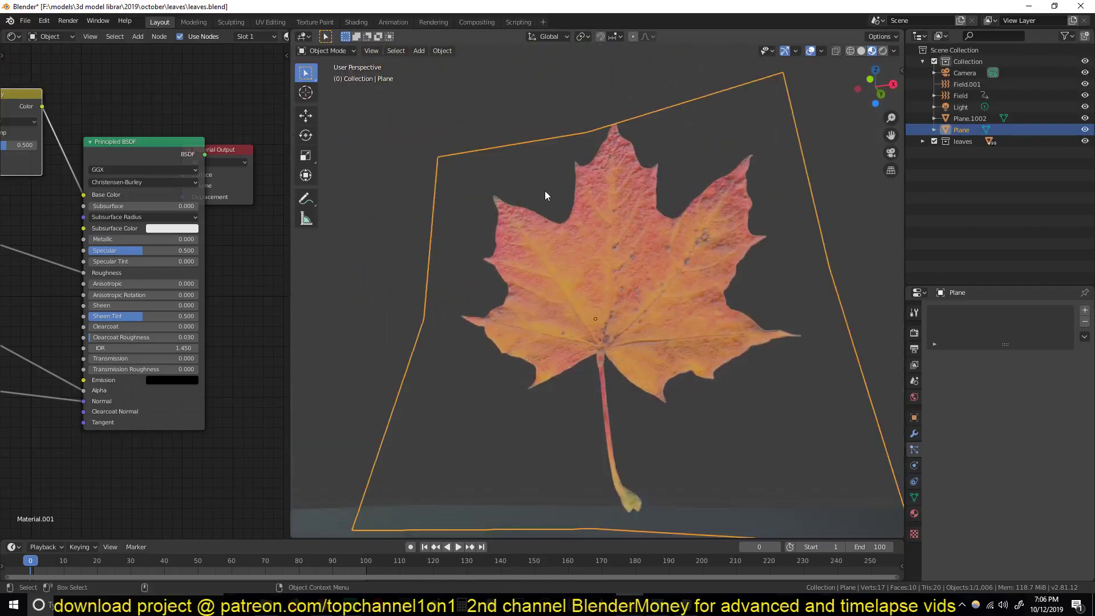
scroll(614, 228, "down", 4)
middle_click_drag(613, 228, 669, 307)
scroll(659, 323, "down", 7)
key("alt+a")
left_click(604, 289)
key("ctrl+c")
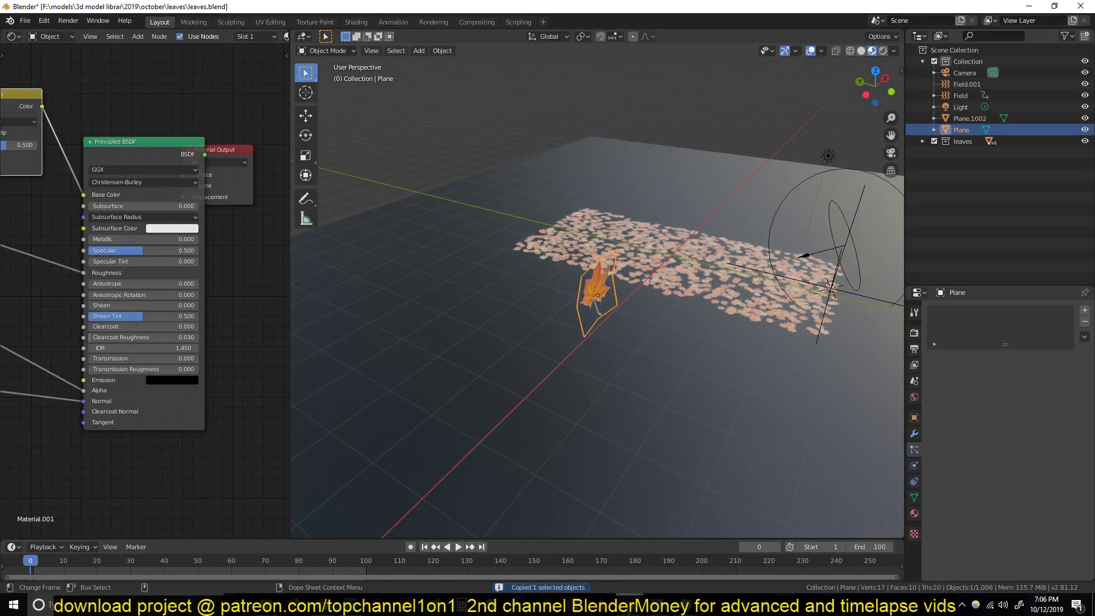
Switch to the new, empty Blender file and delete its default cube.
mouse_move(629, 605)
left_click(644, 587)
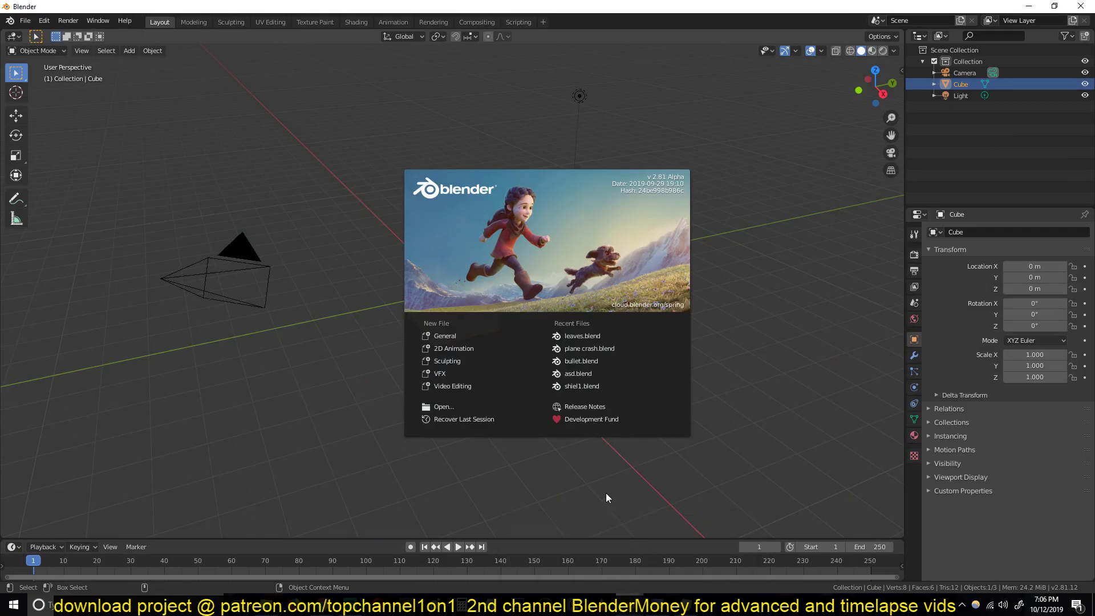
mouse_move(629, 604)
left_click(604, 559)
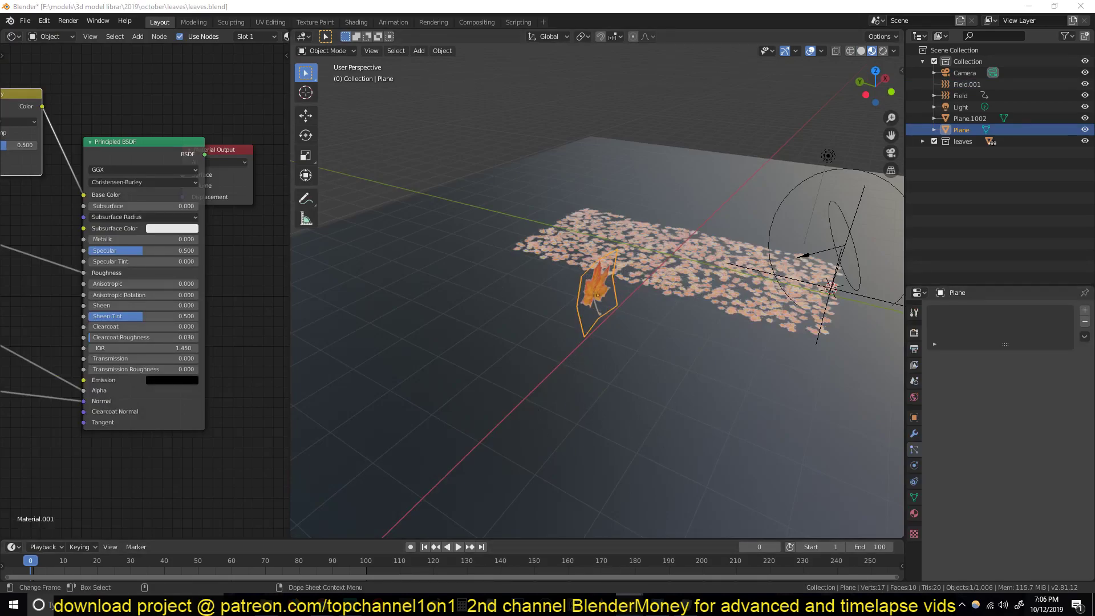
mouse_move(629, 604)
left_click(670, 563)
left_click(751, 344)
key("x")
left_click(544, 320)
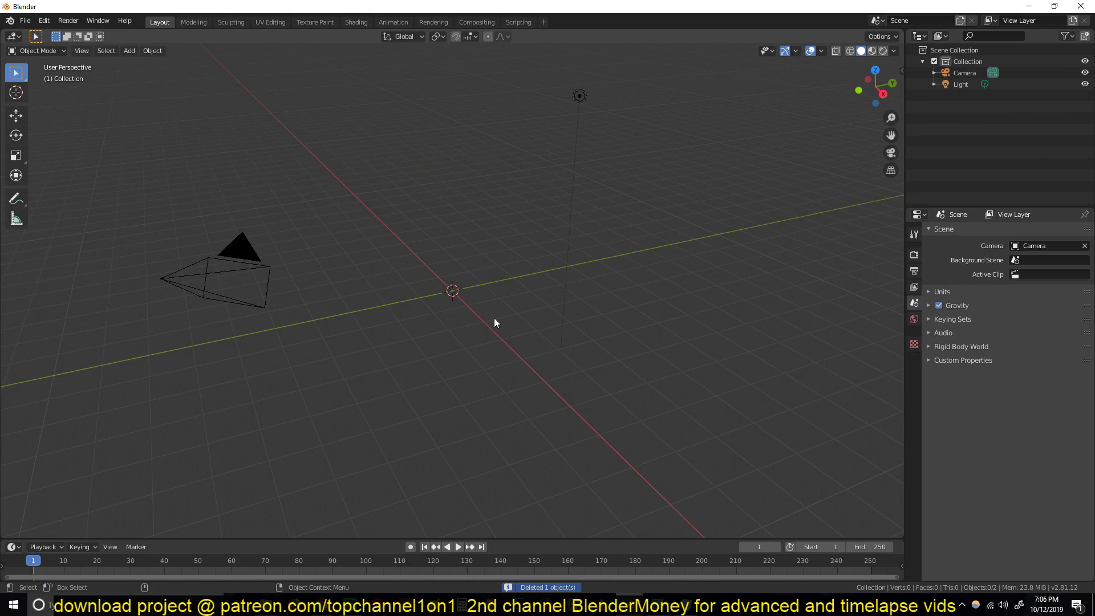
Paste the copied maple leaf into the new scene and frame it in the viewport.
key("ctrl+v")
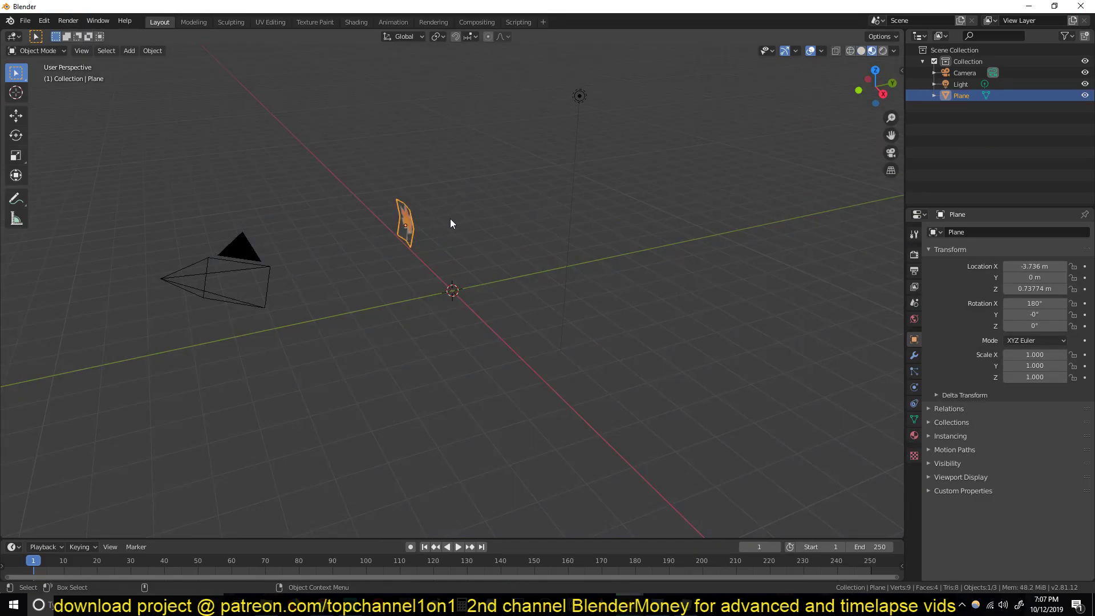
scroll(398, 232, "down", 1)
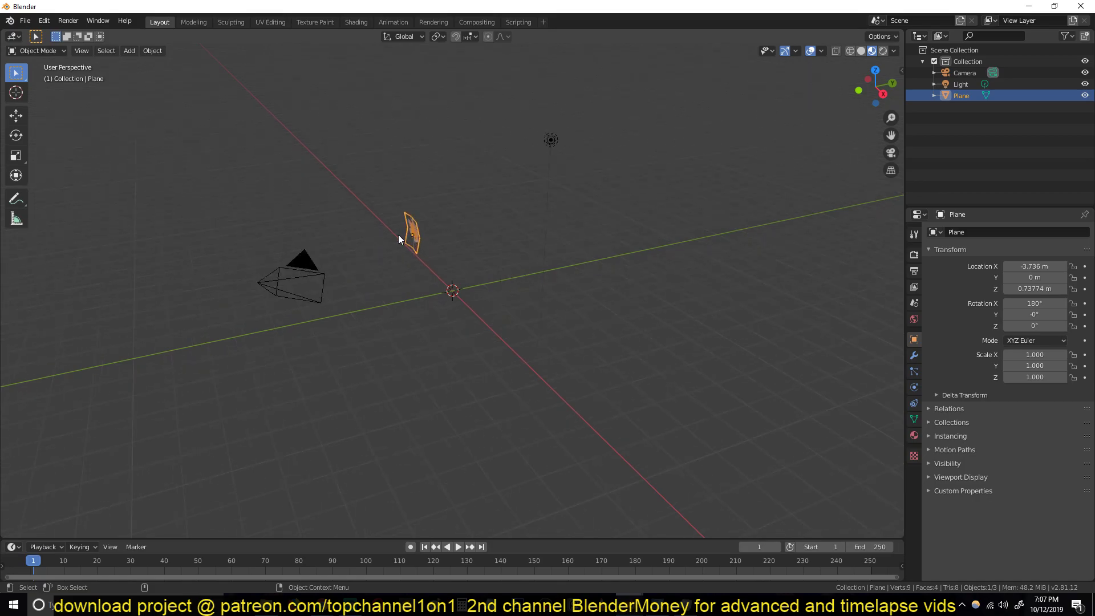
key("KP_Decimal")
middle_click_drag(399, 234, 505, 255)
scroll(525, 314, "down", 3)
middle_click_drag(536, 364, 587, 371)
key("shift+a")
mouse_move(587, 367)
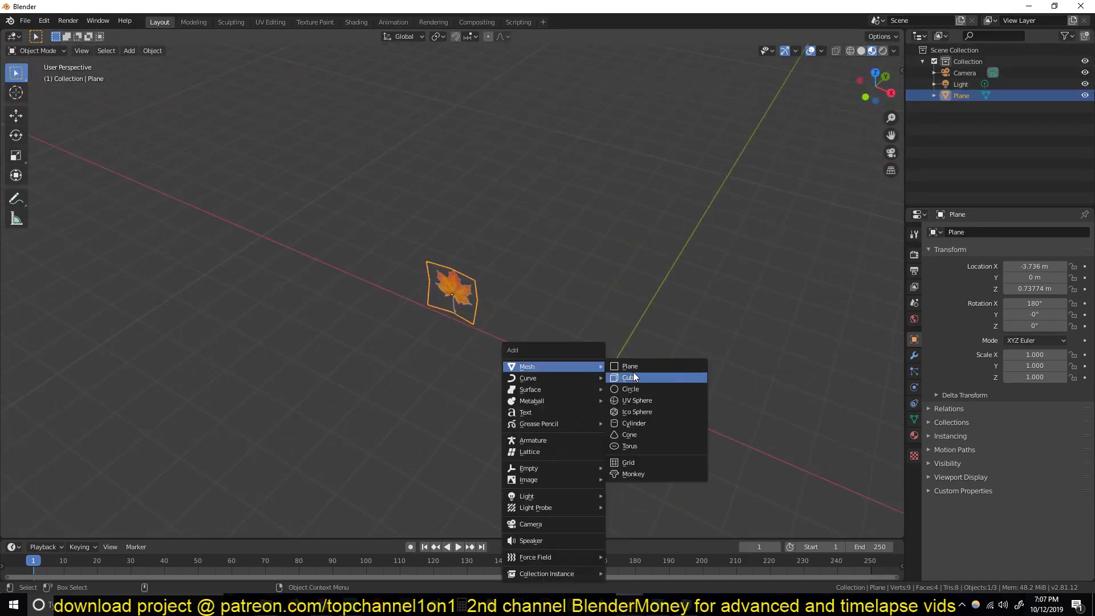
key("Return")
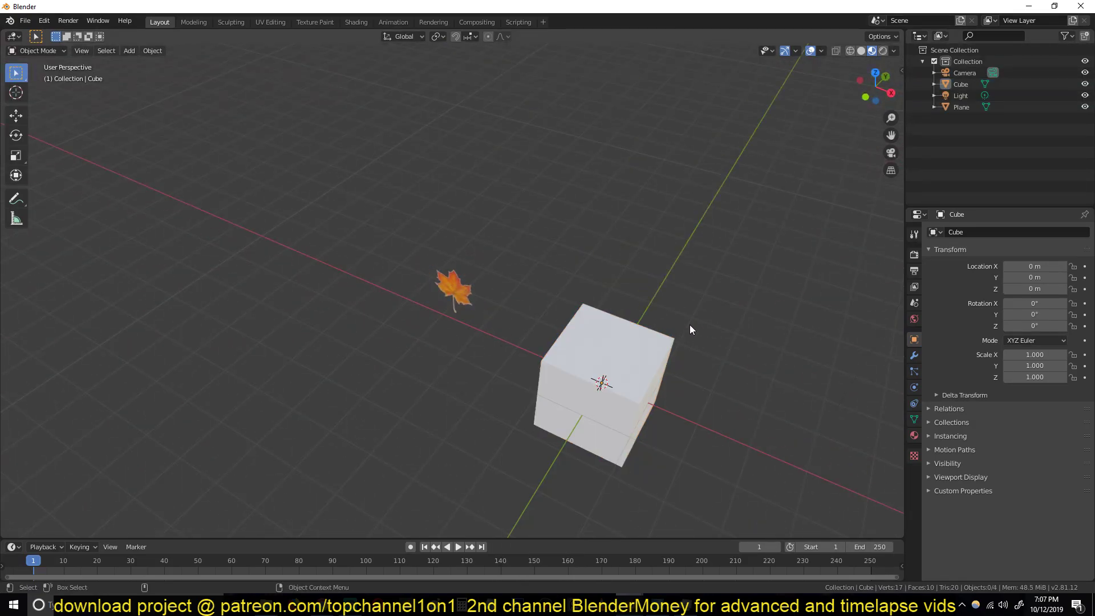
key("Delete")
Add a plane at the origin, enlarge it, and stretch it along X to a scale of about 5.2.
key("shift+a")
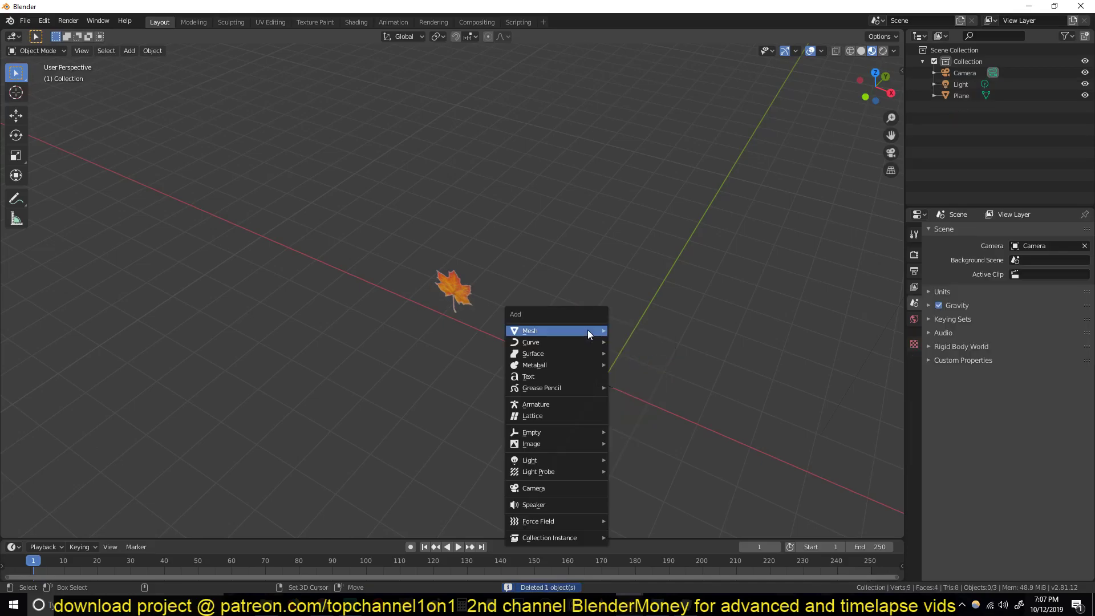
left_click(616, 327)
key("s")
left_click(718, 426)
key("s")
key("x")
left_click(795, 448)
middle_click_drag(795, 448, 620, 365)
key("s")
key("x")
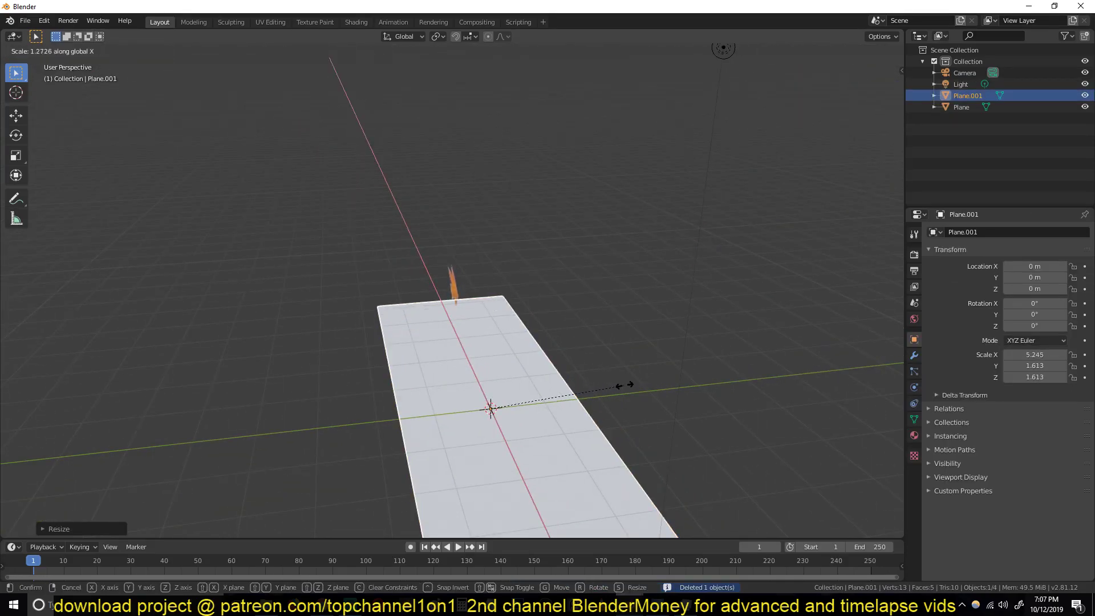
left_click(625, 385)
Widen the long plane along Y to a scale of about 1.9 and shift it along Z.
key("s")
key("y")
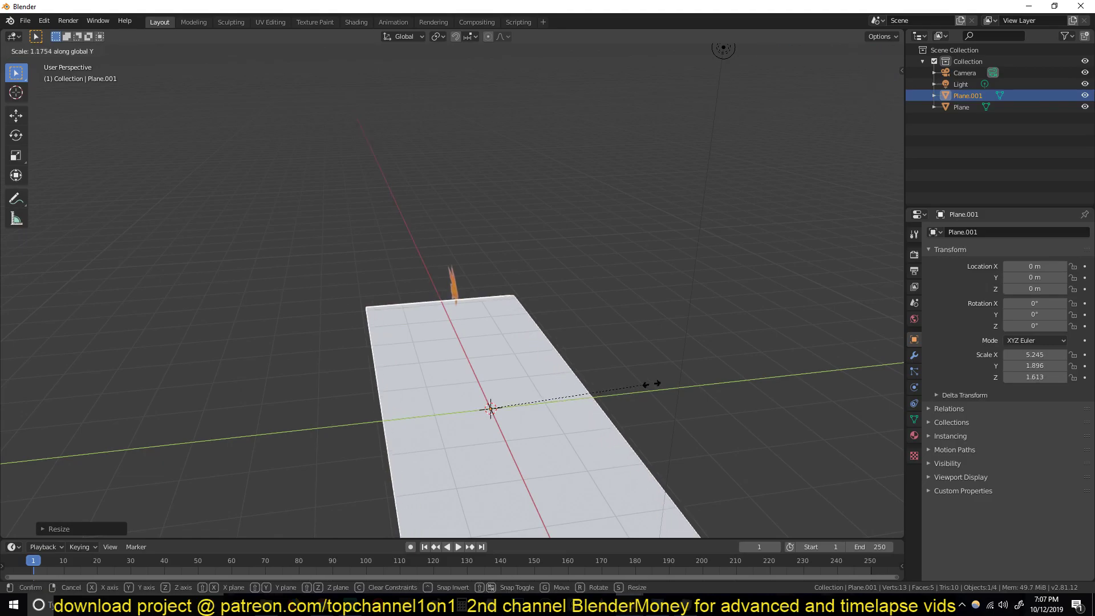
left_click(652, 382)
middle_click_drag(652, 382, 641, 354)
key("g")
key("z")
left_click(663, 359)
Add a particle system to the long plane and set its type to Hair.
left_click(914, 388)
left_click(914, 371)
left_click(1085, 232)
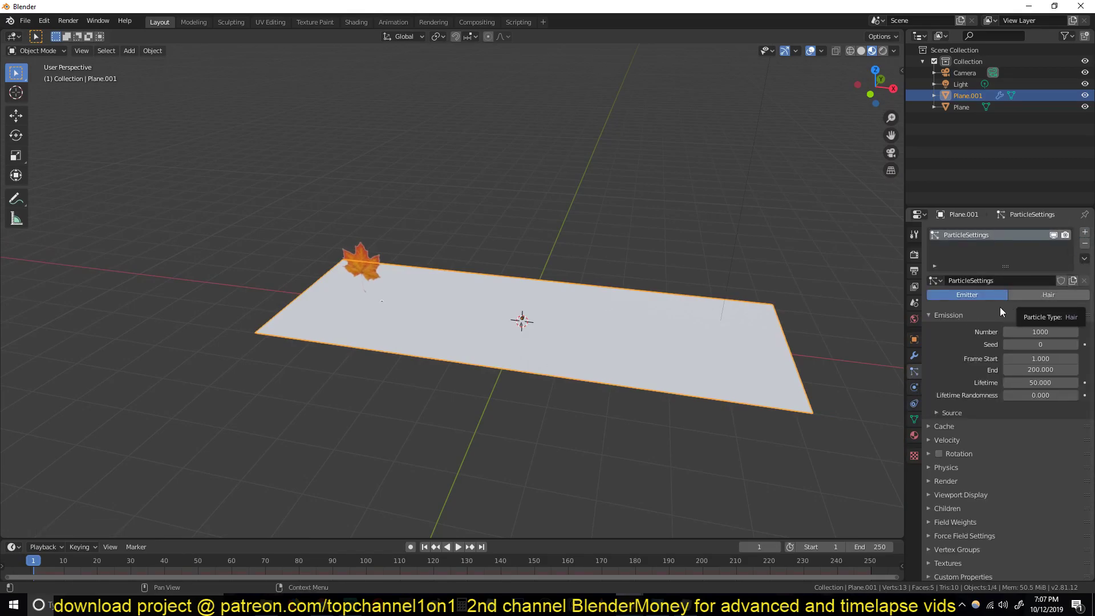
left_click(1035, 294)
middle_click_drag(673, 251, 603, 256)
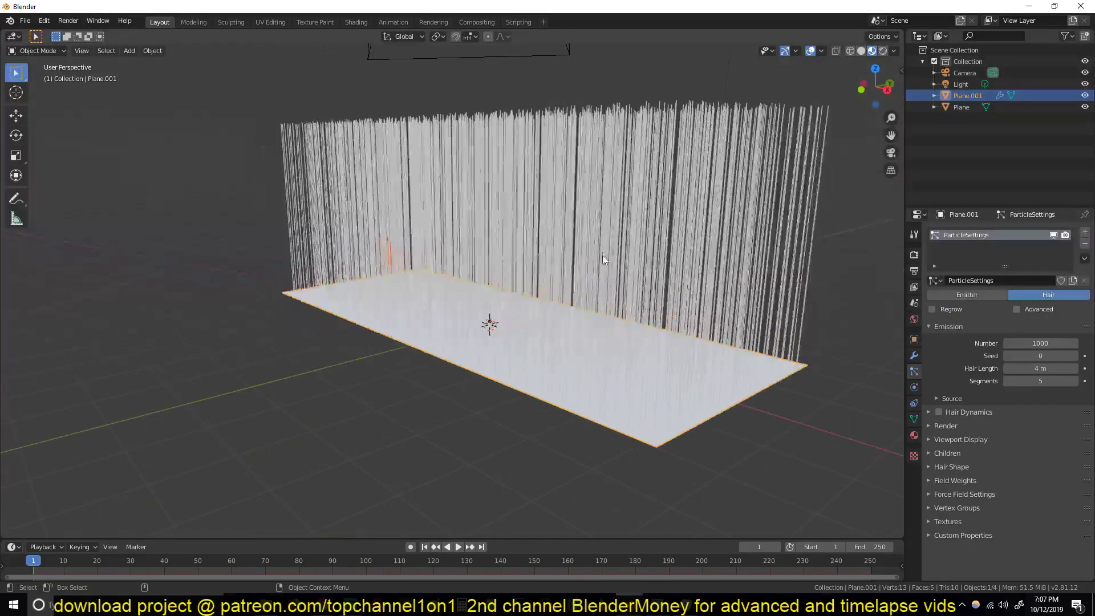
Render the plane's hair particles as Object and choose the maple leaf as the instance object.
scroll(603, 253, "up", 2)
middle_click_drag(688, 399, 662, 370)
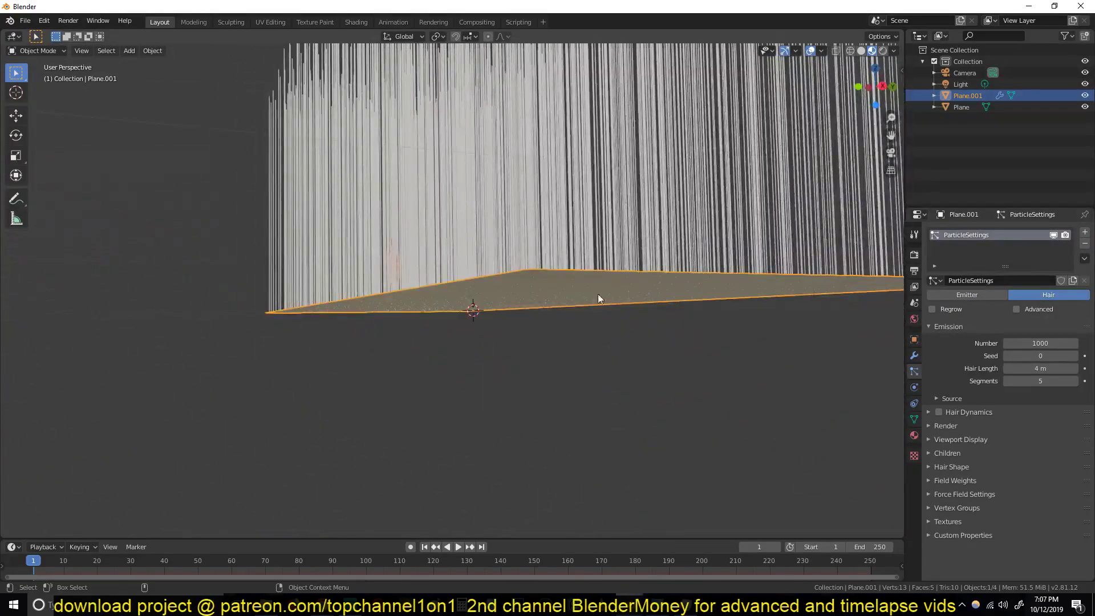
middle_click_drag(638, 328, 946, 392)
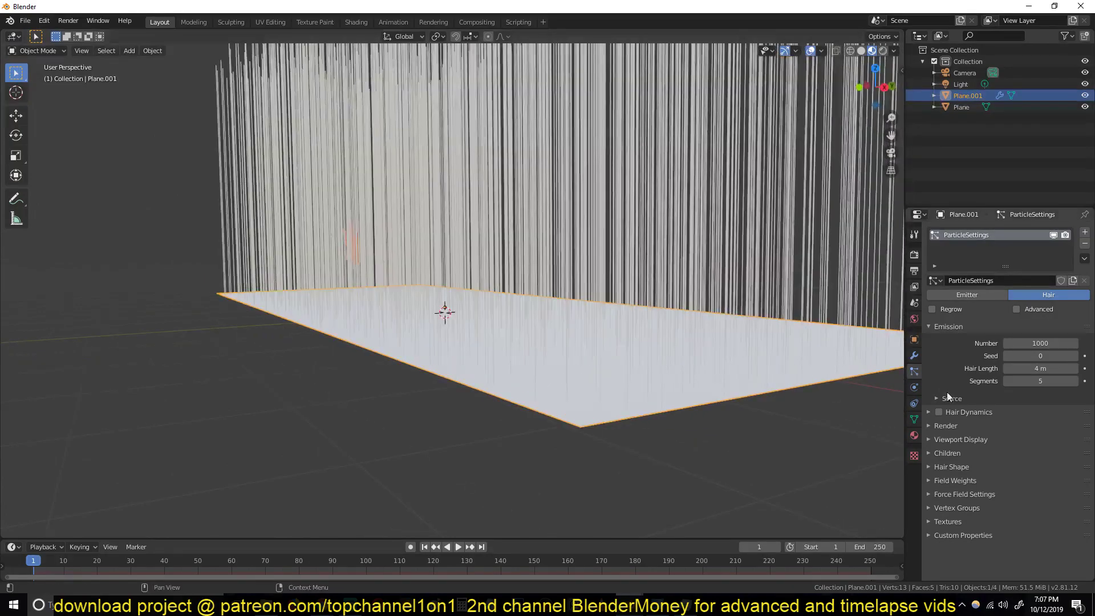
left_click(948, 428)
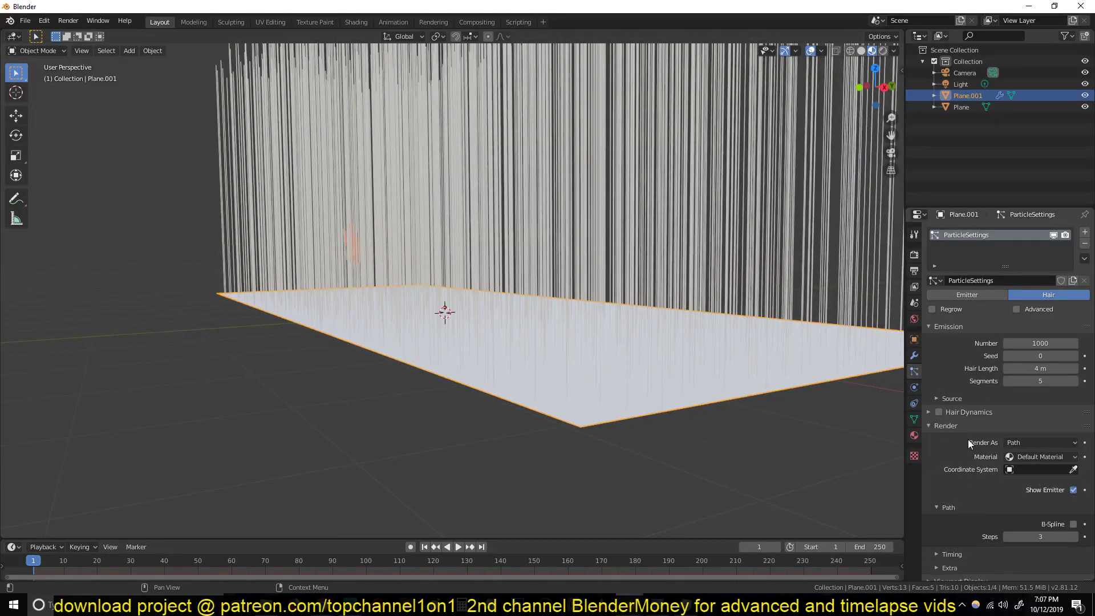
left_click(1020, 442)
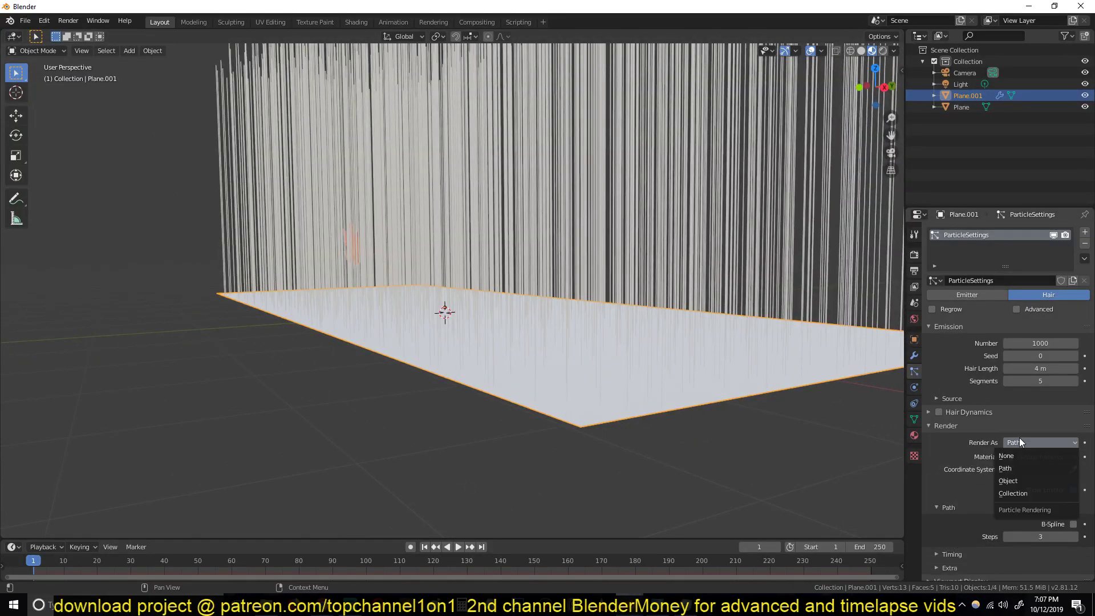
left_click(1022, 484)
left_click(1072, 525)
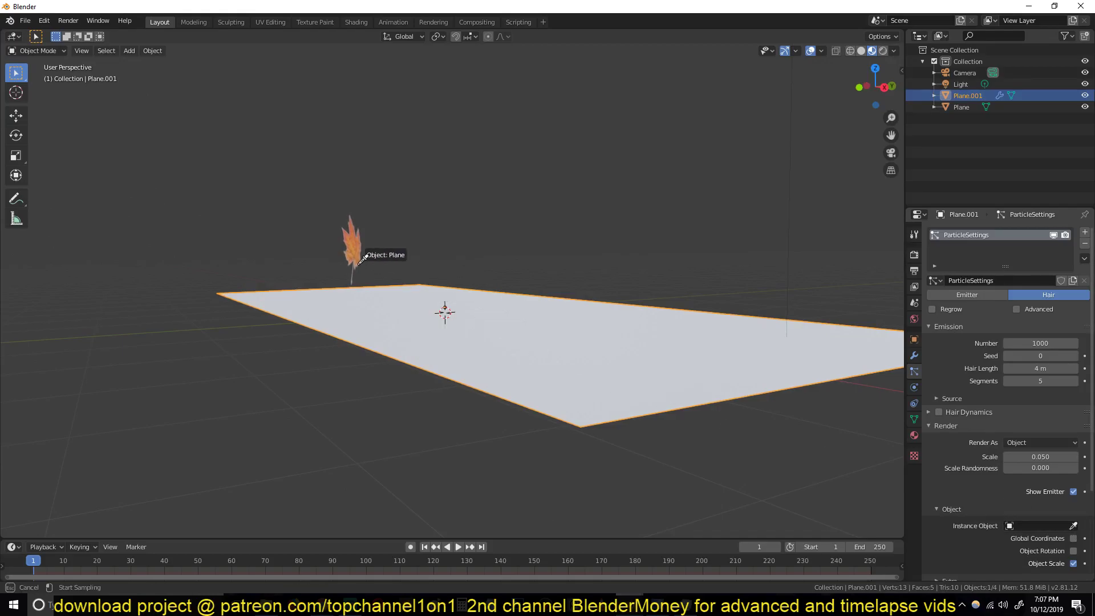
left_click(358, 239)
Check the face orientation of the plane and scattered leaves with the Face Orientation overlay, switching the overlay off again.
middle_click_drag(365, 245, 483, 228)
key("alt+a")
scroll(538, 355, "up", 4)
middle_click_drag(482, 228, 461, 216)
left_click(547, 268)
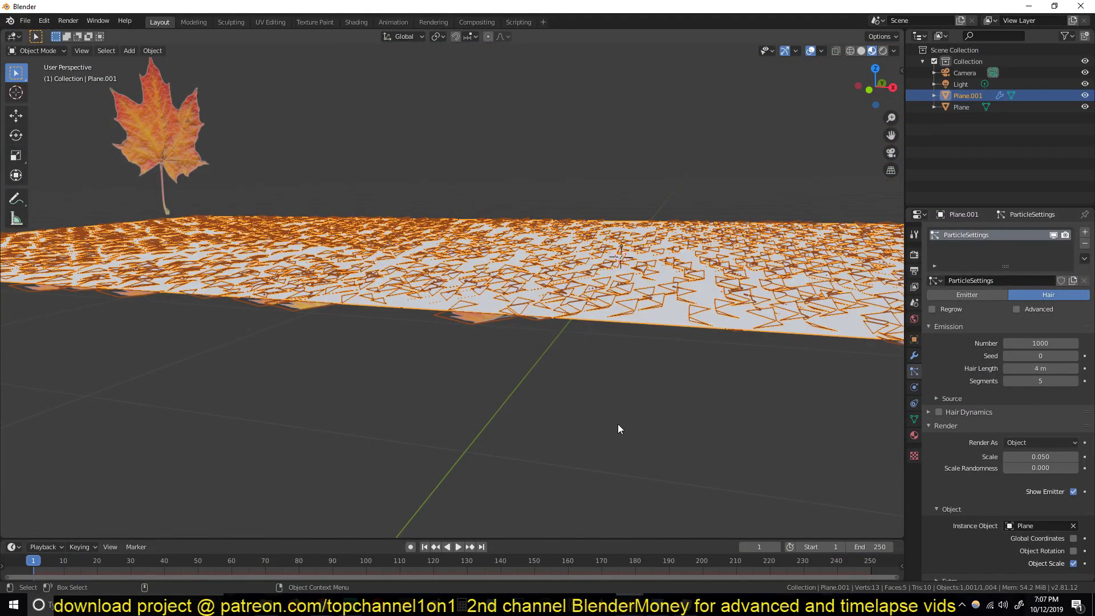
mouse_move(360, 278)
middle_mouse_down()
mouse_move(374, 238)
mouse_move(365, 220)
mouse_move(351, 258)
mouse_move(360, 281)
mouse_move(361, 269)
middle_mouse_up()
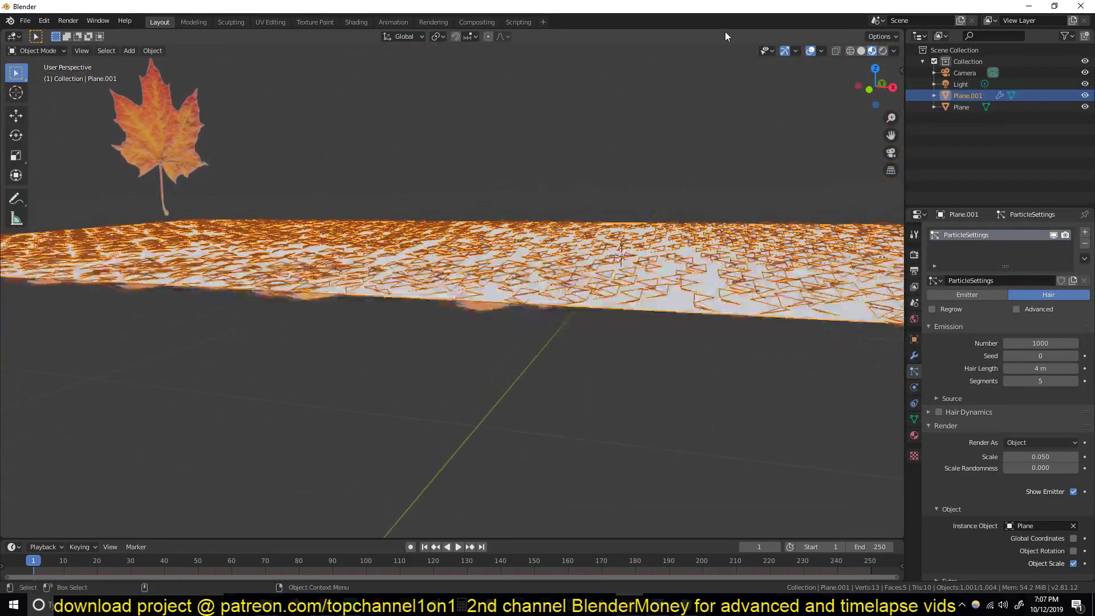
left_click(821, 51)
left_click(754, 268)
middle_click_drag(755, 265, 551, 208)
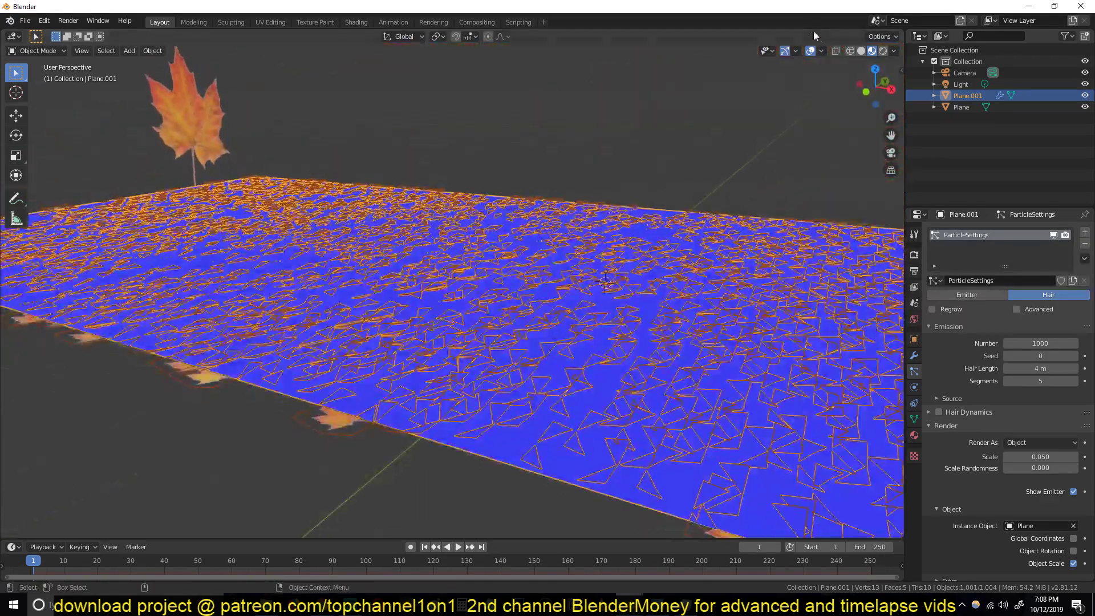
left_click(821, 51)
left_click(754, 268)
Compare the scattered leaves in other viewport shading modes and return to Material Preview shading.
middle_click_drag(536, 251, 621, 239)
key("z")
left_click(757, 231)
key("z")
left_click(504, 224)
key("z")
left_click(600, 228)
left_click(822, 50)
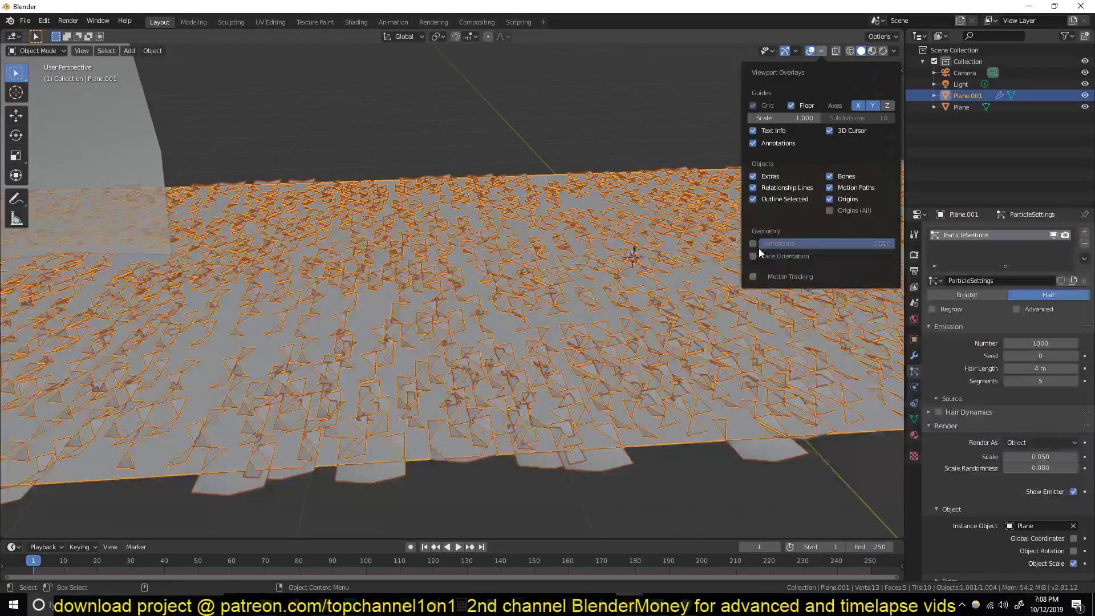
left_click(871, 50)
Shift all of the maple leaf's geometry about -0.19 m along global Y in Edit Mode, leaving its origin in place.
middle_click_drag(733, 160, 371, 242)
left_click(288, 225)
middle_click_drag(288, 225, 287, 250)
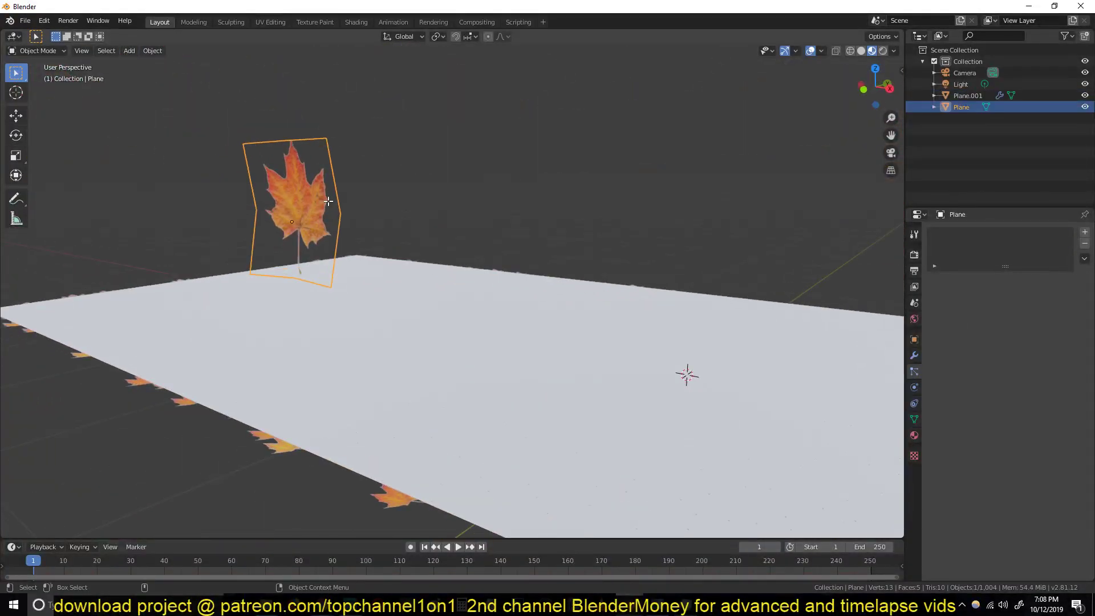
key("Tab")
key("a")
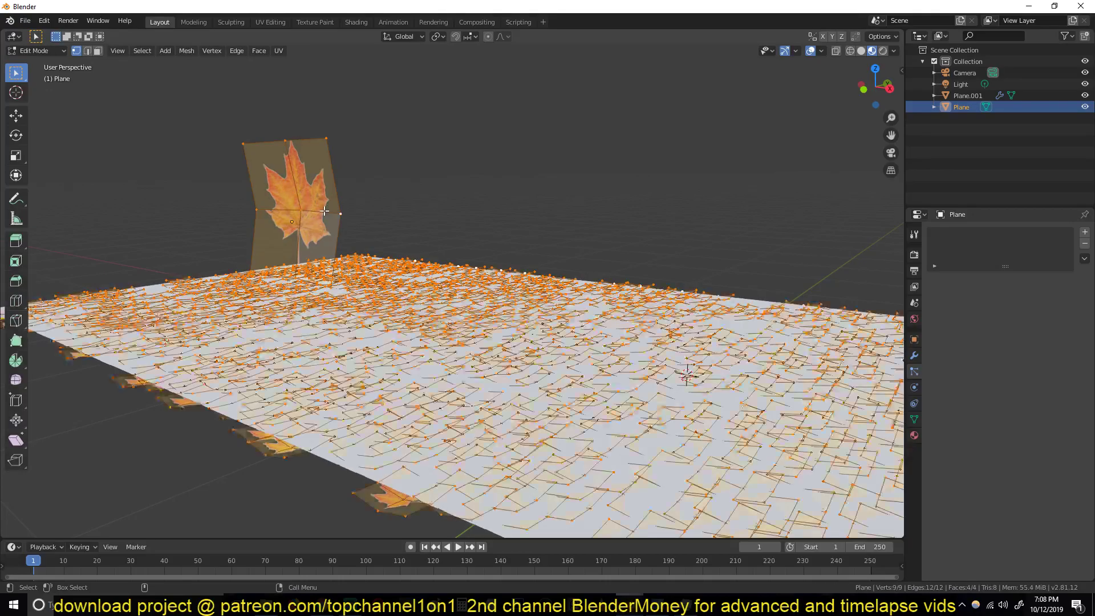
key("KP_Decimal")
scroll(323, 211, "down", 3)
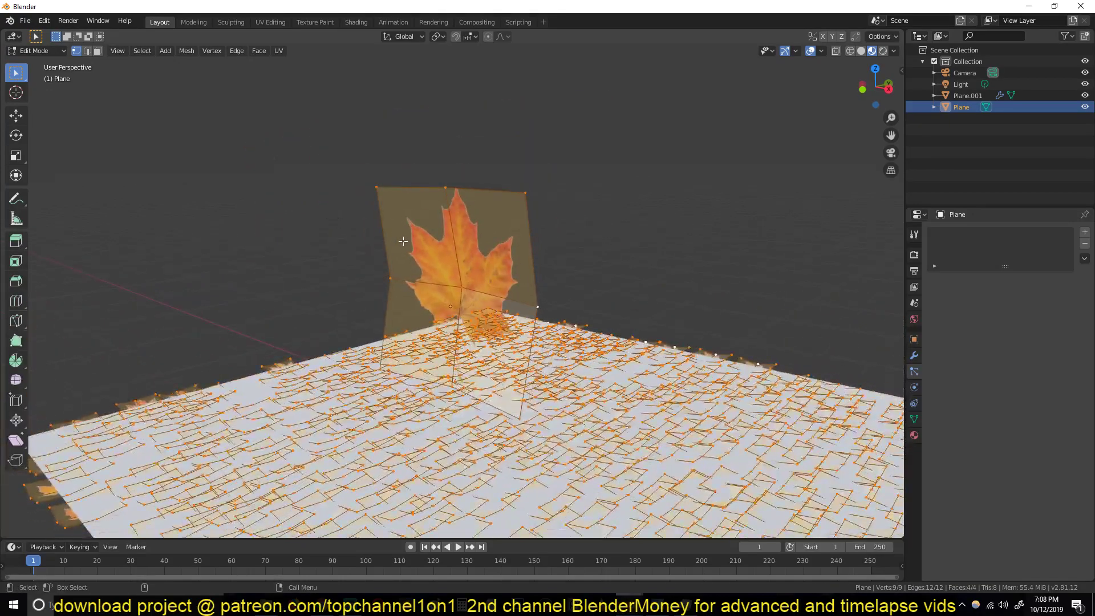
key("g")
key("y")
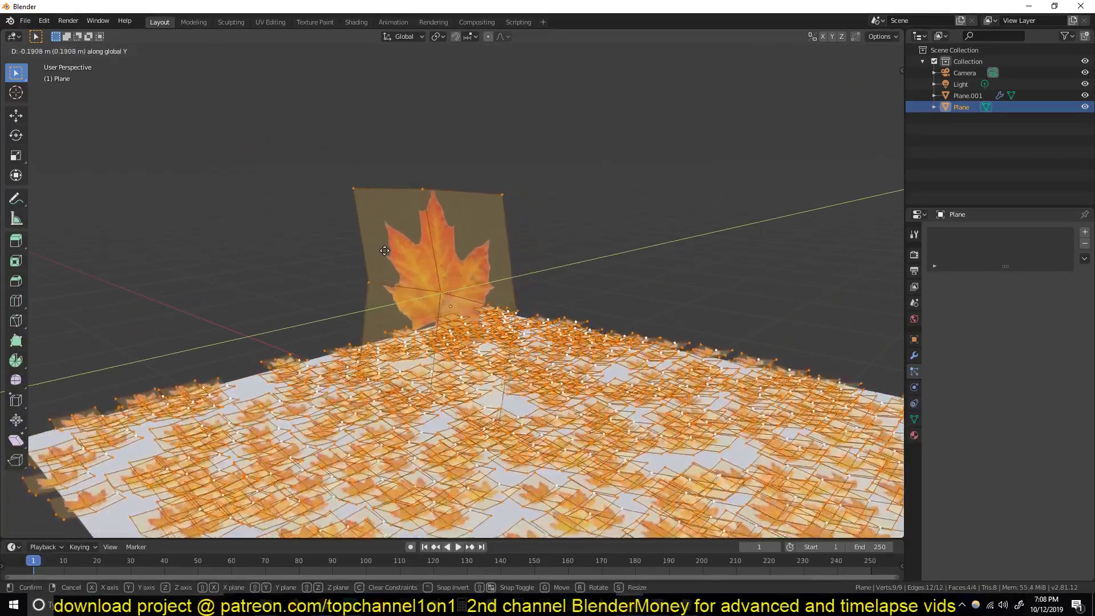
left_click(383, 251)
key("Tab")
Enable the advanced options of the long plane's hair particle system.
middle_click_drag(445, 294, 488, 340)
key("alt+a")
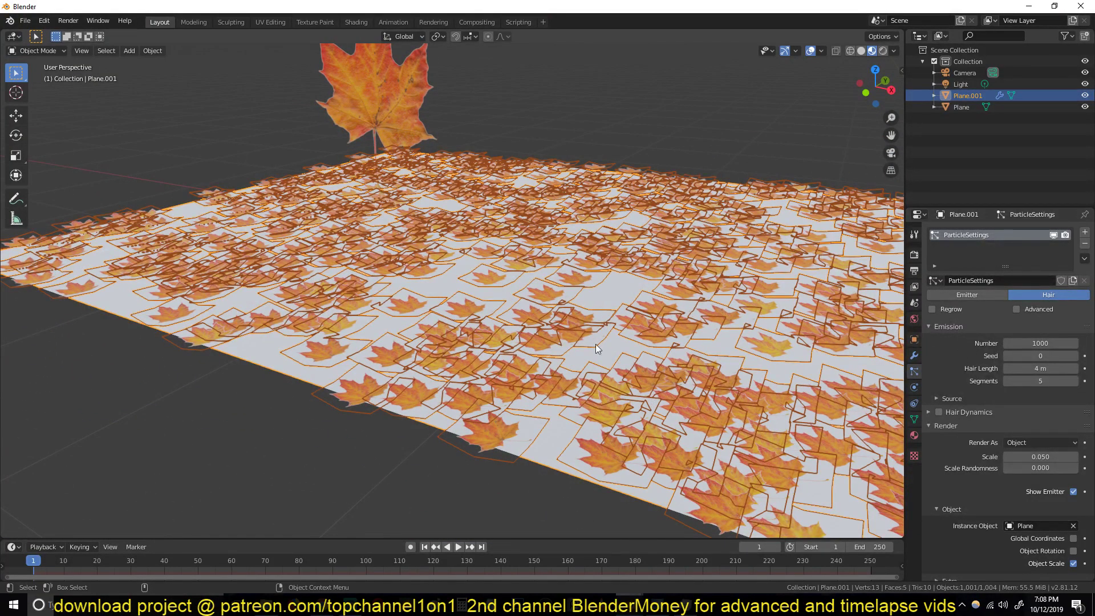
left_click(1016, 309)
scroll(528, 228, "up", 6)
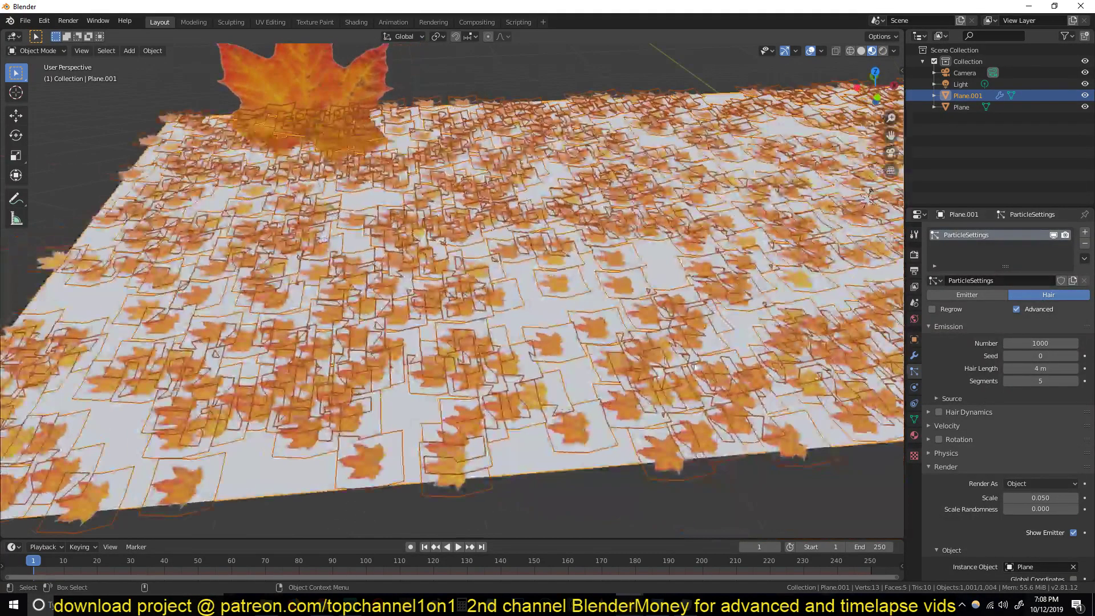
middle_click_drag(528, 227, 659, 200)
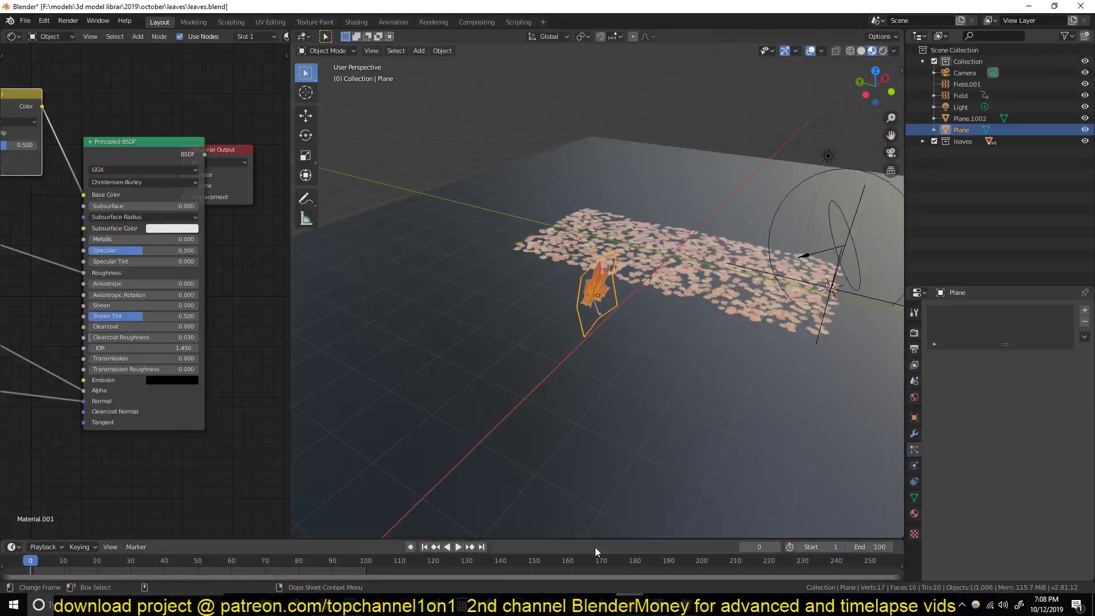
Examine the leaf scatter in the finished leaves.blend scene and return to the new scene.
middle_click_drag(619, 330, 662, 314)
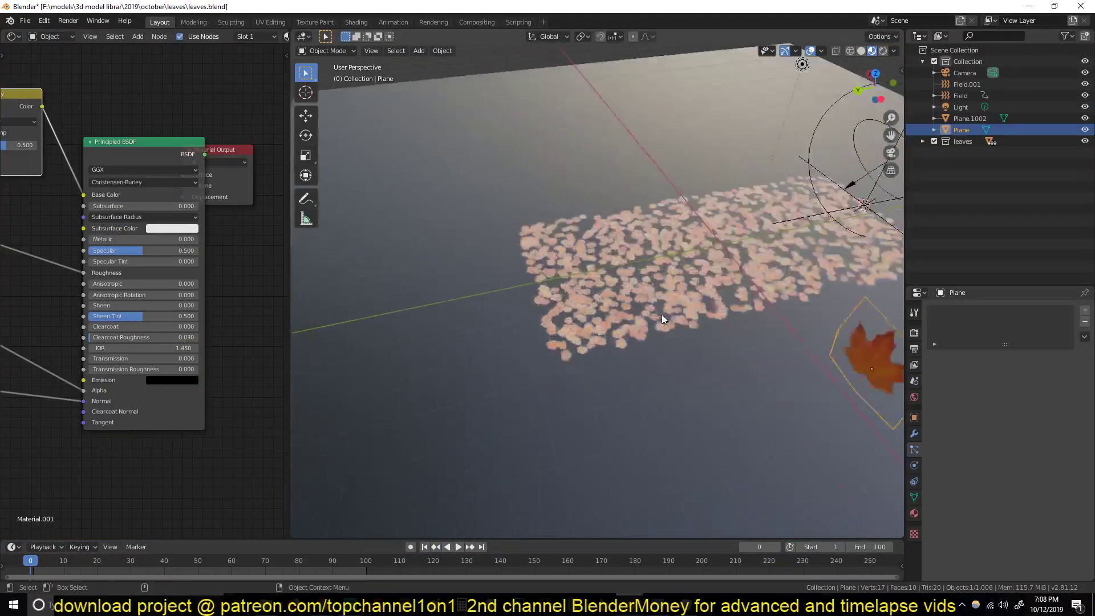
scroll(662, 314, "up", 4)
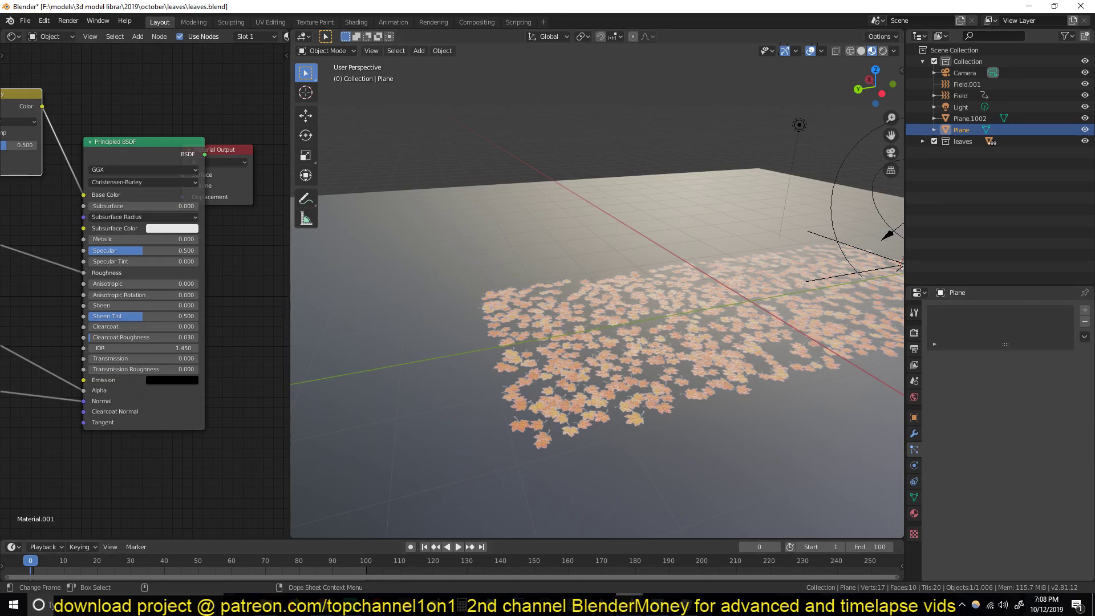
left_click(665, 555)
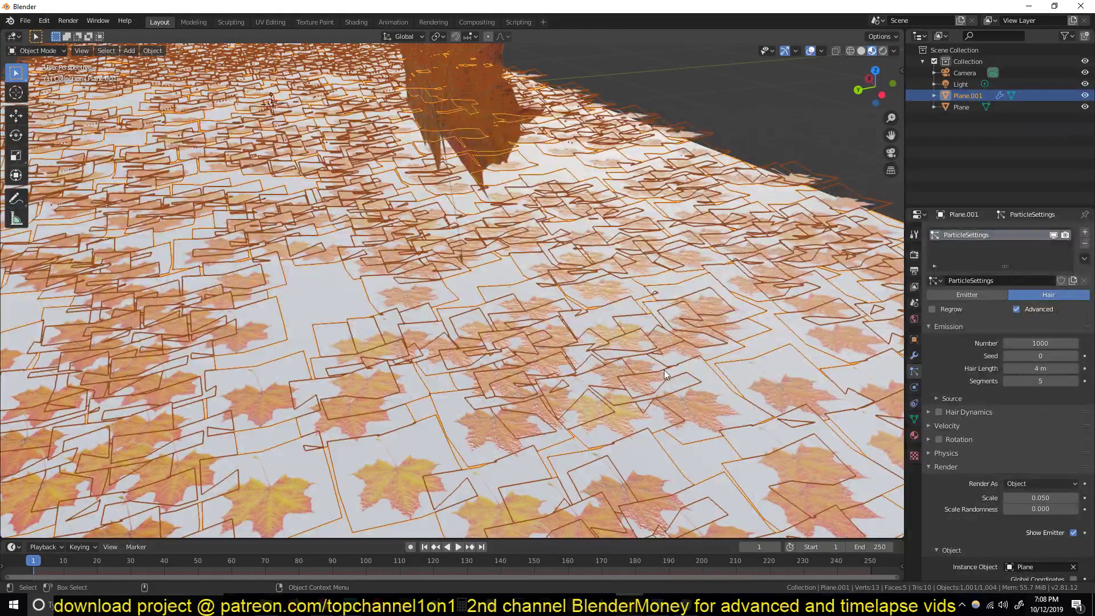
Set the plane's number of hair particles to 500.
left_click(1025, 343)
type("500")
key("Return")
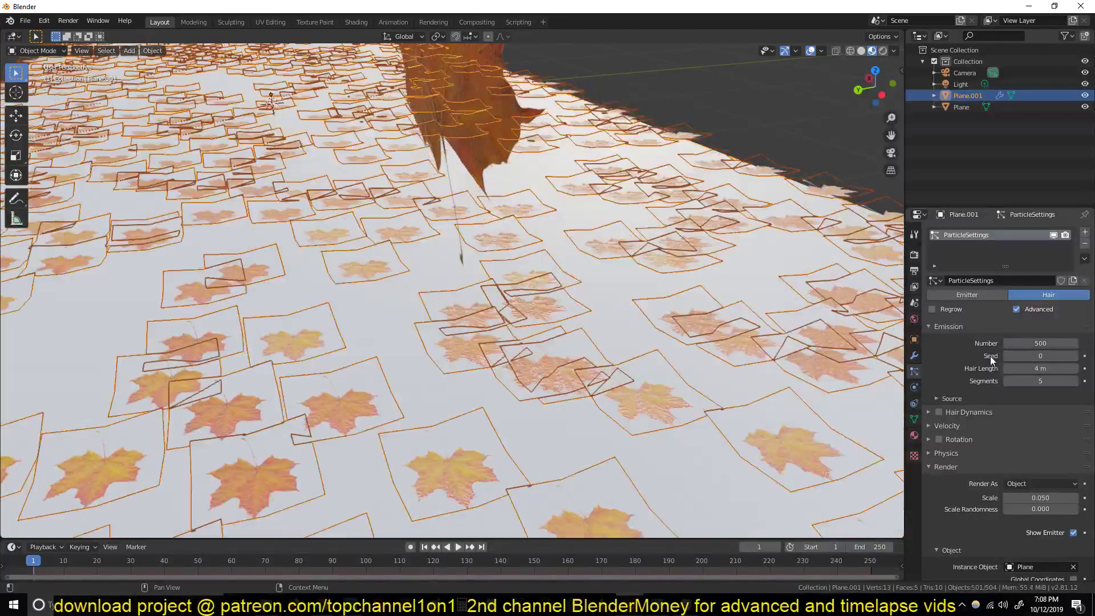
Inspect the density and placement of the scattered leaves across the plane from several angles.
scroll(705, 271, "down", 9)
middle_click_drag(705, 270, 575, 271)
scroll(608, 273, "up", 8)
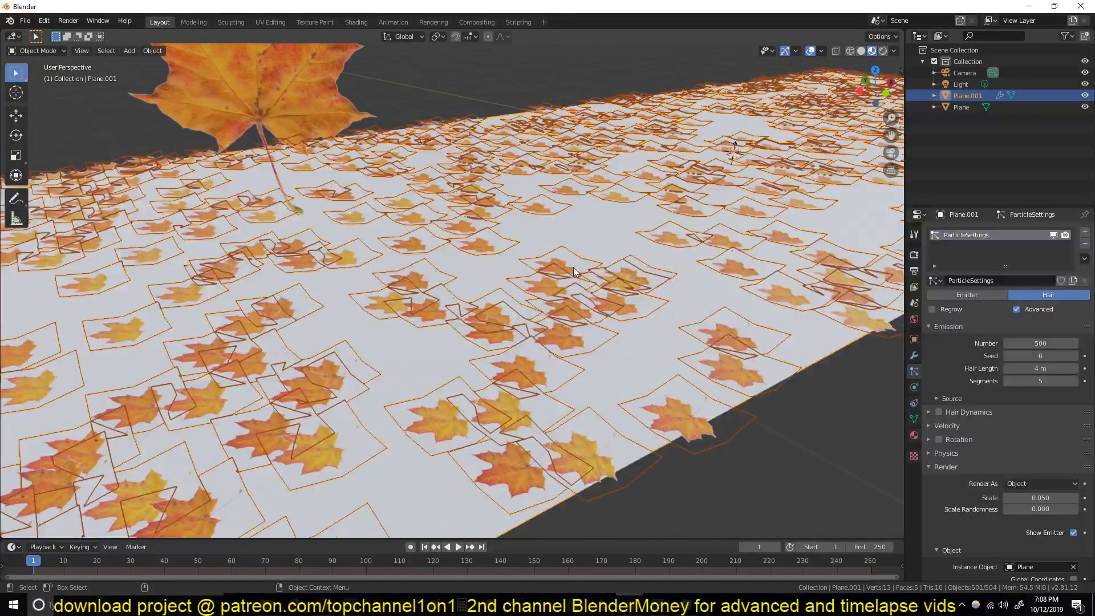
scroll(563, 272, "down", 3)
scroll(563, 272, "up", 4)
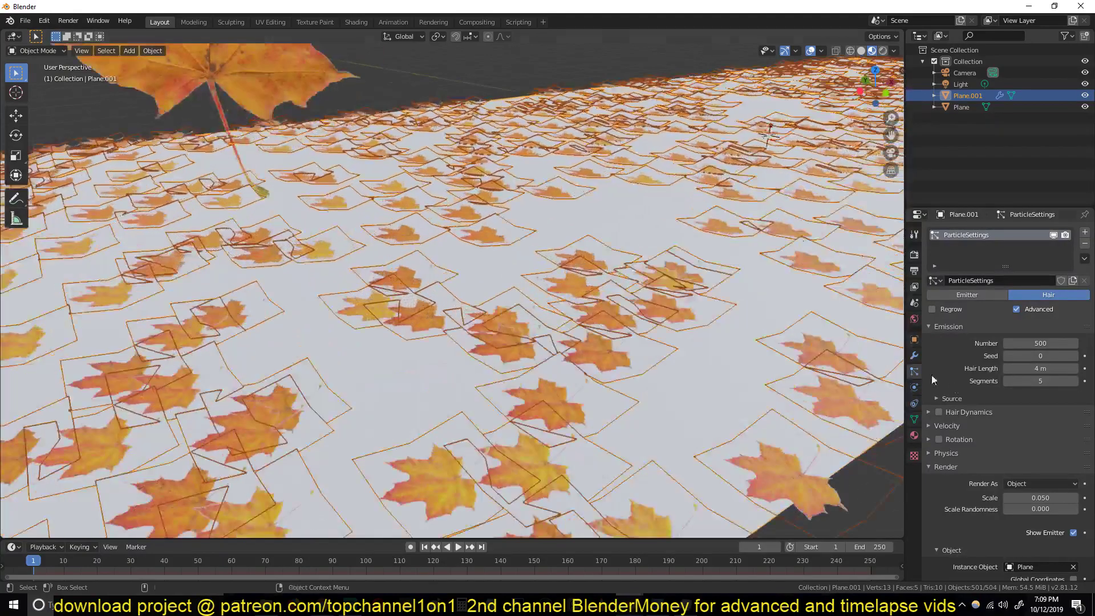
mouse_move(525, 266)
middle_mouse_down()
mouse_move(563, 270)
mouse_move(505, 261)
middle_mouse_up()
scroll(505, 261, "down", 3)
scroll(746, 347, "down", 1)
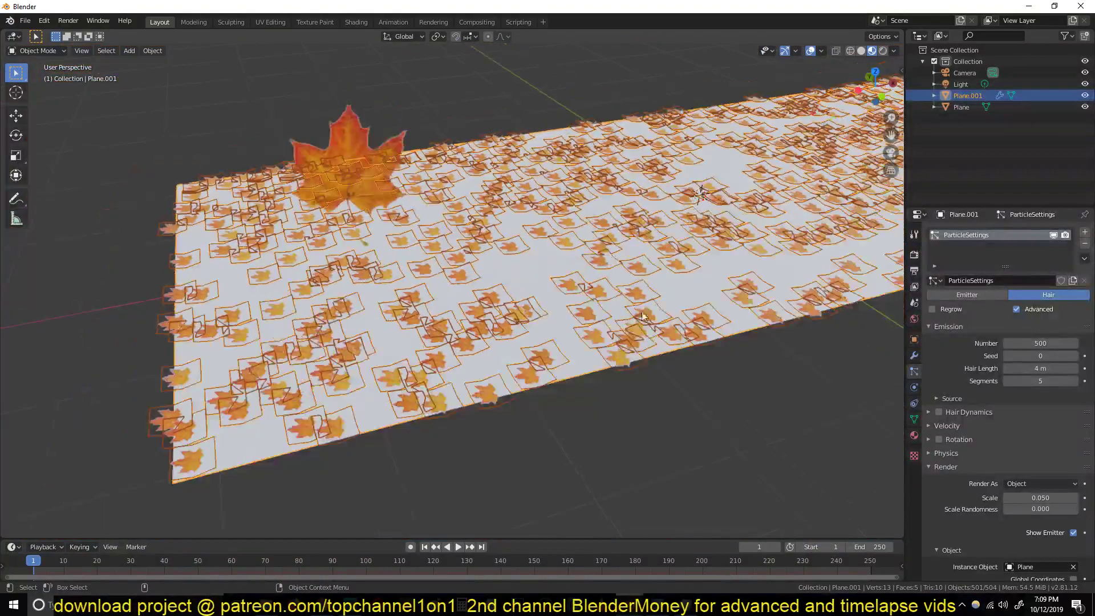
middle_click_drag(565, 277, 630, 289)
left_click(379, 205)
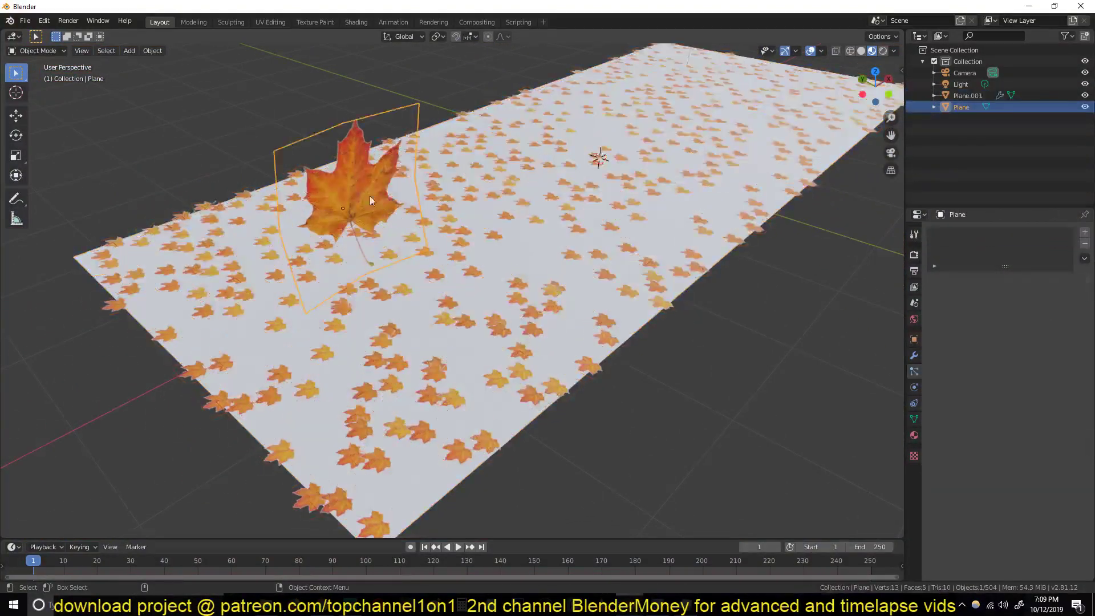
key("r")
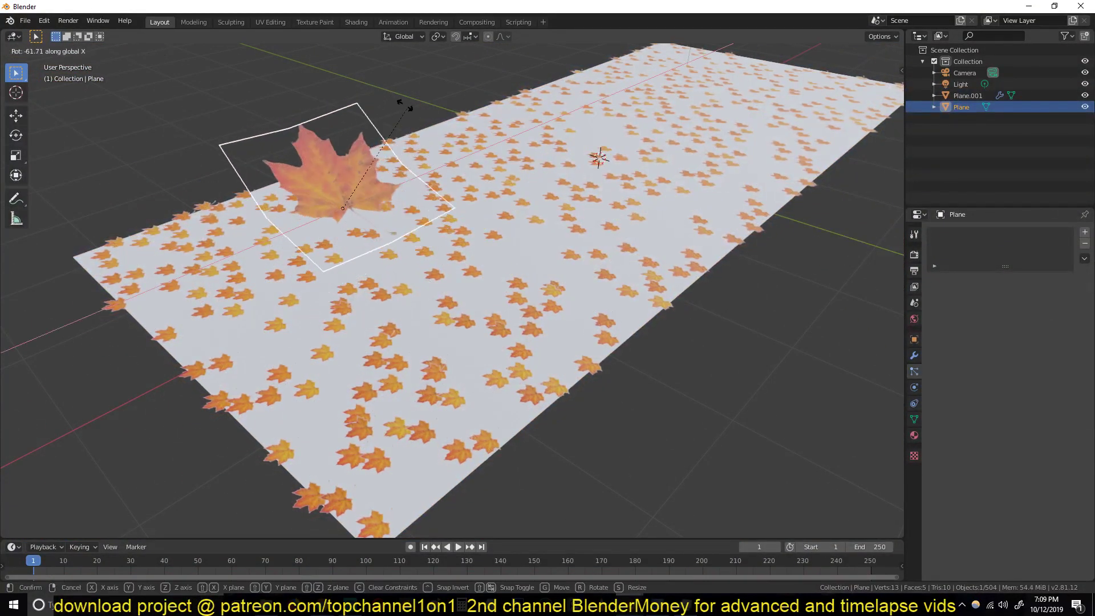
key("Escape")
key("Tab")
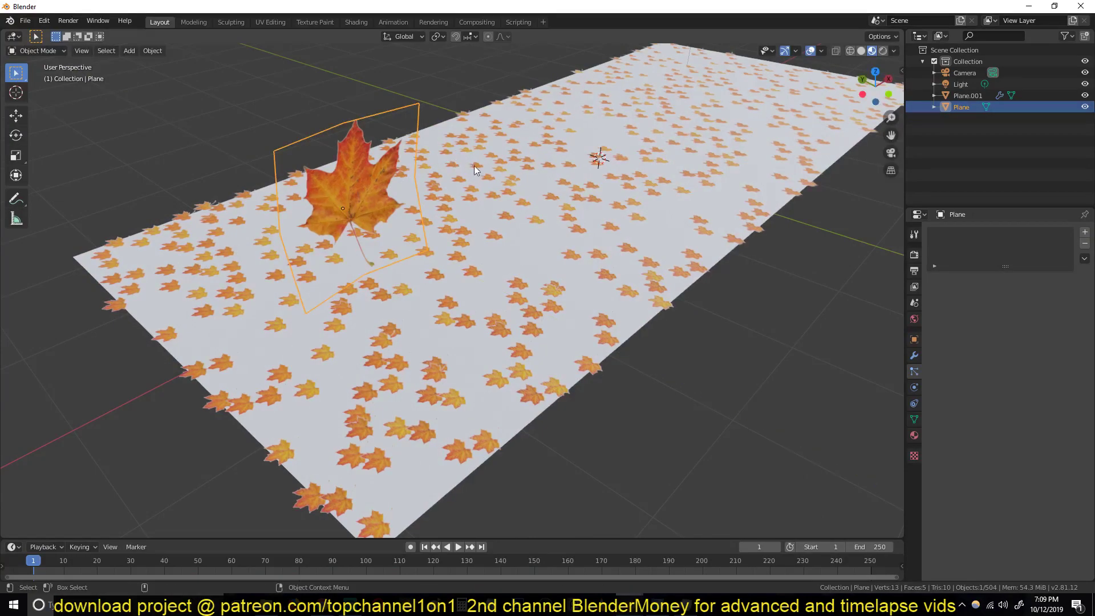
key("Tab")
key("Tab")
key("Tab")
left_click(660, 255)
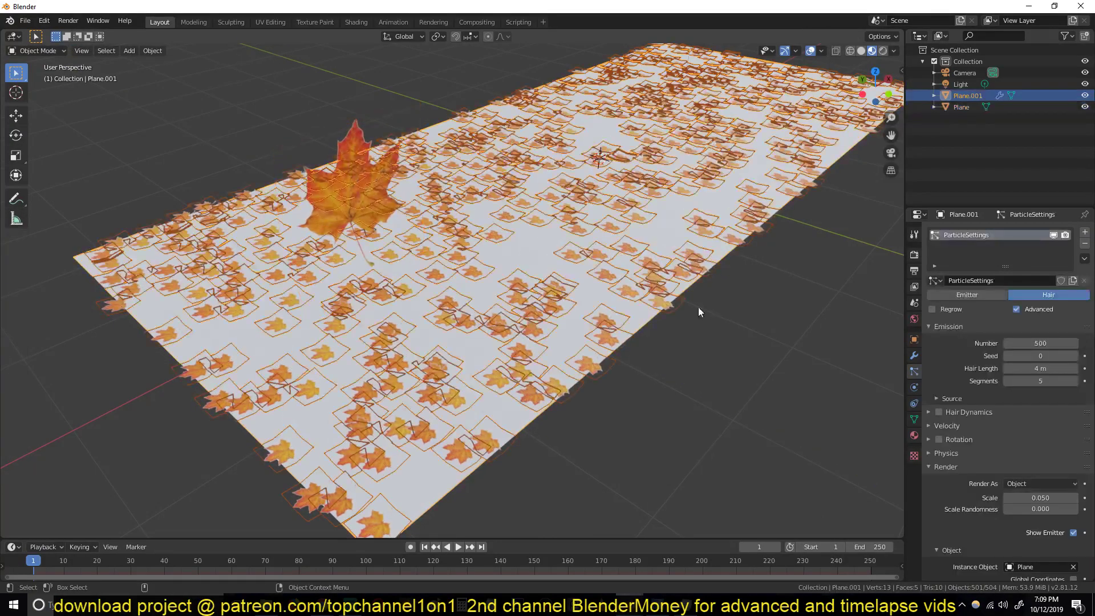
Rotate all of the maple leaf's geometry 90° about the global X axis in Edit Mode.
left_click(365, 158)
middle_click_drag(366, 158, 498, 149)
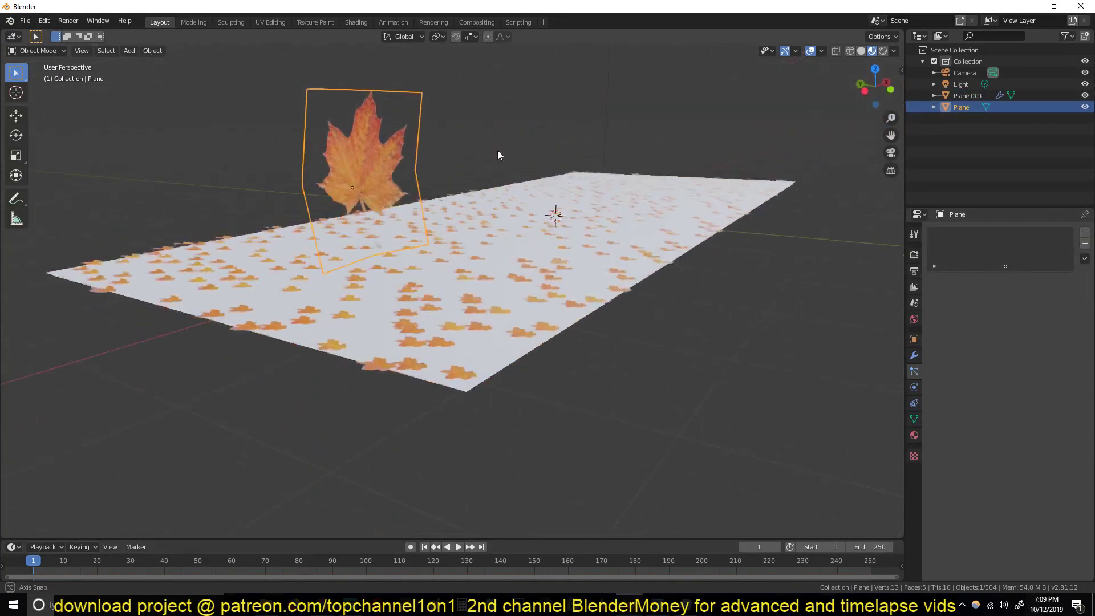
scroll(410, 265, "up", 3)
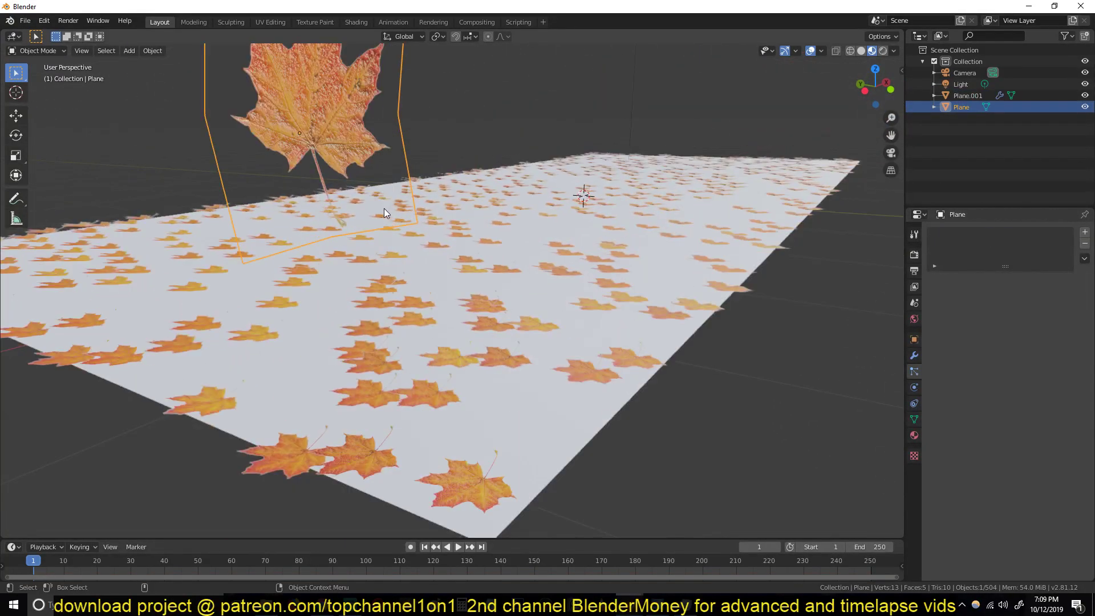
key("Tab")
type("sx")
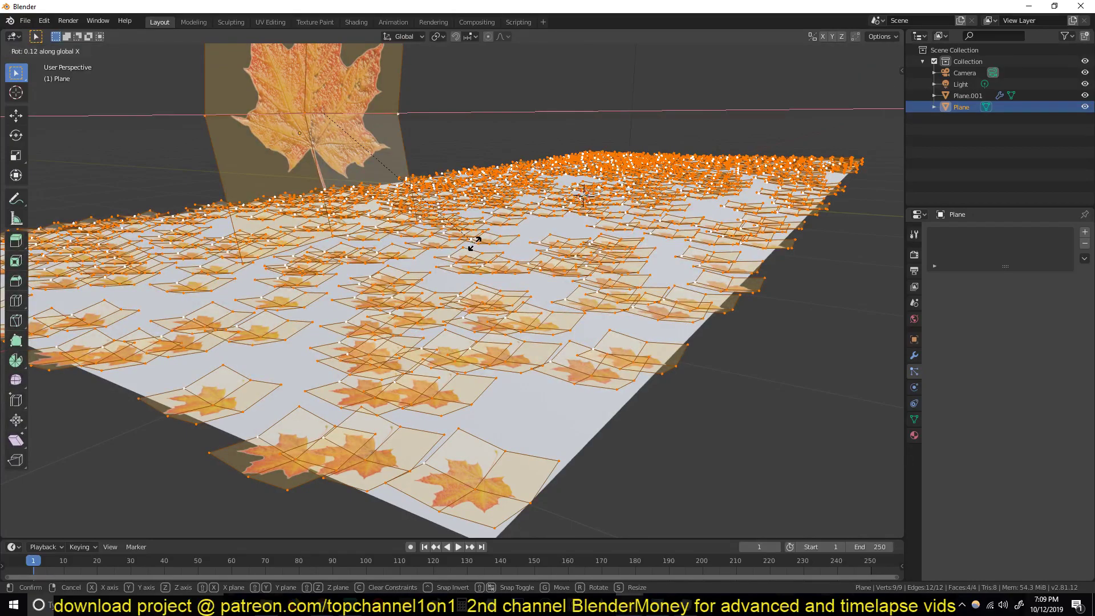
type("90")
key("Return")
key("Tab")
key("Tab")
Rotate the maple leaf's geometry 90° about the global Y axis in Edit Mode.
type("ry")
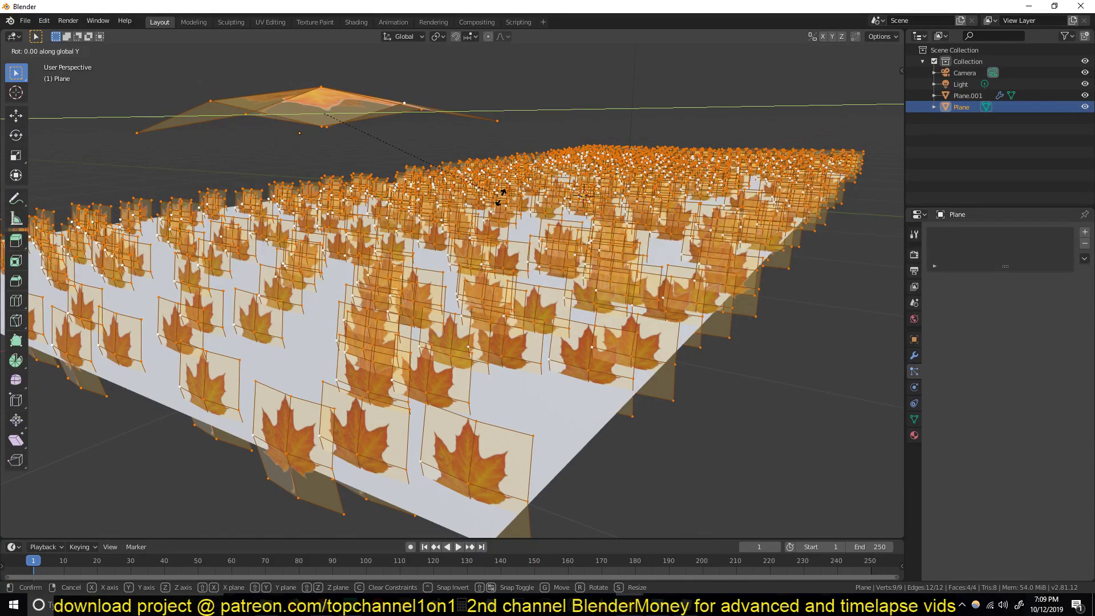
type("90")
key("Return")
key("r")
key("r")
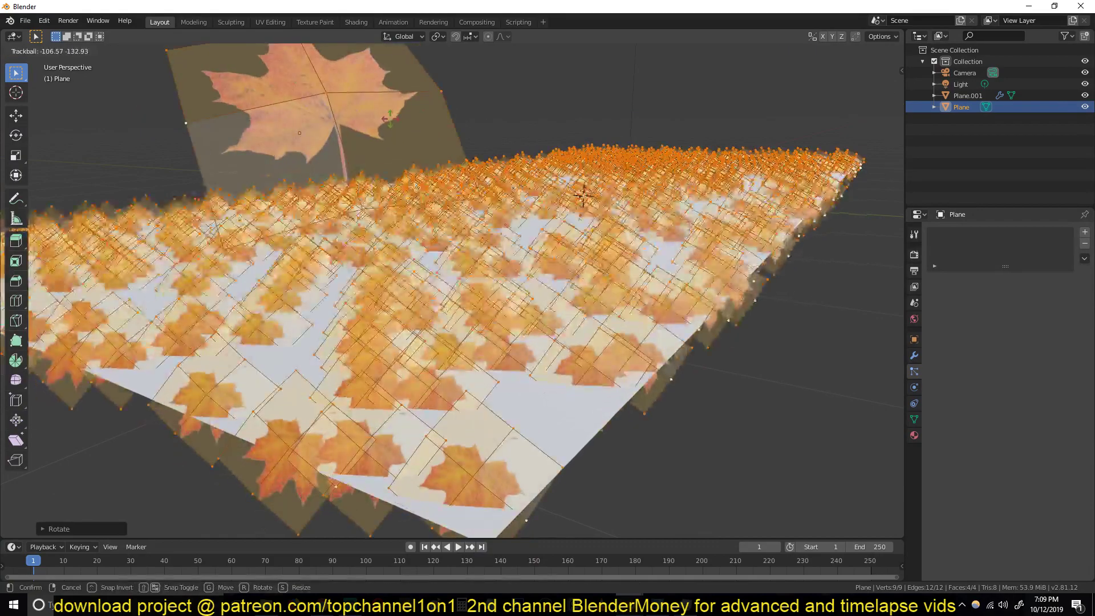
key("Escape")
key("Tab")
Rotate the maple leaf's geometry a further 90° about the global X axis in Edit Mode.
middle_click_drag(576, 228, 516, 275)
left_click_drag(335, 122, 333, 119)
key("Tab")
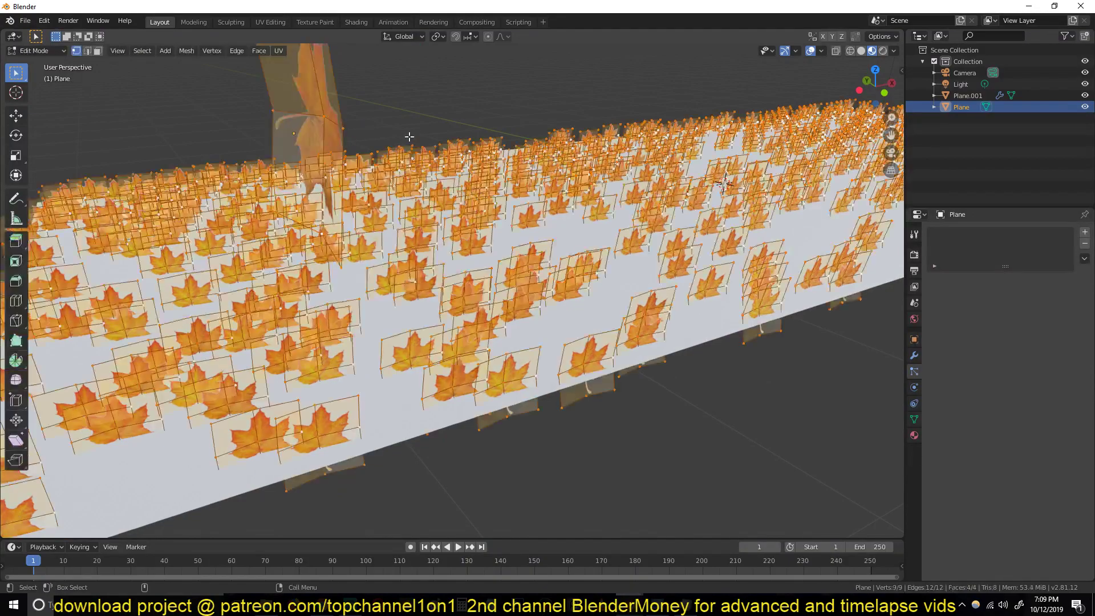
type("rx")
type("90")
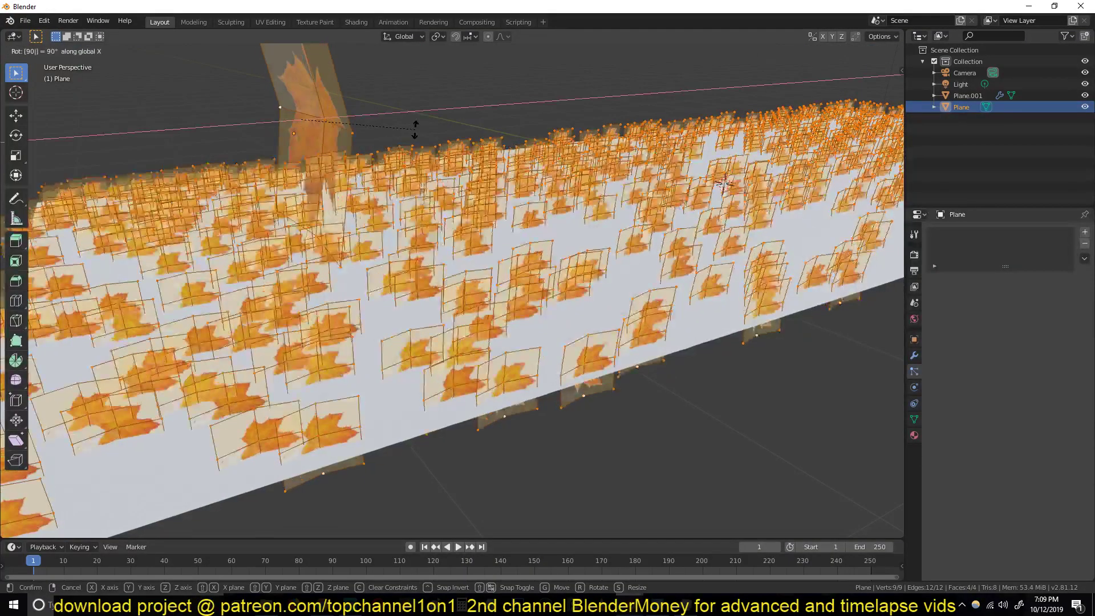
key("Return")
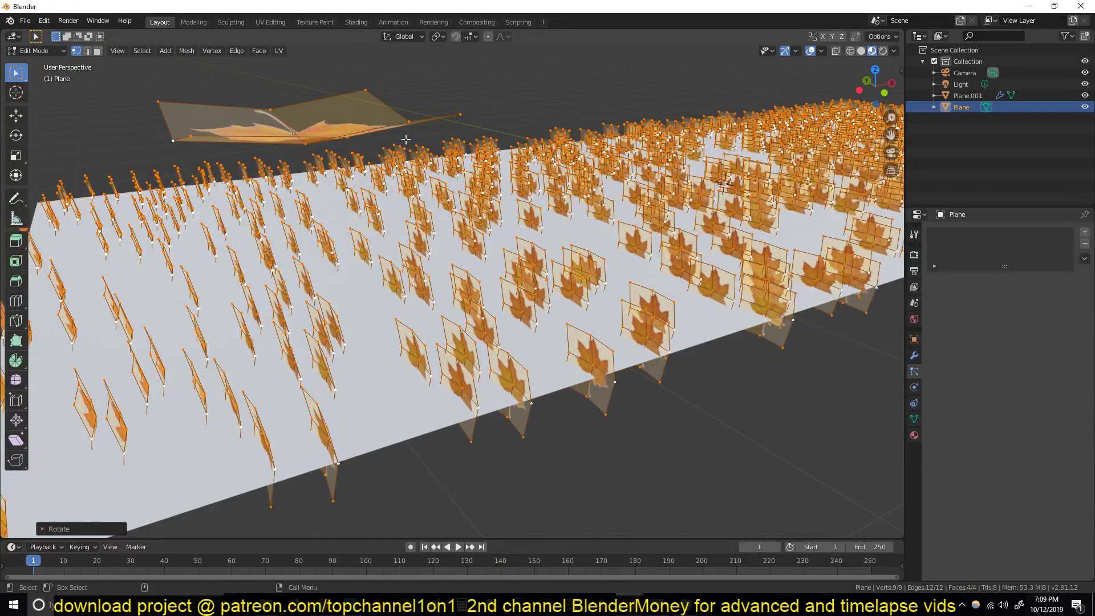
Cancel the 90° Z rotation, rotate the leaf's geometry 90° about global X so the scattered leaves lie flat, and leave Edit Mode.
type("rz90")
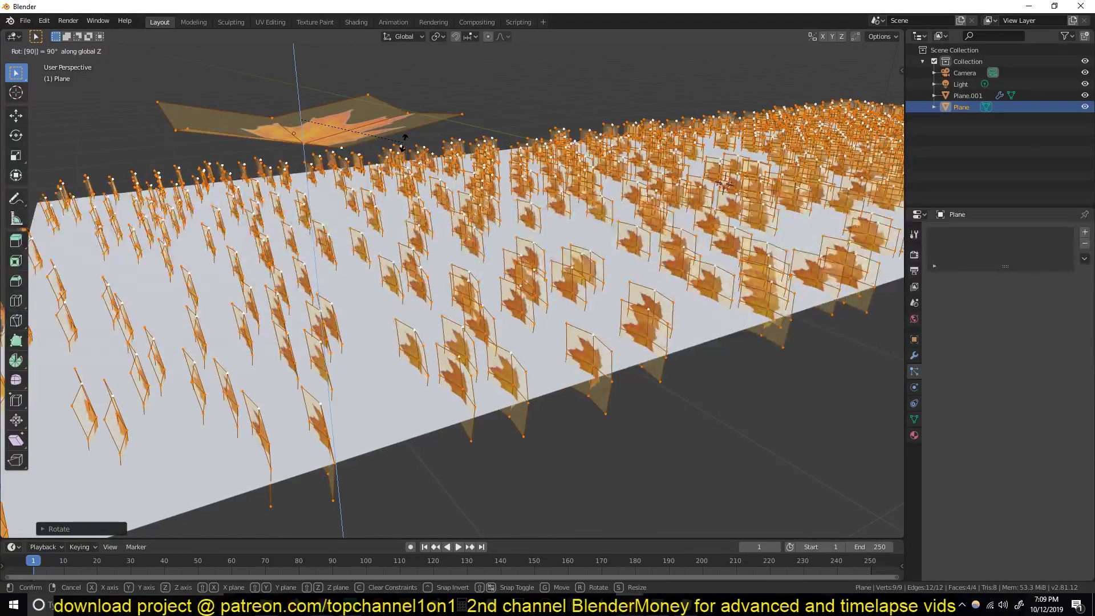
key("Escape")
key("r")
key("x")
key("9")
key("0")
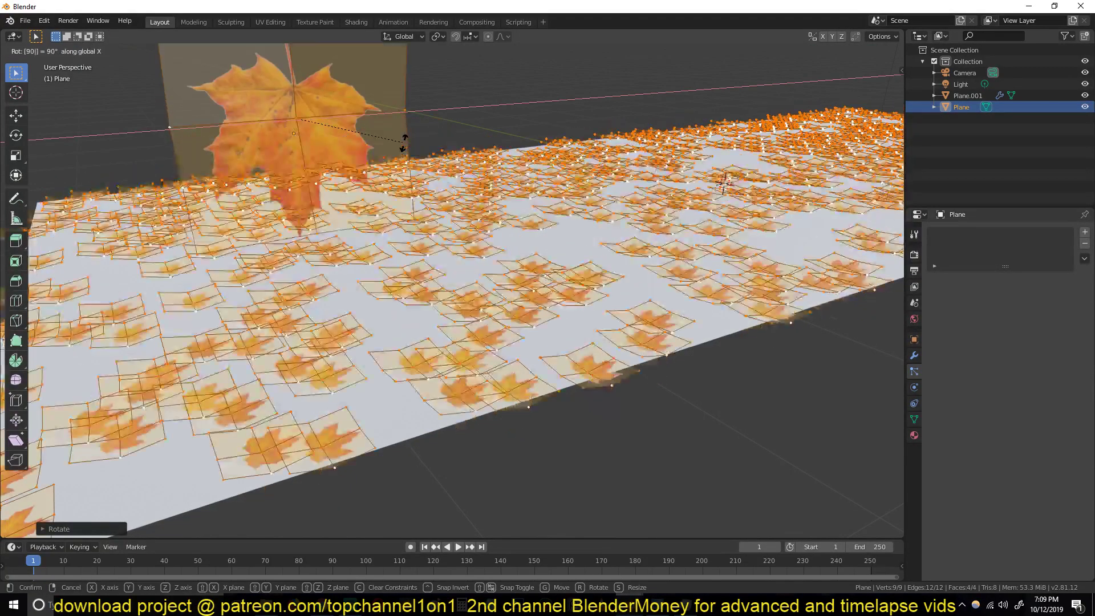
key("Return")
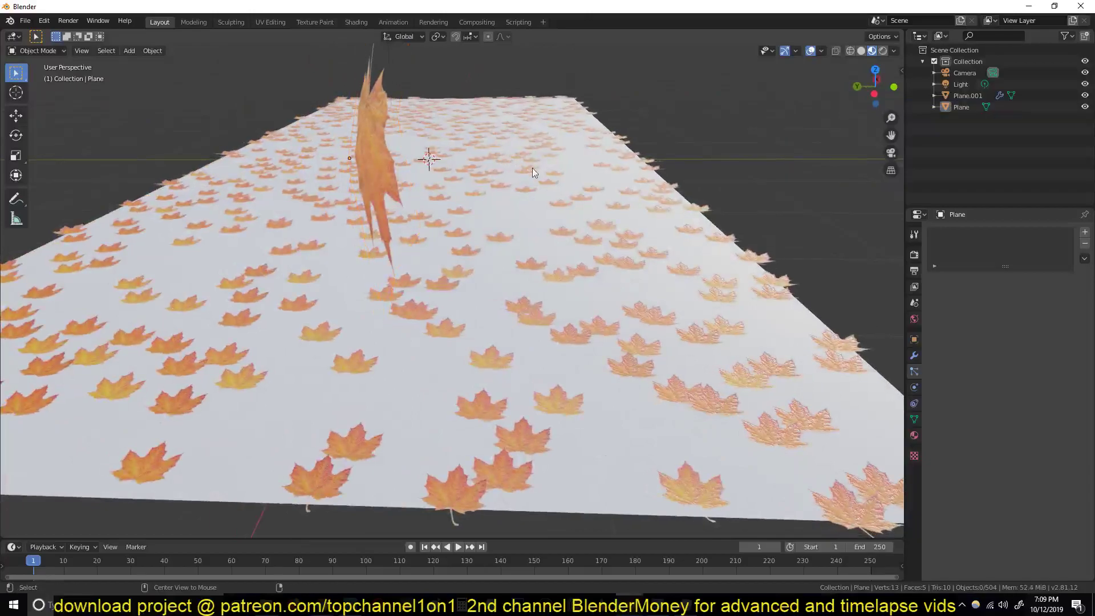
middle_click_drag(532, 168, 458, 189)
Enable rotation for the plane's hair particles, with Phase 0.657 and Randomize Phase 1.537, and deselect everything.
left_click(506, 241)
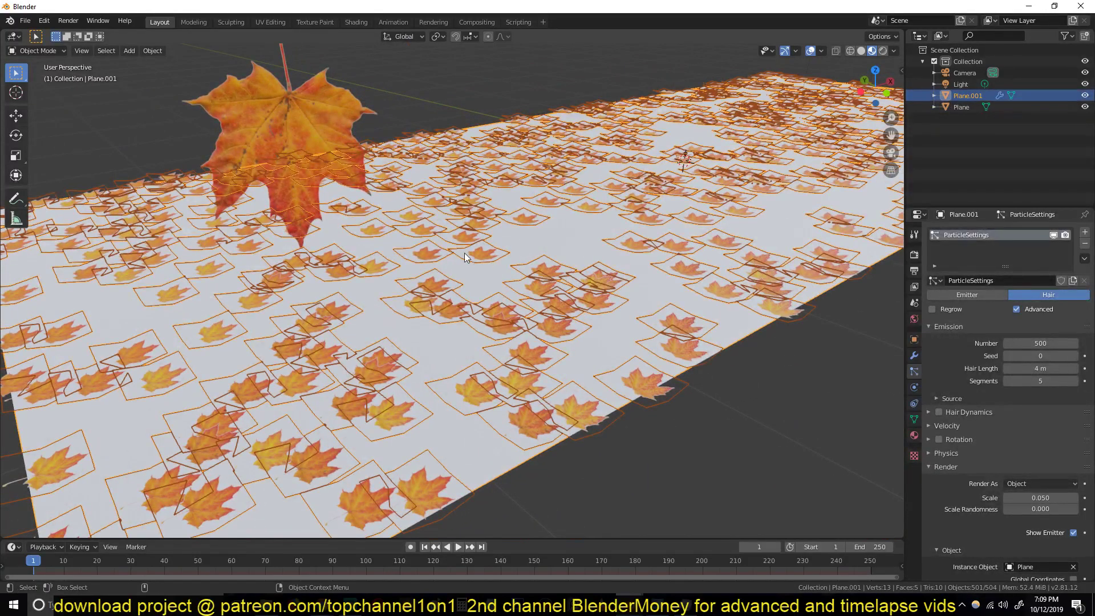
left_click(939, 439)
left_click(952, 440)
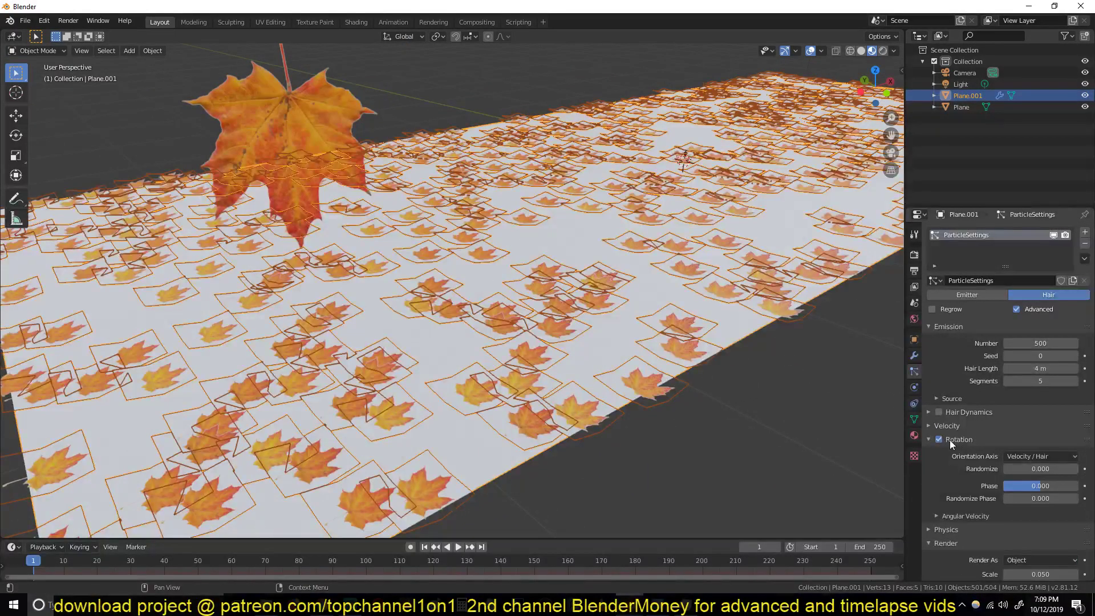
left_click_drag(1038, 486, 1061, 499)
key("alt+a")
middle_click_drag(645, 376, 613, 356)
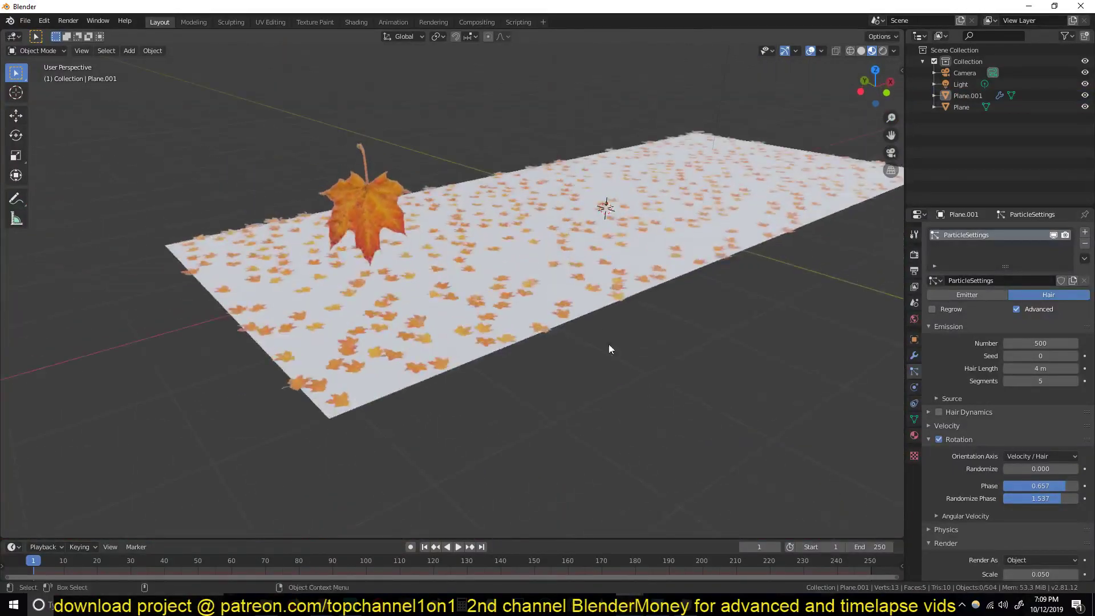
Add a Wind force field beyond the plane's near short end and rotate it 90° about the global X axis.
left_click(597, 311)
middle_click_drag(596, 311, 570, 333)
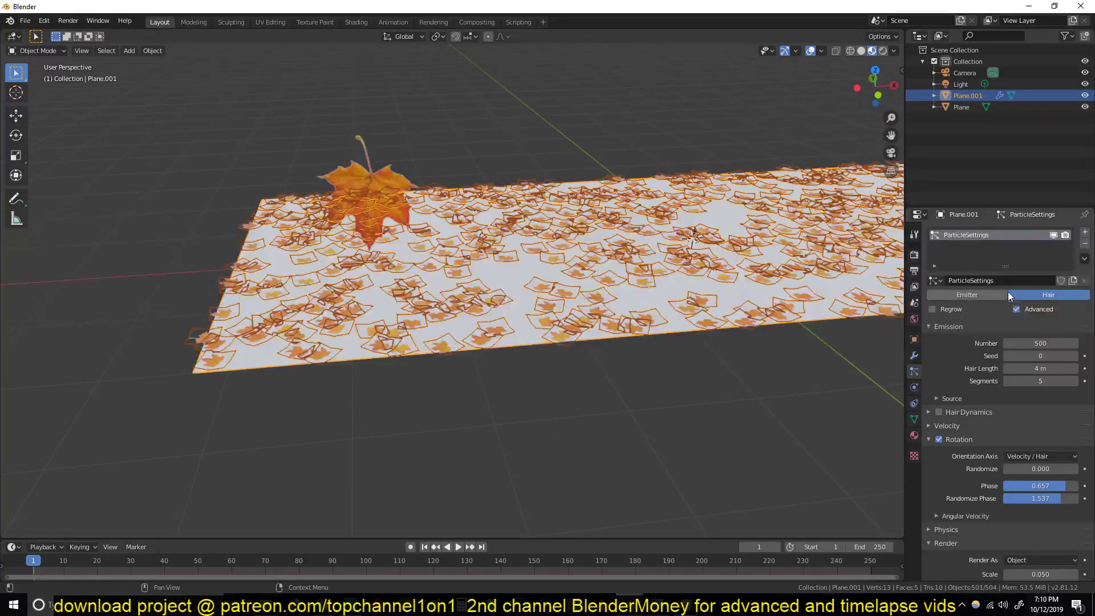
middle_click_drag(707, 258, 559, 256)
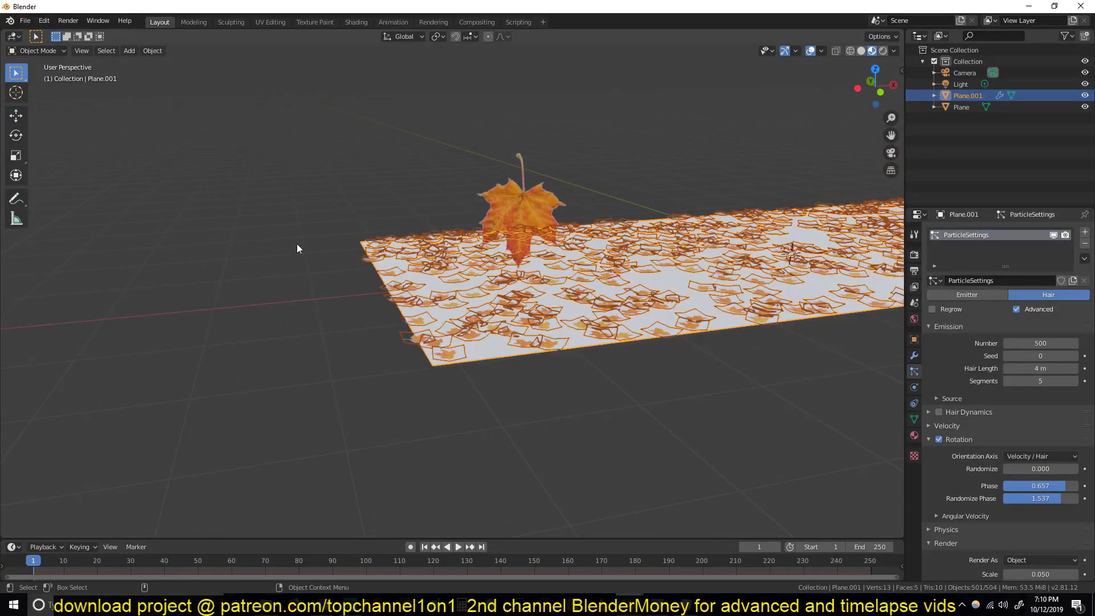
key("shift+a")
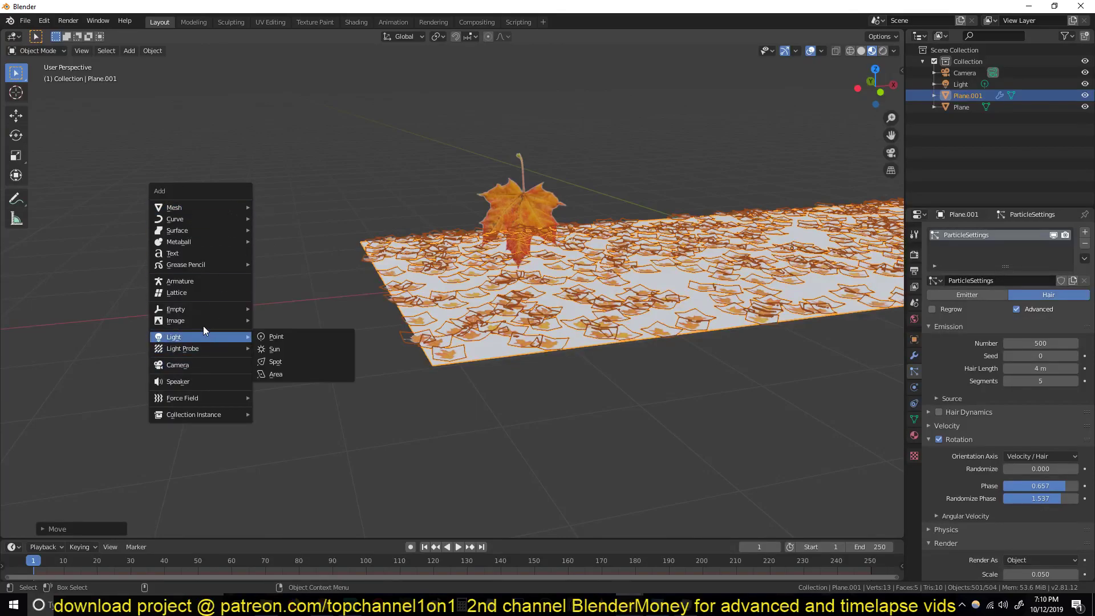
mouse_move(219, 399)
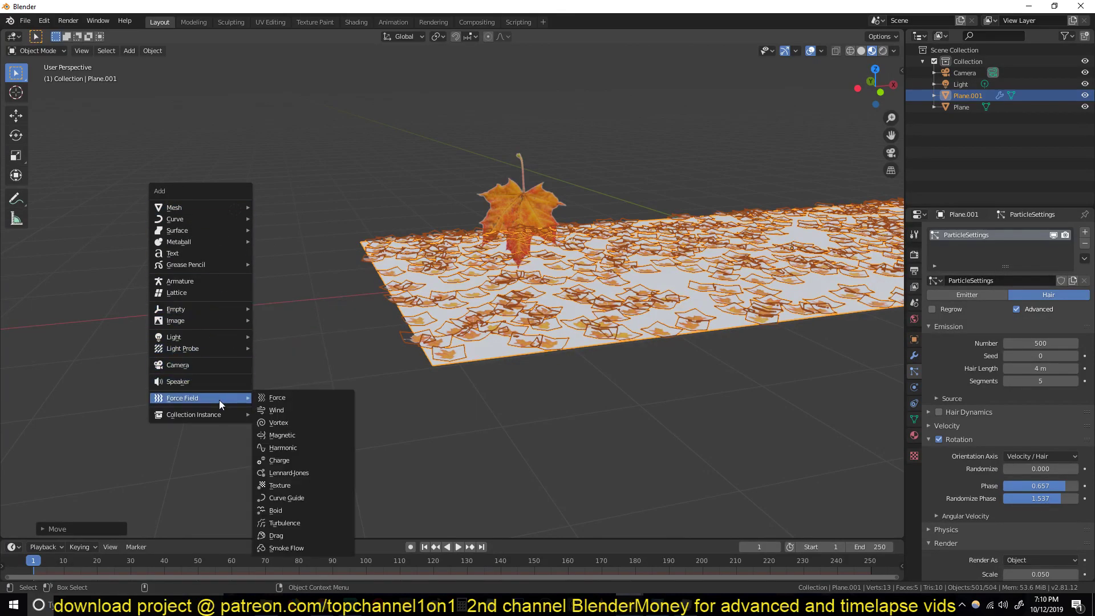
left_click(286, 410)
type("rx")
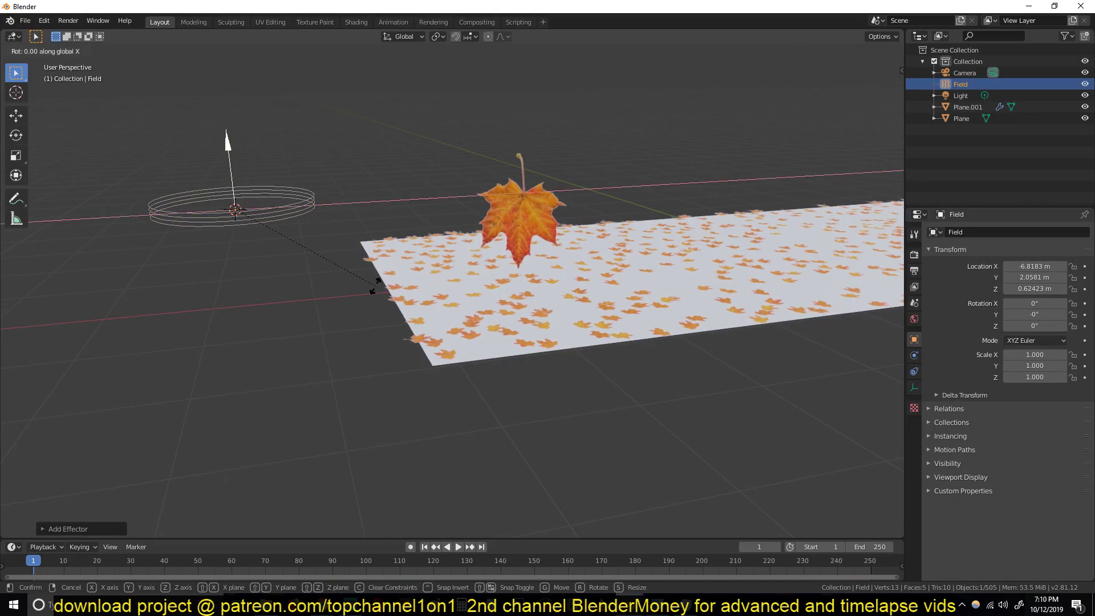
type("90")
key("Return")
Rotate the wind field about the global Z axis to about 69° so it blows along the plane.
key("r")
key("z")
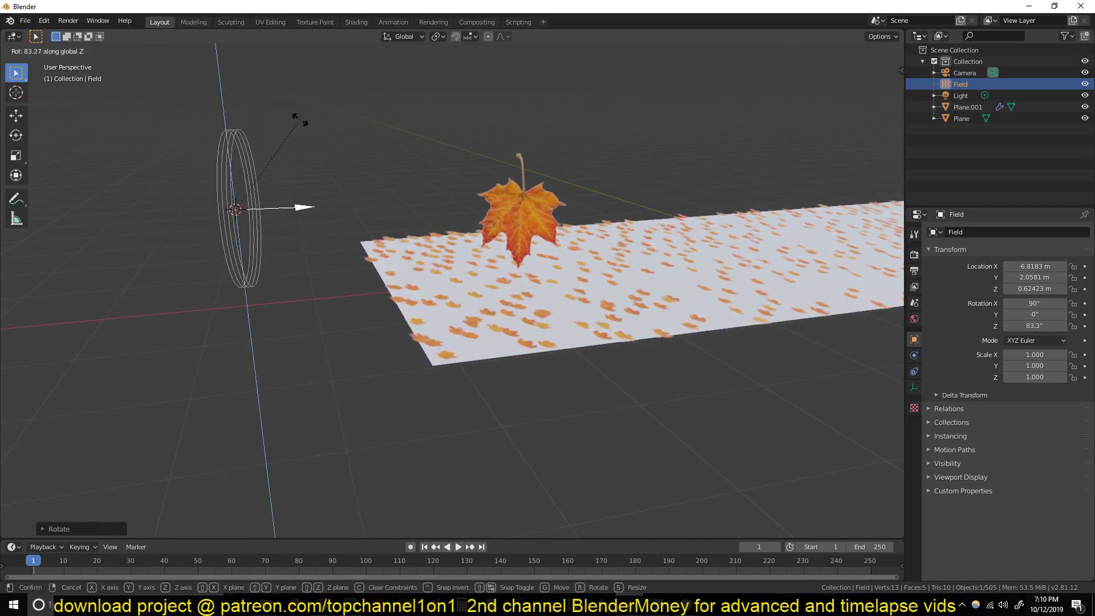
left_click(343, 194)
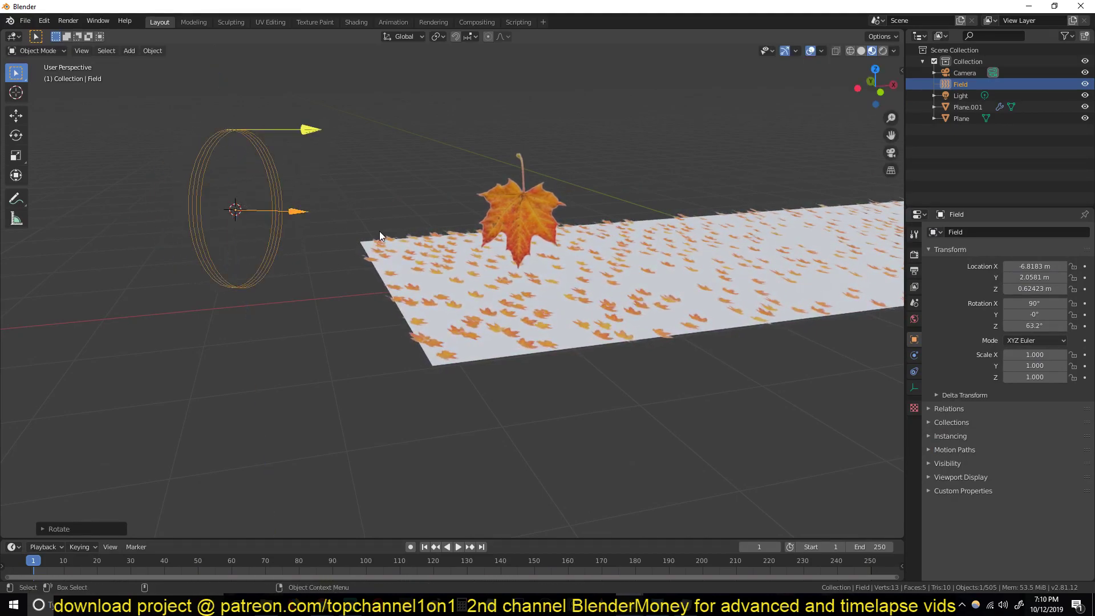
key("r")
key("z")
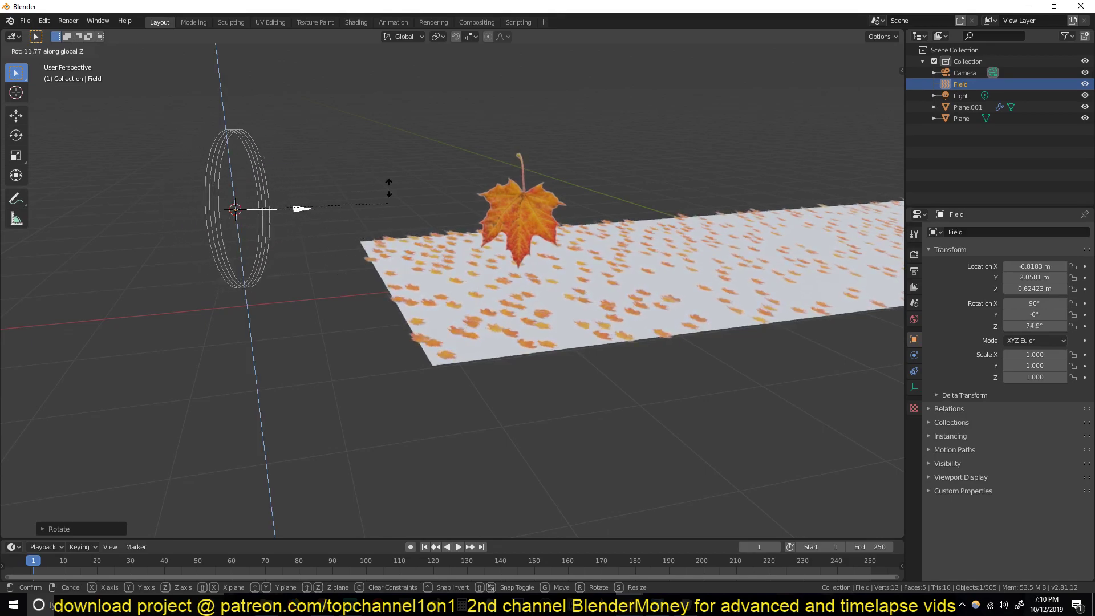
left_click(498, 300)
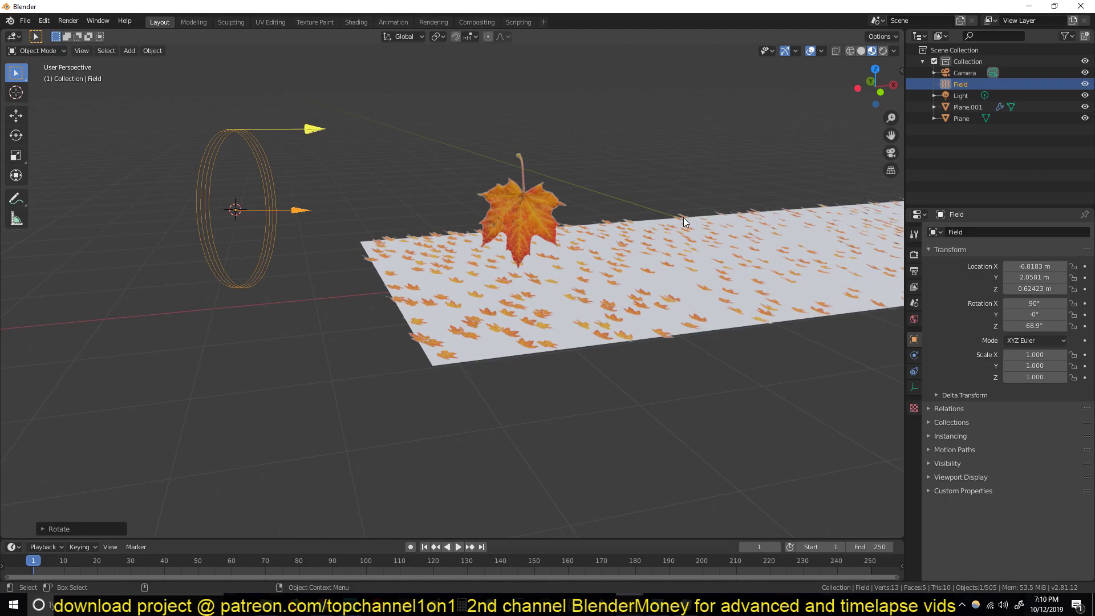
Set the wind field's strength to 100 and play the animation to test its effect on the leaves.
left_click(914, 355)
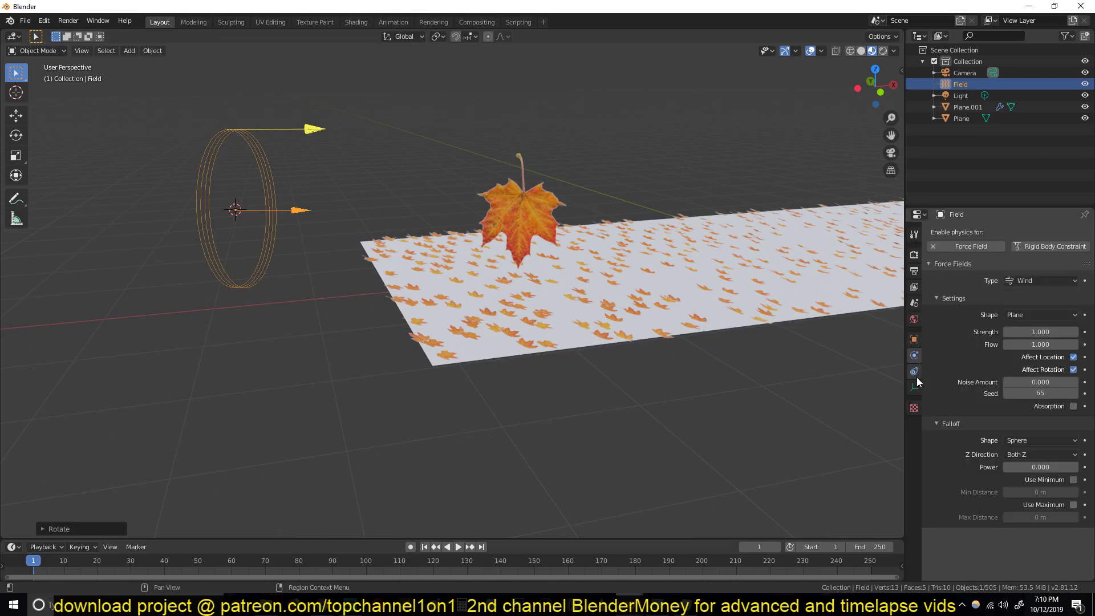
double_click(1036, 332)
key("Return")
key("space")
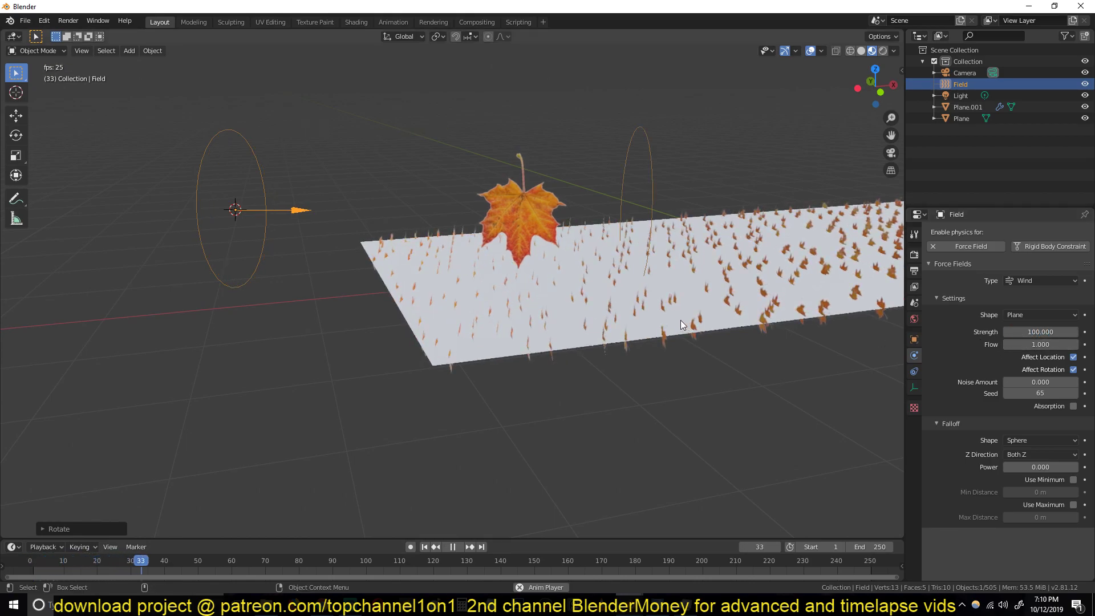
key("Escape")
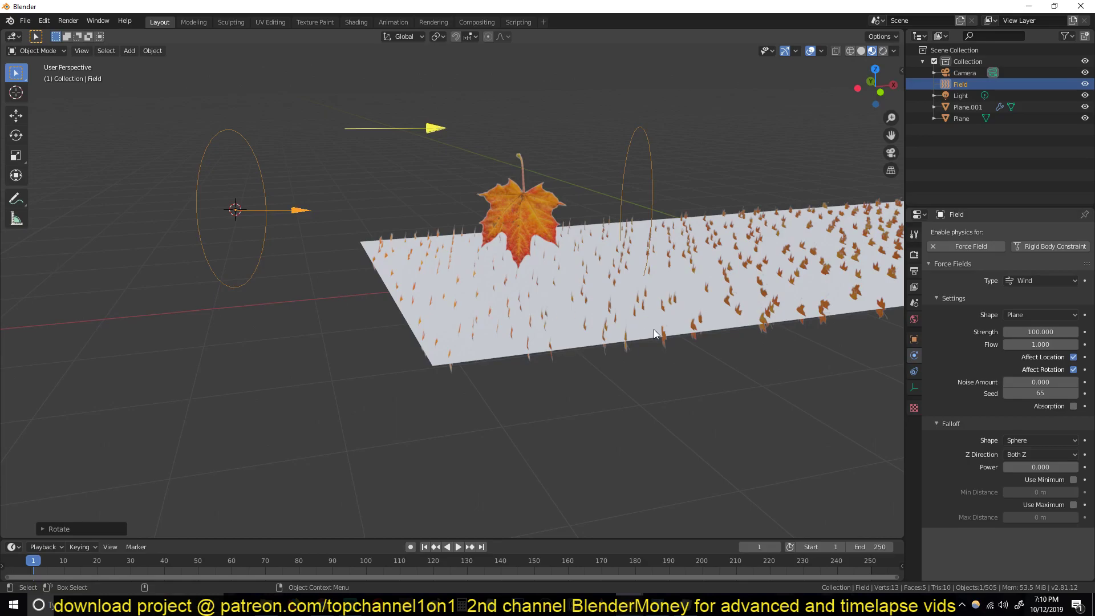
middle_click_drag(605, 323, 641, 308)
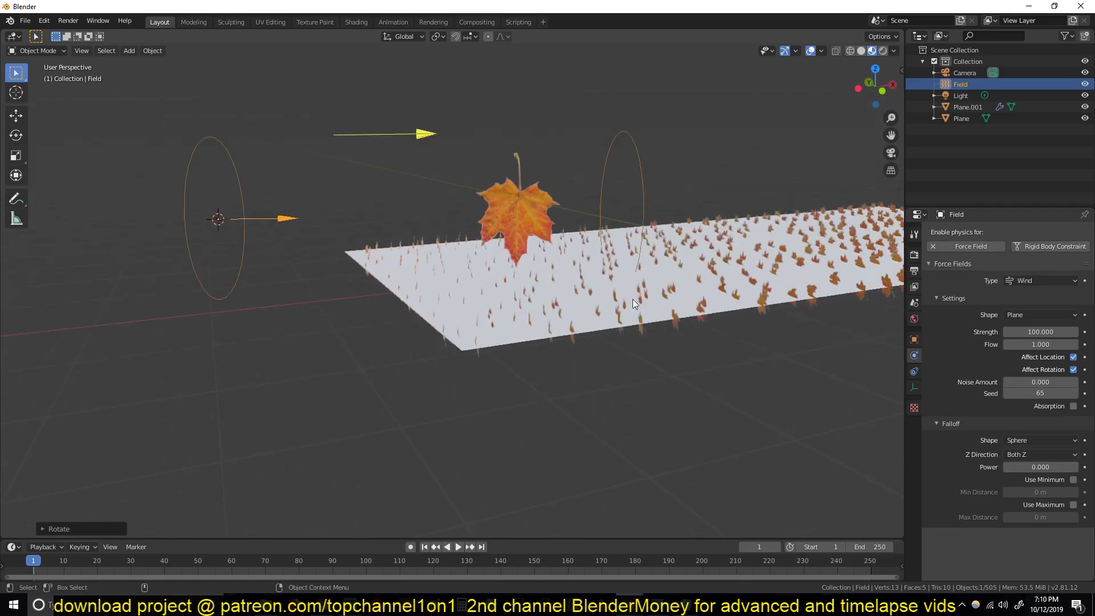
Set the wind field's strength to 10.
left_click(1039, 331)
type("10")
key("Return")
Switch to the Blender window with leaves.blend, play its blowing leaves animation for reference, and minimize that window.
mouse_move(631, 605)
left_click(600, 551)
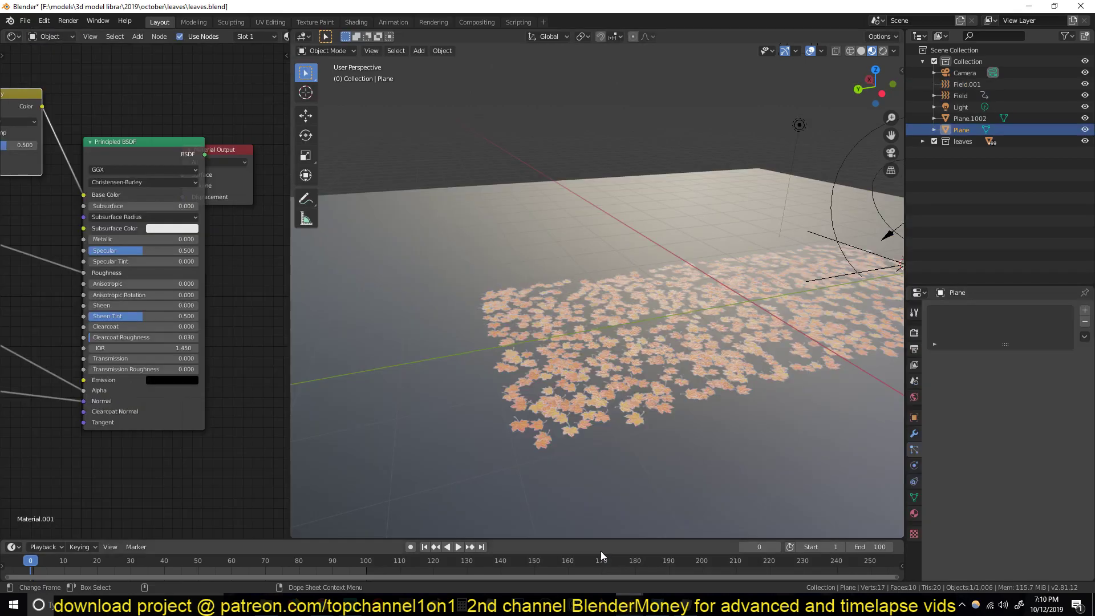
key("space")
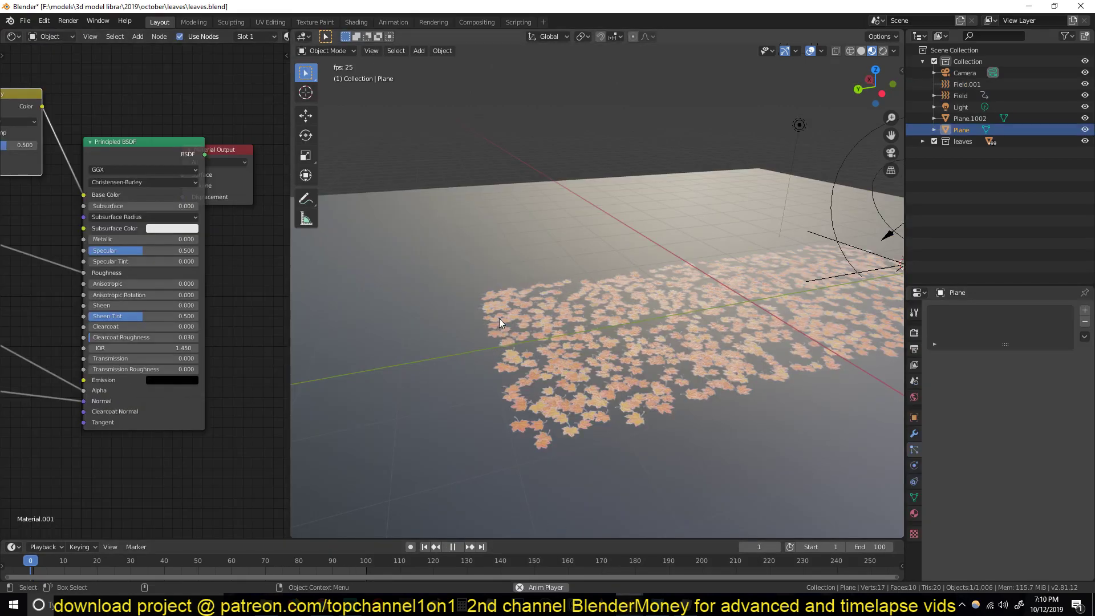
left_click(466, 149)
key("space")
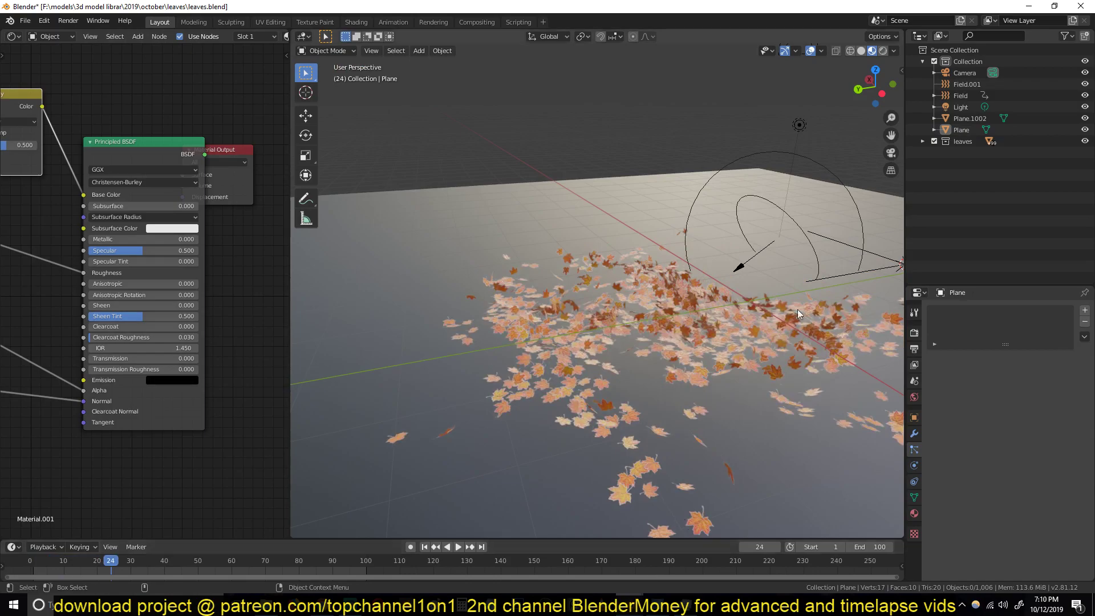
left_click(1030, 6)
Delete the wind force field and select the leaf-covered plane.
middle_click_drag(663, 160, 626, 260)
left_click(626, 261)
left_click(357, 142)
key("x")
left_click(357, 143)
left_click(499, 217)
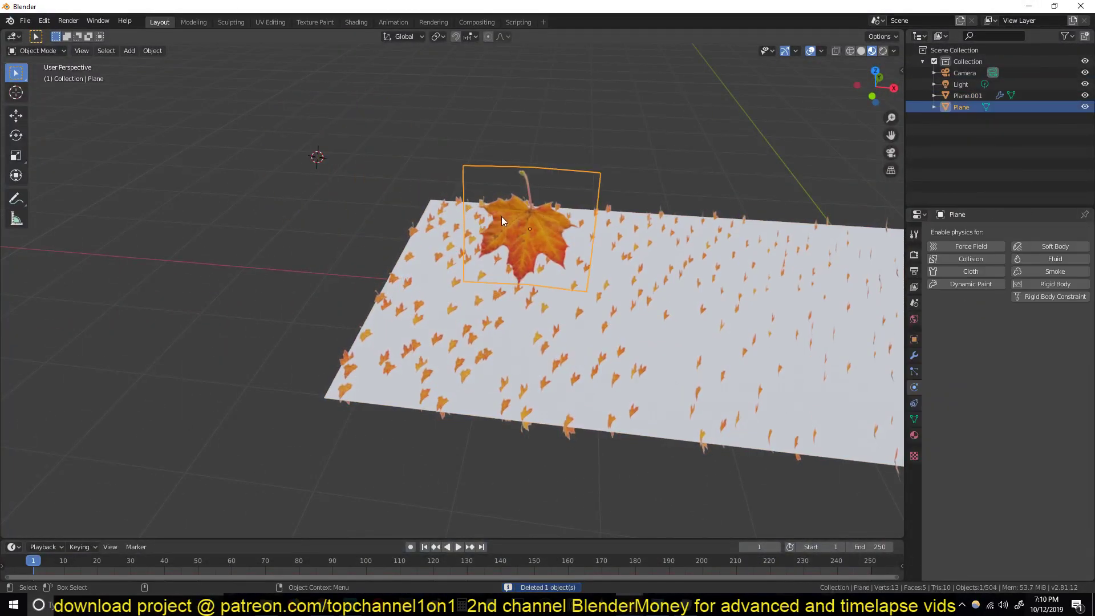
middle_click_drag(499, 218, 565, 167)
middle_click_drag(579, 263, 560, 297)
left_click(560, 296)
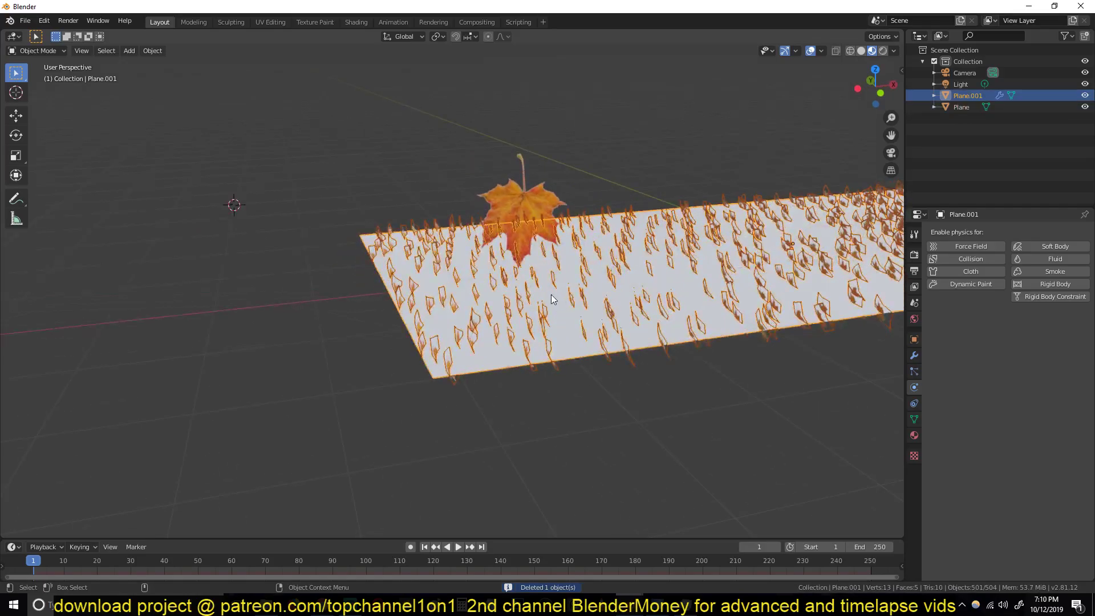
Undo the wind field's deletion and strength changes, and delete the field while the leaves lie flat.
key("ctrl+z")
key("ctrl+z")
key("ctrl+z")
key("ctrl+z")
key("ctrl+z")
key("ctrl+z")
key("ctrl+z")
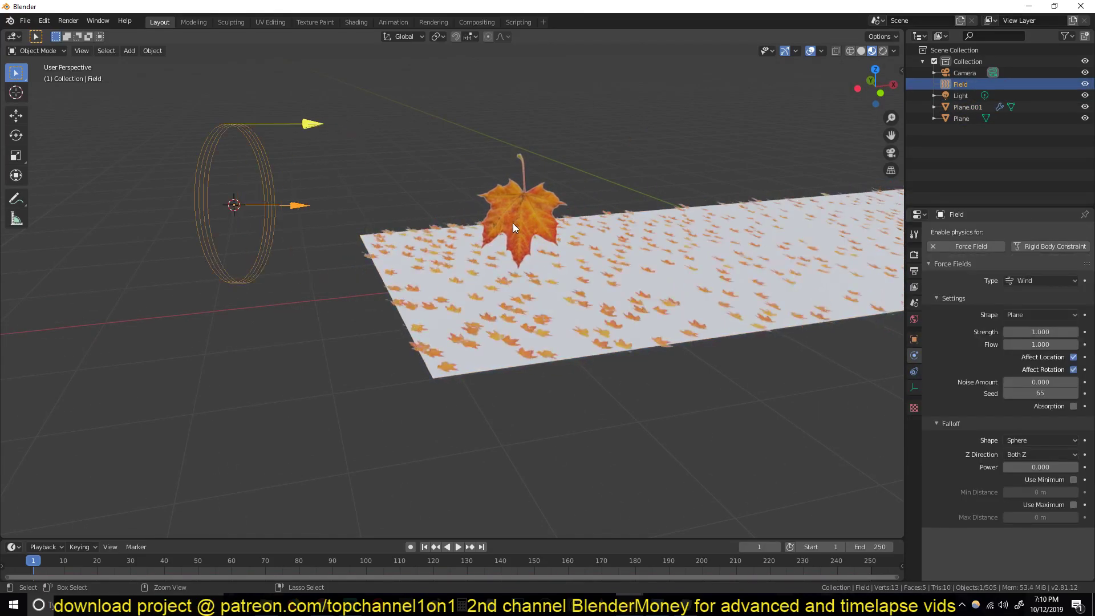
key("x")
left_click(471, 221)
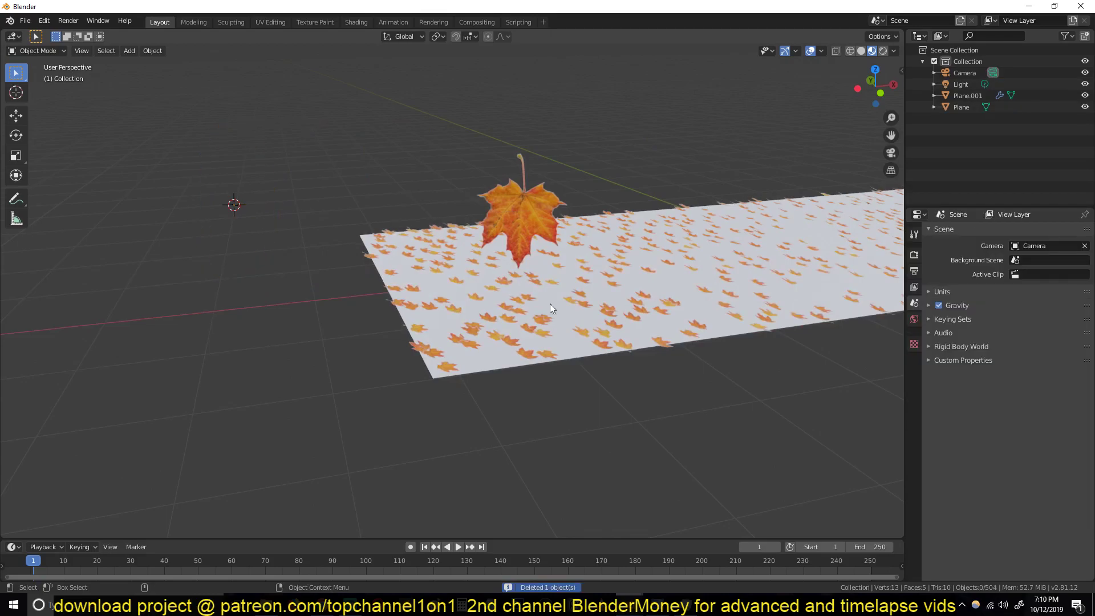
Convert the plane's particle system modifier into real leaf objects.
left_click(536, 293)
middle_click_drag(536, 293, 467, 268)
left_click(914, 357)
middle_click_drag(716, 292, 670, 275)
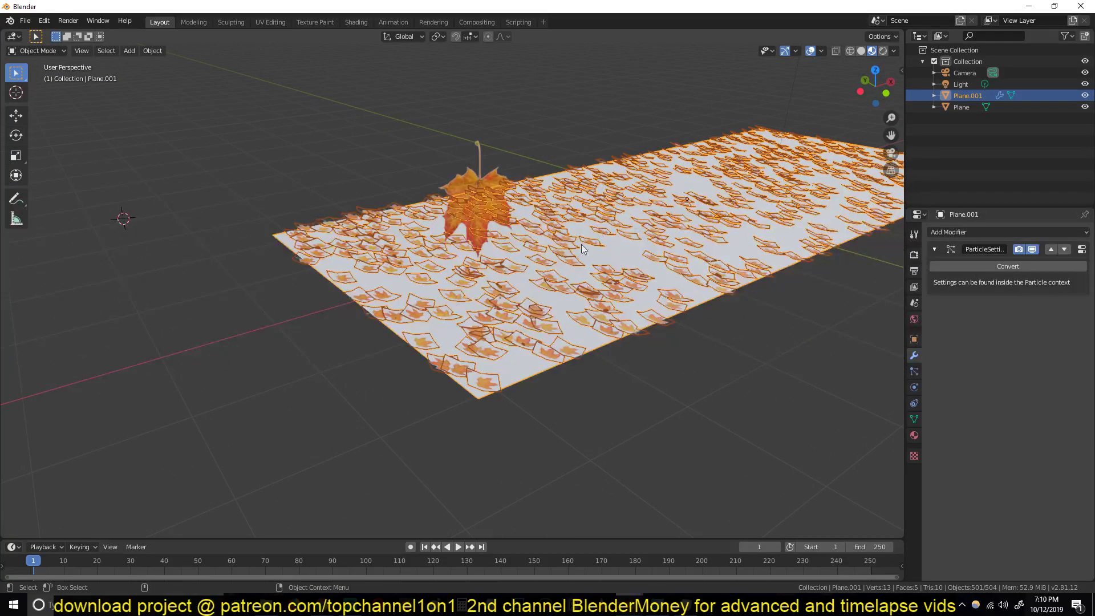
left_click(975, 268)
middle_click_drag(676, 307, 604, 326)
scroll(604, 326, "up", 5)
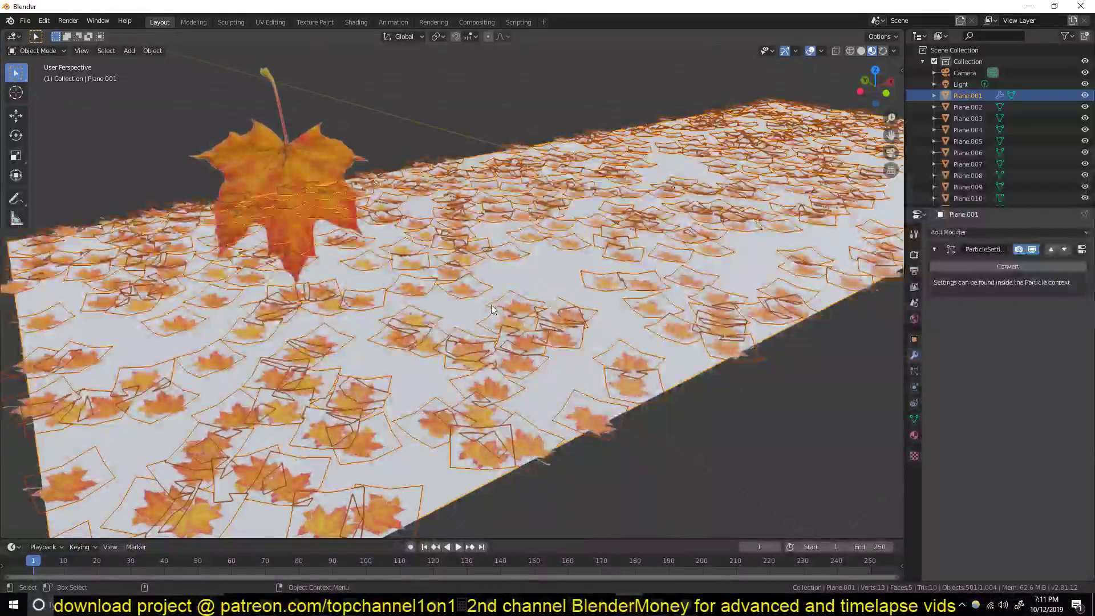
Move the plane temporarily to check that the converted leaves are independent of it, and cancel the move.
key("g")
right_click(566, 354)
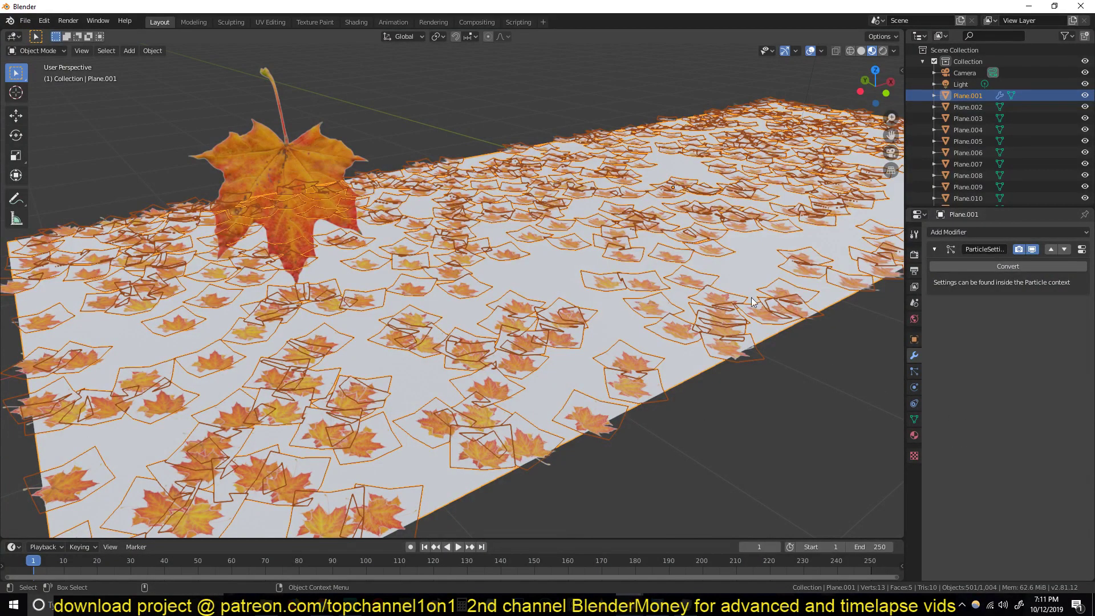
scroll(607, 396, "down", 4)
key("g")
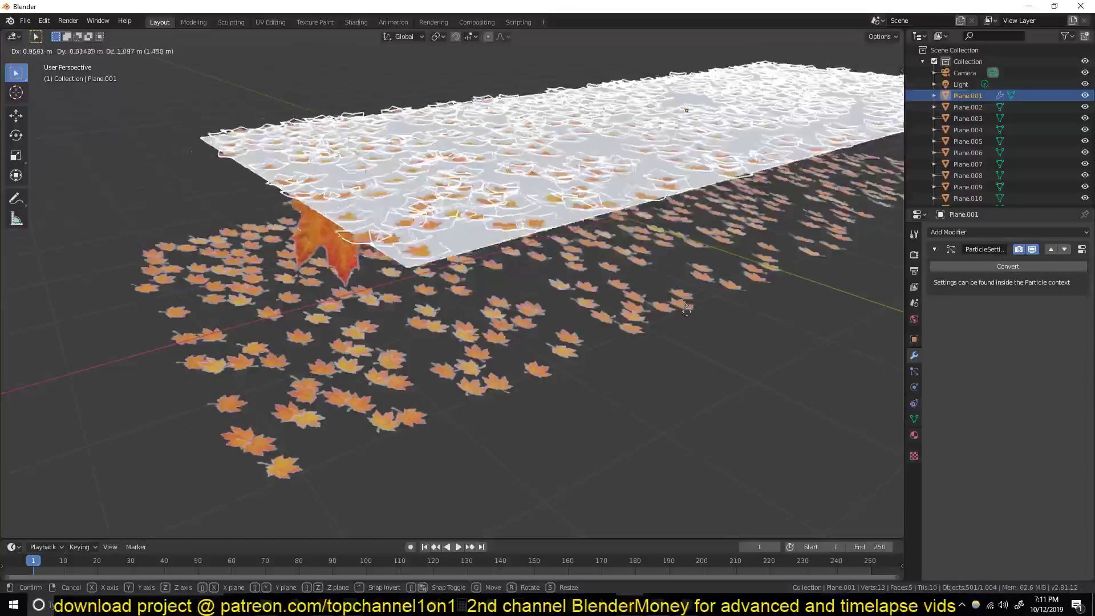
key("Escape")
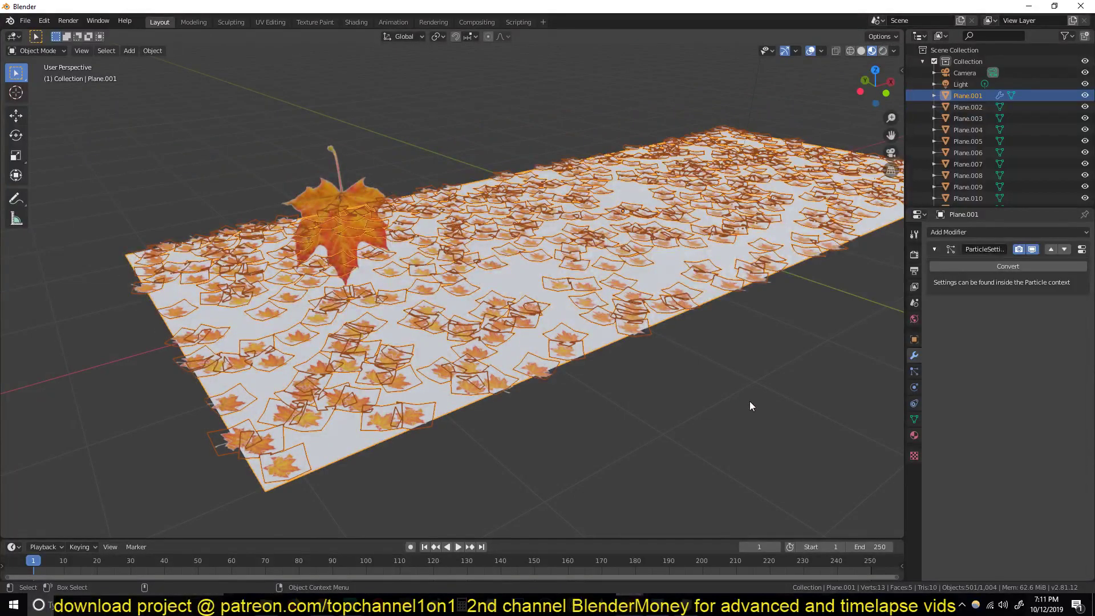
Disable the particle system's display in viewport and renders, and move the plane to a new collection named extras.
left_click(912, 374)
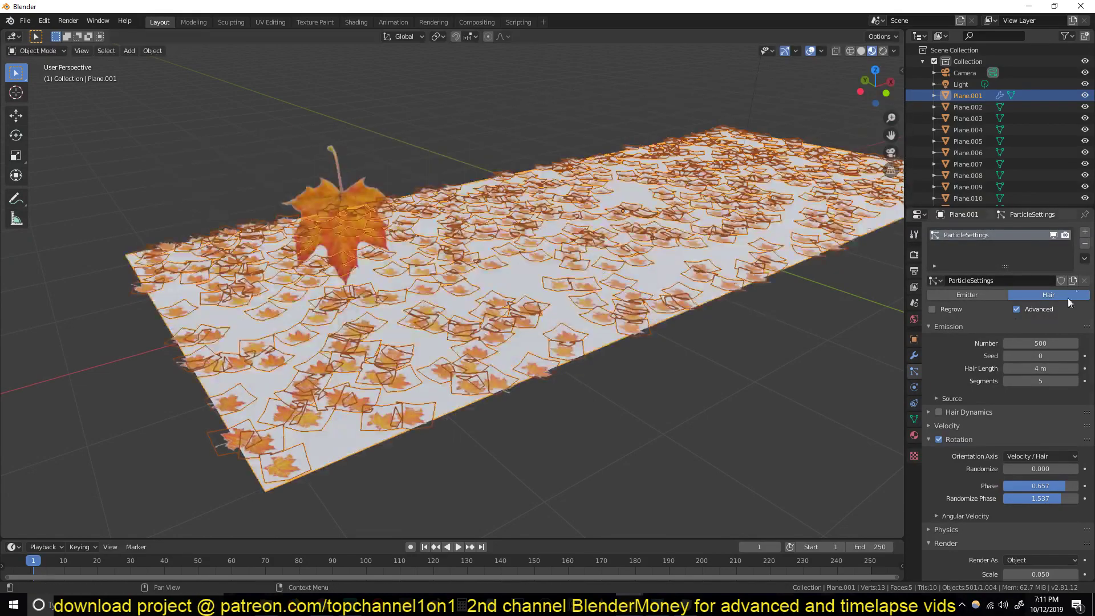
left_click(1054, 234)
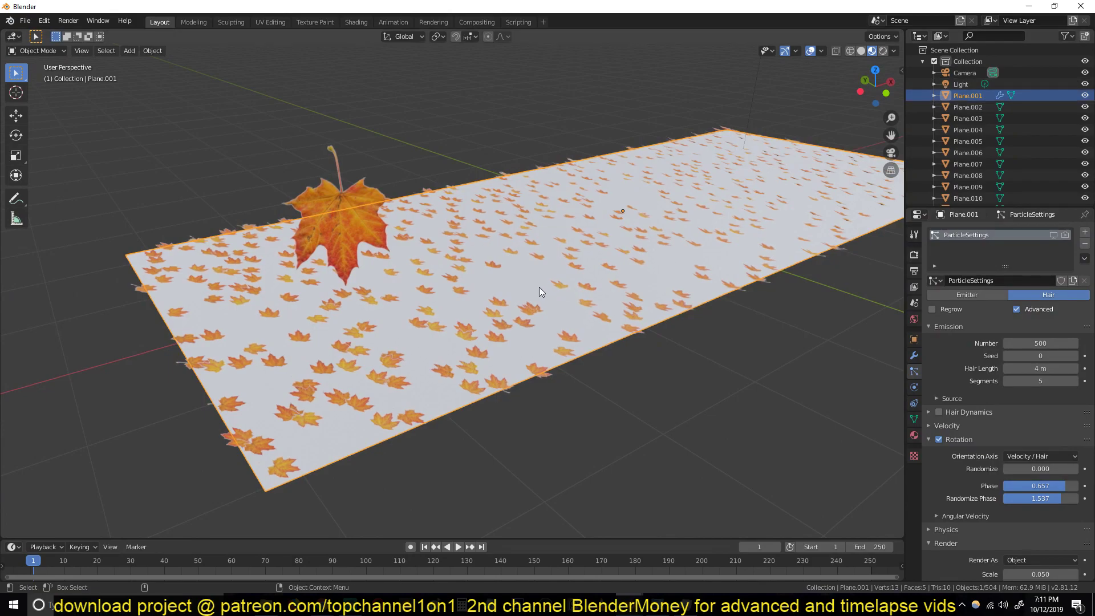
key("m")
left_click(477, 314)
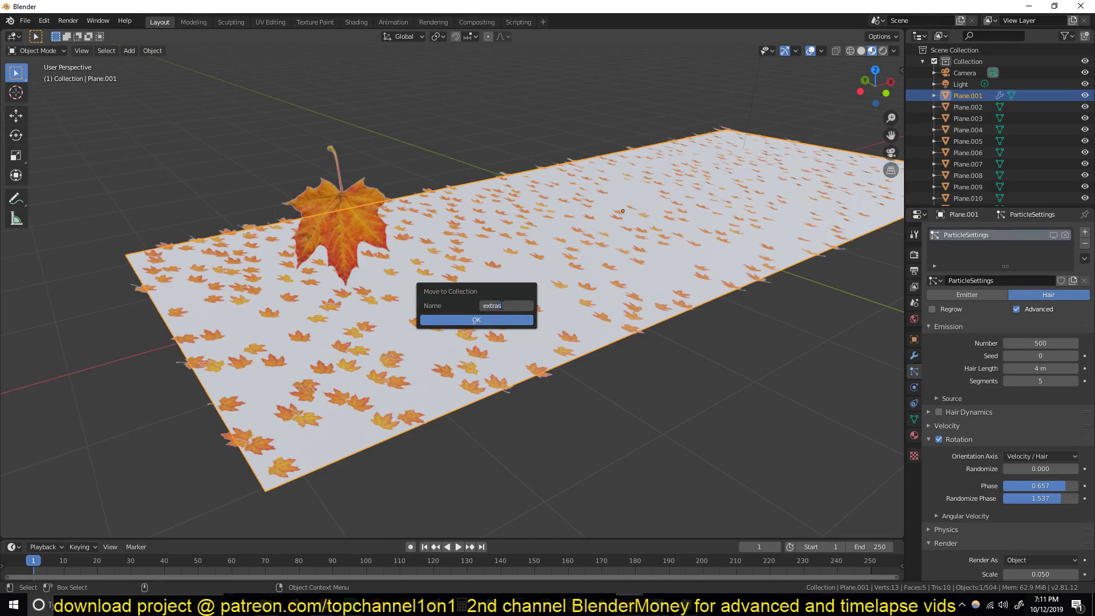
type("extras")
key("Return")
left_click(453, 317)
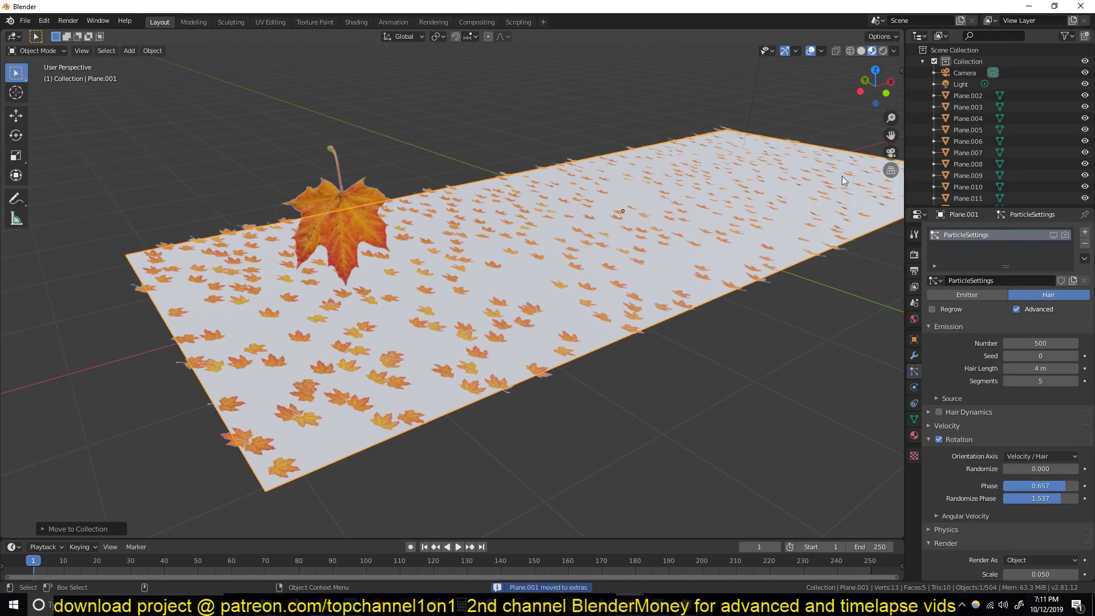
scroll(947, 120, "down", 20)
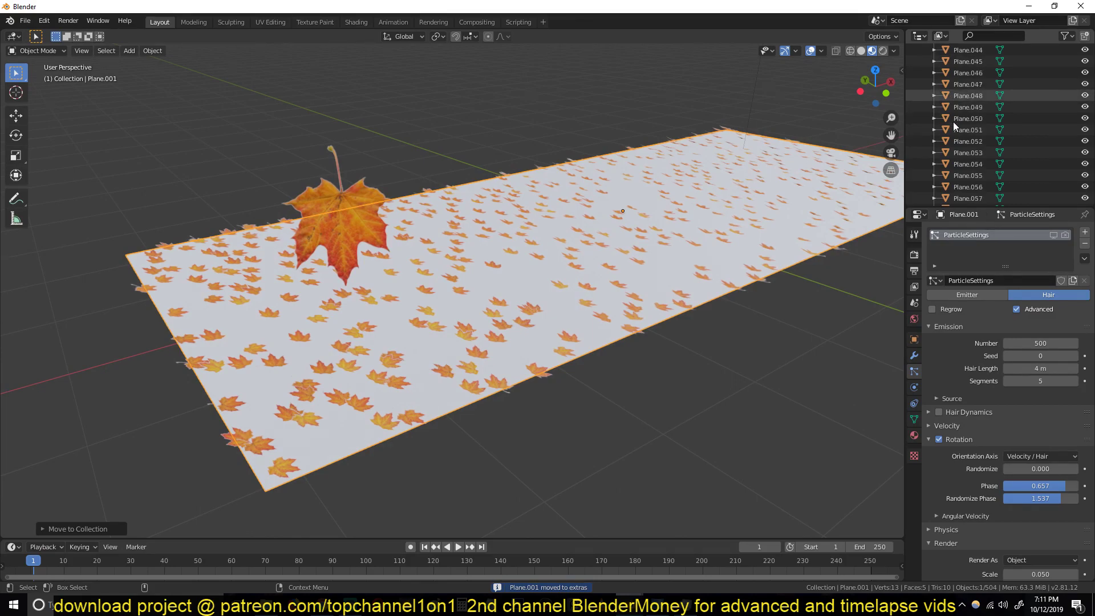
scroll(954, 128, "down", 20)
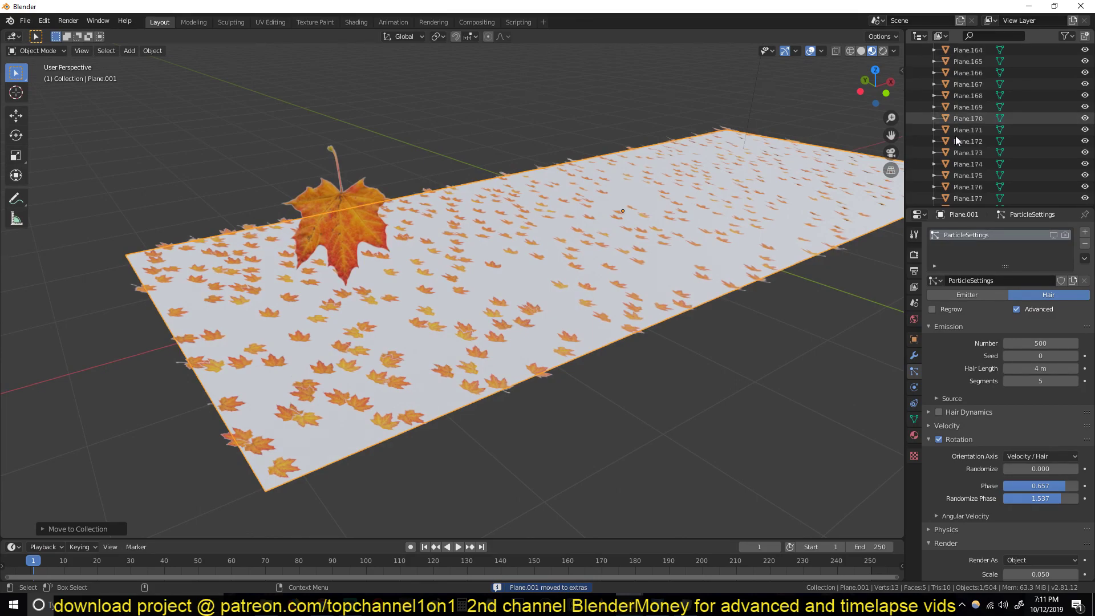
scroll(951, 143, "down", 12)
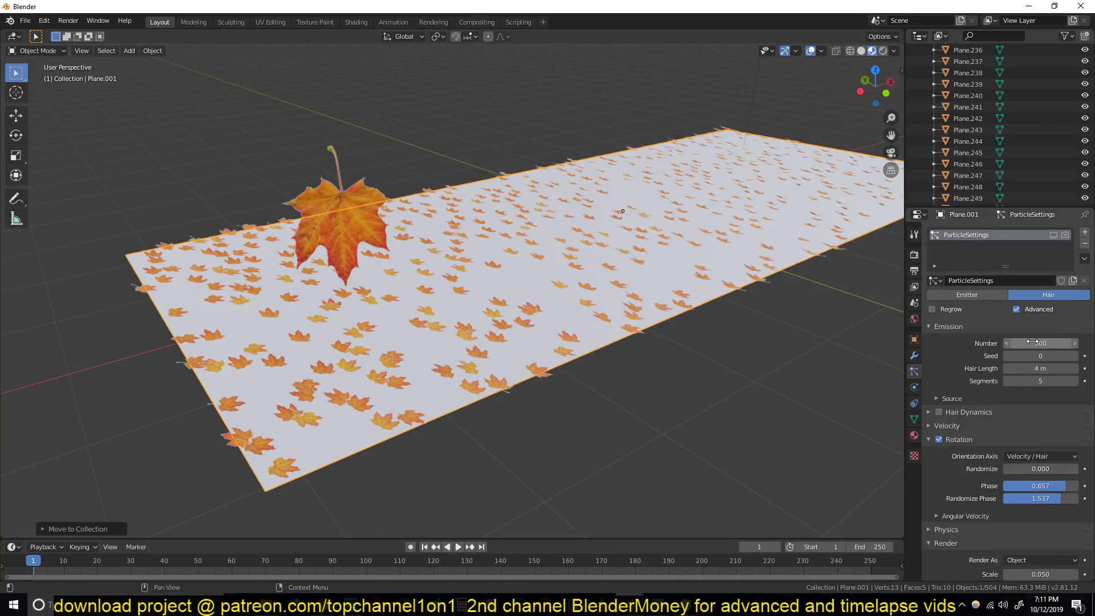
scroll(948, 137, "down", 11)
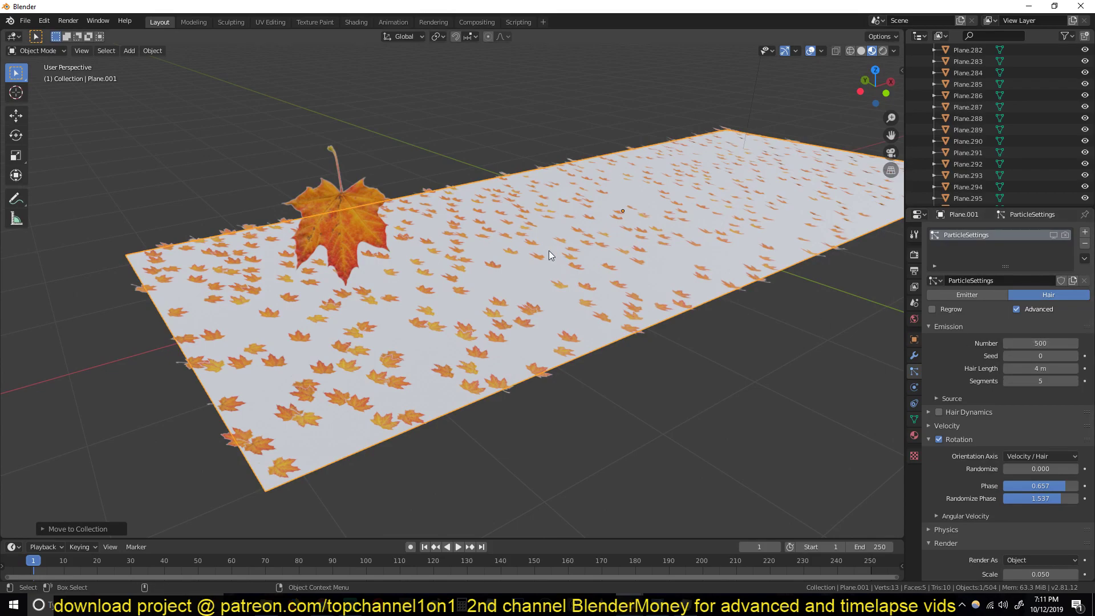
Hide the large upright leaf, the ground plane and the light so only the scattered leaves remain selectable.
middle_click_drag(379, 163, 490, 149)
left_click(382, 191)
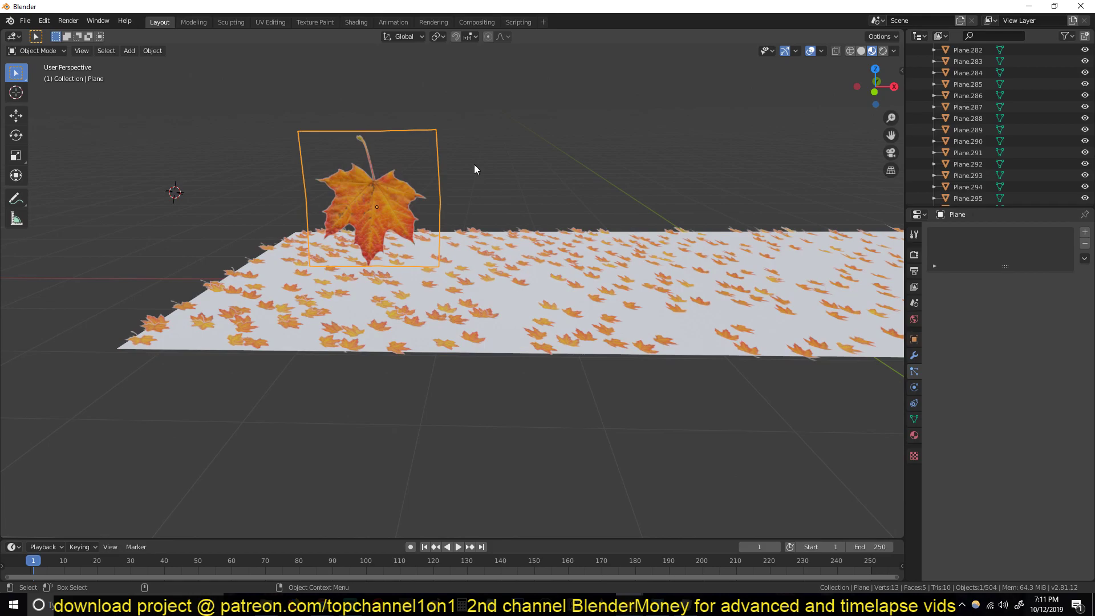
key("Delete")
left_click(549, 347)
key("Delete")
middle_click_drag(511, 358, 397, 275)
left_click(652, 125)
scroll(652, 130, "down", 4)
key("Delete")
Box-select all the scattered leaves and move them to a new collection named particles.
scroll(394, 290, "up", 3)
key("b")
left_click_drag(223, 191, 710, 340)
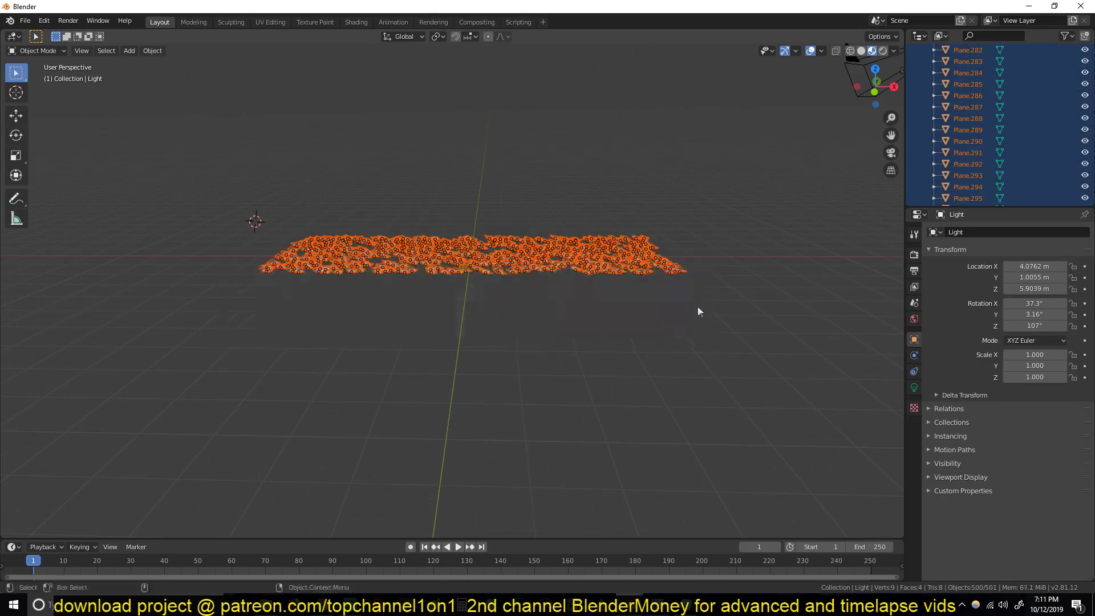
key("m")
left_click(593, 259)
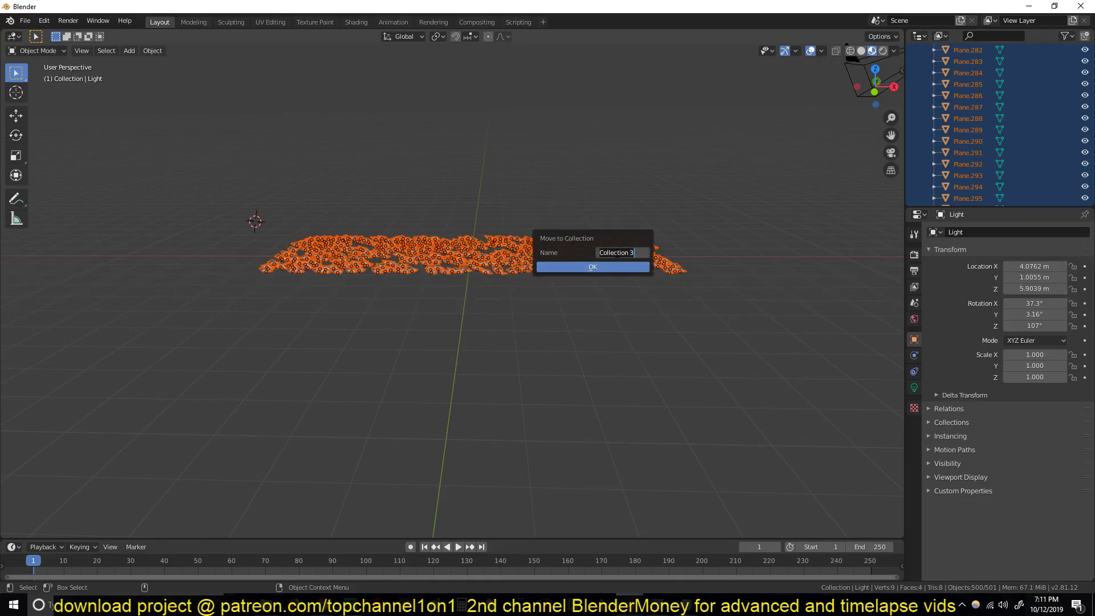
type("particles")
left_click(593, 267)
scroll(977, 140, "up", 20)
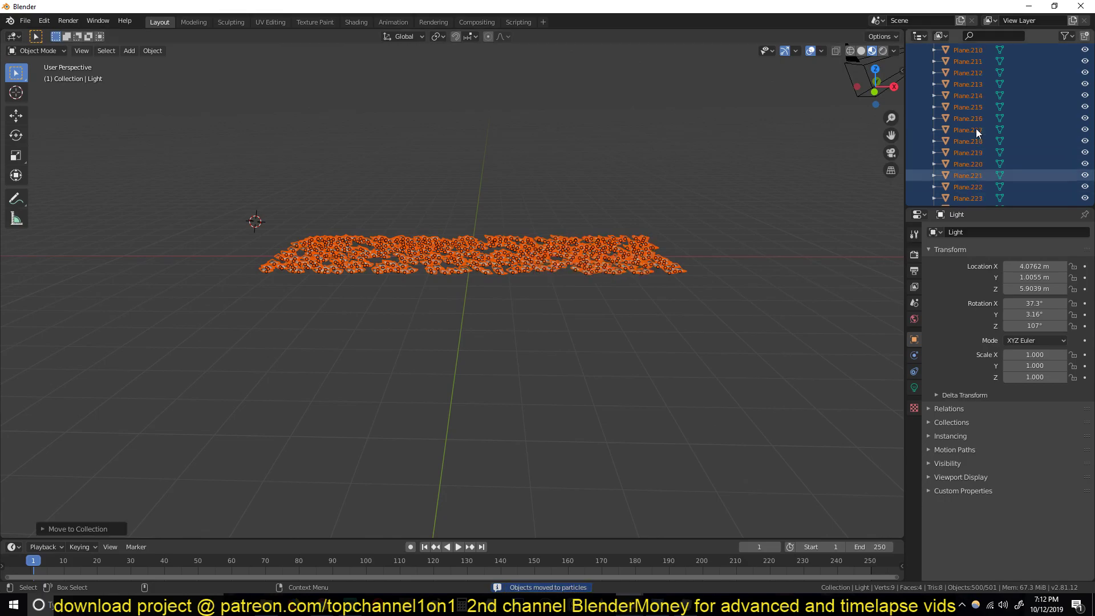
right_click(973, 104)
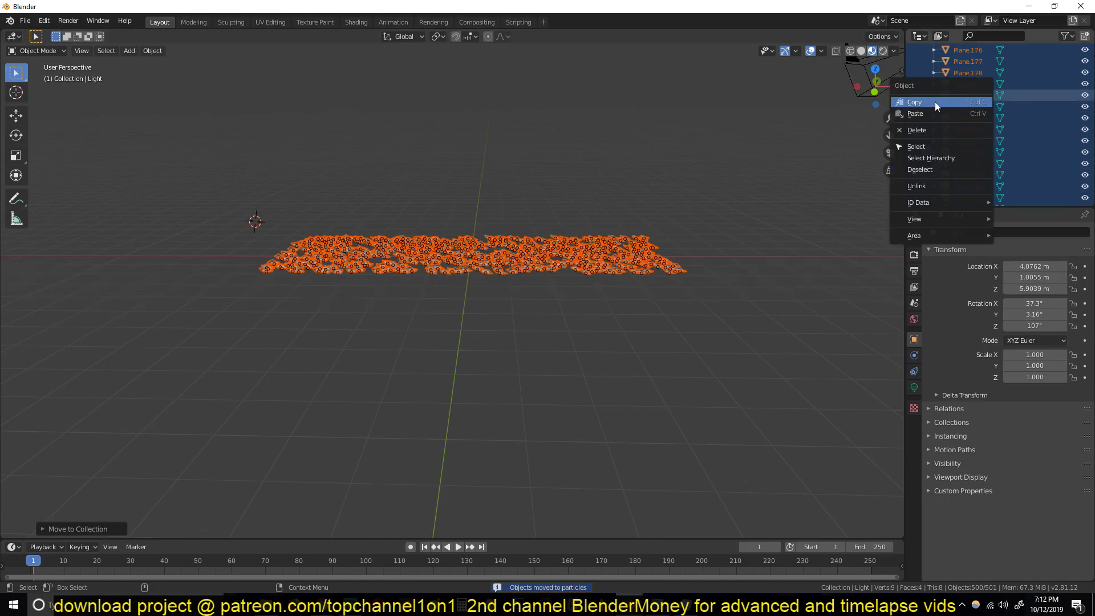
mouse_move(928, 222)
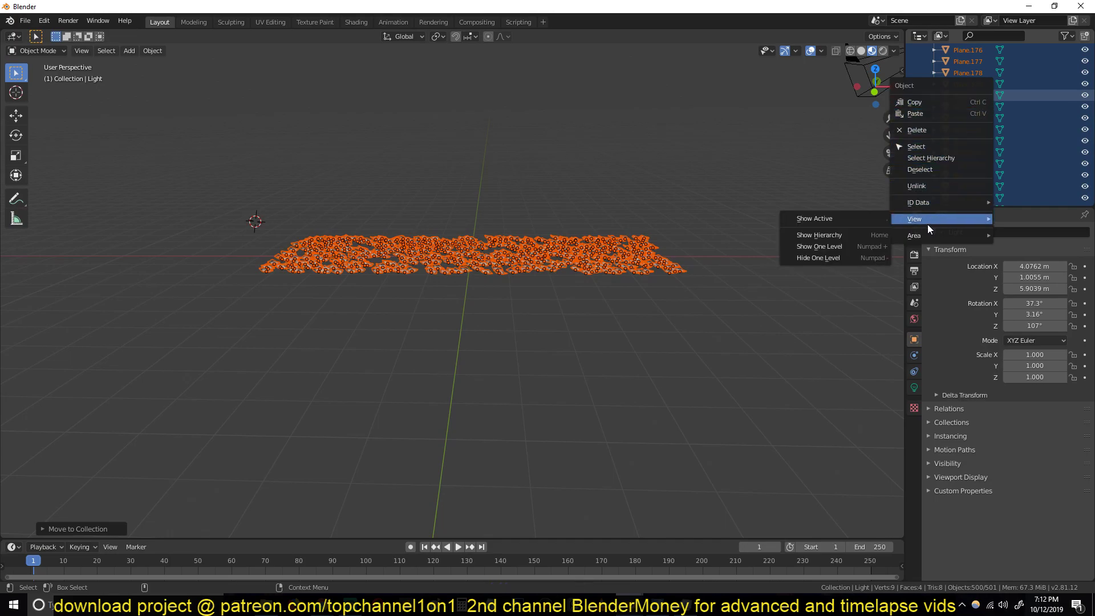
mouse_move(970, 203)
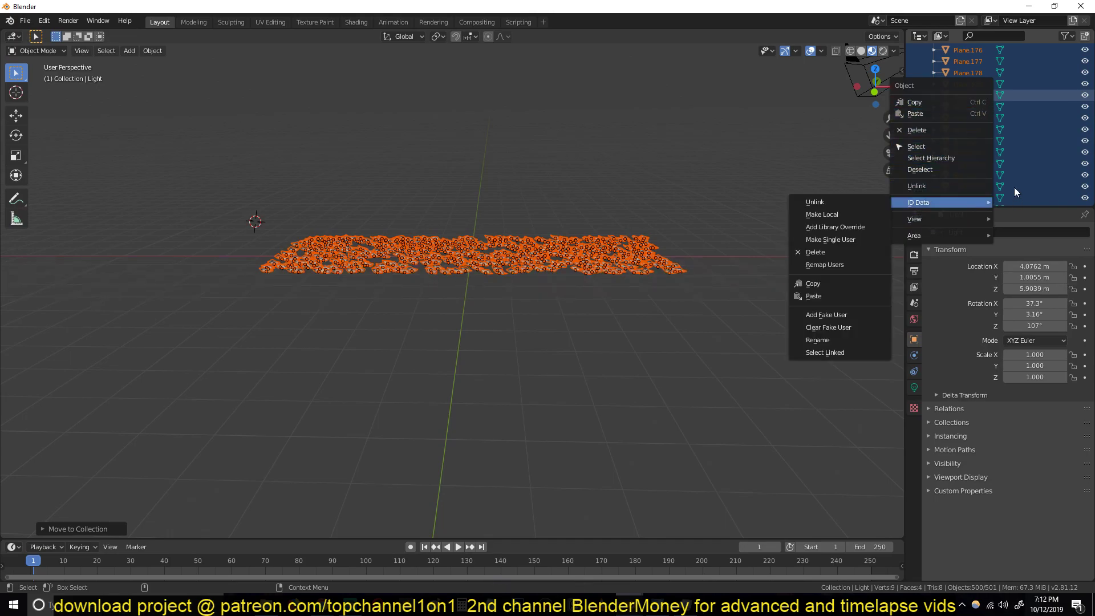
left_click(999, 77)
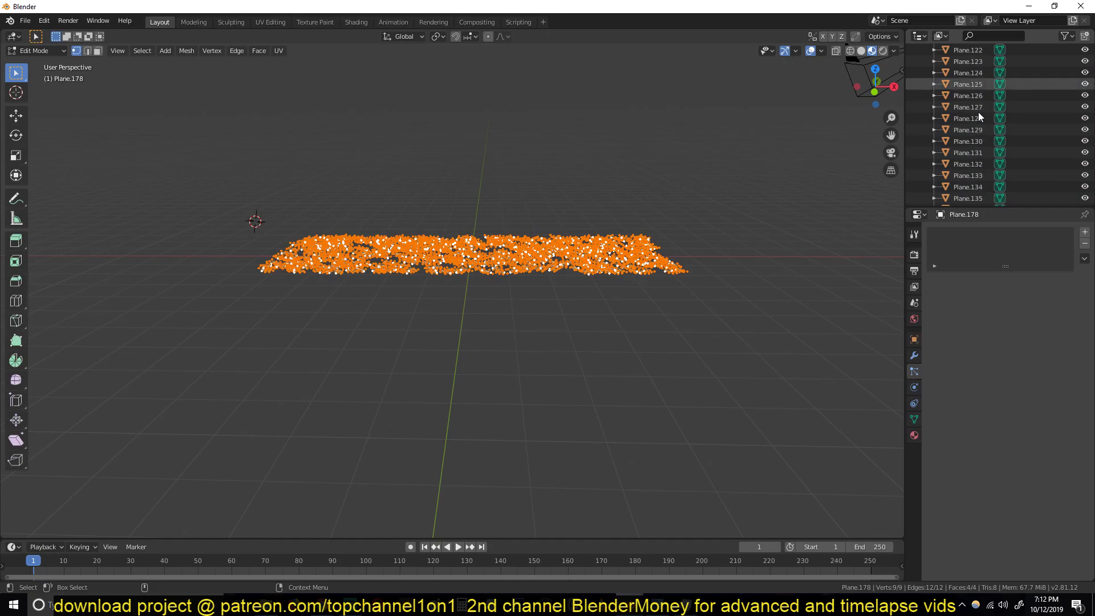
key("Tab")
Collapse the particles collection in the outliner.
scroll(992, 141, "up", 15)
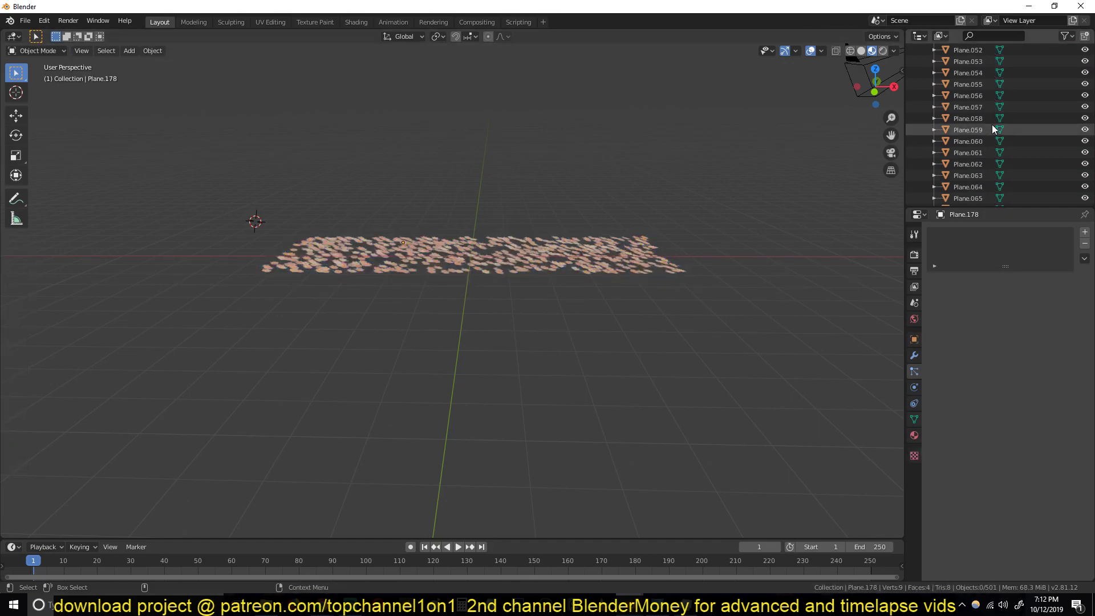
scroll(991, 124, "up", 12)
left_click(920, 130)
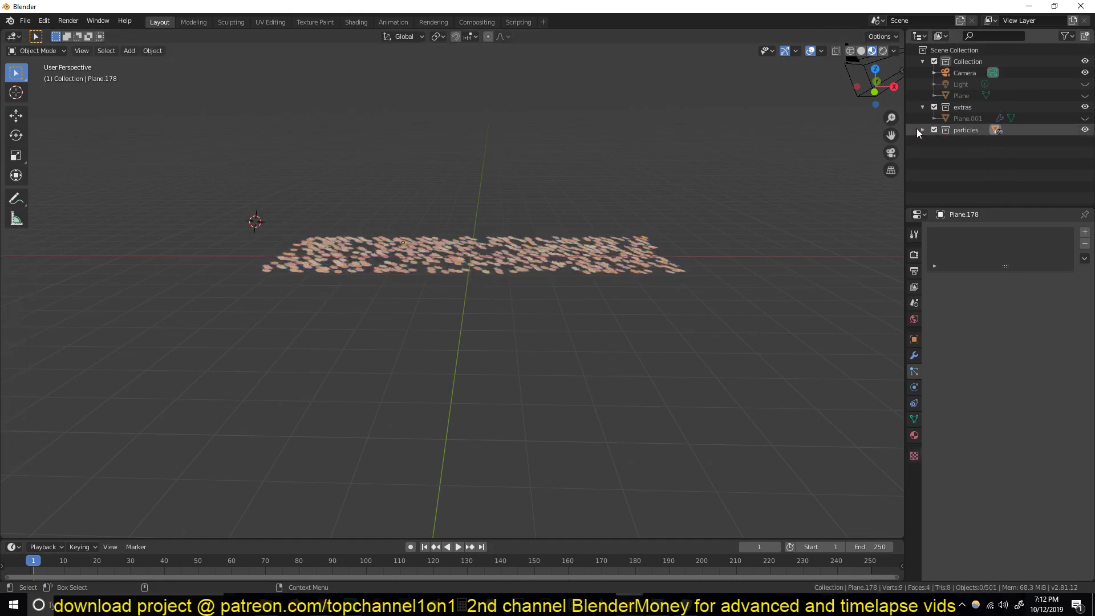
Unhide the large upright leaf, the light and the ground plane in the extras collection.
middle_click_drag(587, 113, 479, 218)
scroll(583, 178, "up", 5)
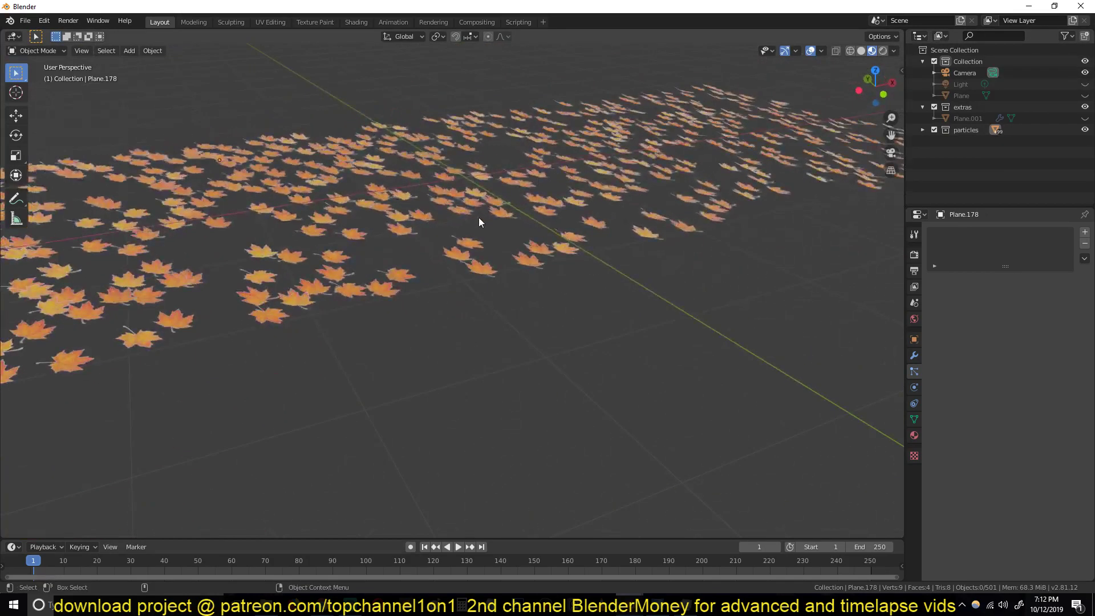
left_click(477, 218)
scroll(319, 131, "down", 5)
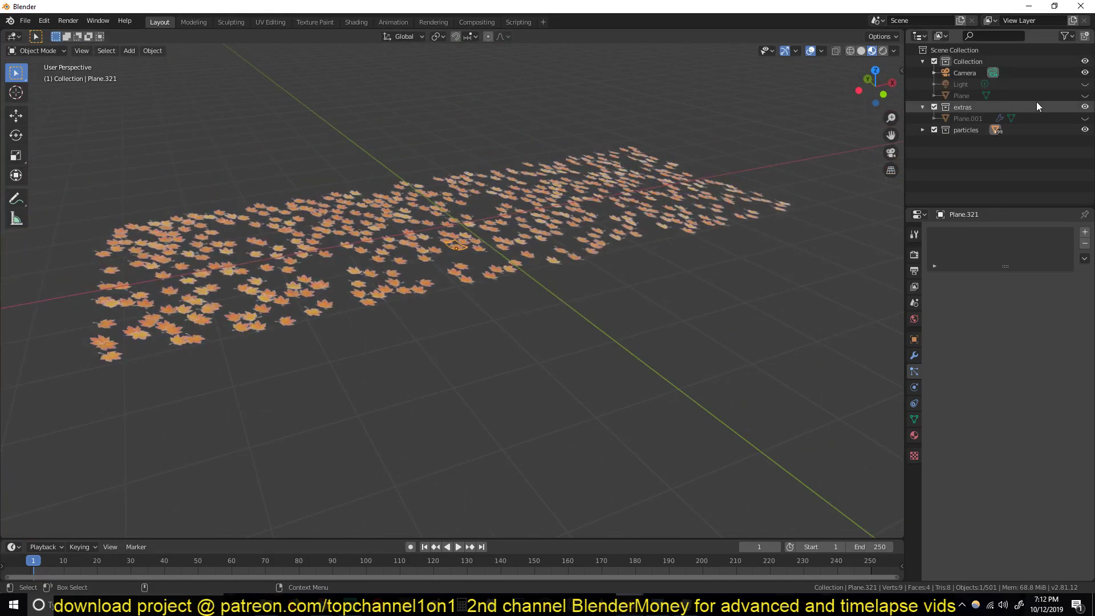
left_click_drag(1085, 96, 1085, 84)
left_click(1085, 118)
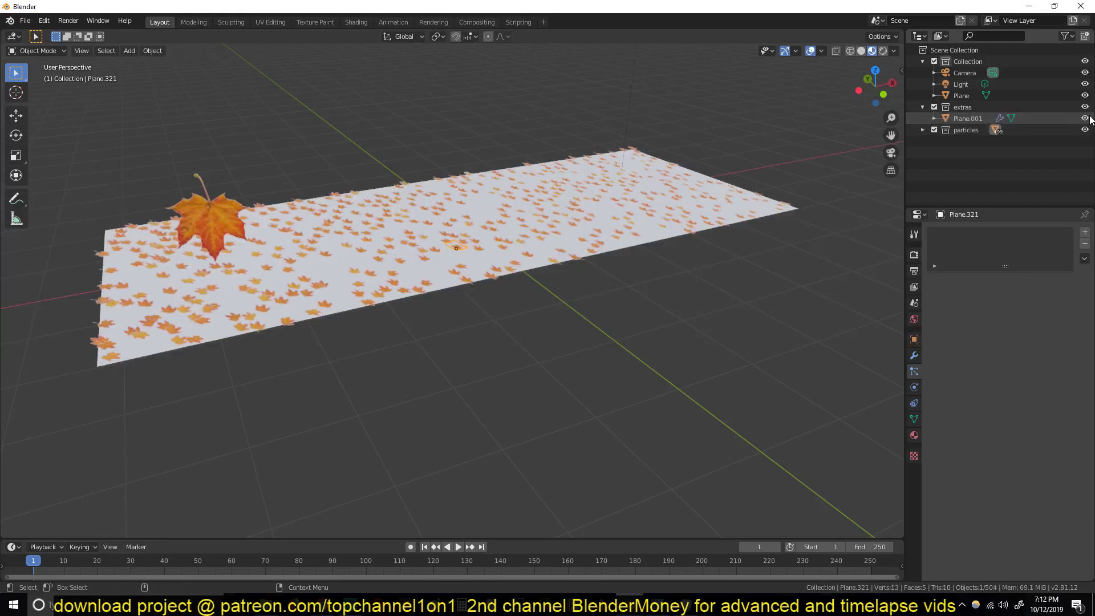
Select one scattered leaf and extend the selection to every object in its collection with Select Grouped.
scroll(633, 222, "up", 3)
left_click(671, 226)
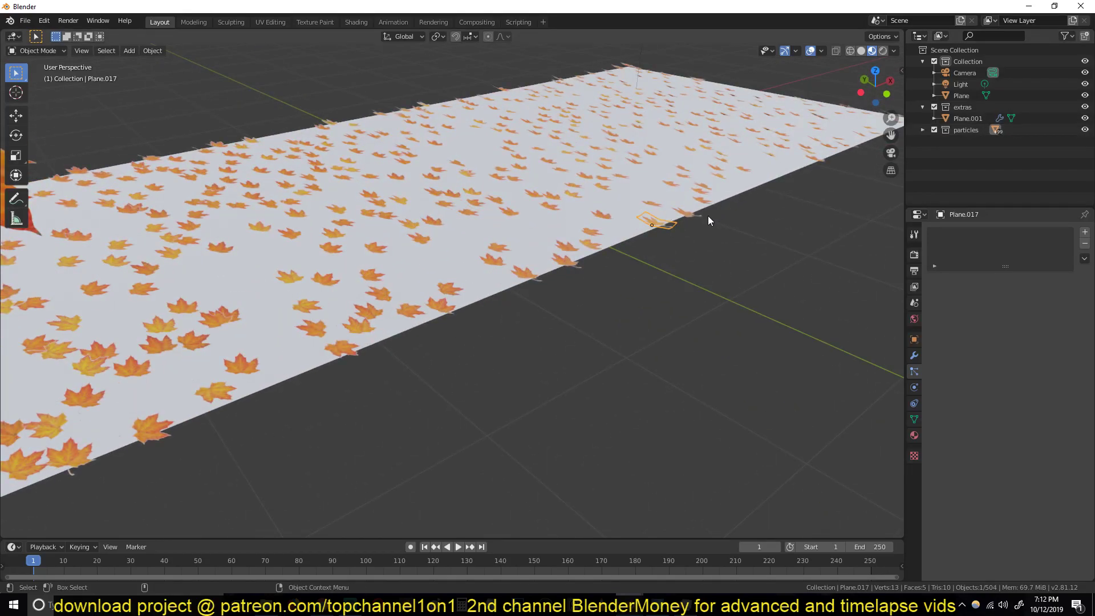
key("shift+g")
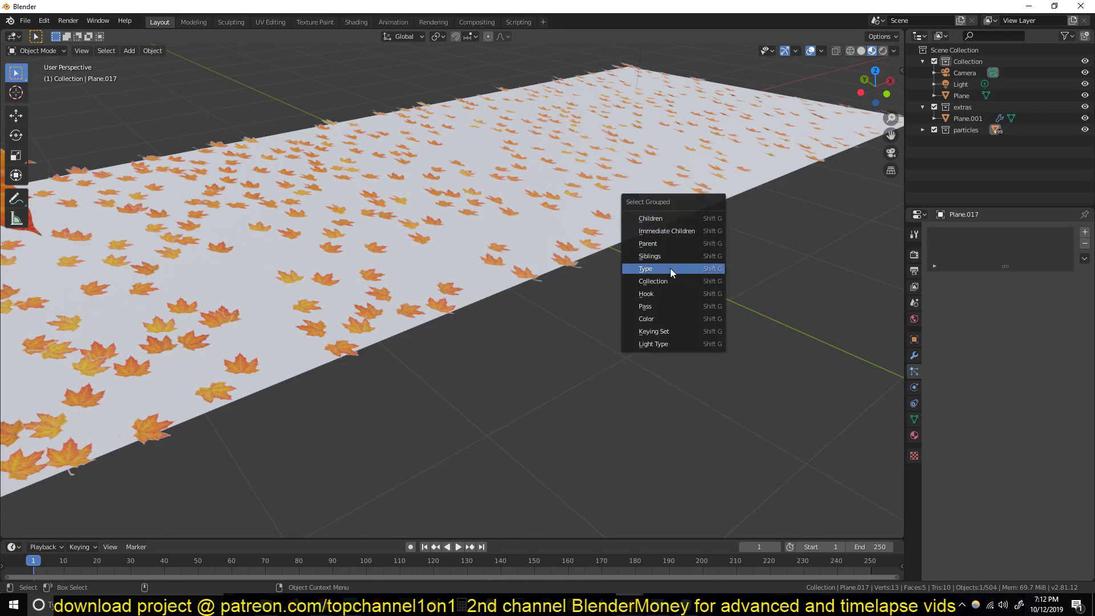
left_click(662, 282)
mouse_move(610, 249)
middle_mouse_down()
mouse_move(563, 159)
mouse_move(687, 244)
mouse_move(554, 228)
mouse_move(630, 251)
middle_mouse_up()
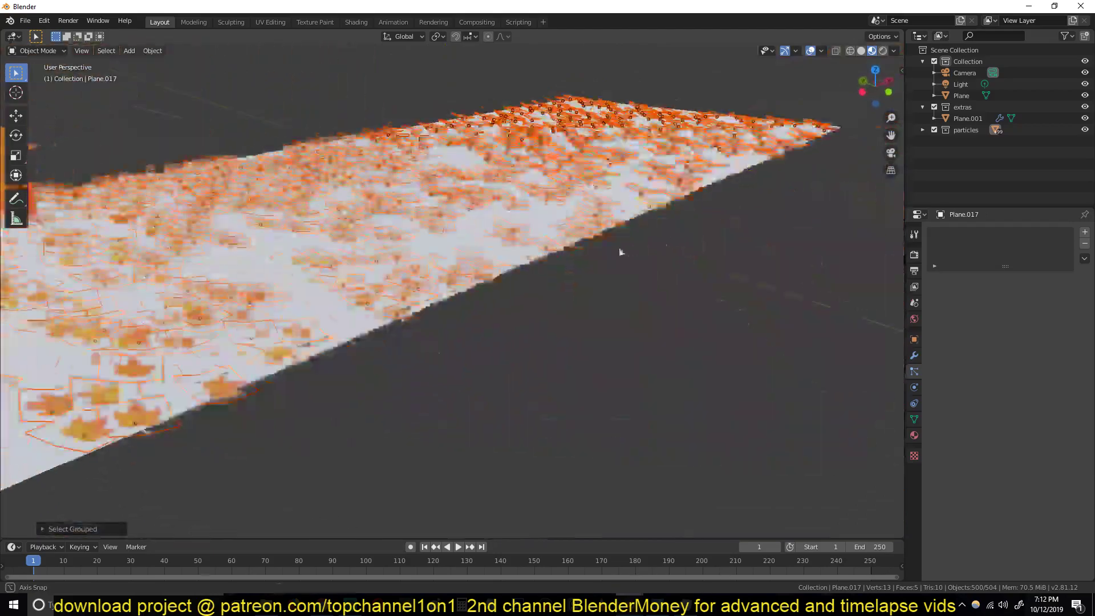
scroll(582, 256, "down", 5)
Stretch the ground plane along the global X axis well beyond the scattered leaves.
left_click(527, 266)
middle_click_drag(527, 266, 591, 274)
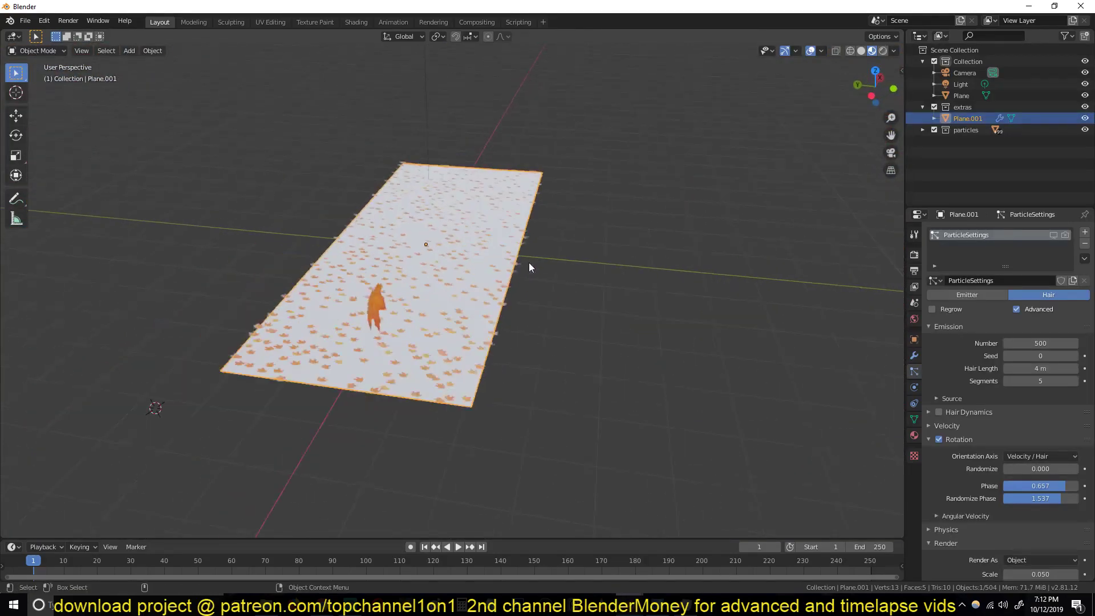
key("s")
key("x")
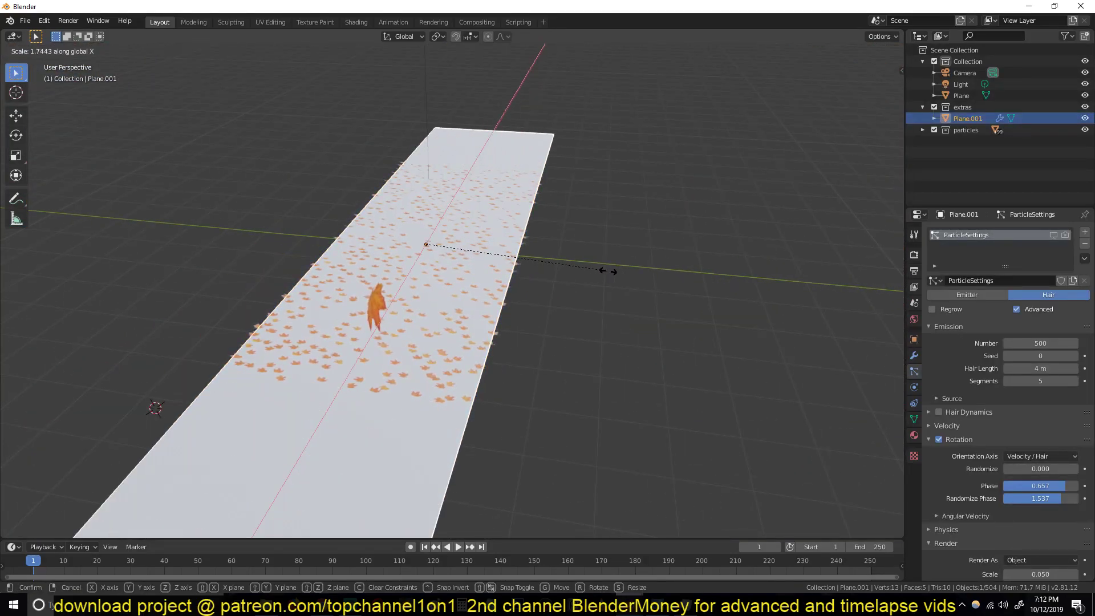
left_click(641, 277)
middle_click_drag(641, 277, 599, 282)
Lower the ground plane slightly beneath the scattered leaves and widen it beyond their outer edges.
key("g")
key("z")
left_click(634, 253)
scroll(624, 292, "down", 8)
key("Tab")
key("Tab")
scroll(575, 283, "up", 5)
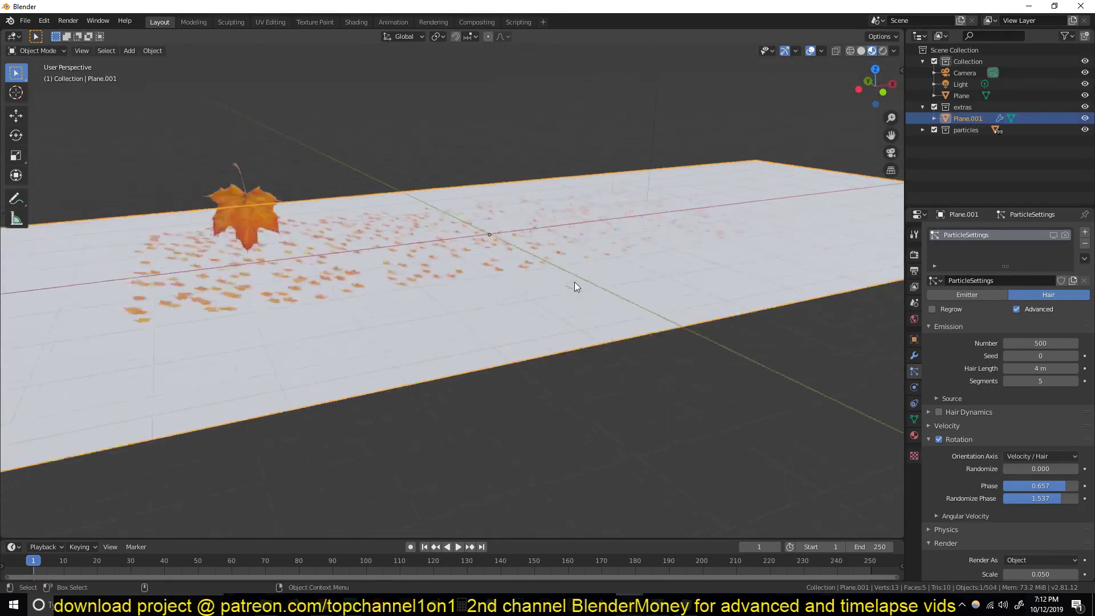
Select all scattered leaves by their shared collection and add the large upright leaf as the active object.
middle_click_drag(501, 249, 591, 280)
left_click(530, 272)
left_click(629, 604)
left_click(596, 121)
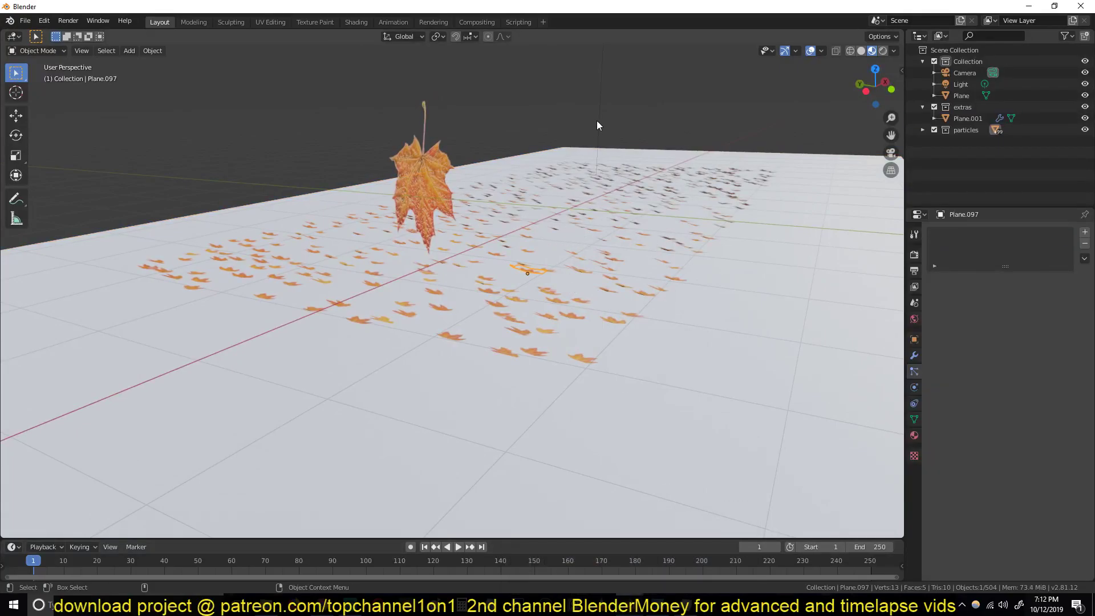
middle_click_drag(597, 121, 556, 151)
left_click(514, 256)
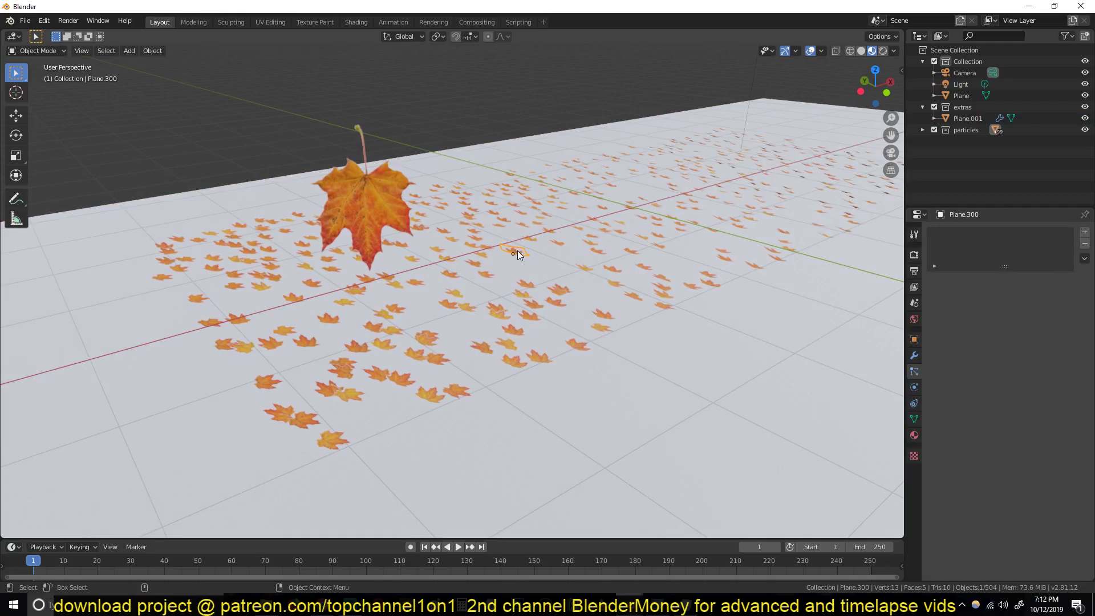
key("shift+g")
left_click(519, 252)
left_click(518, 252)
key("shift+g")
left_click(519, 252)
middle_click_drag(519, 252, 323, 156)
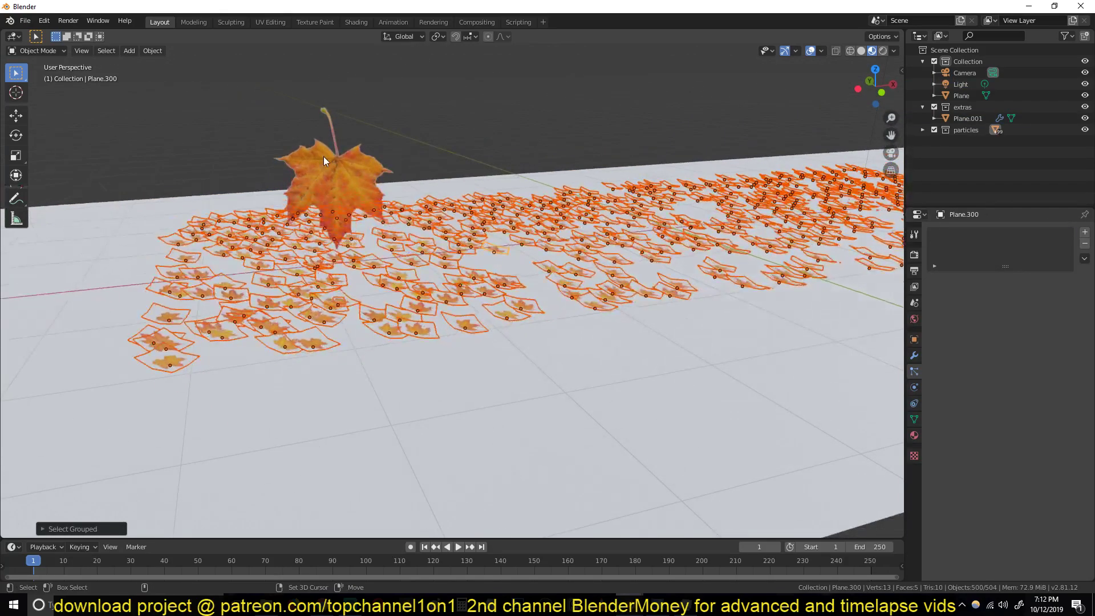
left_click(321, 163, "shift")
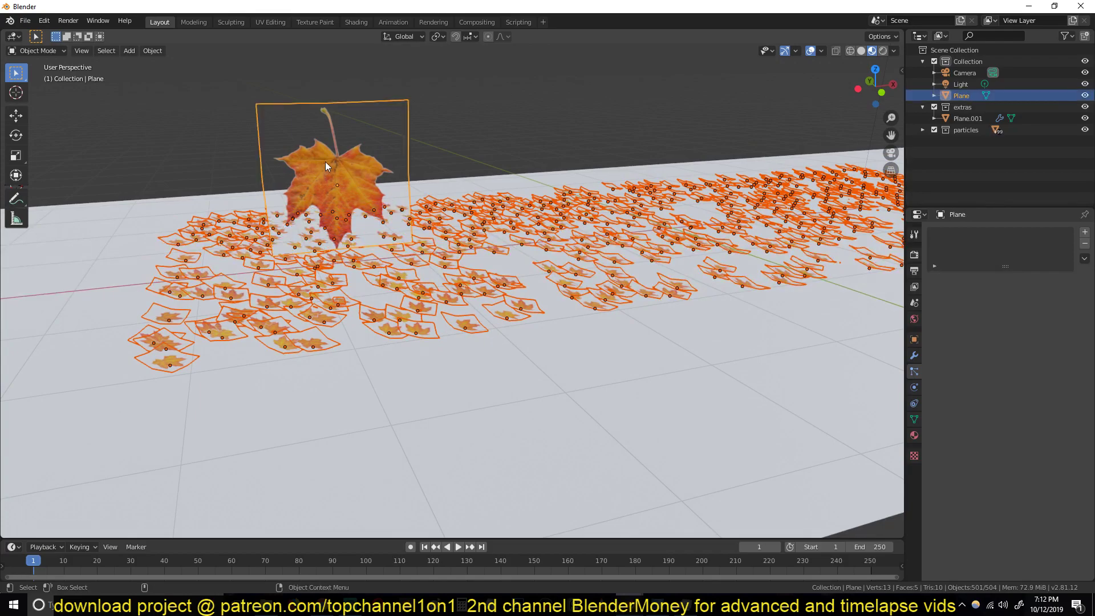
Try moving corner vertices of the upright leaf in Edit Mode to test whether the scattered leaves follow, and deselect everything.
key("Tab")
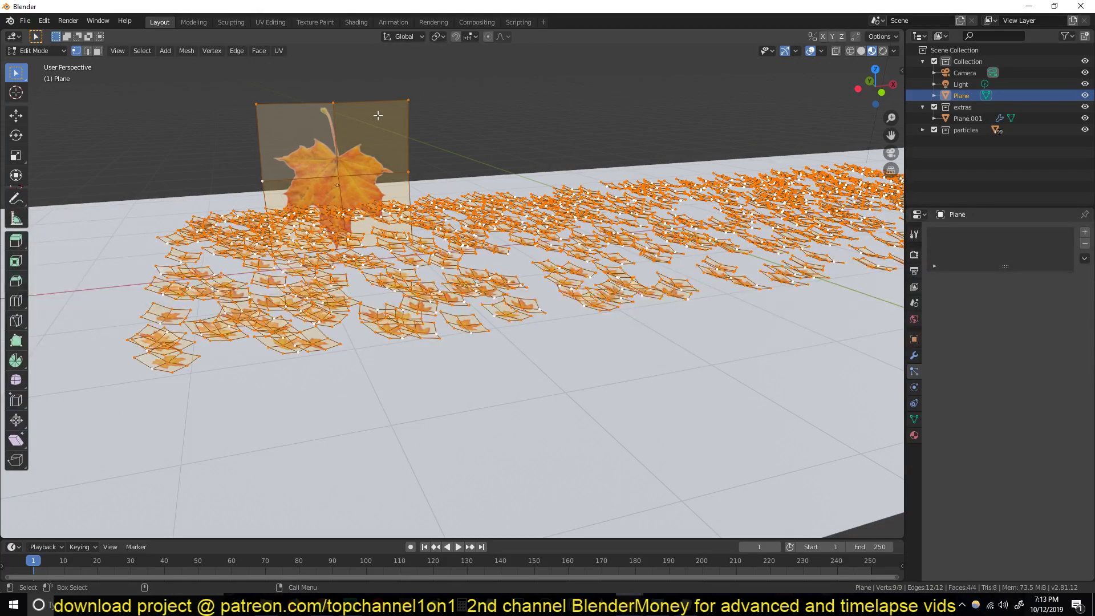
left_click(407, 101)
middle_click_drag(427, 188, 488, 200)
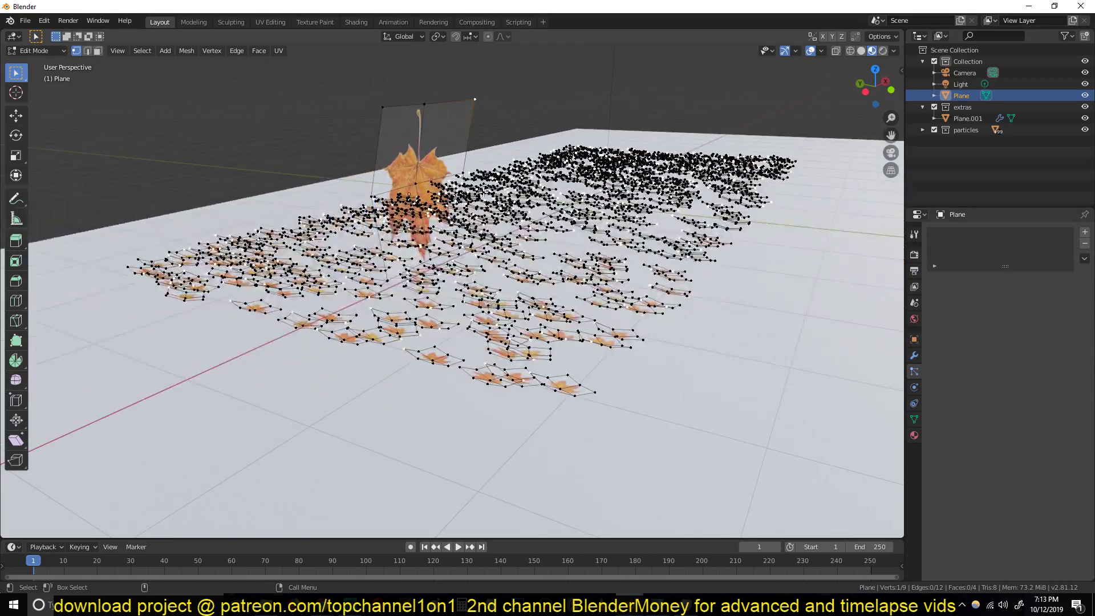
key("g")
right_click(502, 208)
left_click(417, 96)
key("g")
left_click(435, 115)
key("Tab")
middle_click_drag(498, 169, 460, 221)
key("alt+a")
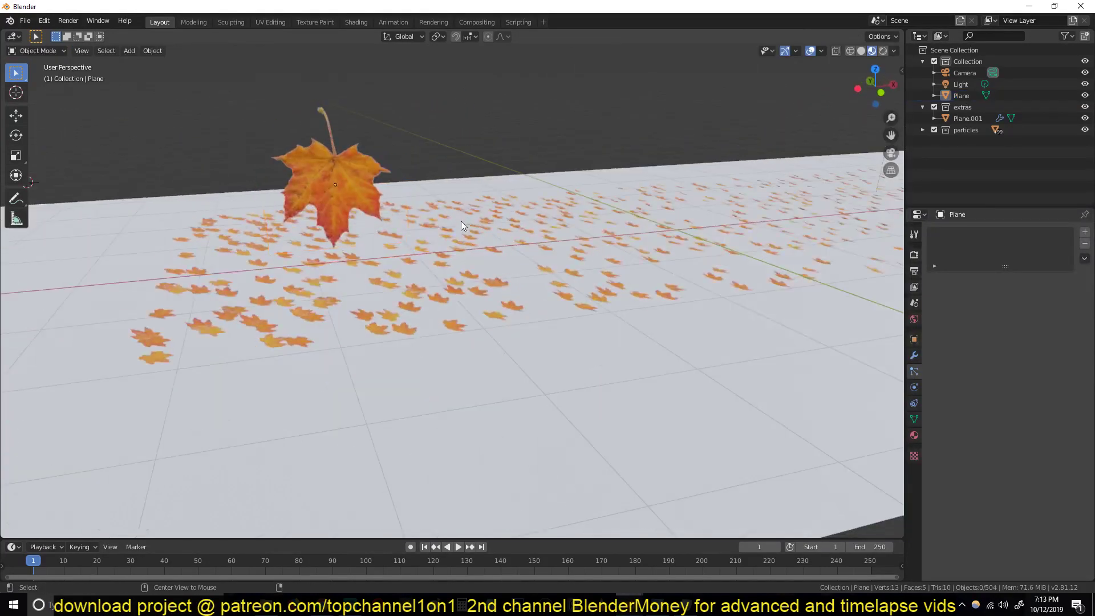
Select all leaves in the particles collection, make the large upright leaf active, and link the scattered leaves to it.
left_click(364, 160)
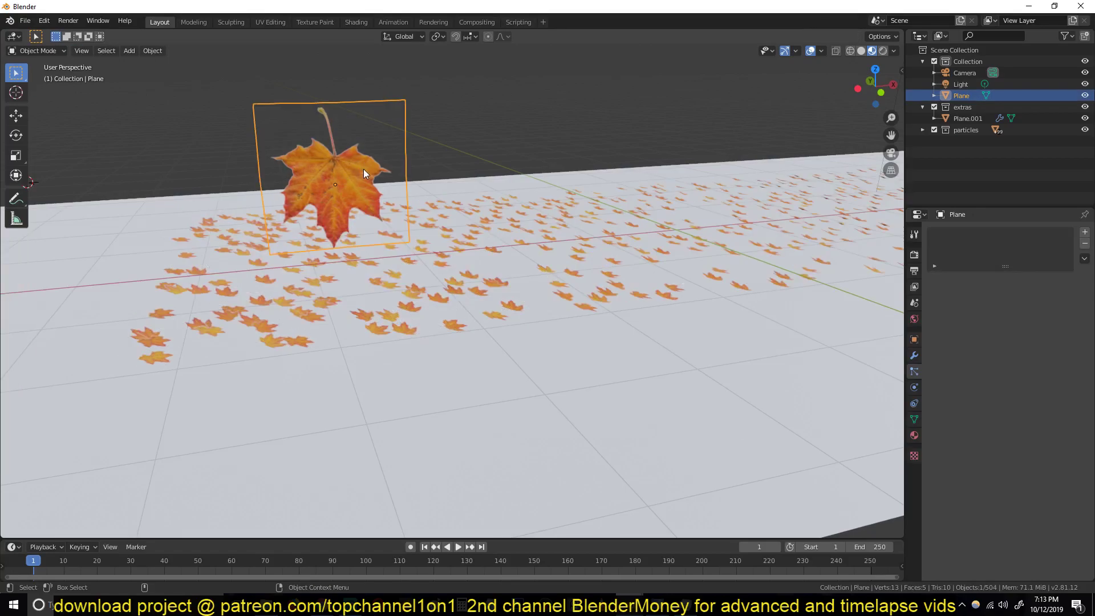
middle_click_drag(426, 189, 447, 234)
scroll(378, 220, "up", 2)
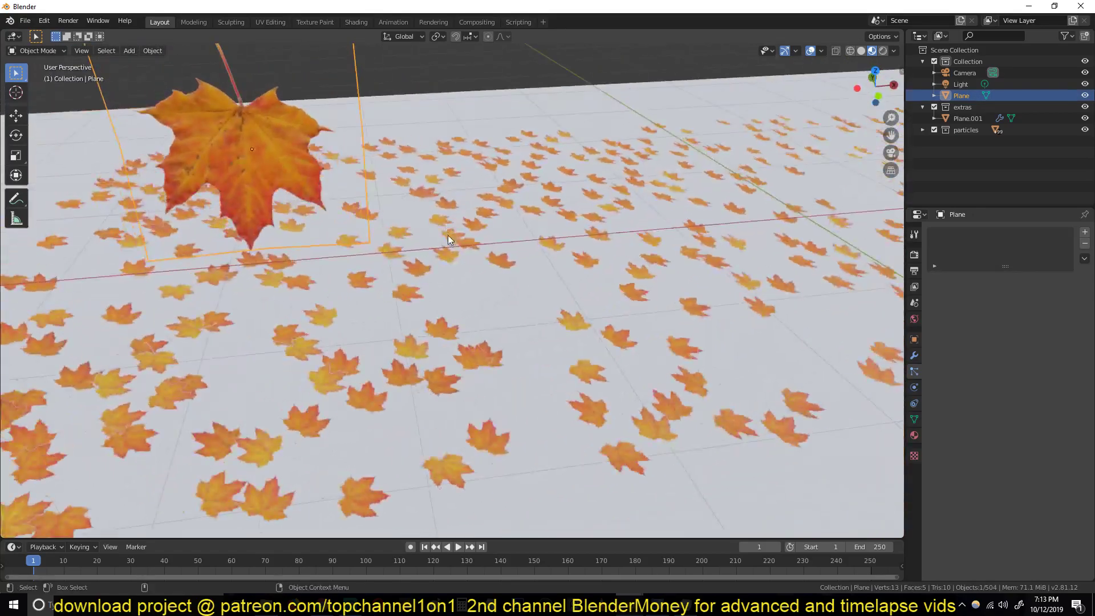
left_click(453, 238)
key("shift+g")
left_click(453, 238)
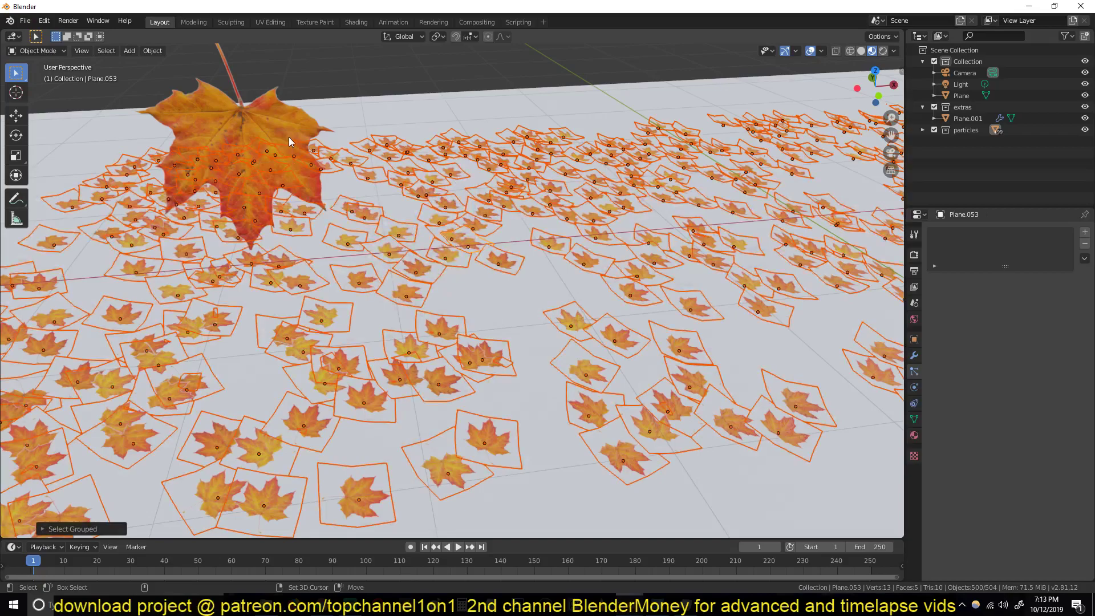
left_click(289, 137, "shift")
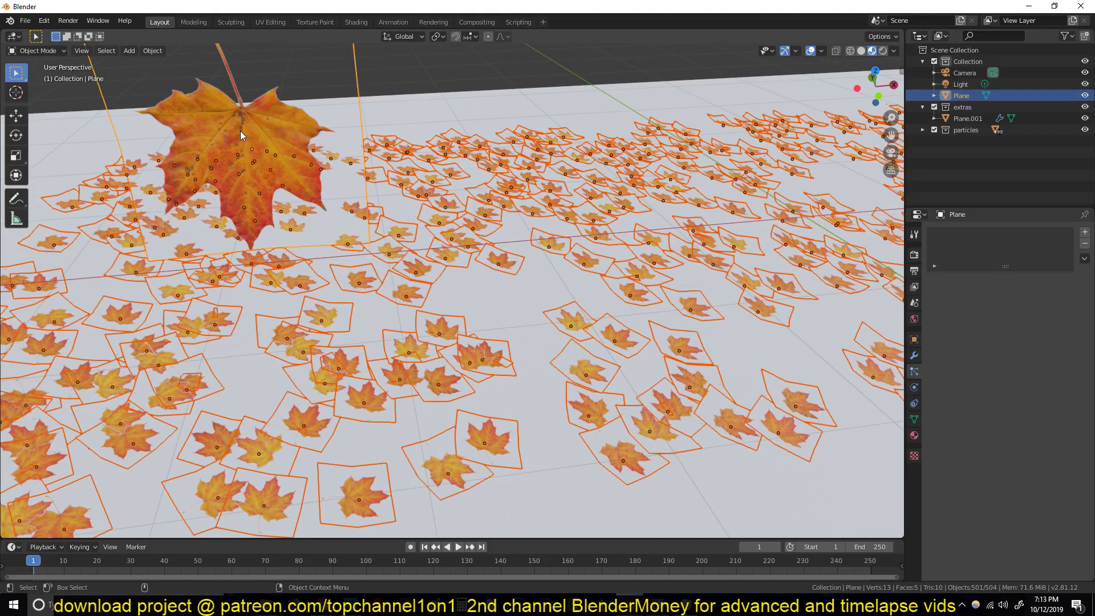
key("ctrl+l")
left_click(237, 146)
Select the ground plane, play the animation briefly to check the scene, and return to frame 0.
left_click(530, 84)
middle_click_drag(529, 84, 510, 219)
key("space")
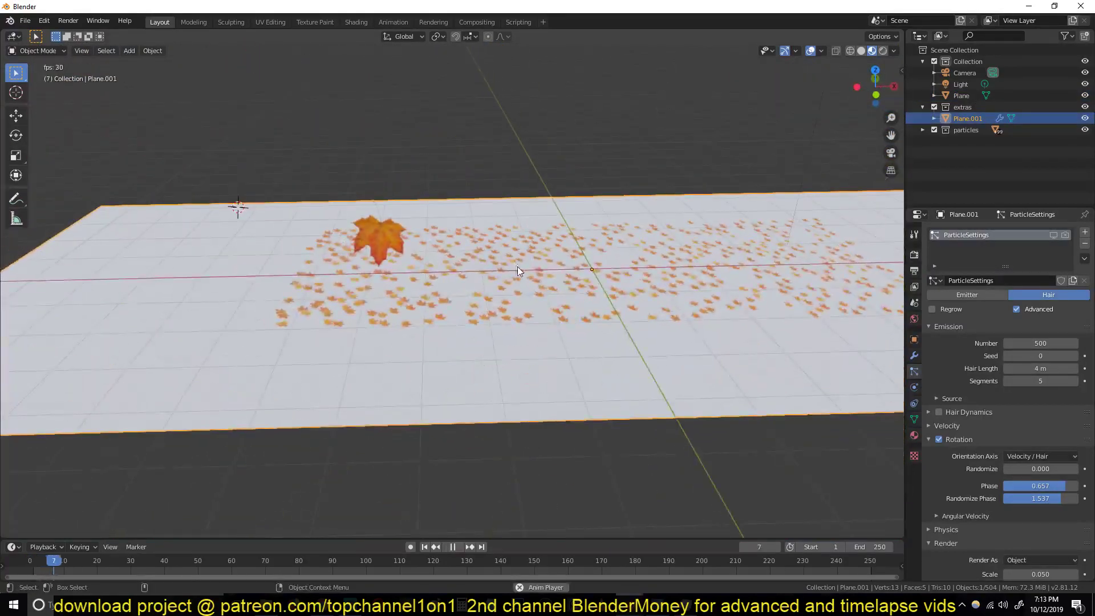
left_click(32, 562)
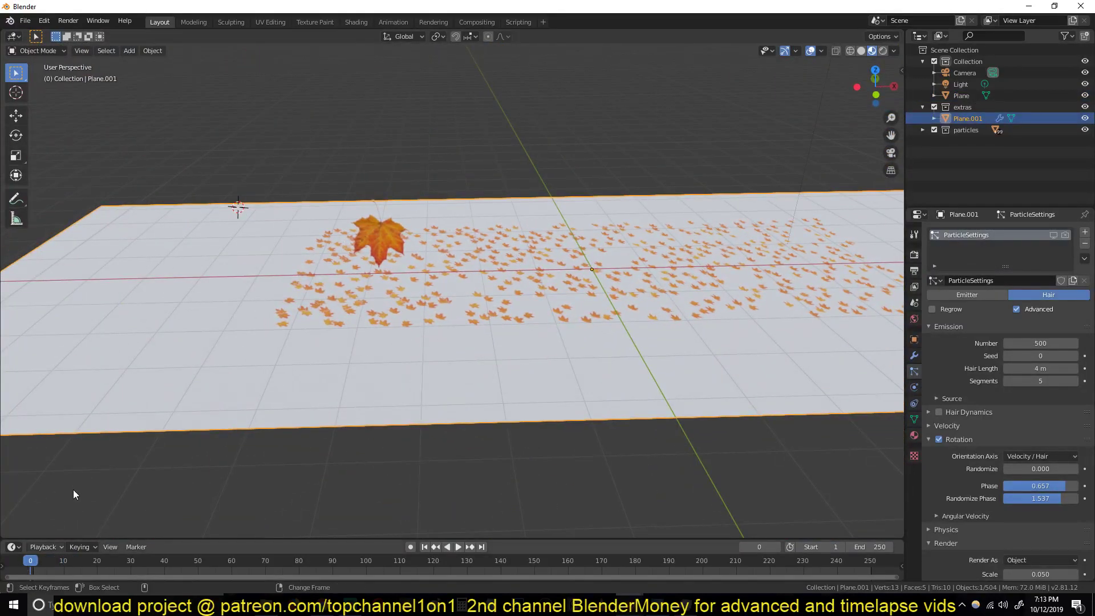
Select all scattered small leaves by their shared collection and add them as active rigid bodies.
middle_click_drag(56, 515, 282, 322)
scroll(291, 321, "up", 3)
middle_click_drag(441, 344, 423, 253)
left_click(449, 259)
left_click(423, 253)
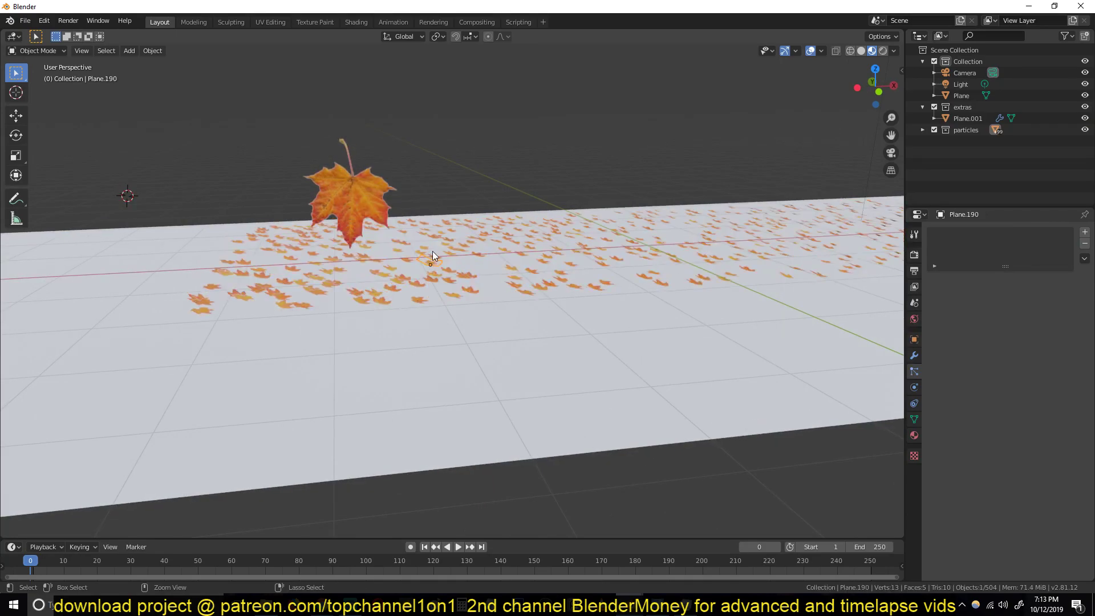
key("ctrl+z")
left_click(151, 51)
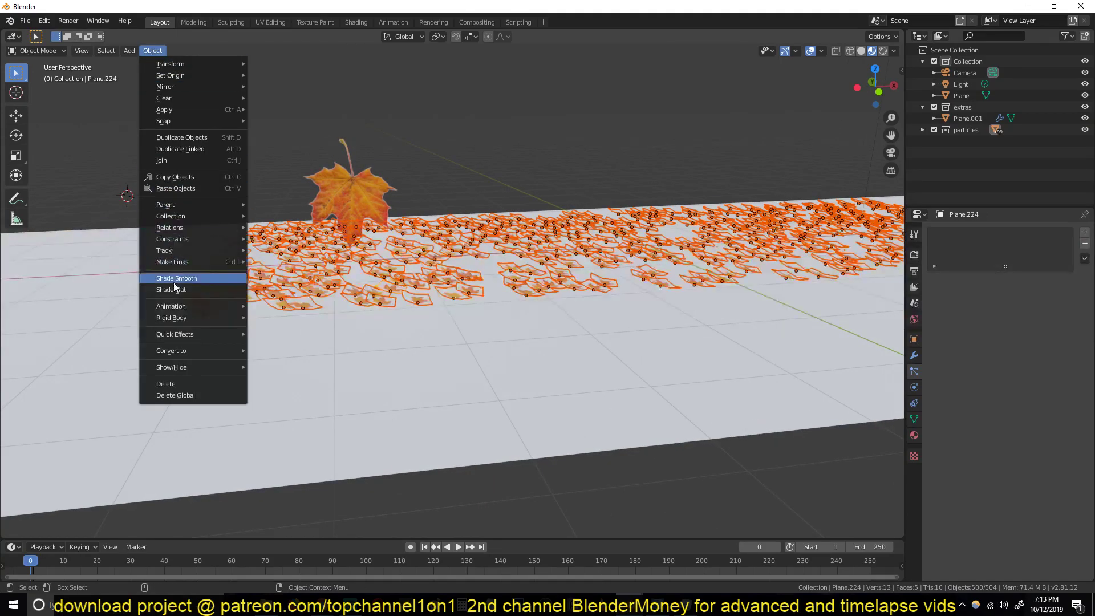
mouse_move(192, 318)
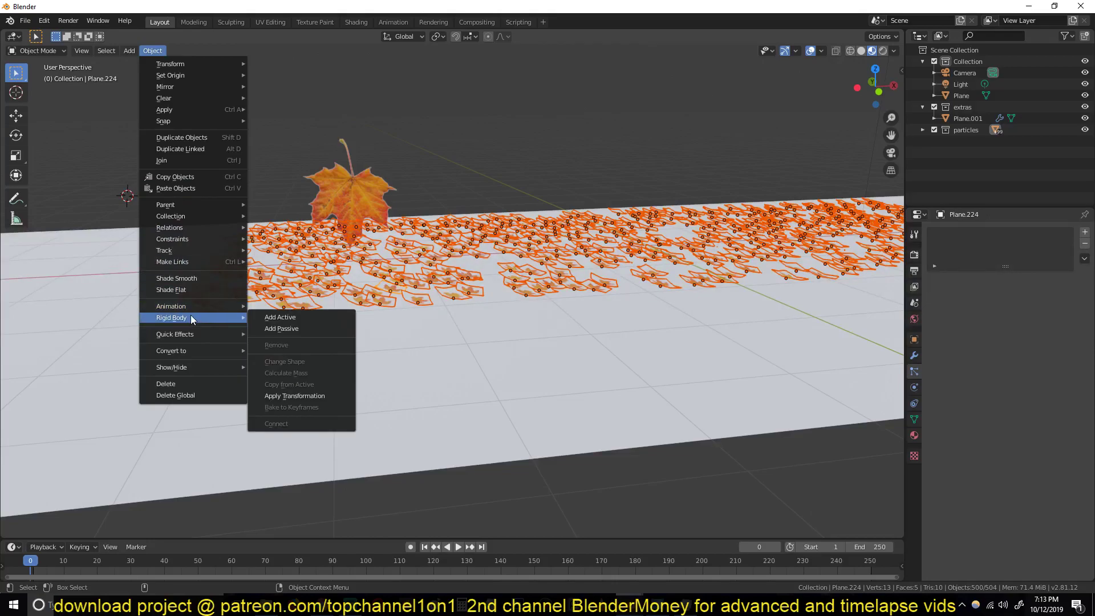
left_click(323, 319)
Select the ground plane and remove its ParticleSettings hair particle system.
left_click(471, 364)
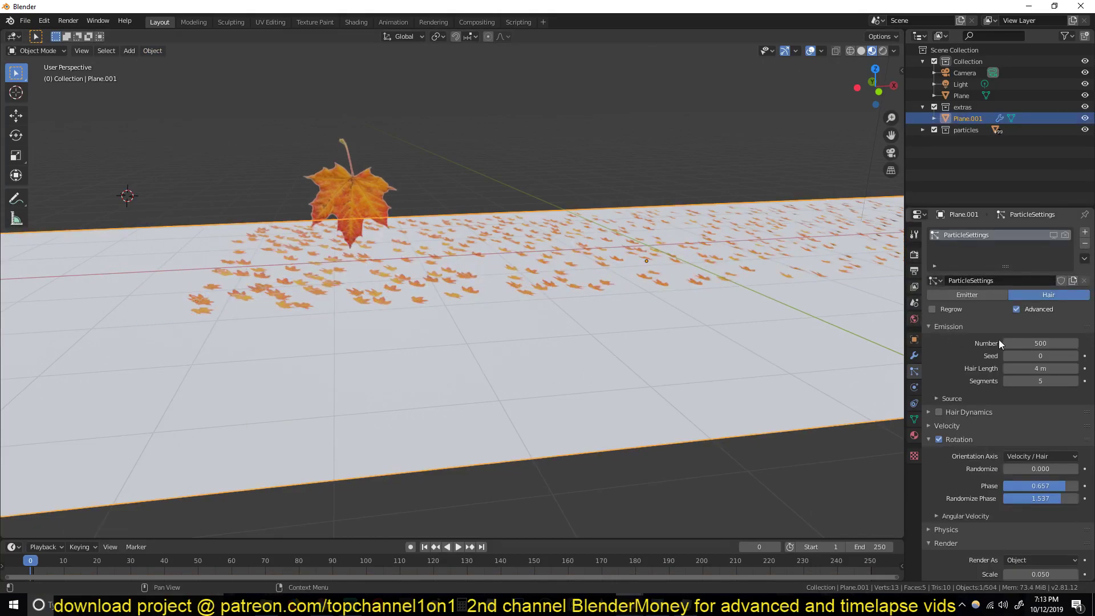
left_click(1016, 308)
left_click(1085, 244)
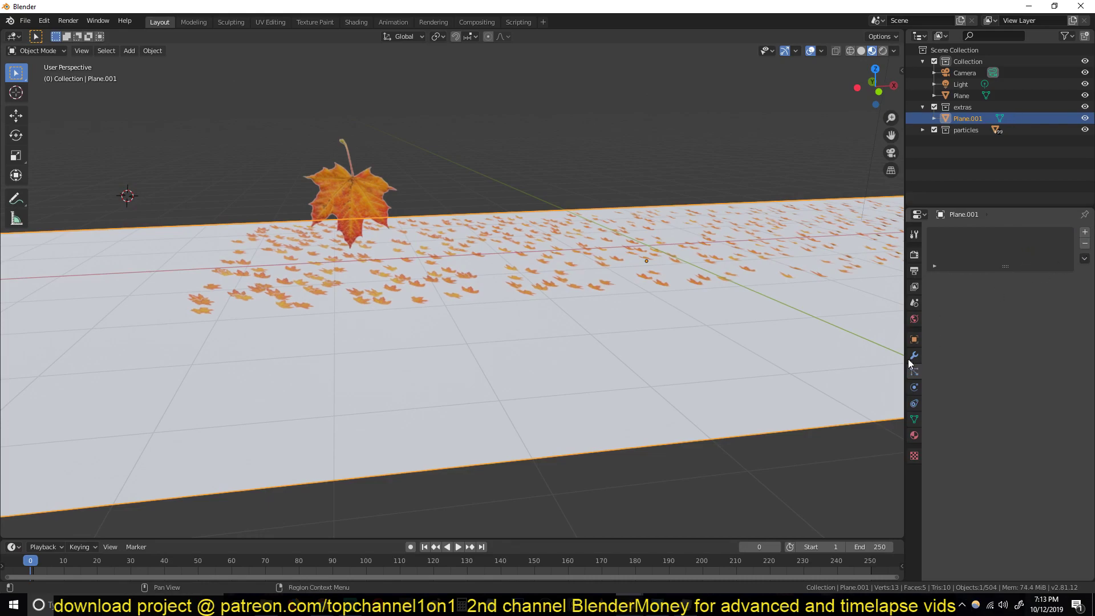
Add rigid body physics to the ground plane with its type set to Passive, and play the animation to test it.
left_click(914, 388)
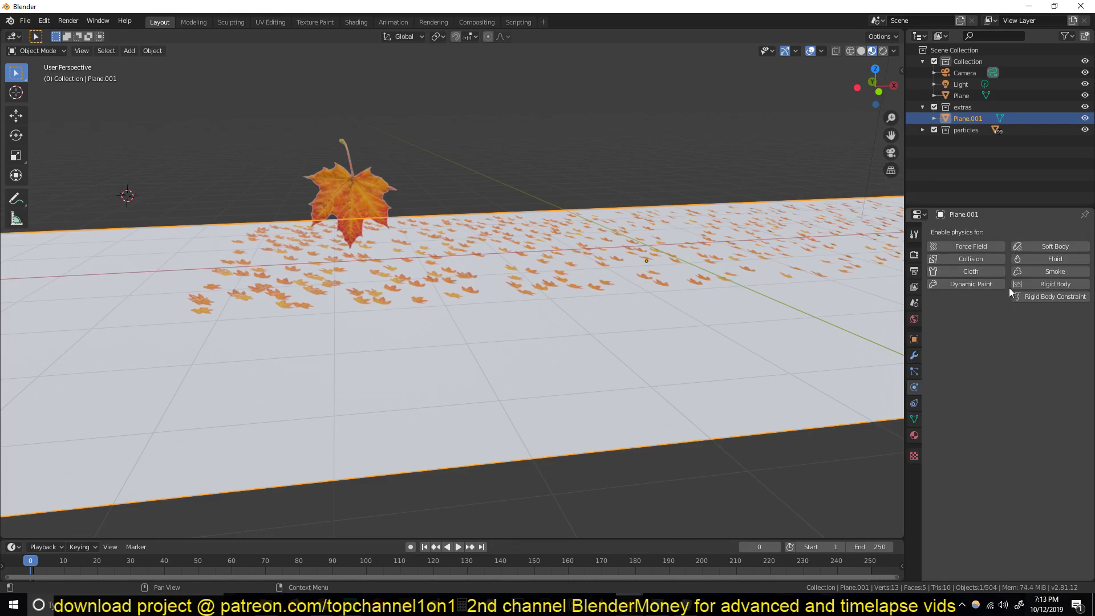
left_click(1053, 287)
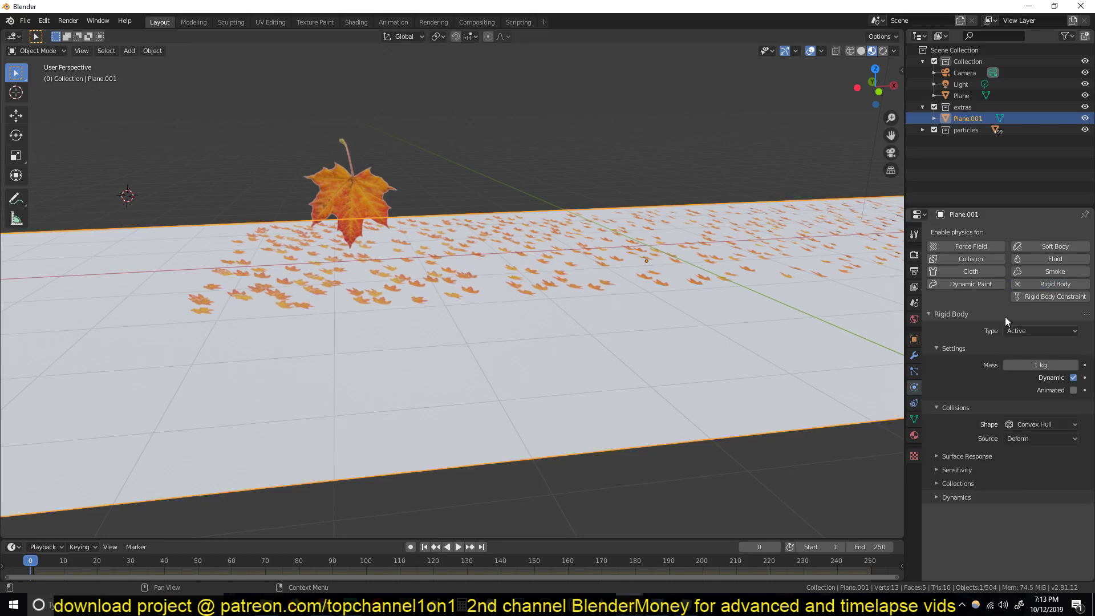
left_click(1032, 331)
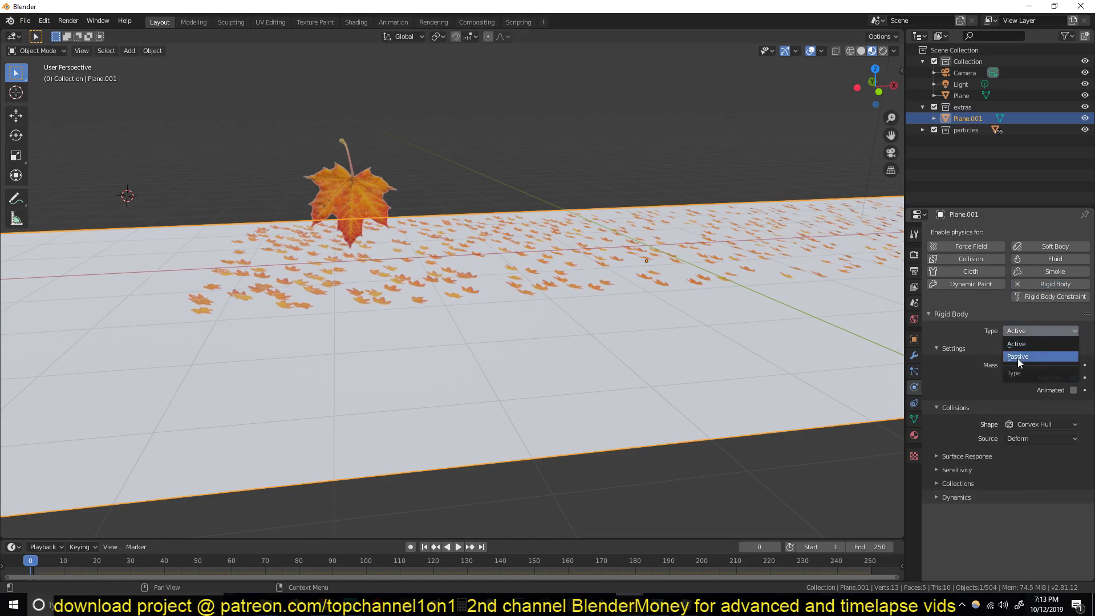
left_click(1017, 359)
middle_click_drag(810, 319, 768, 284)
key("space")
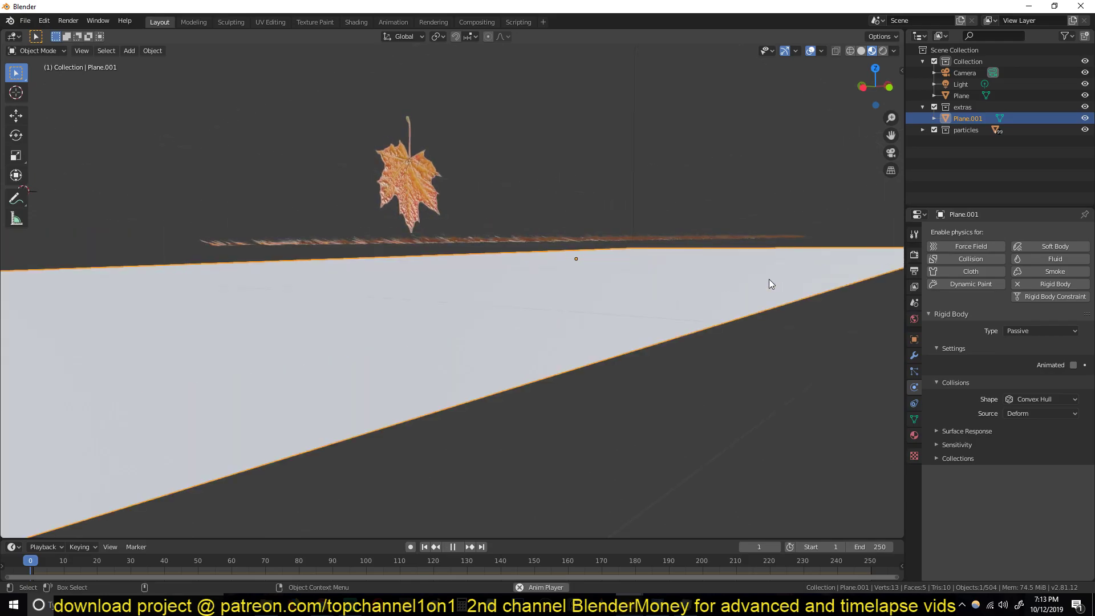
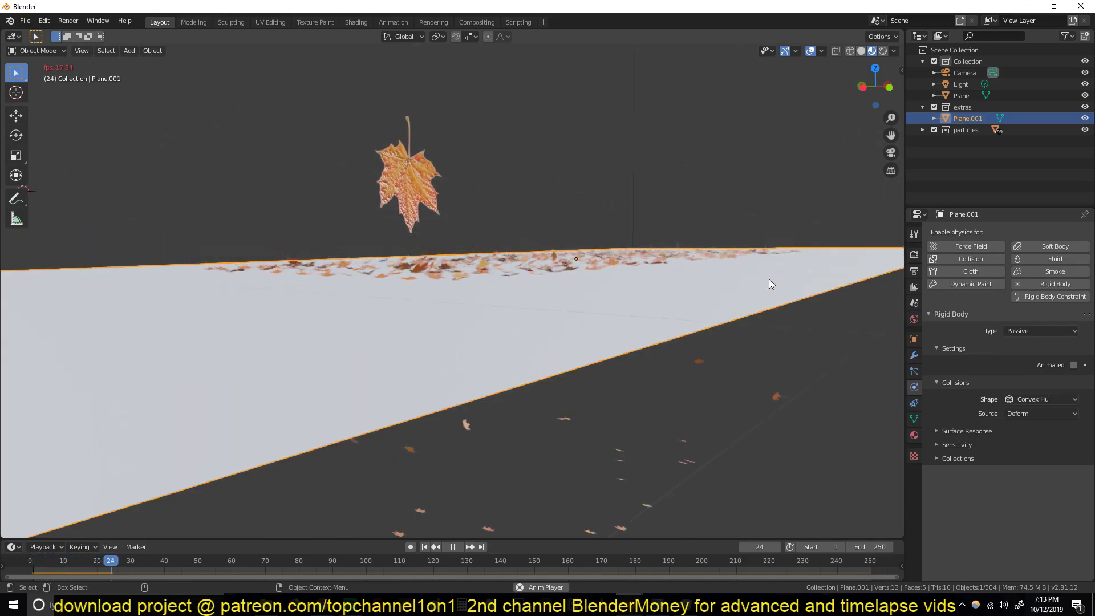
Replay the rigid body simulation and check from a low side view how the leaves interact with the ground plane.
key("Escape")
mouse_move(769, 279)
middle_mouse_down()
mouse_move(753, 266)
mouse_move(750, 276)
mouse_move(758, 264)
middle_mouse_up()
key("space")
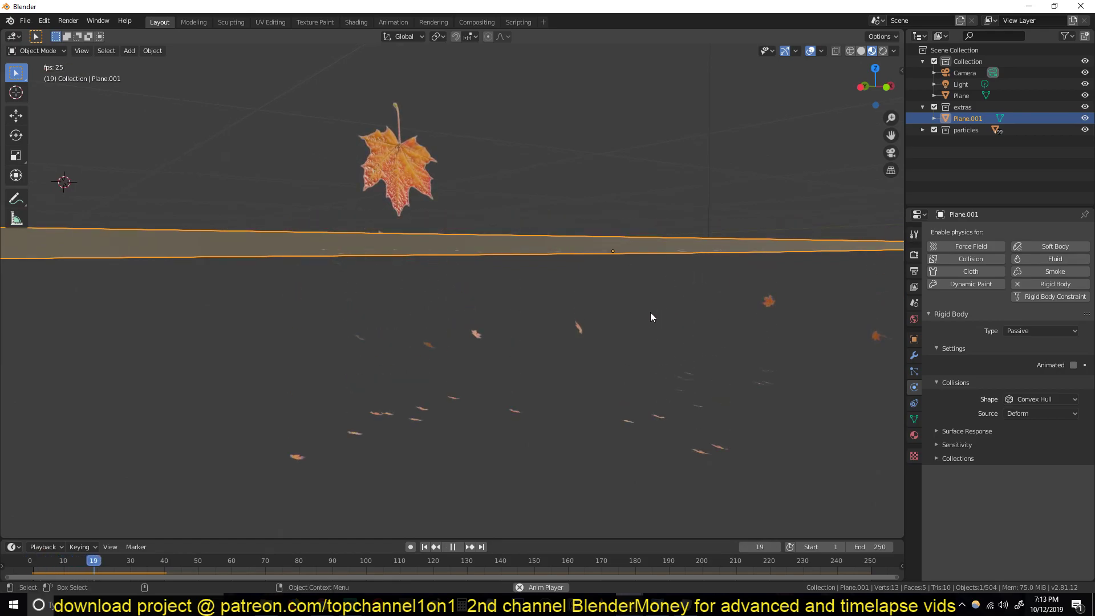
key("Escape")
middle_click_drag(655, 264, 651, 280)
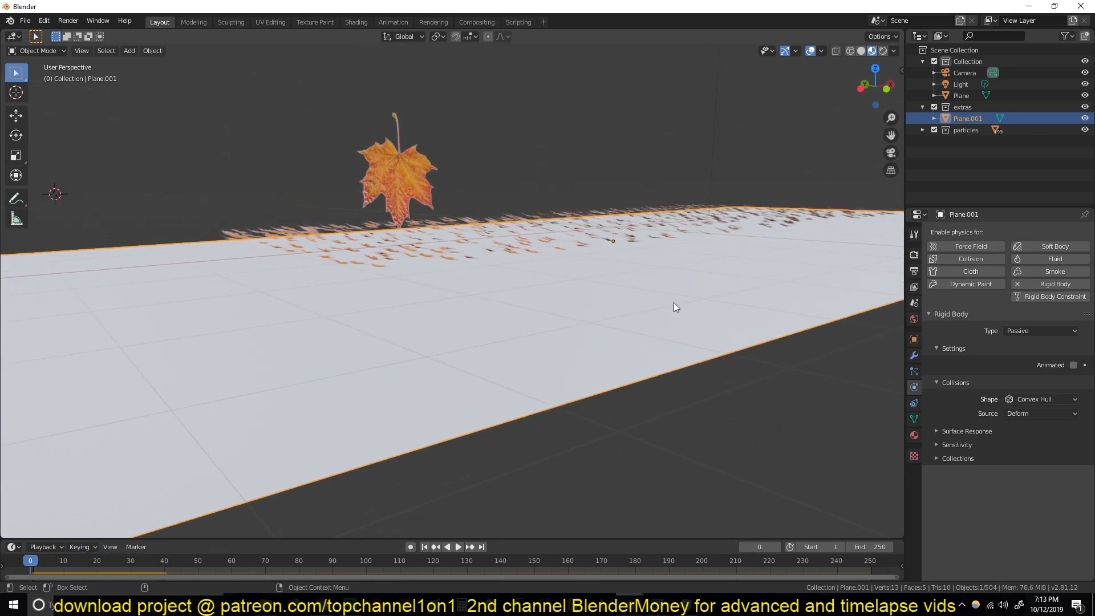
Extrude the ground plane's face downward into a thin slab, and play the animation to test the collision.
scroll(673, 302, "down", 5)
key("Tab")
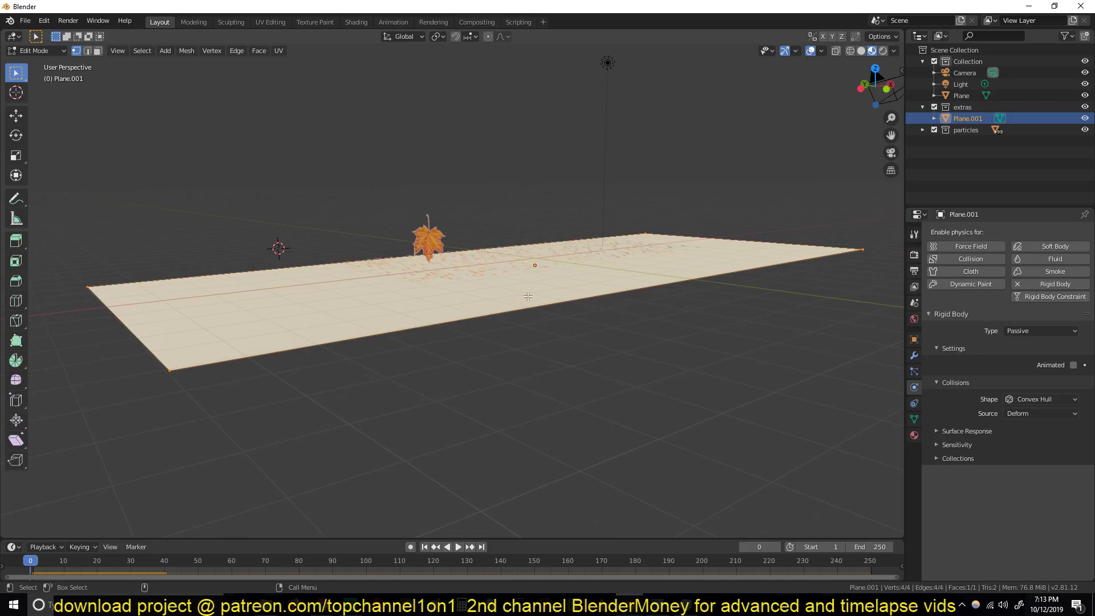
key("e")
left_click(557, 300)
key("Tab")
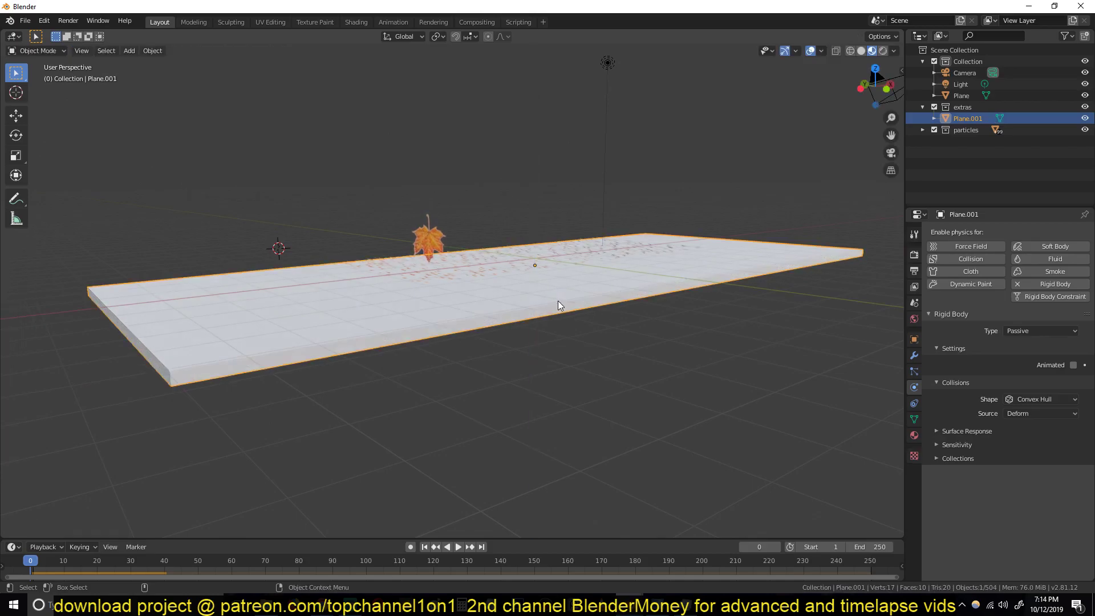
middle_click_drag(558, 300, 558, 249)
scroll(560, 288, "up", 4)
key("space")
key("Escape")
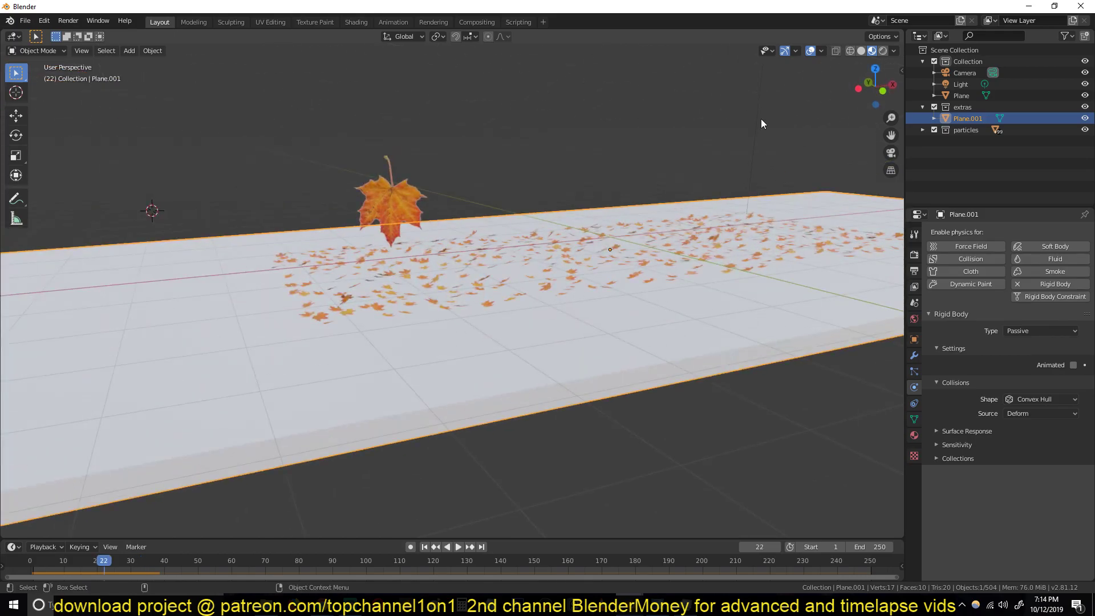
Enable the Face Orientation overlay and recalculate the ground slab's normals to face outside.
left_click(821, 52)
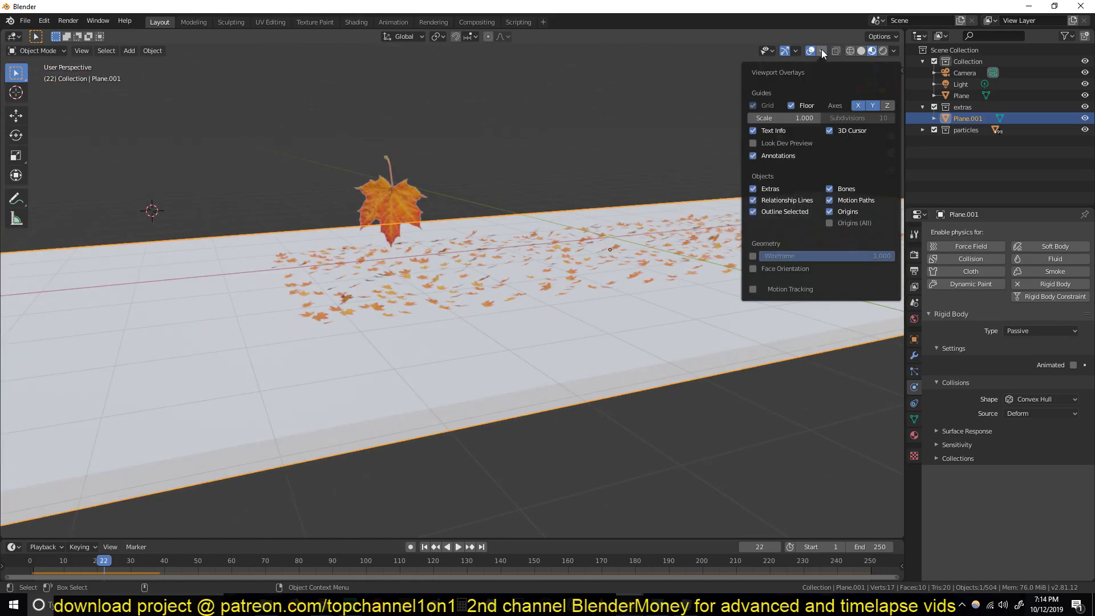
left_click(757, 268)
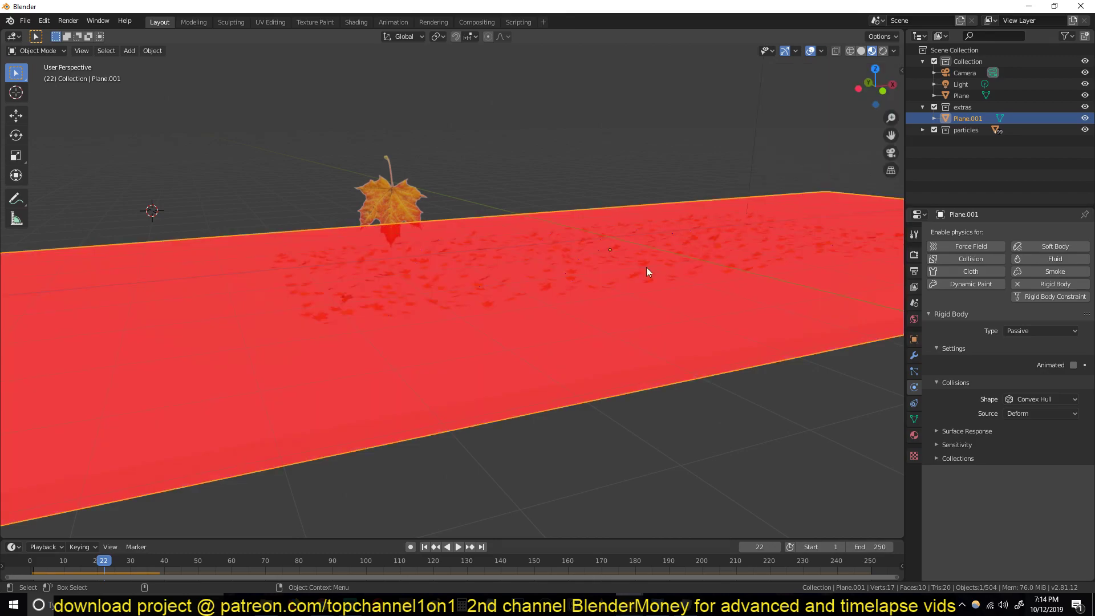
middle_click_drag(598, 349, 578, 330)
key("Tab")
key("shift+n")
key("Tab")
key("alt+a")
Select one of the leaves lying on the ground and turn the Face Orientation overlay off.
scroll(537, 330, "up", 6)
left_click(536, 325)
scroll(614, 346, "down", 4)
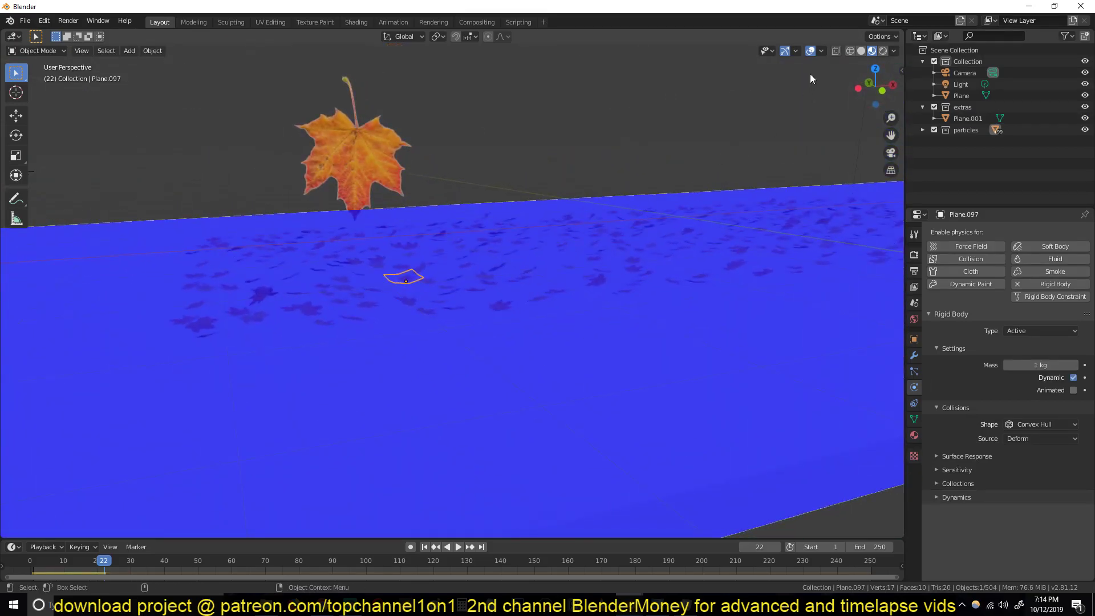
left_click(821, 52)
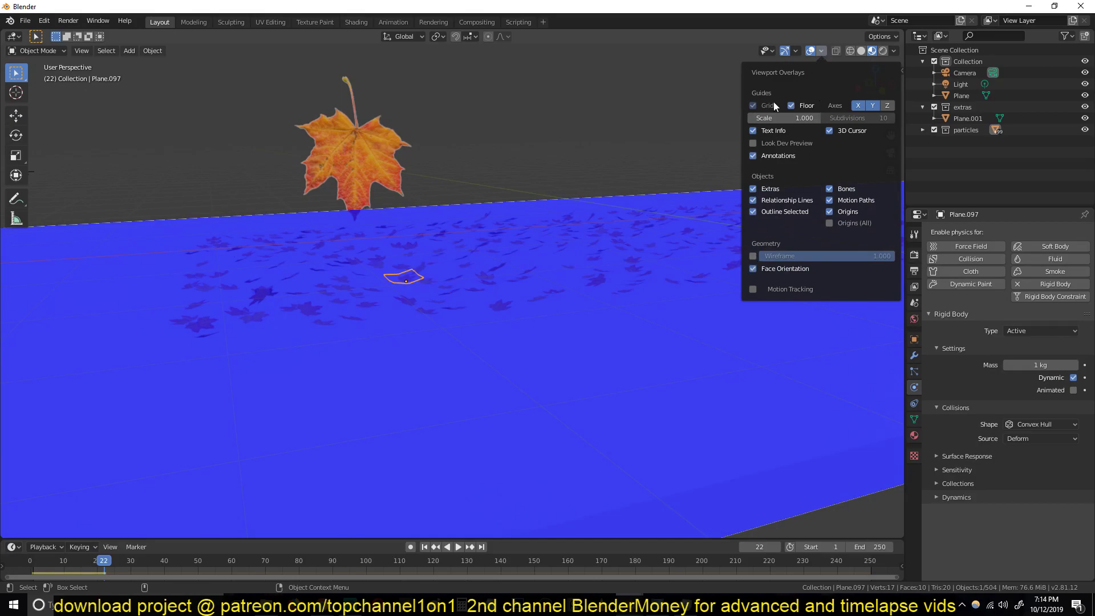
left_click(822, 50)
left_click(821, 53)
left_click(756, 269)
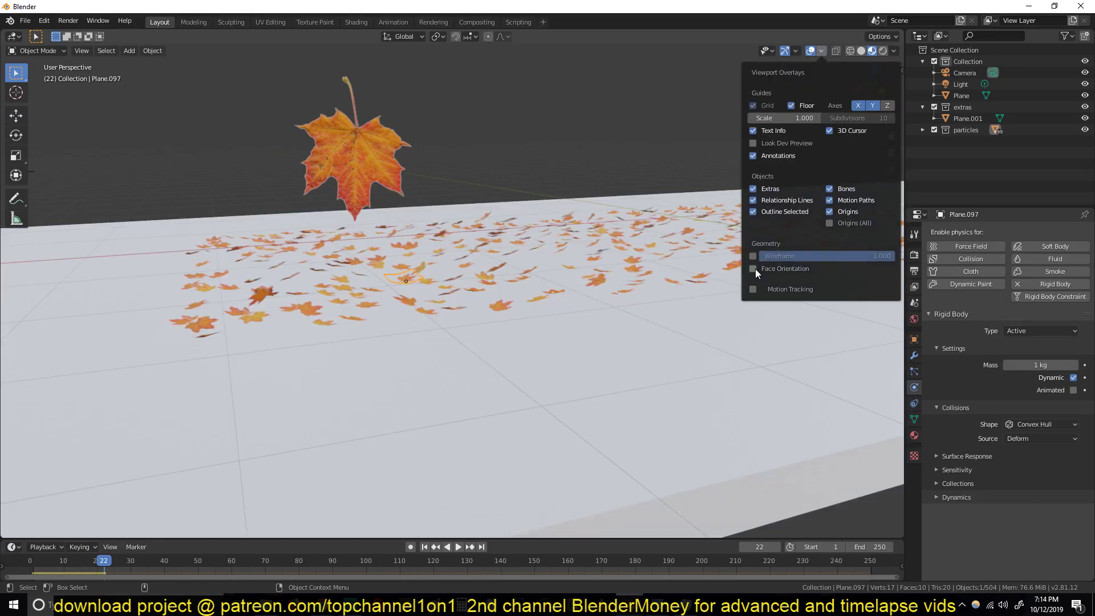
Return to frame 0 and replay the simulation to check the leaves against the slab from a low angle.
middle_click_drag(560, 105, 618, 175)
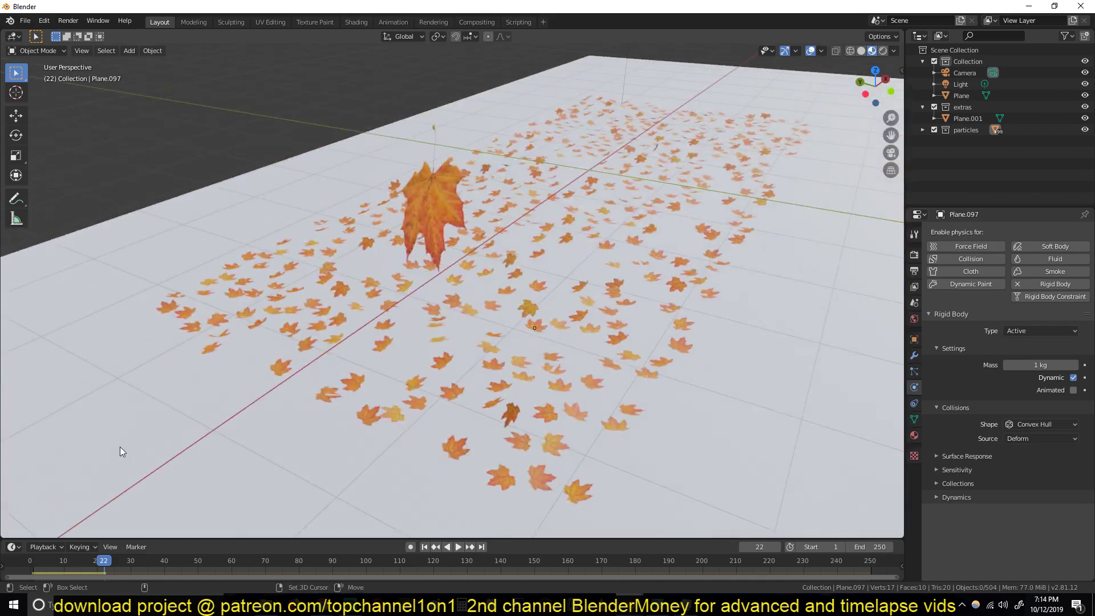
left_click(24, 557)
key("space")
middle_click_drag(289, 324, 256, 285)
key("Escape")
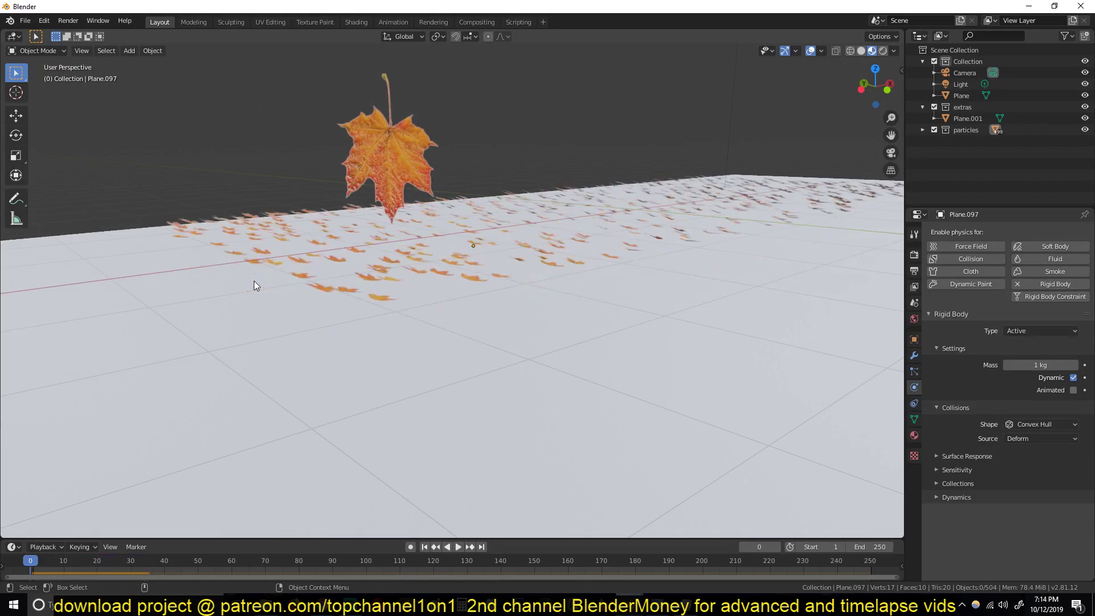
Raise the ground slab about 0.26 m along Z to just beneath the leaves, and play the simulation.
left_click(254, 281)
key("KP_1")
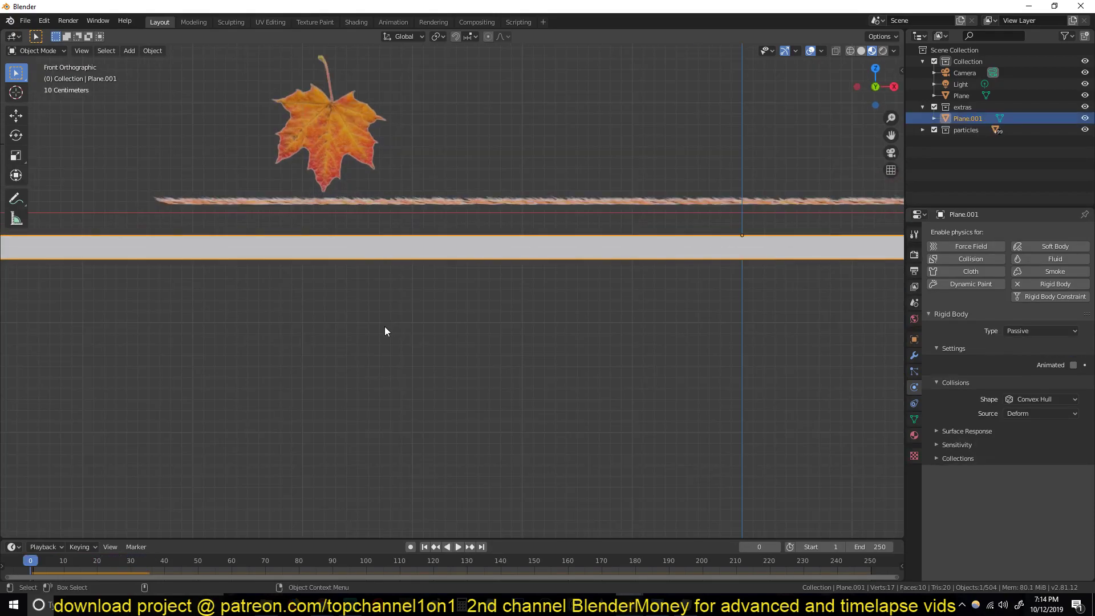
key("g")
key("z")
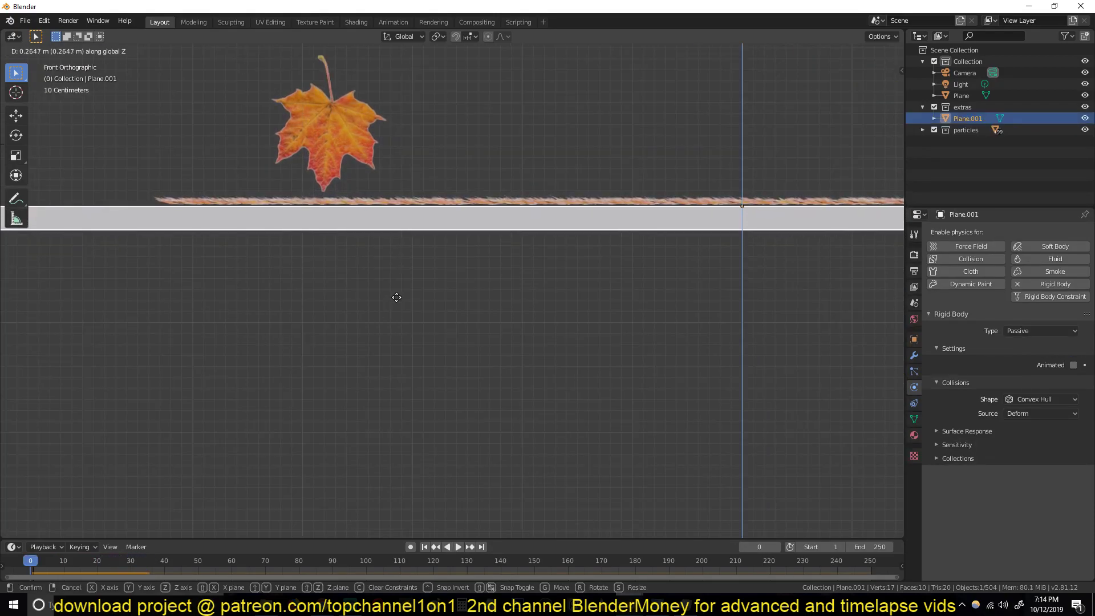
left_click(396, 298)
middle_click_drag(398, 296, 458, 224)
key("alt+a")
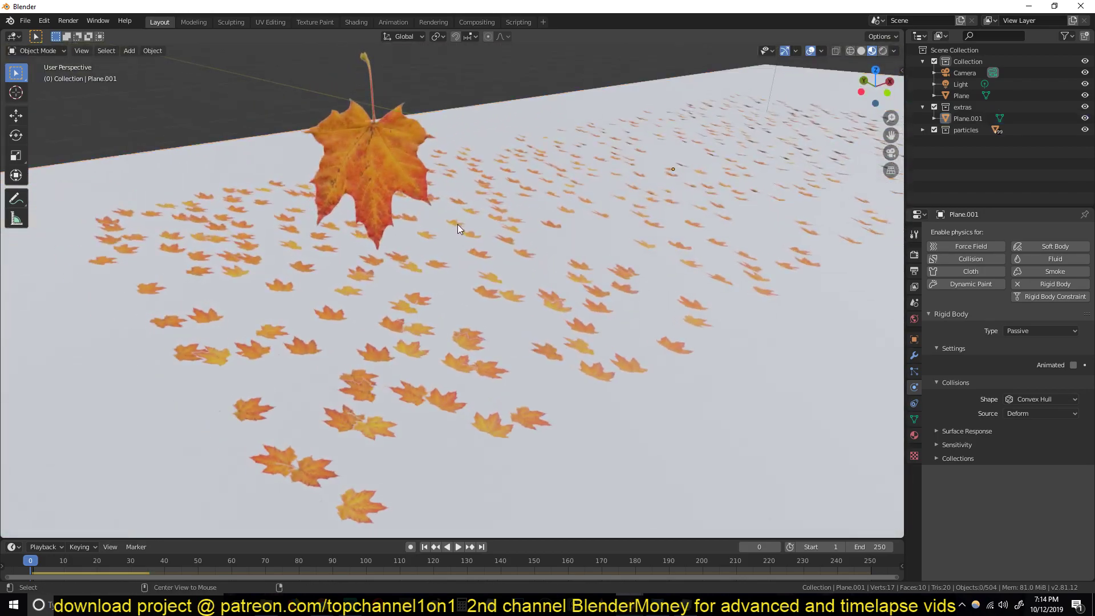
key("space")
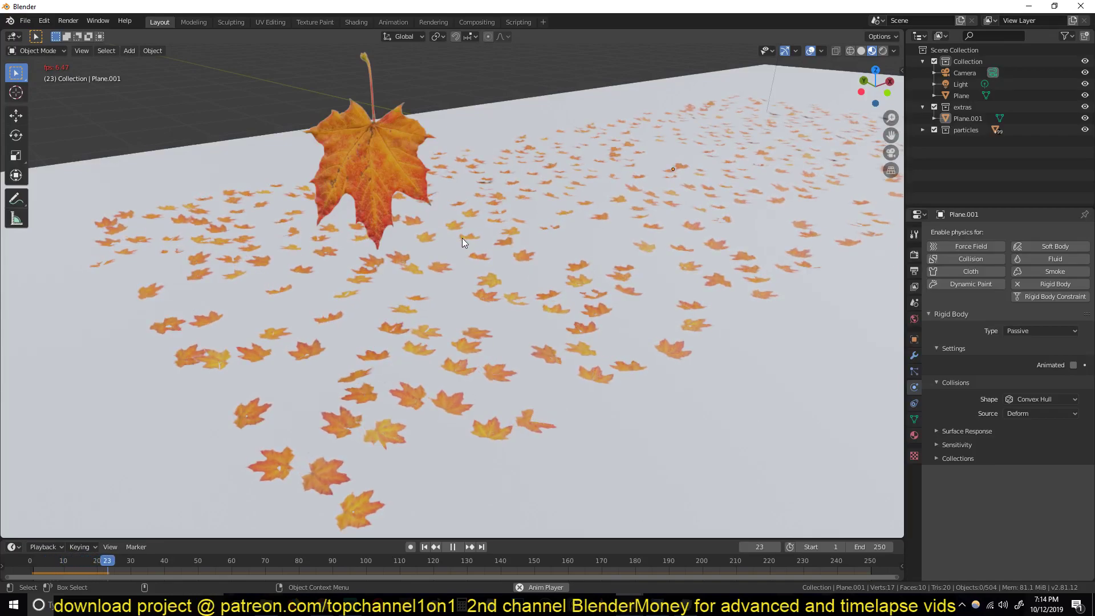
key("Escape")
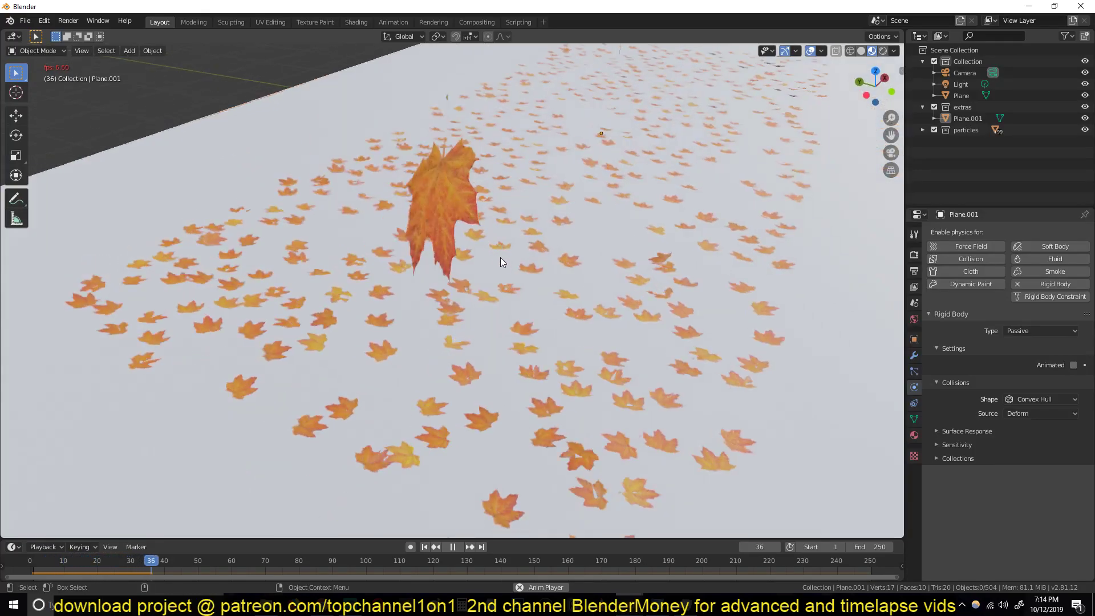
Select the ground slab, nudge its position slightly, and replay the animation to test it.
middle_click_drag(535, 349, 450, 195)
left_click(457, 295)
key("g")
left_click(460, 272)
key("space")
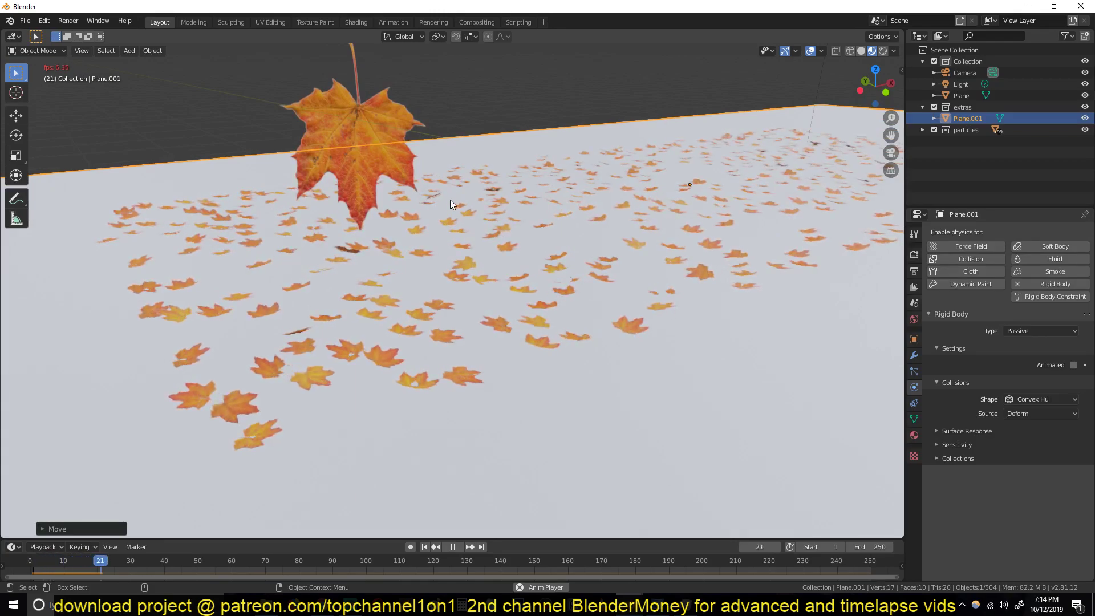
key("space")
Apply the ground slab's object transform and replay the simulation from frame 0, watching the leaves up close.
scroll(613, 352, "down", 5)
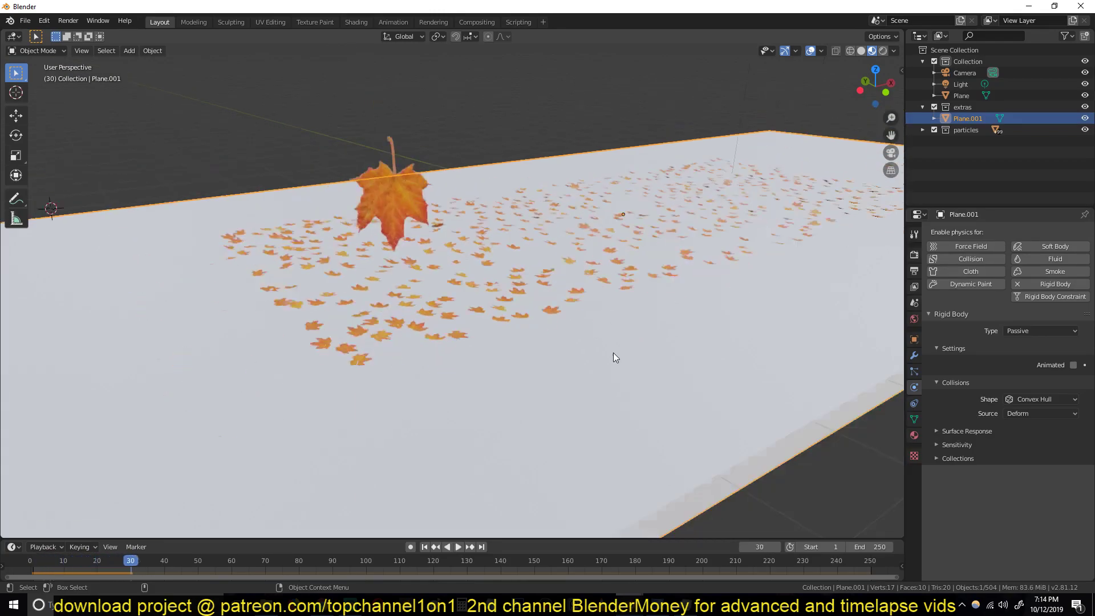
key("ctrl+a")
left_click(613, 367)
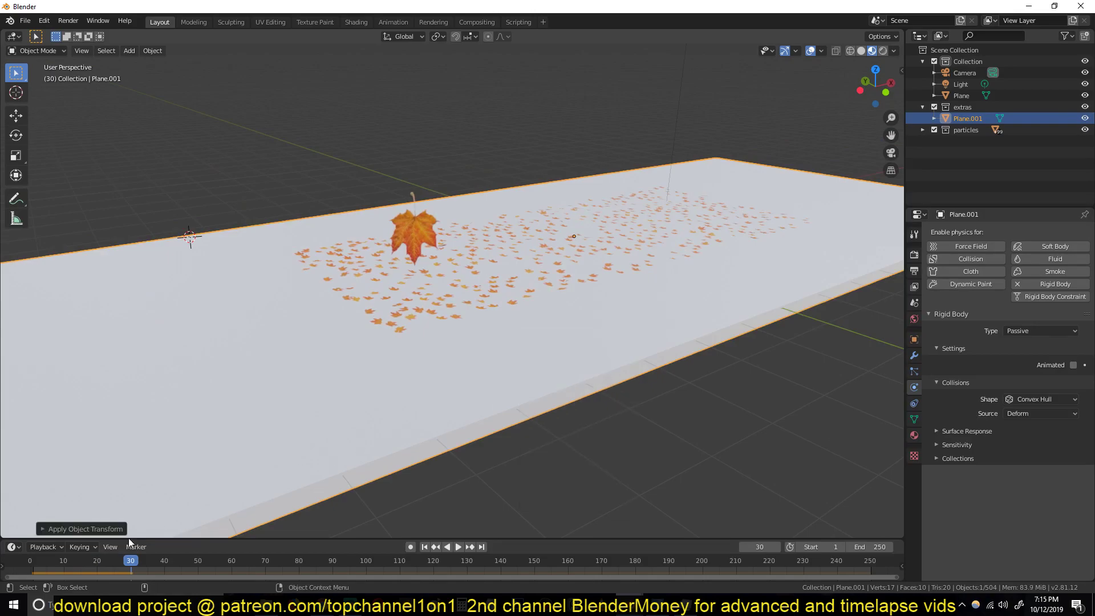
left_click(13, 567)
scroll(378, 306, "up", 4)
key("space")
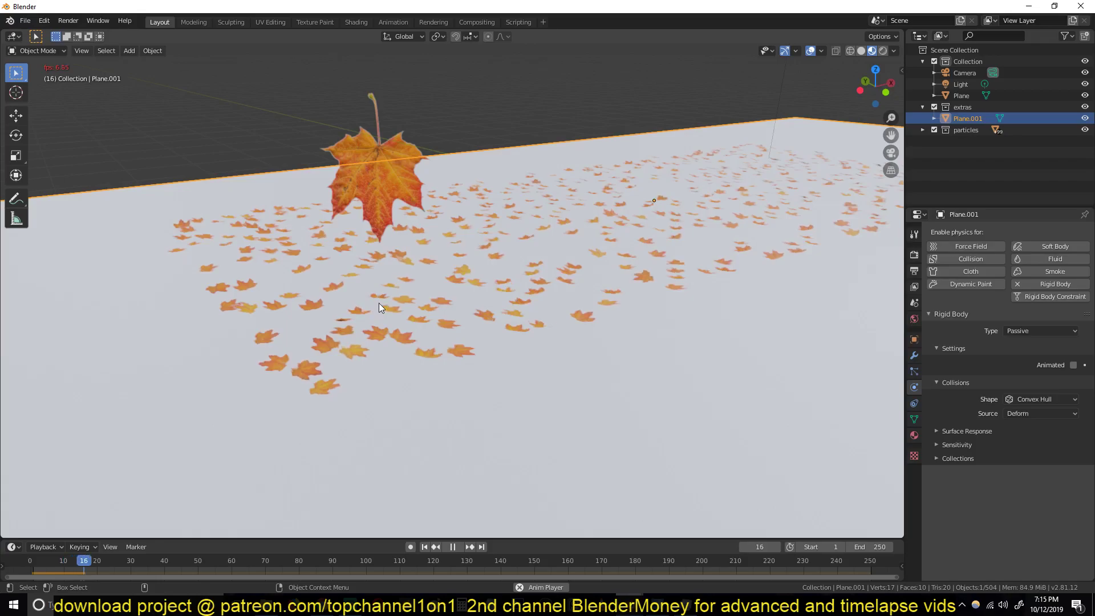
scroll(392, 333, "up", 4)
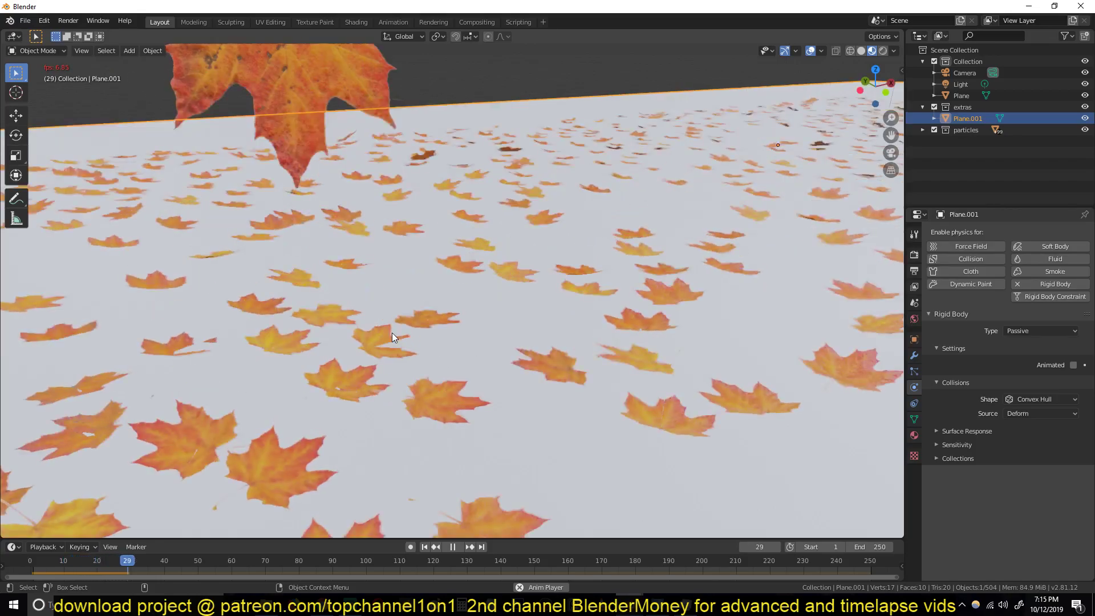
key("space")
Select the large upright maple leaf and look through its available modifiers without adding one.
scroll(341, 388, "down", 5)
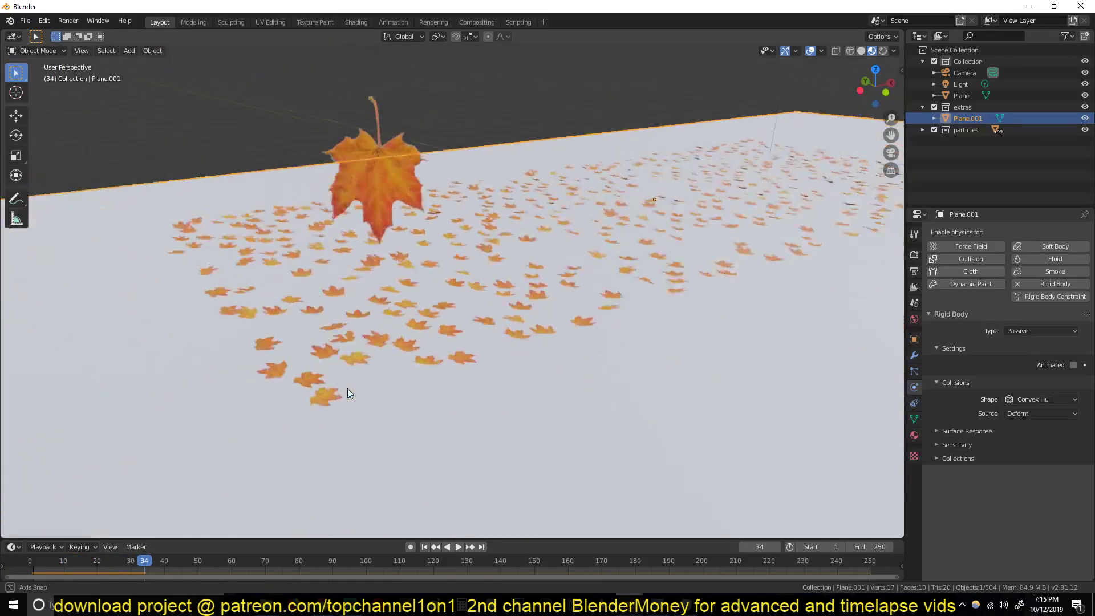
scroll(347, 389, "up", 4)
scroll(443, 241, "up", 2)
scroll(442, 241, "up", 1)
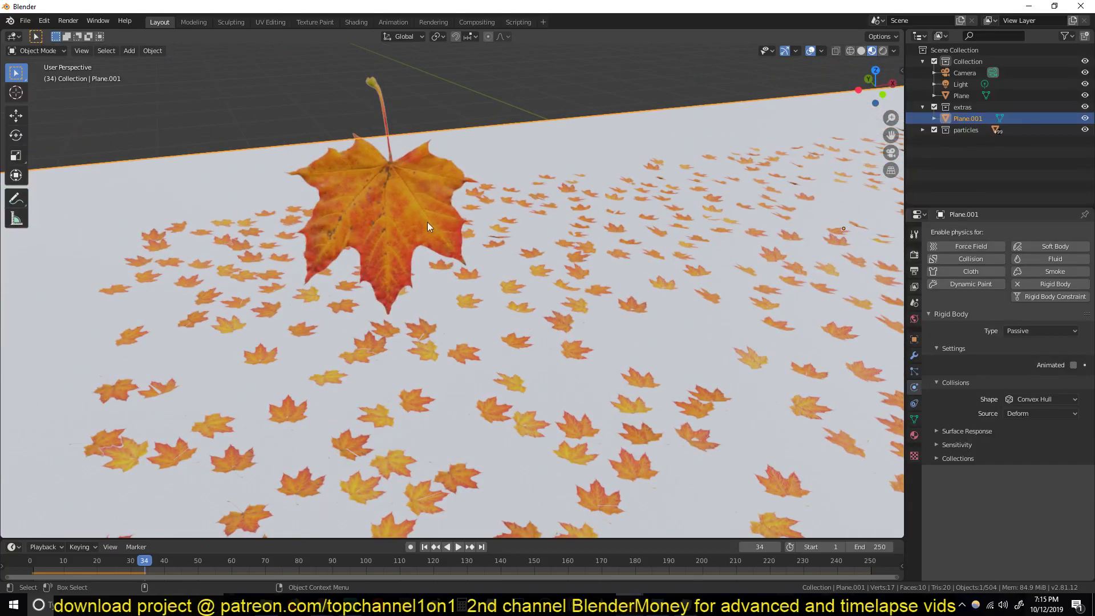
left_click(408, 218)
middle_click_drag(408, 218, 419, 193)
middle_click_drag(429, 232, 533, 304)
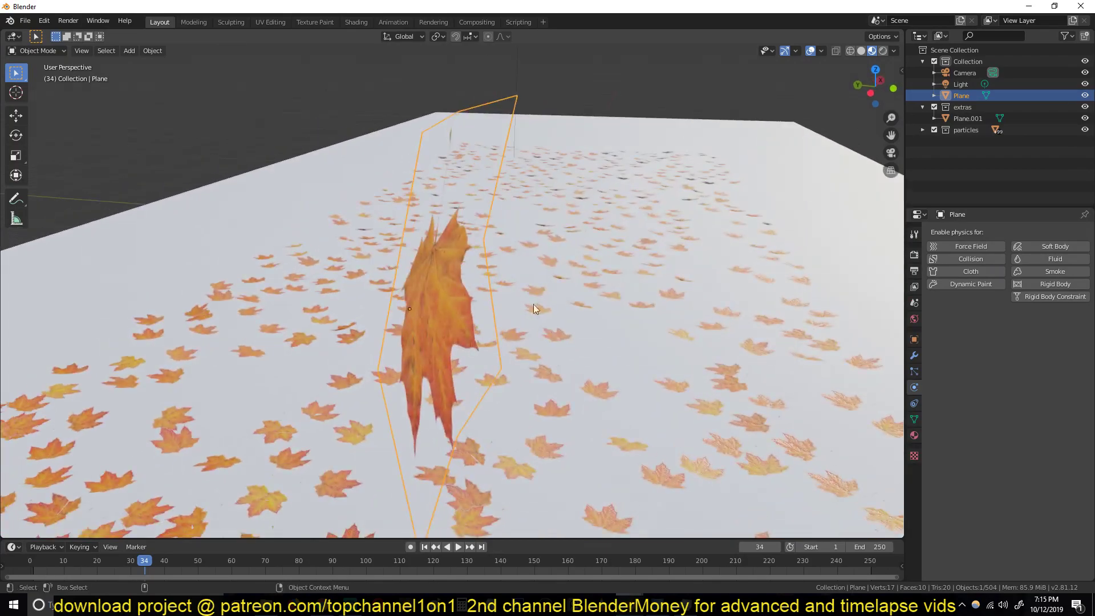
left_click(915, 356)
left_click(963, 233)
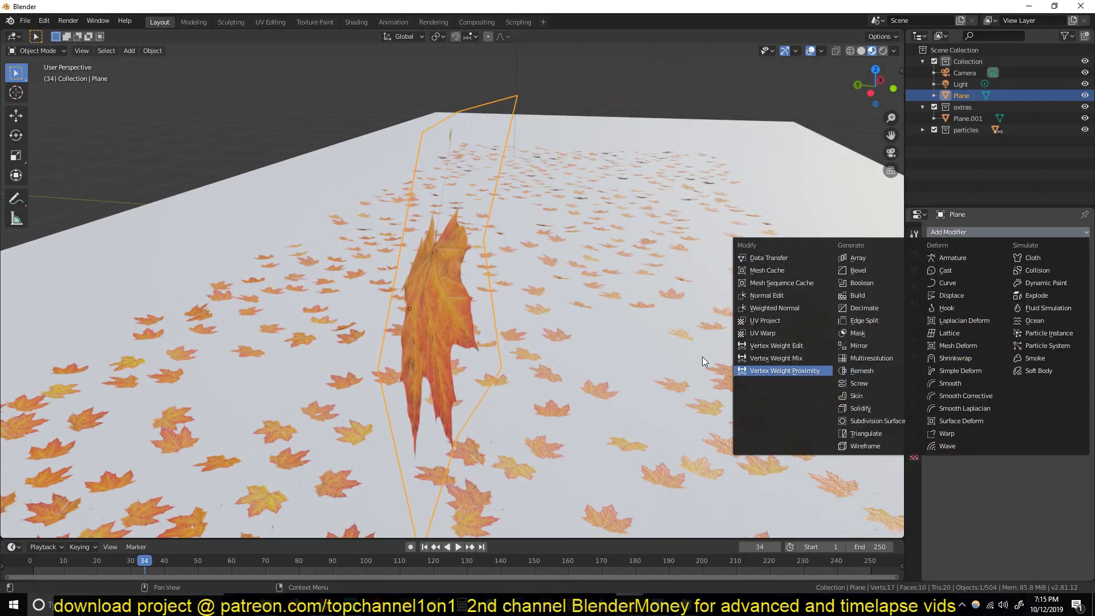
middle_click_drag(473, 265, 442, 306)
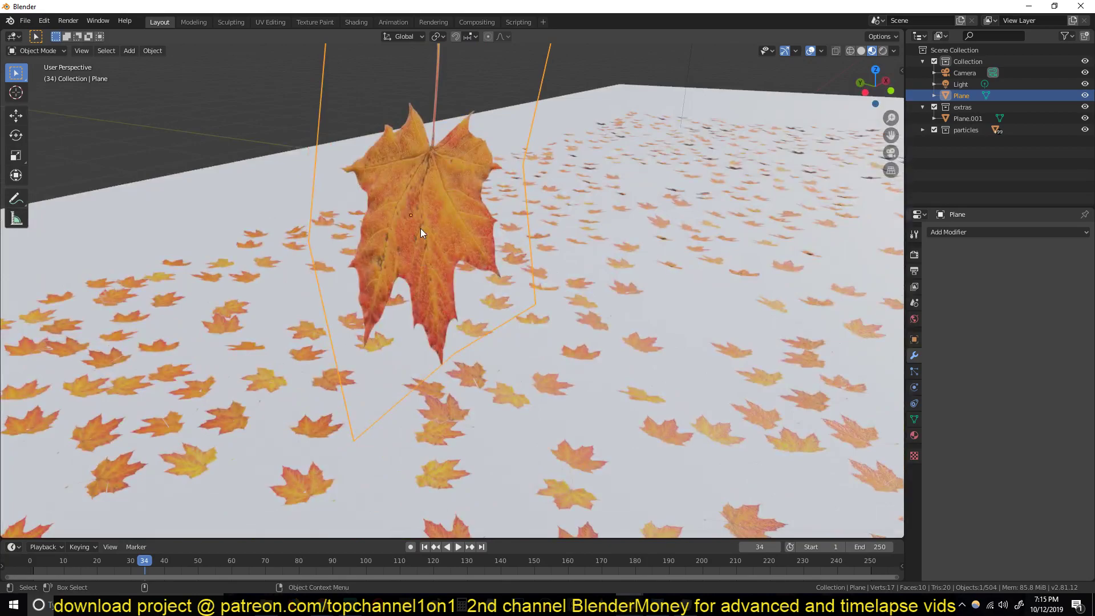
Advance the animation to frame 48 and examine up close how the fallen leaves rest on the ground.
scroll(460, 401, "down", 2)
scroll(488, 352, "up", 1)
middle_click_drag(488, 351, 483, 271, "shift")
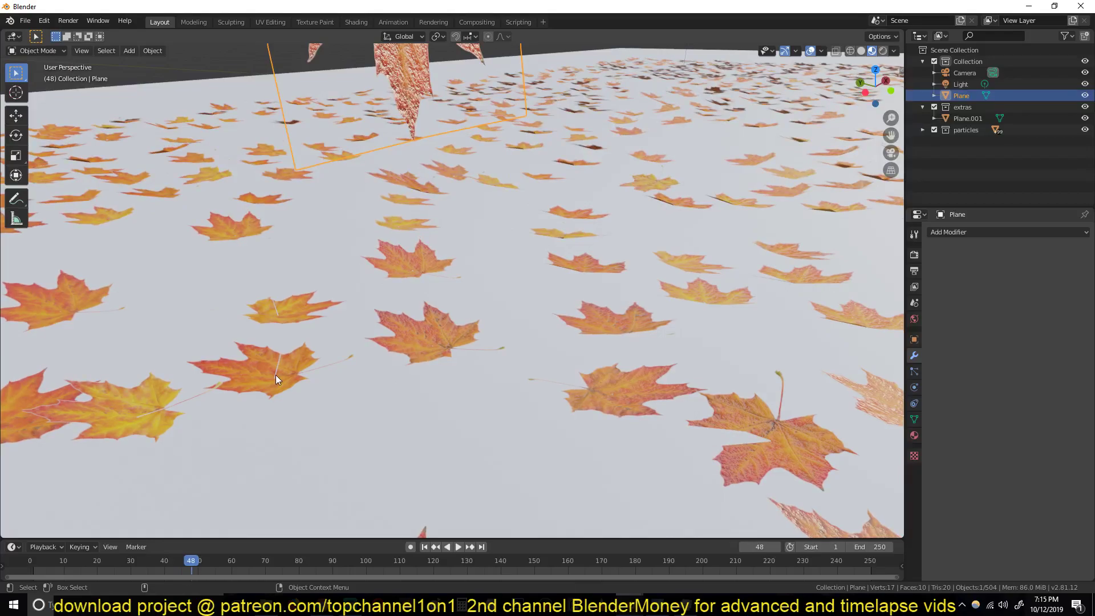
middle_click_drag(279, 373, 316, 377)
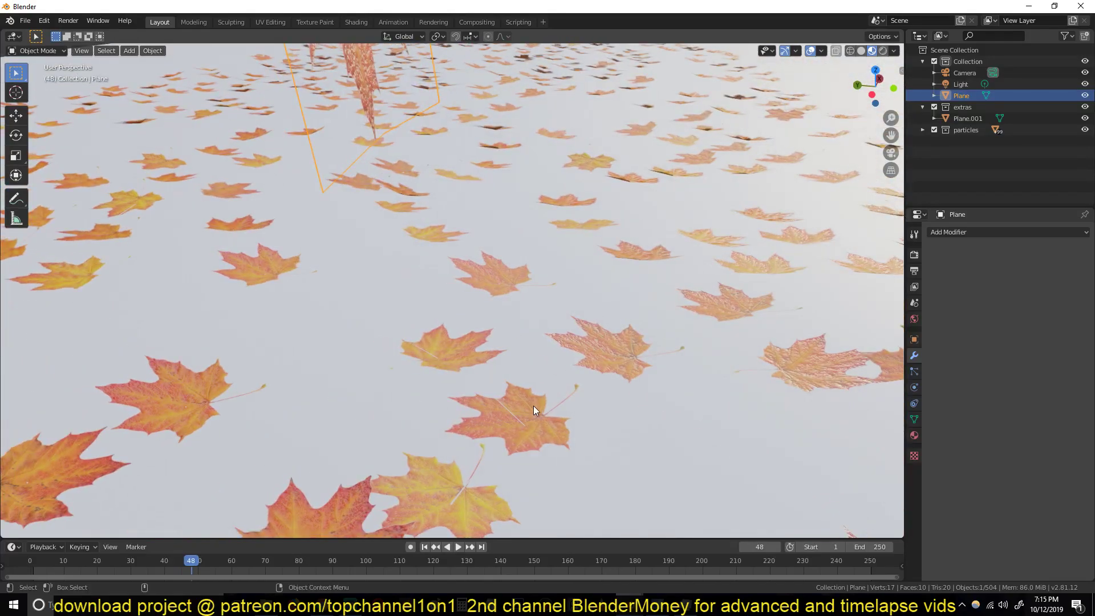
middle_click_drag(533, 405, 441, 295)
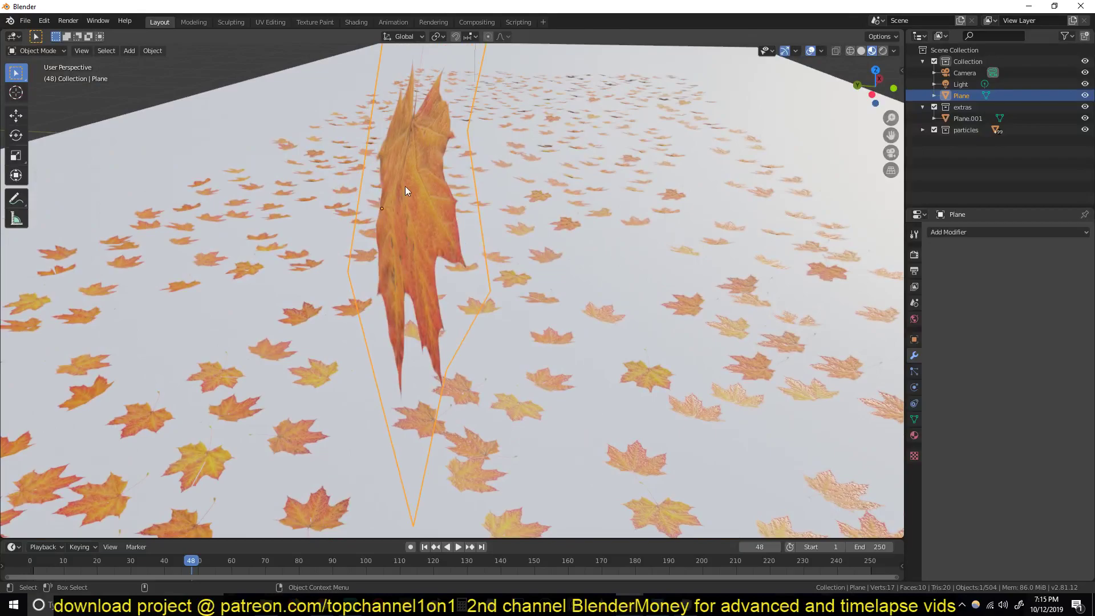
Examine the large leaf's mesh in Edit Mode from different angles, and return to Object Mode with nothing selected.
key("Tab")
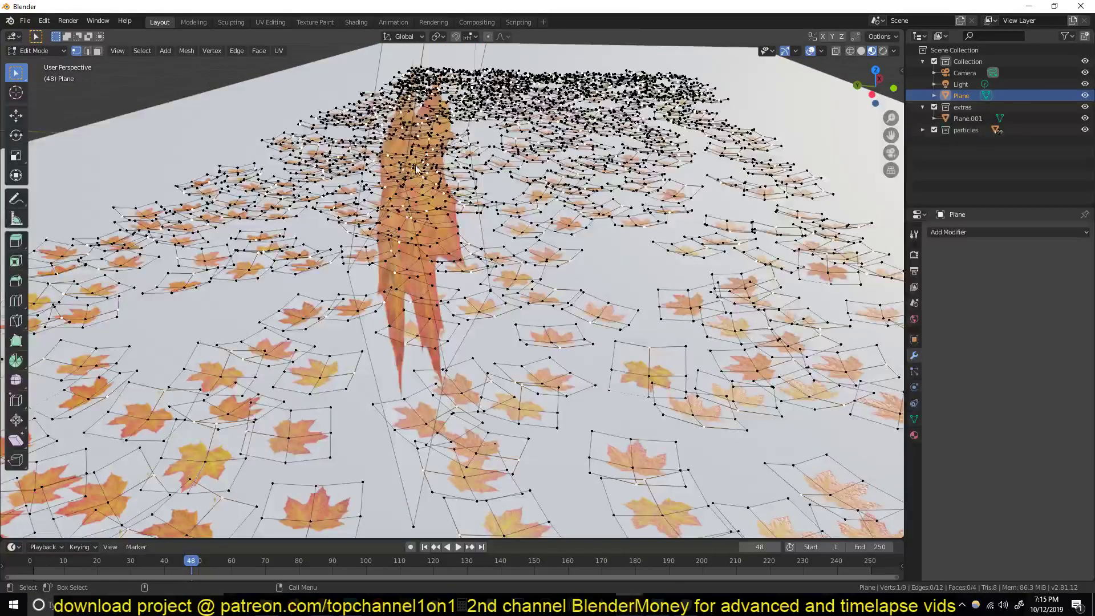
key("Tab")
middle_click_drag(394, 141, 368, 132)
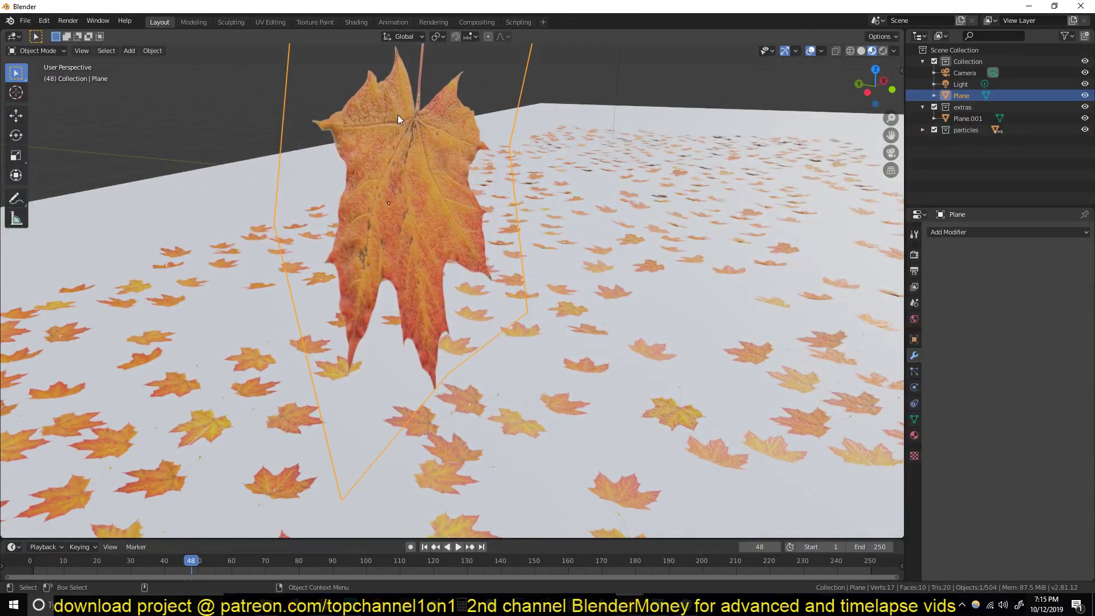
key("Tab")
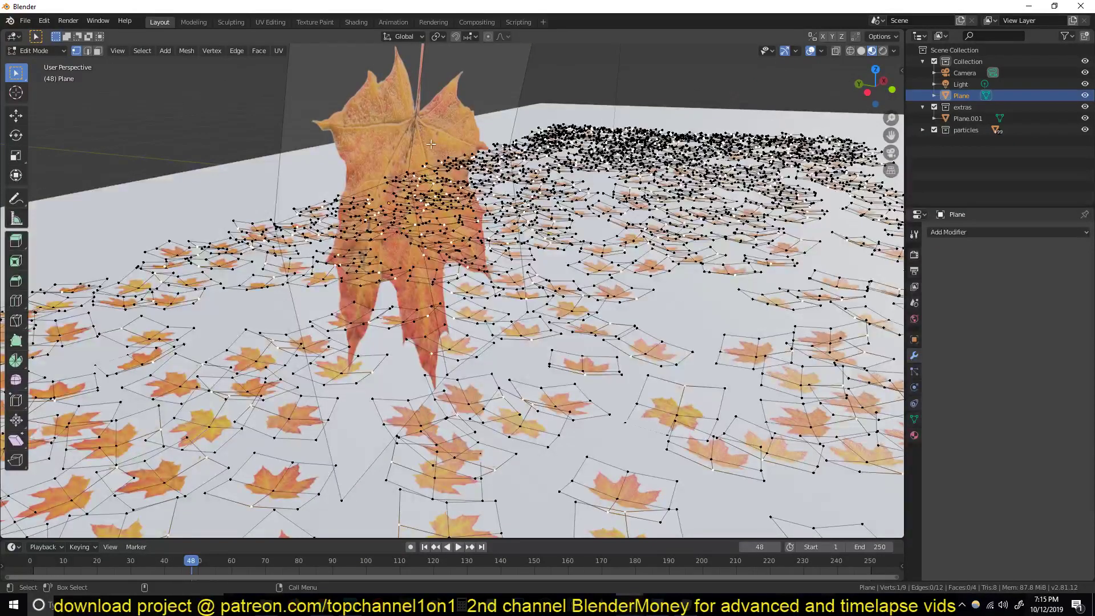
middle_click_drag(416, 173, 387, 128)
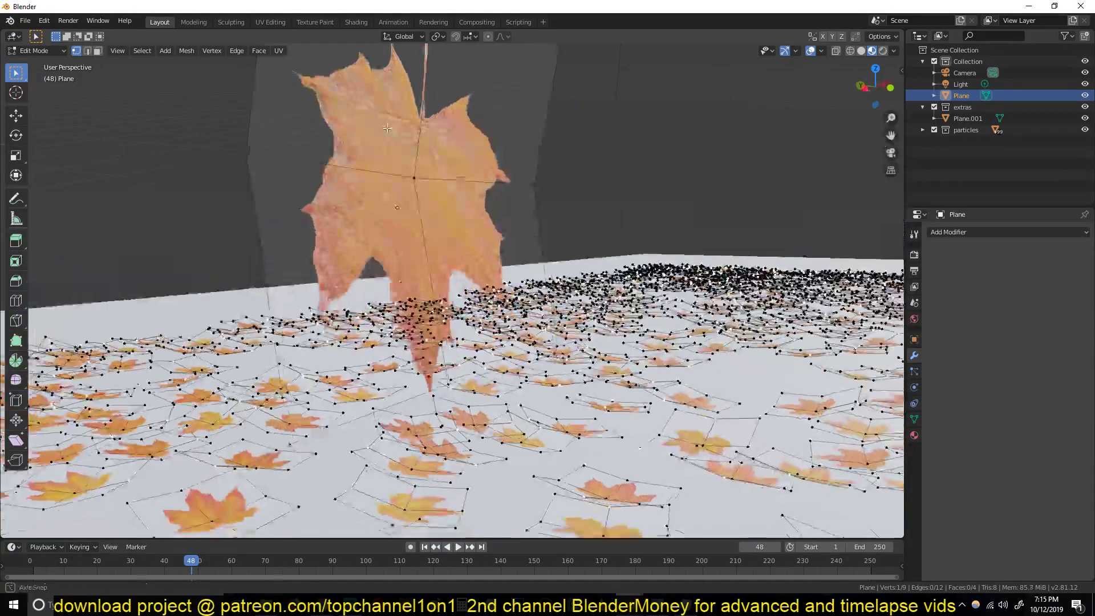
key("alt+s")
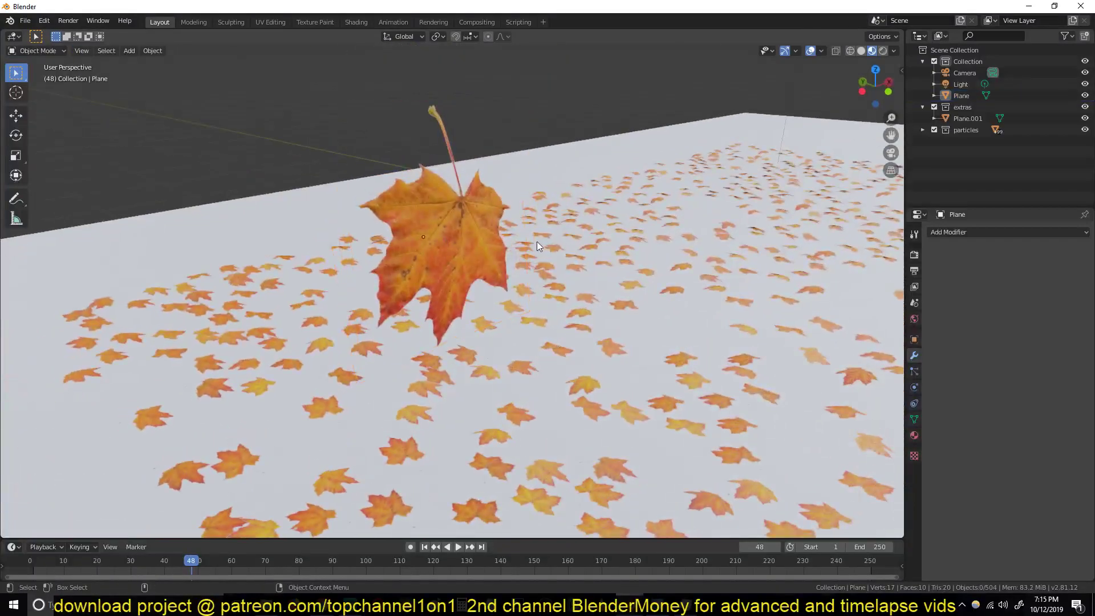
Play the simulation on from frame 48 to watch the leaves settle on the ground, and return to frame 0.
key("space")
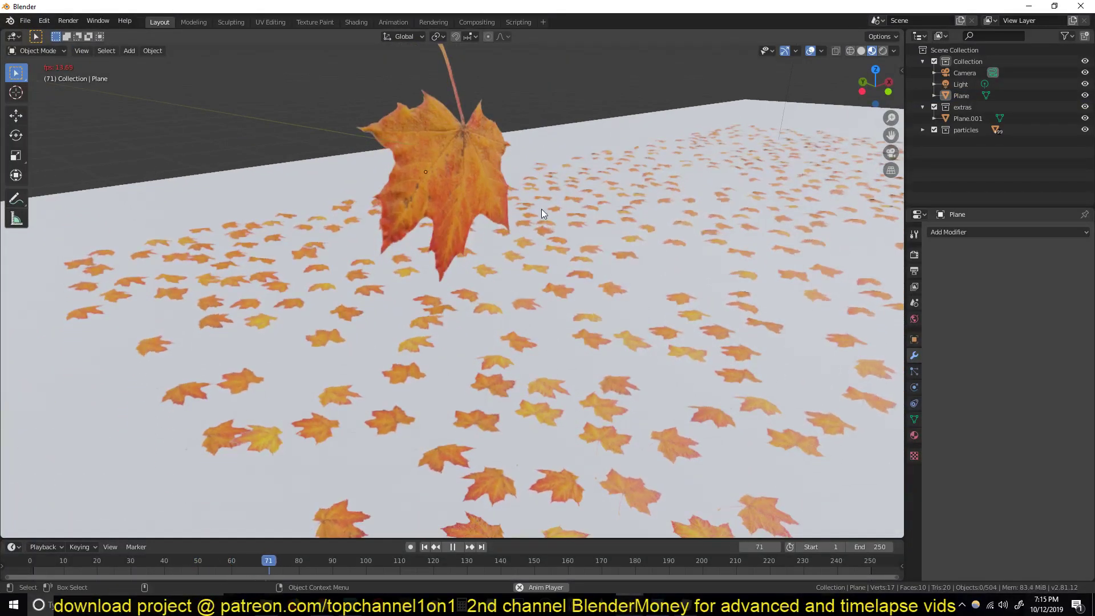
middle_click_drag(542, 209, 536, 146, "shift")
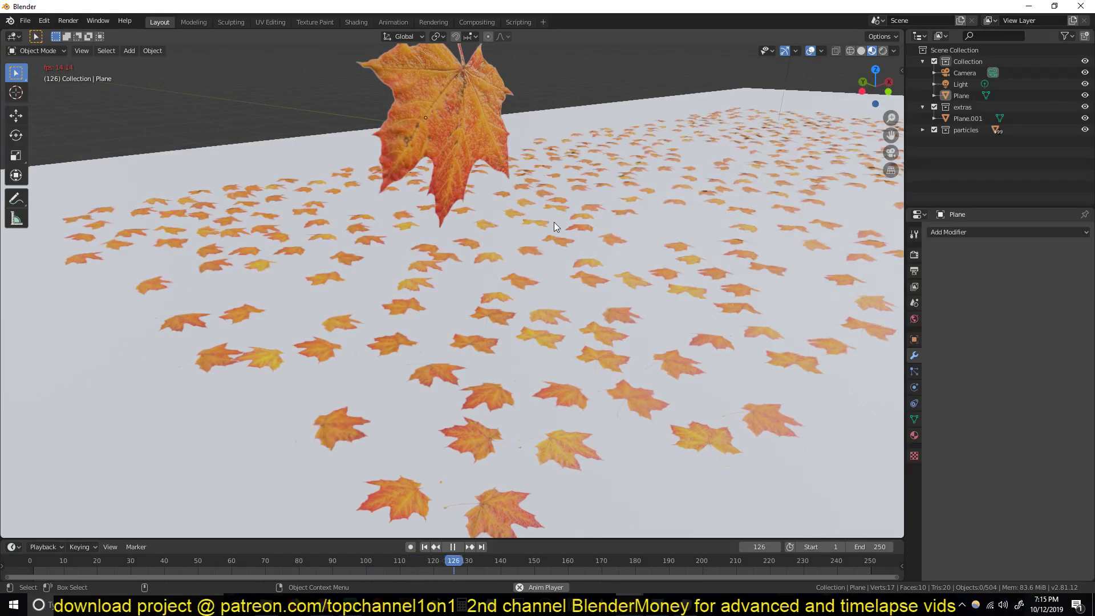
key("space")
scroll(449, 316, "down", 3)
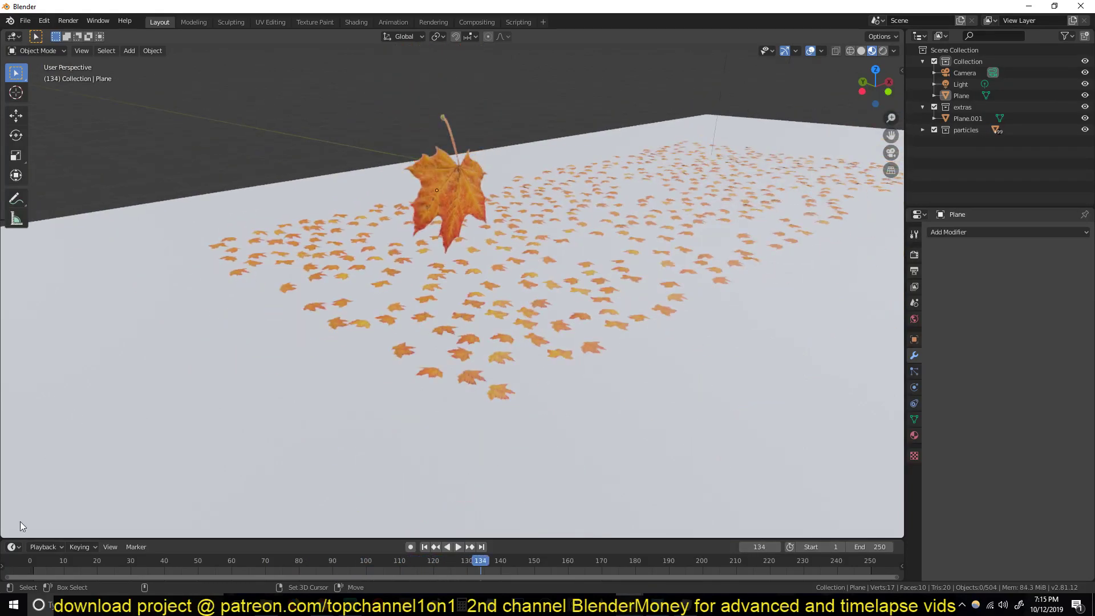
left_click(27, 563)
Place the 3D cursor on the ground just outside the scattered leaves and add a Wind force field there.
middle_click_drag(265, 235, 323, 255)
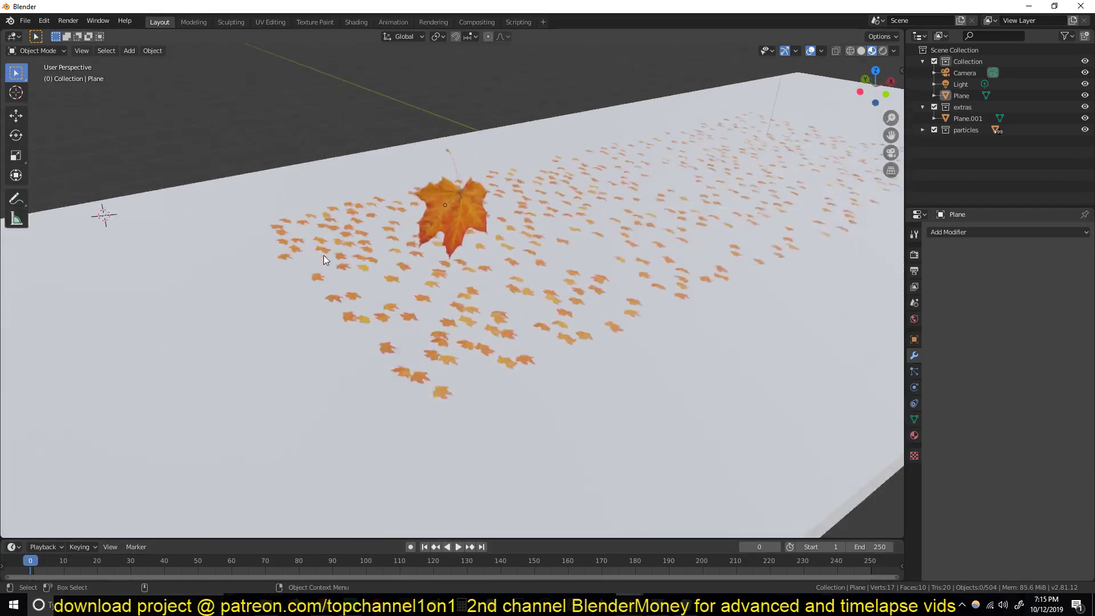
scroll(420, 240, "down", 5)
key("shift+a")
mouse_move(297, 233)
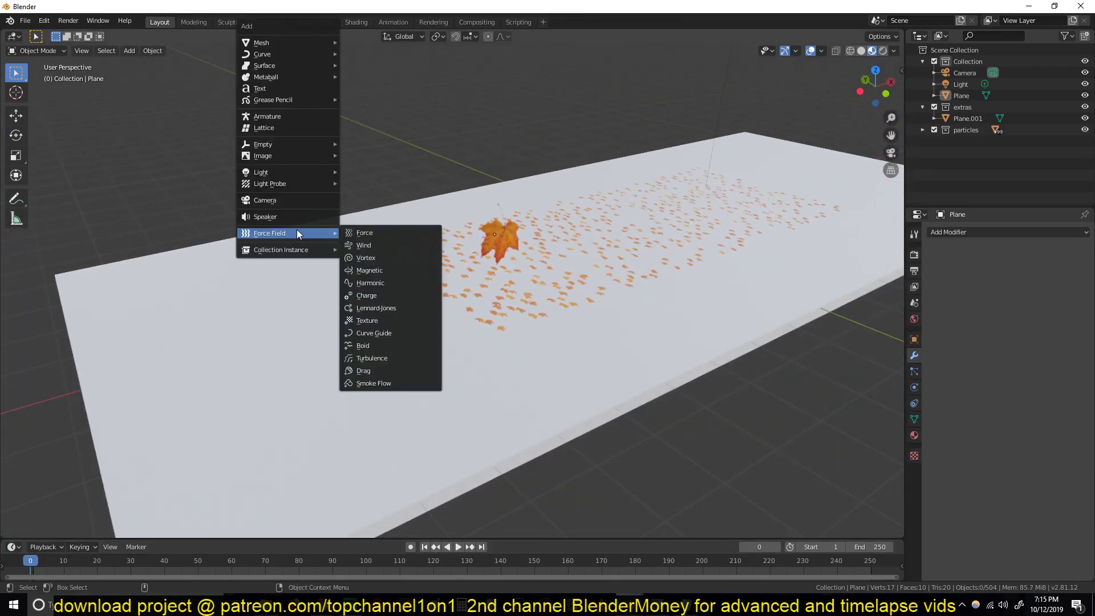
left_click(409, 258)
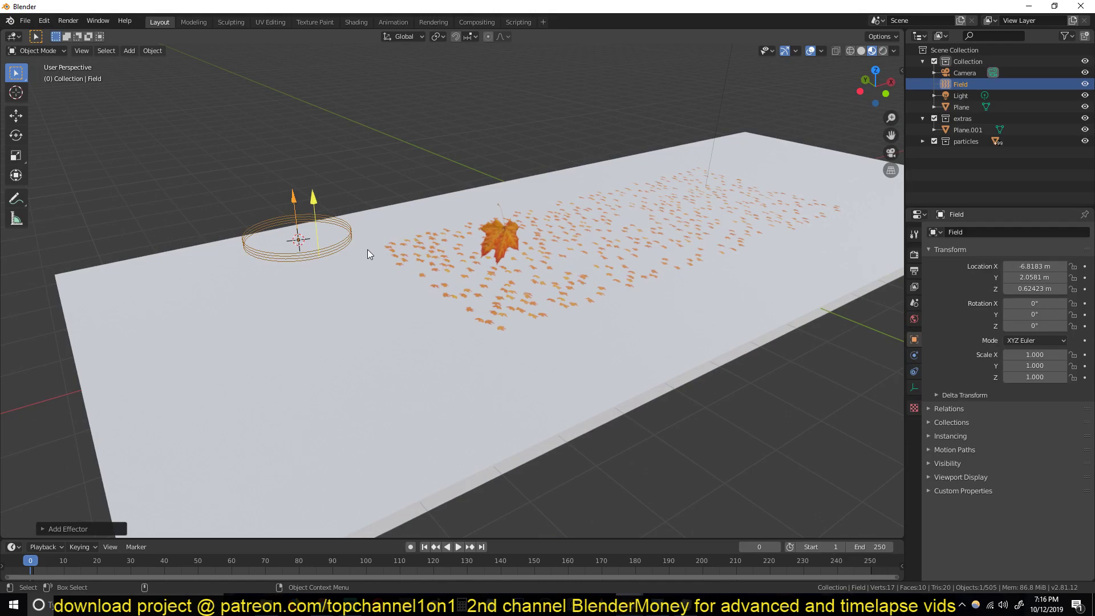
Rotate the wind field 90° about X and about 82° about Z so that it blows lengthwise across the leaves.
type("rx90")
key("Return")
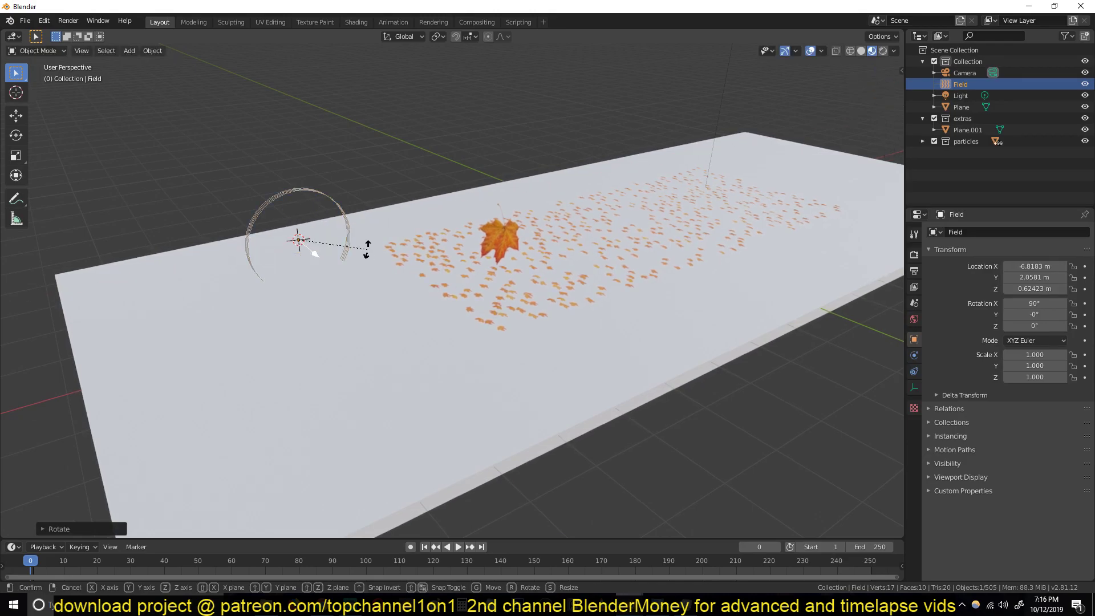
key("r")
key("z")
left_click(338, 101)
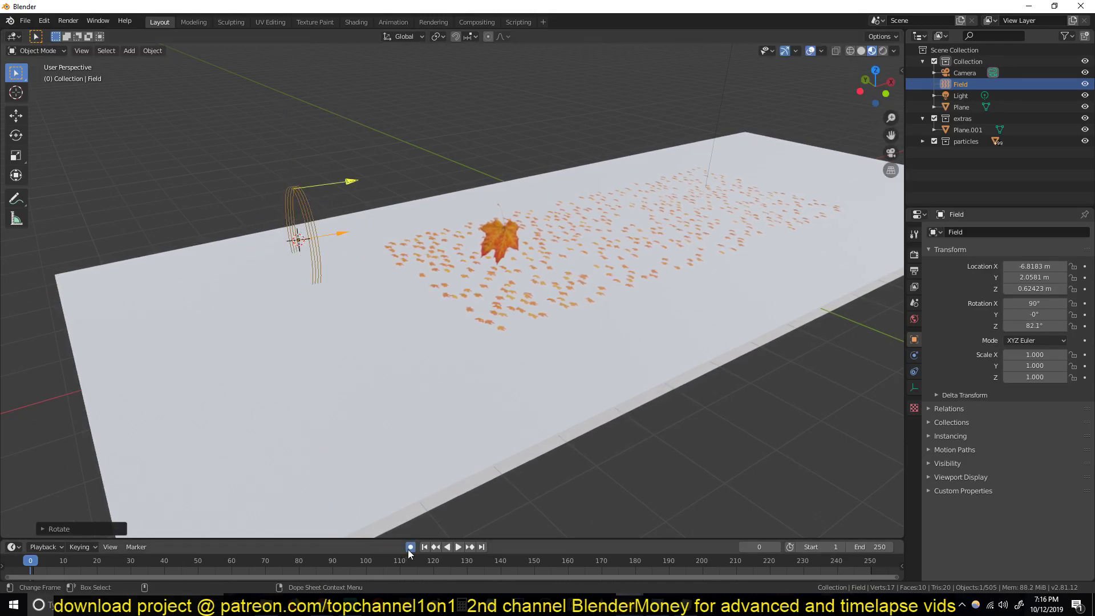
Turn on Auto Keying, key the wind field at frame 0, and key it at frame 127 moved about 7.2 m over the leaves and tilted.
key("g")
left_click(300, 315)
left_click(457, 561)
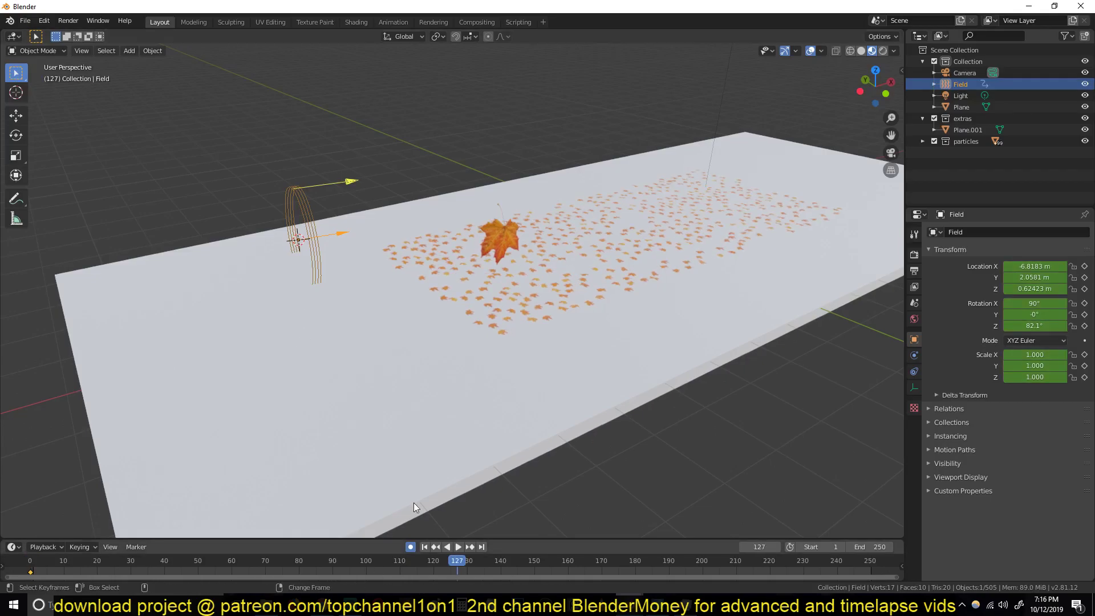
key("g")
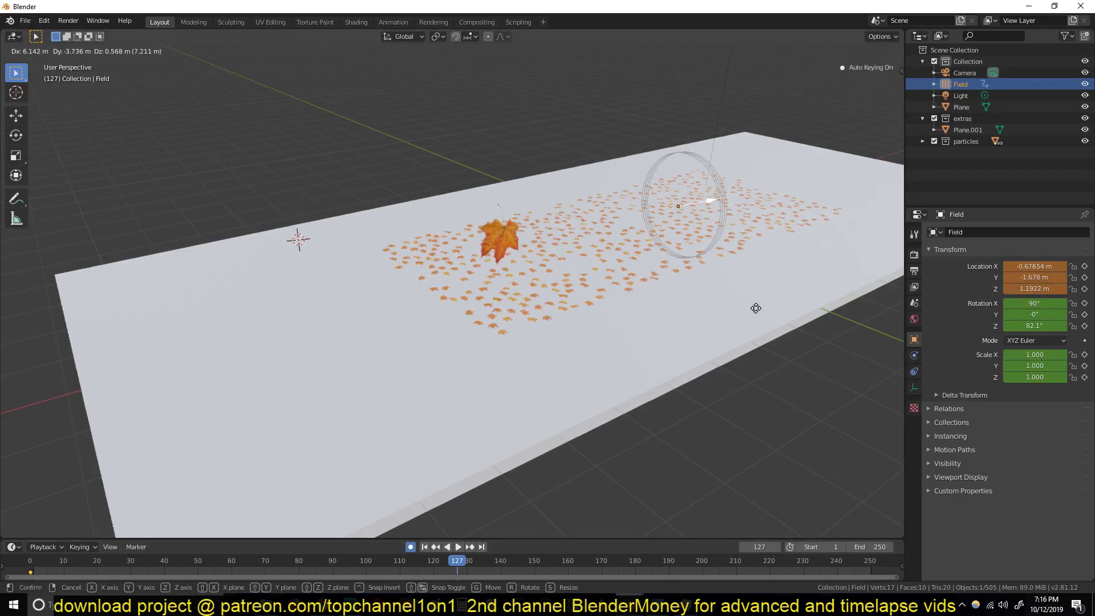
left_click(756, 308)
middle_click_drag(755, 308, 693, 302)
key("r")
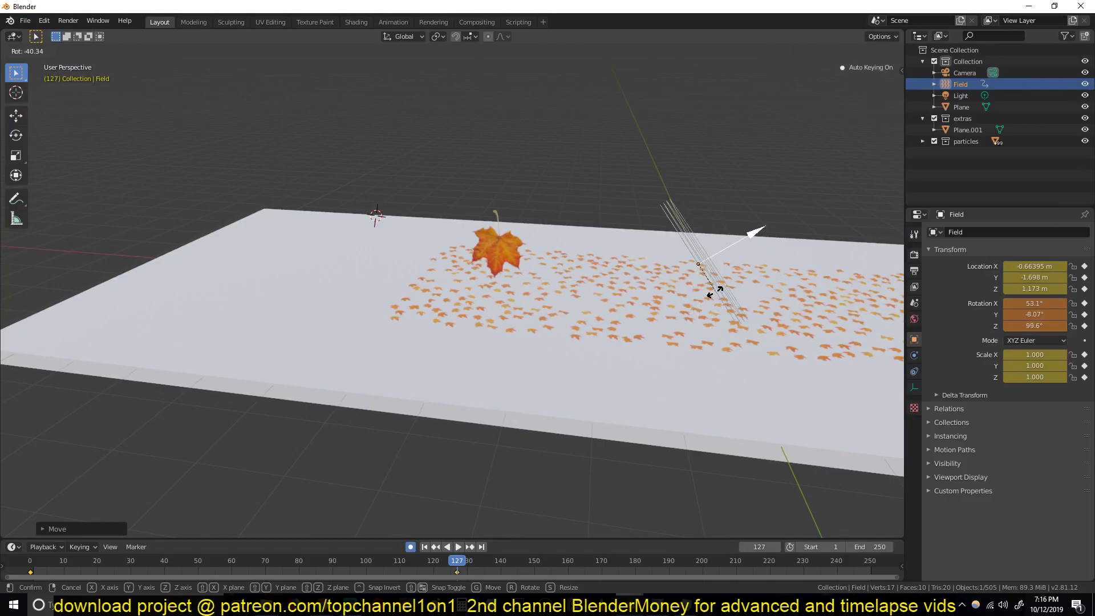
left_click(661, 327)
In top view, key the wind field at frame 209 turned to 117° about Z and moved to about X 1.56 m, Y -0.47 m.
key("KP_7")
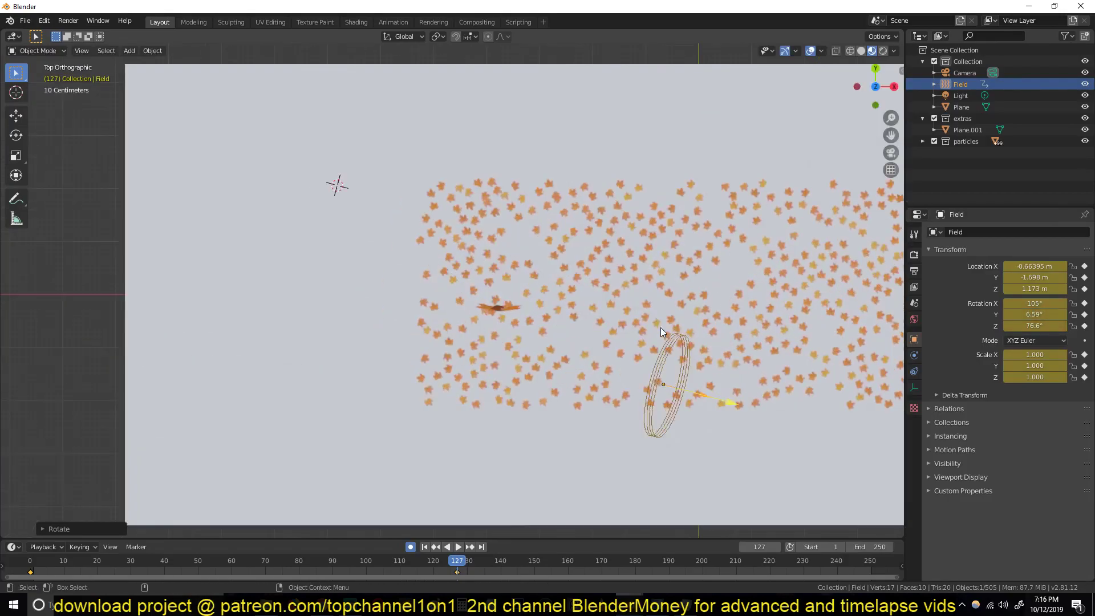
left_click(732, 561)
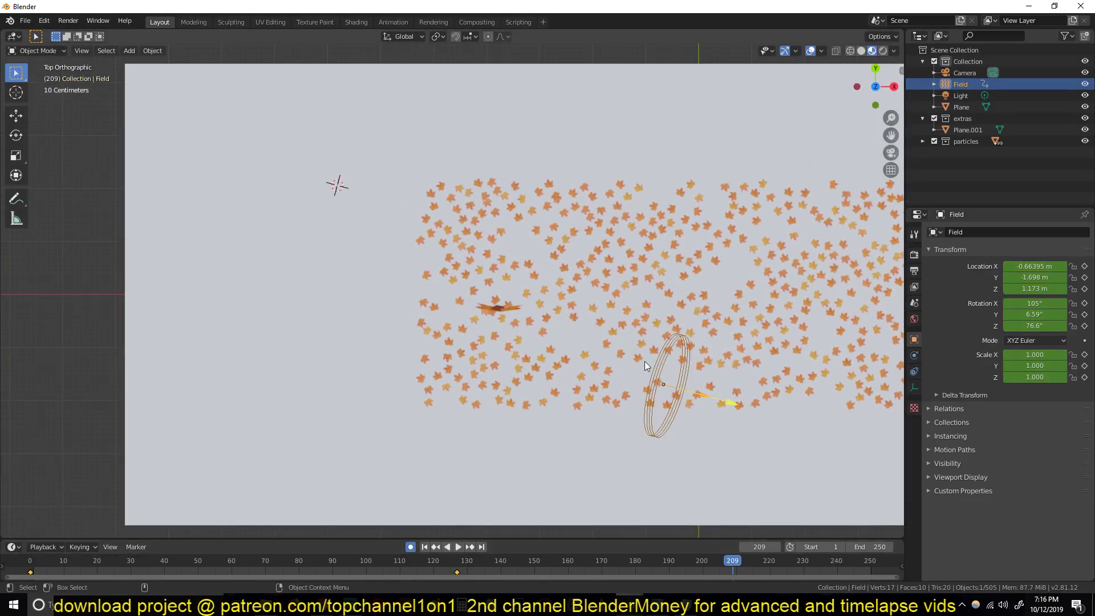
key("r")
left_click(666, 307)
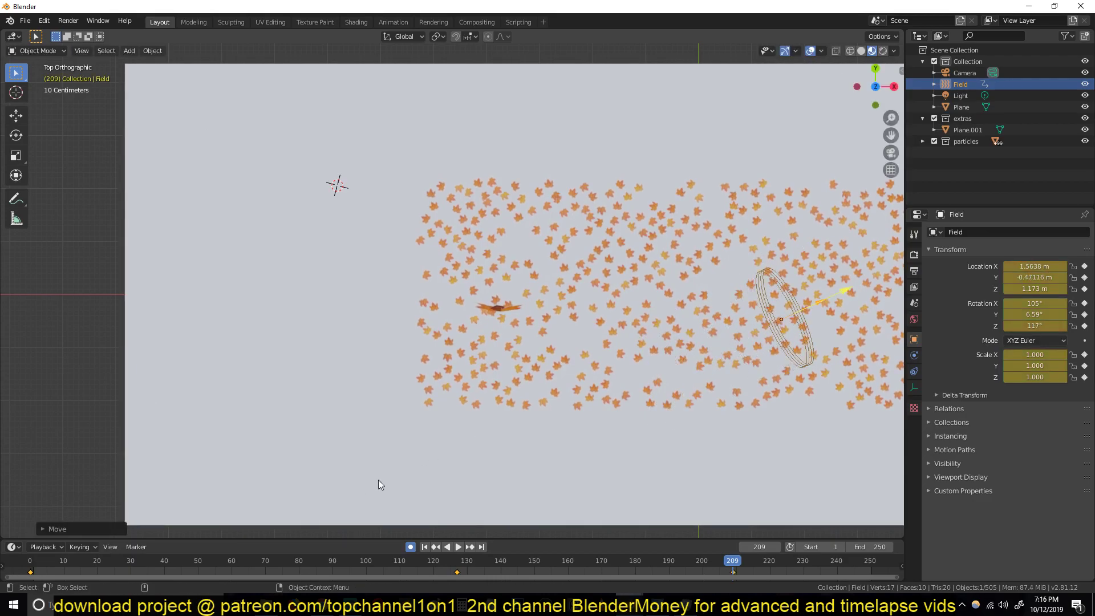
Key the wind field at frame 63 lowered to a height of about 0.33 m and turned to about 120° about Z.
left_click(242, 563)
key("r")
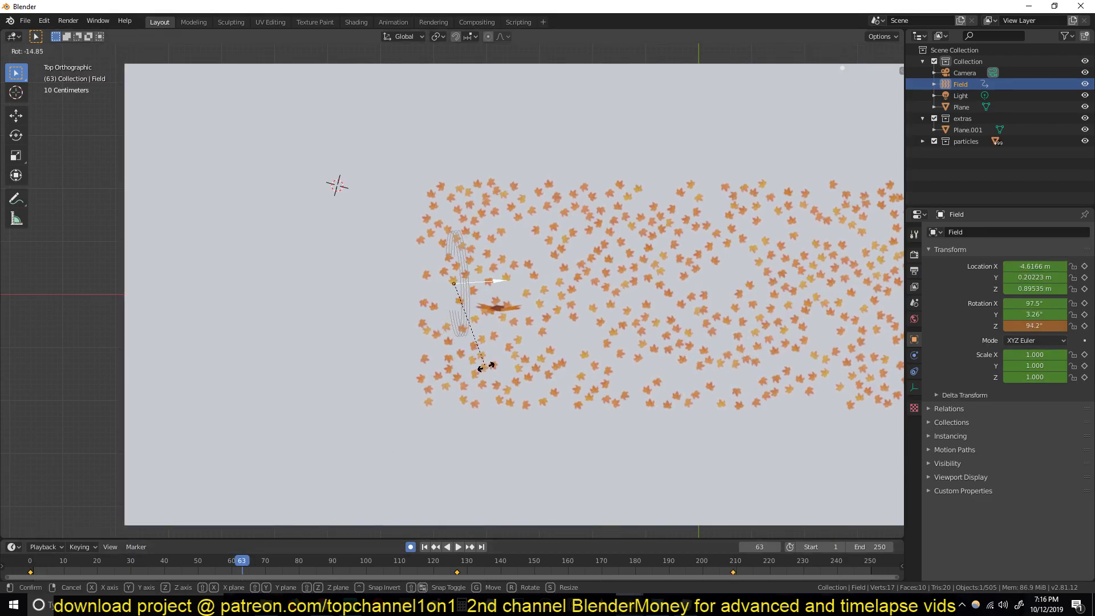
left_click(481, 367)
middle_click_drag(482, 367, 437, 245)
key("g")
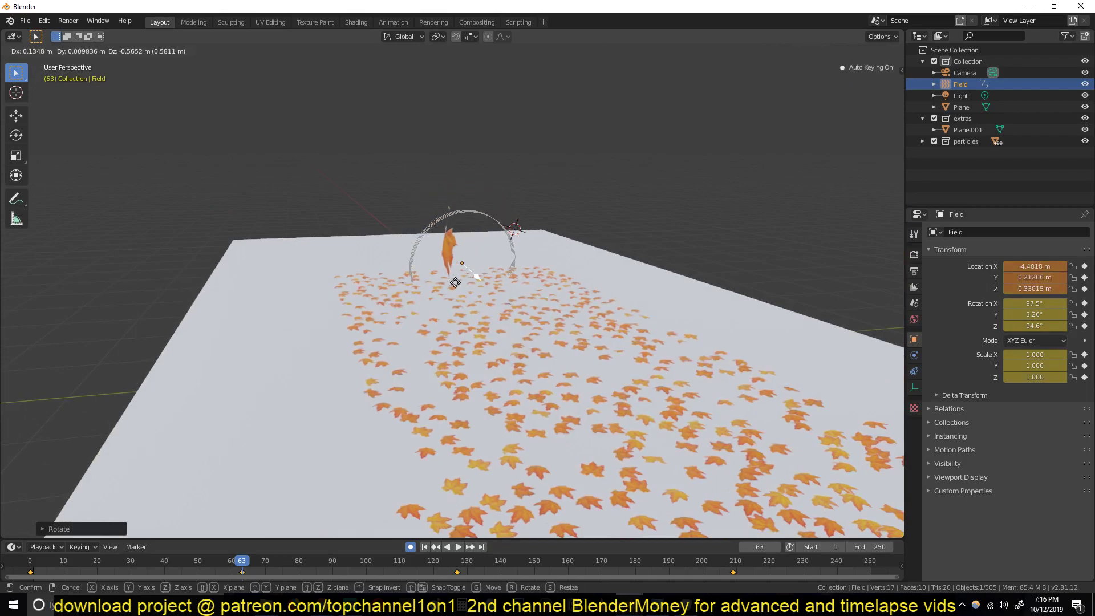
left_click(459, 286)
middle_click_drag(459, 286, 517, 298)
key("r")
key("z")
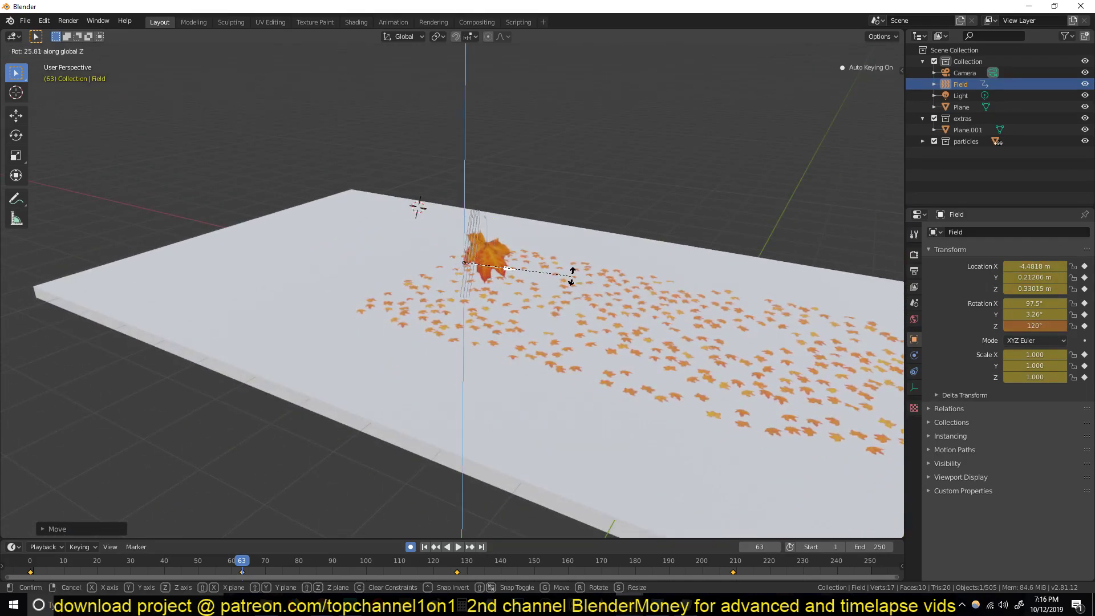
left_click(572, 277)
Play the animation from frame 0 to check the wind field's keyed motion, and go back to frame 0.
left_click(29, 562)
key("space")
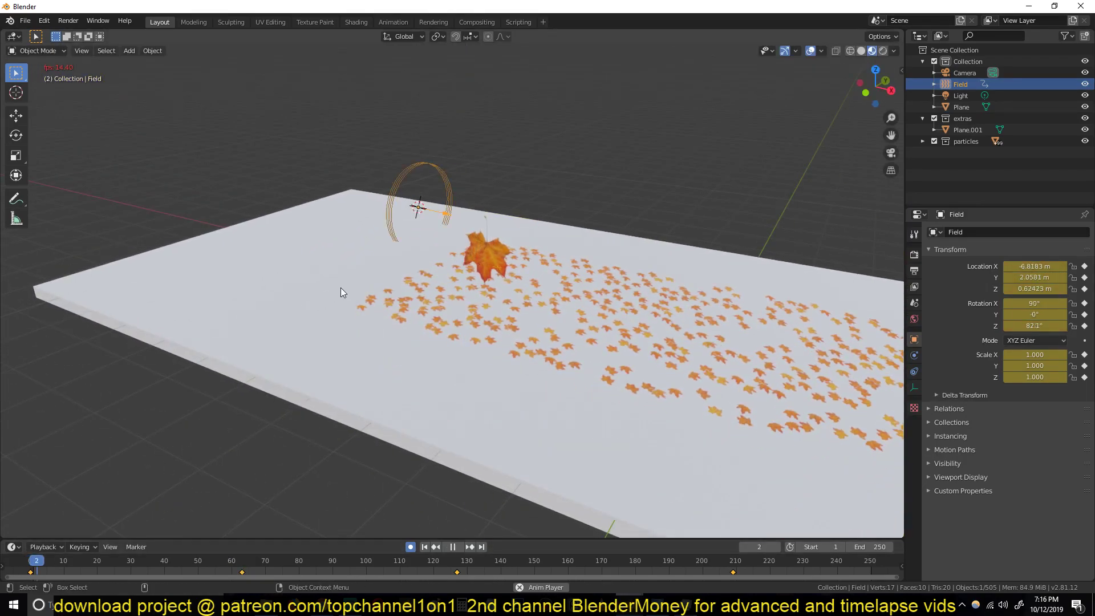
middle_click_drag(341, 287, 361, 287)
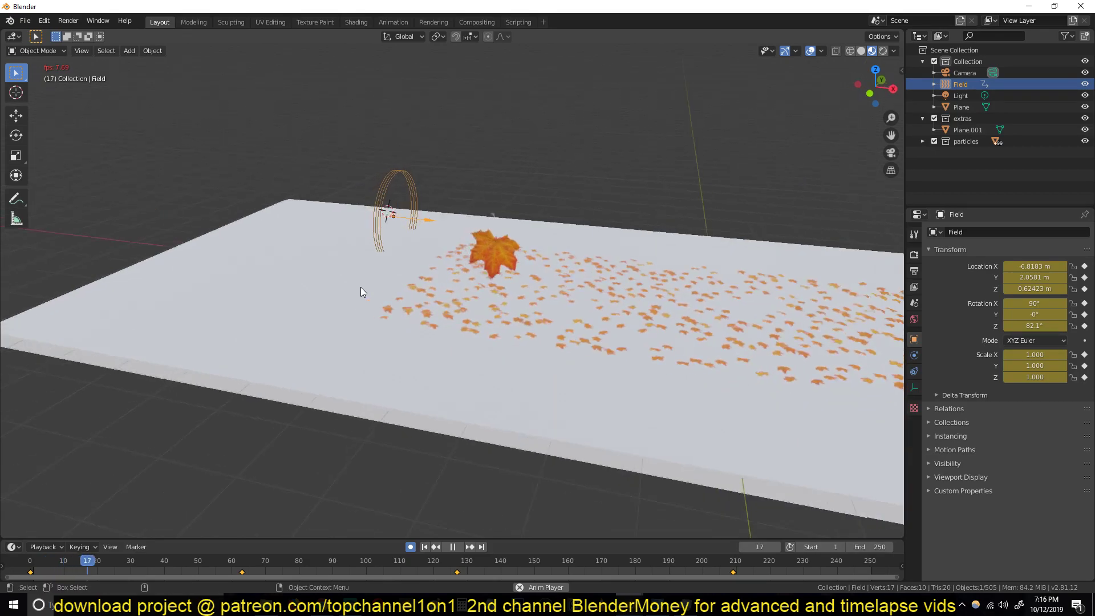
key("space")
left_click_drag(31, 562, 20, 570)
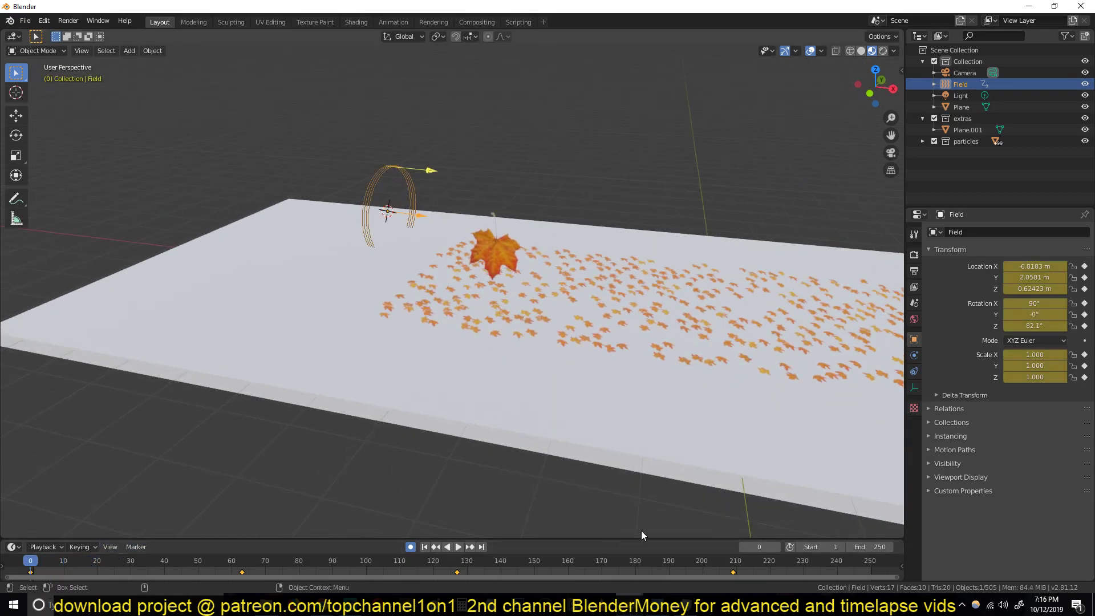
Scale the wind field's keyframes toward frame 0 so the last one lands near frame 87, and set the end frame to 100.
key("s")
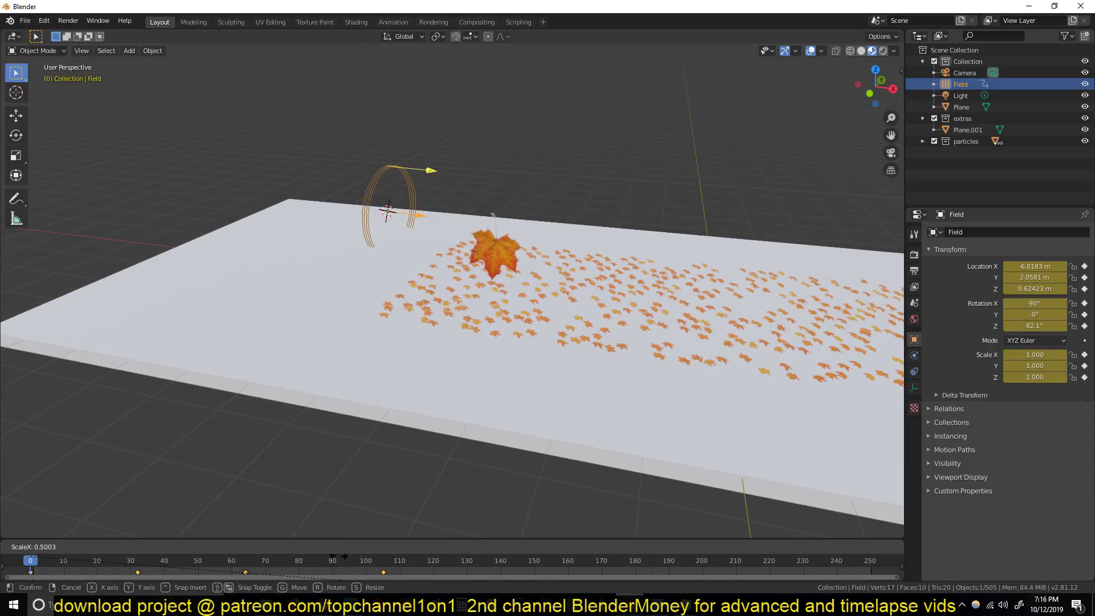
left_click(285, 556)
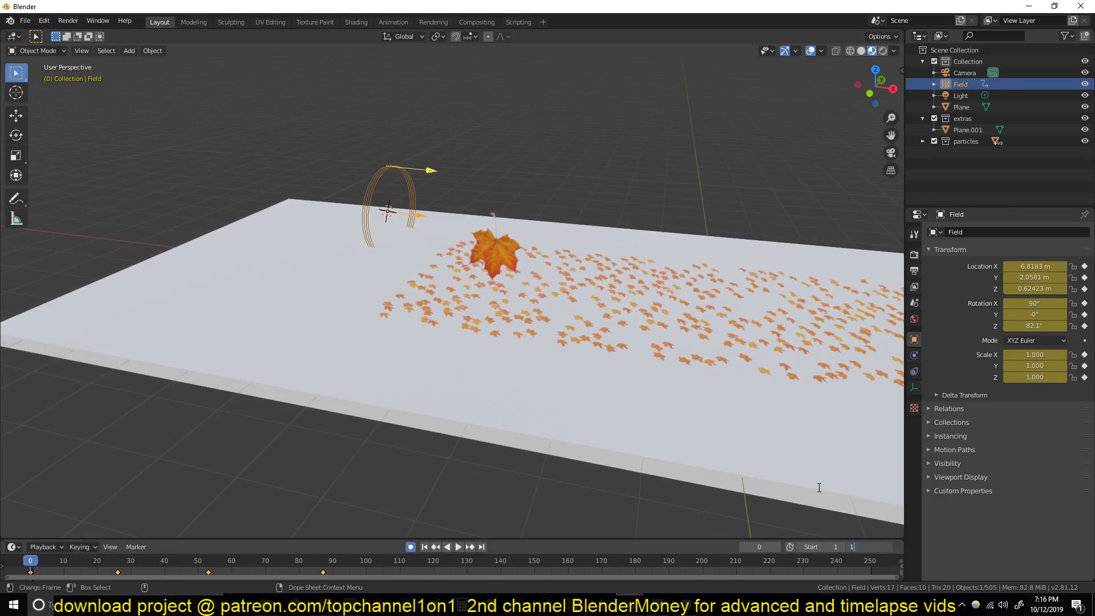
key("BackSpace")
key("Return")
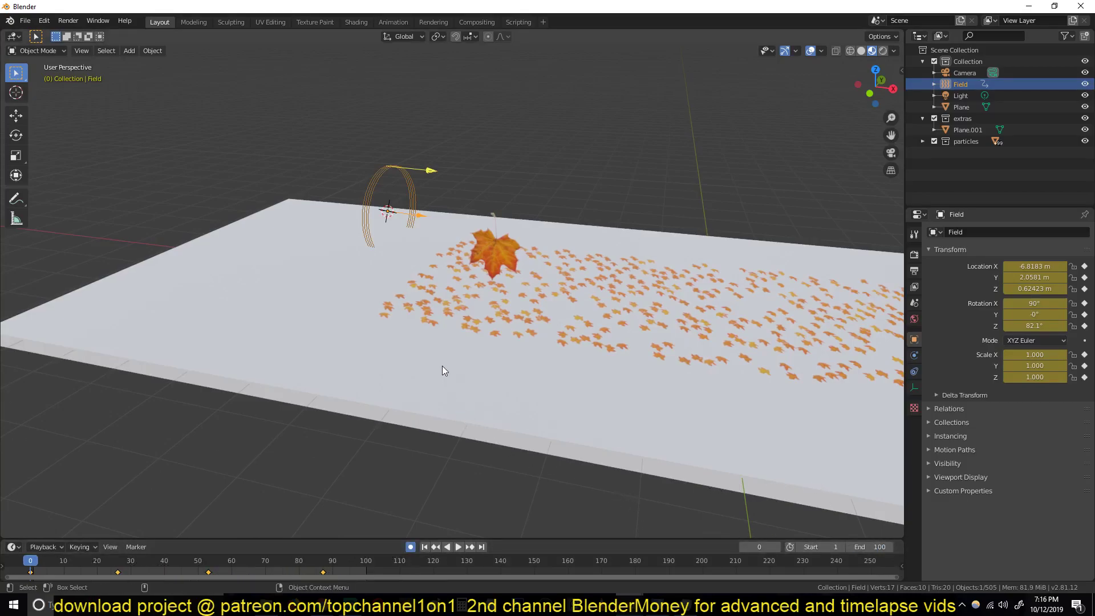
Play the shortened animation from frame 0 to frame 24, watching the leaves and wind field from the side.
key("space")
middle_click_drag(467, 323, 505, 324)
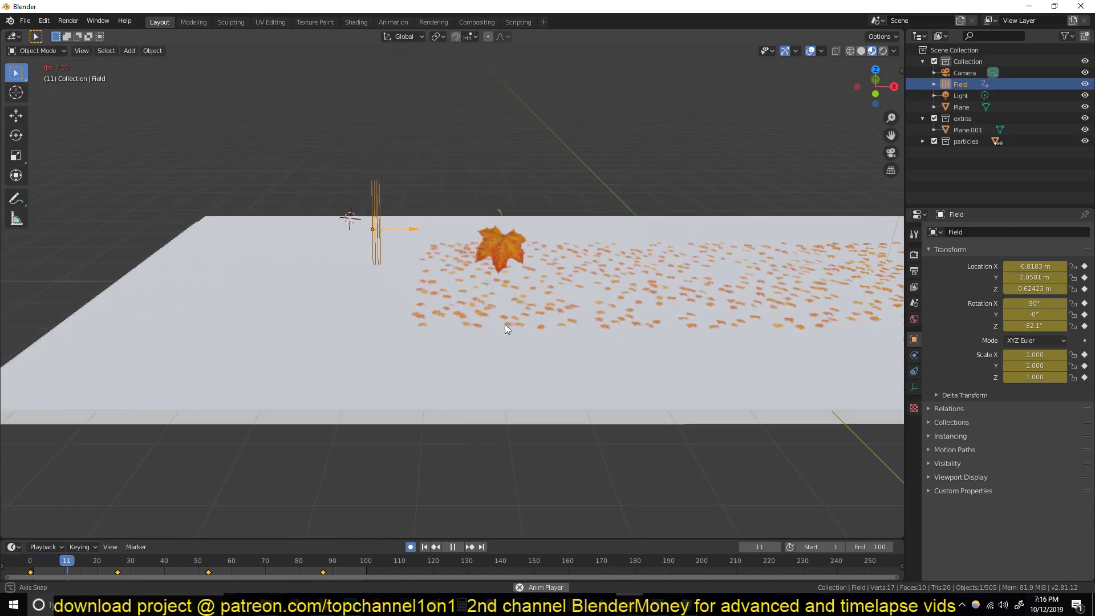
key("space")
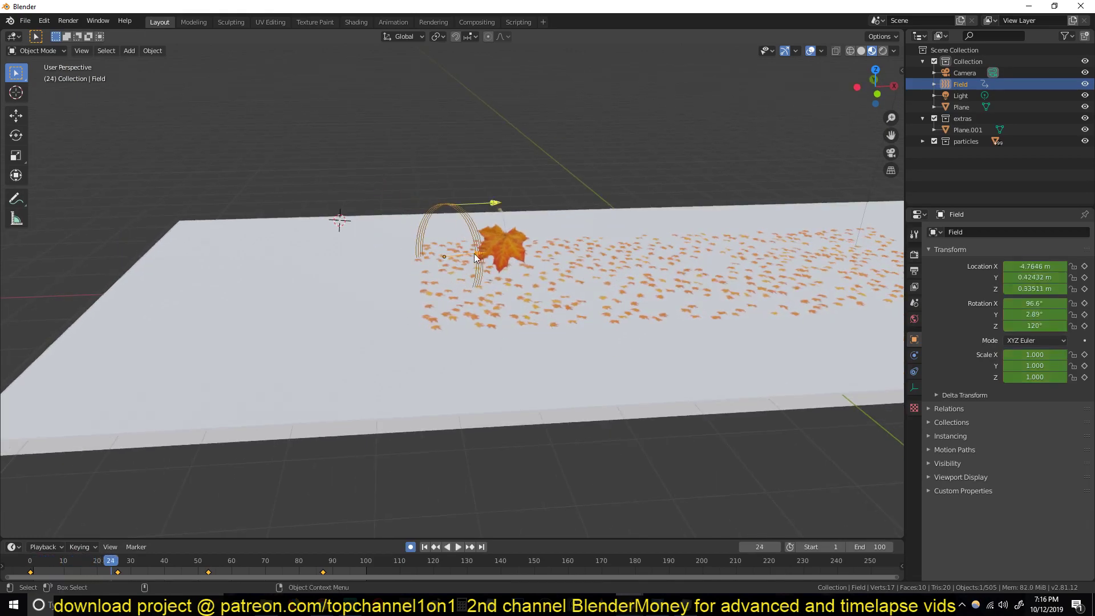
Select the wind field and set its force field Strength to 100.
left_click(432, 216)
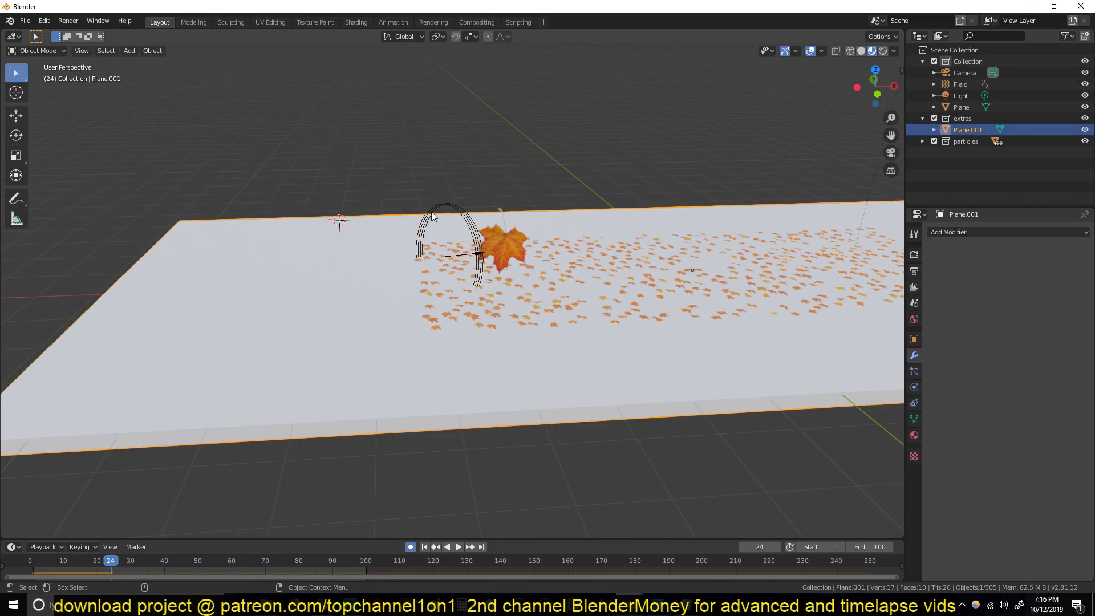
left_click(434, 215)
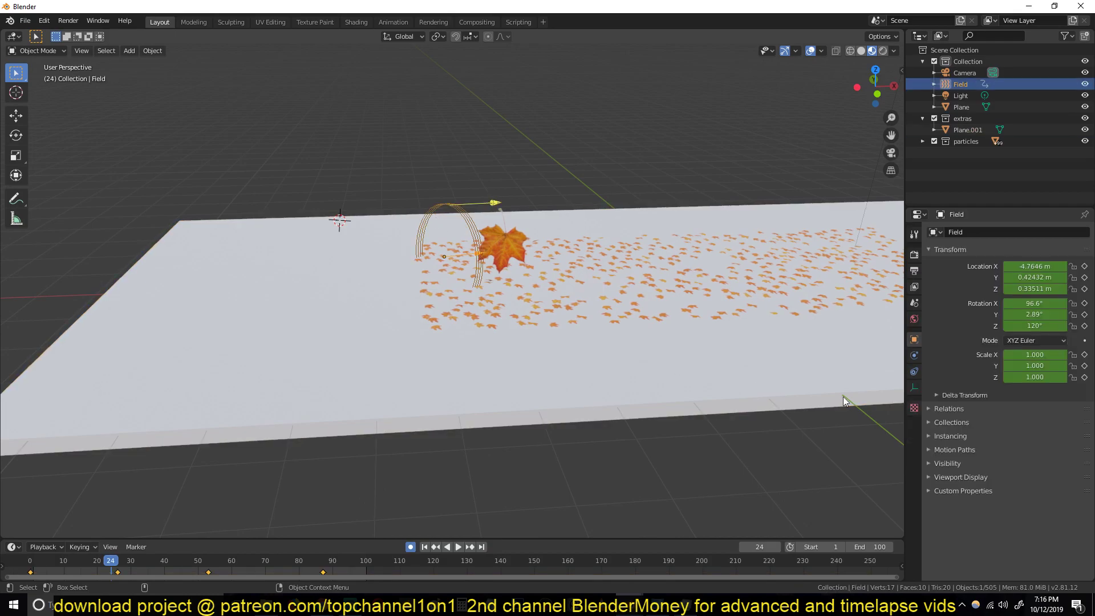
left_click(914, 355)
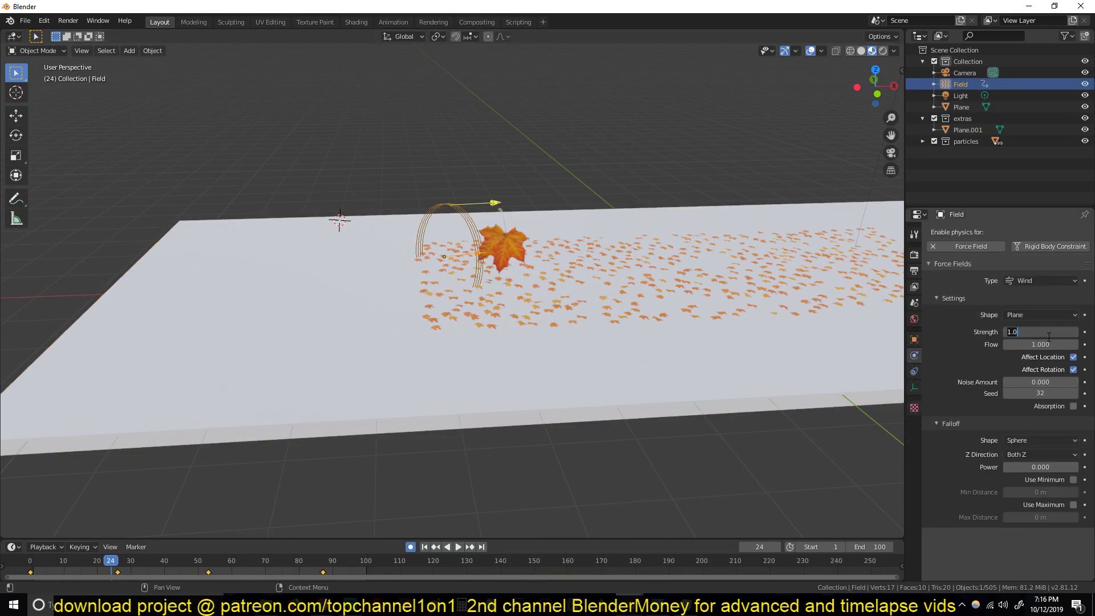
key("Return")
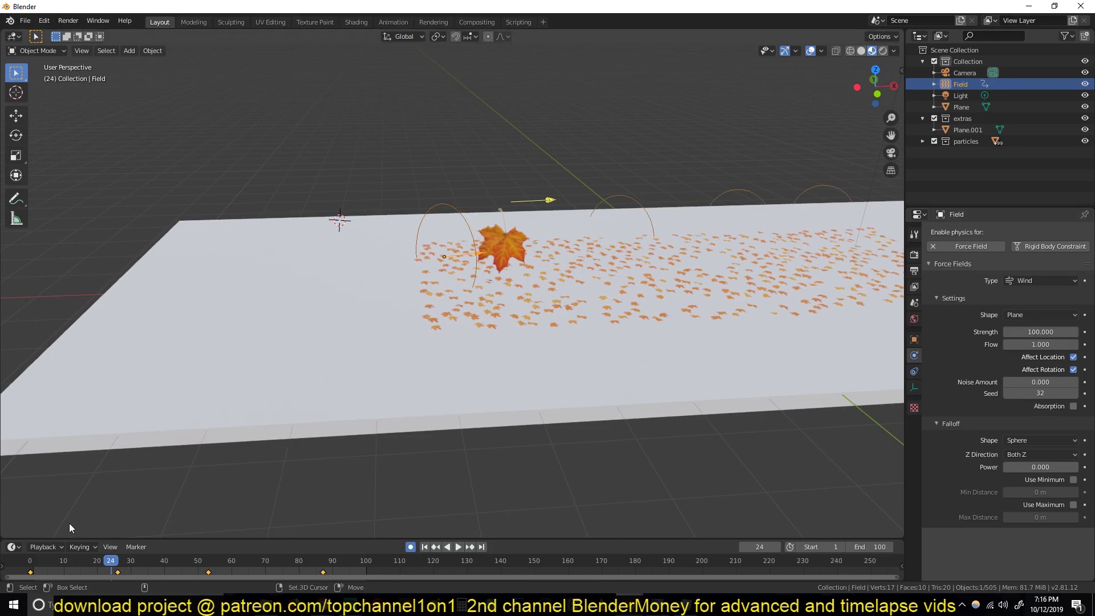
Replay the simulation from frame 0 to watch how the stronger wind moves the leaves, and return to frame 0.
key("shift+Left")
key("space")
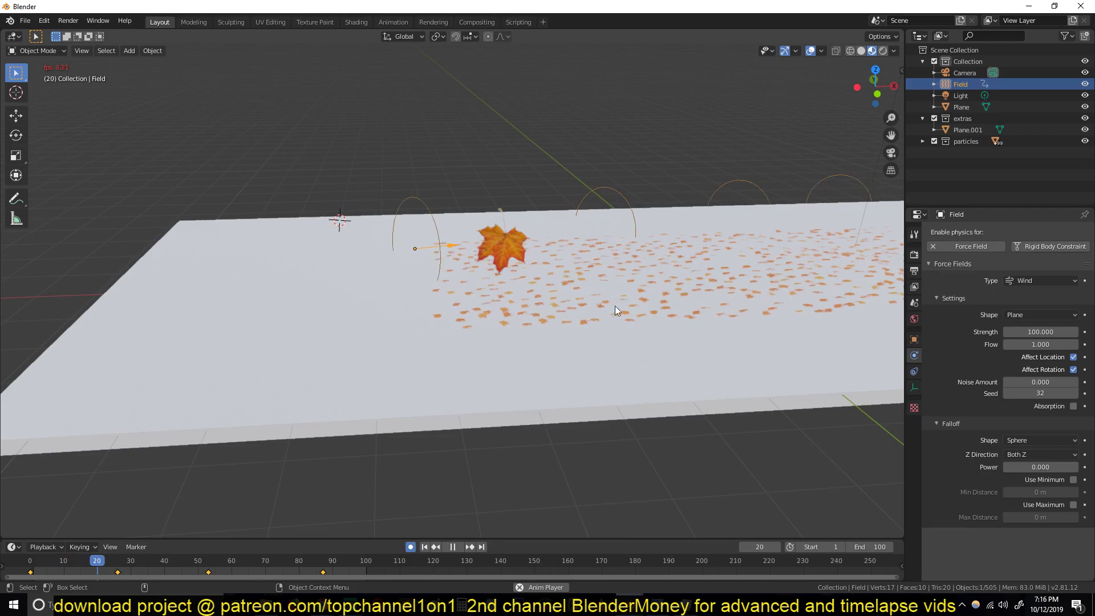
key("Escape")
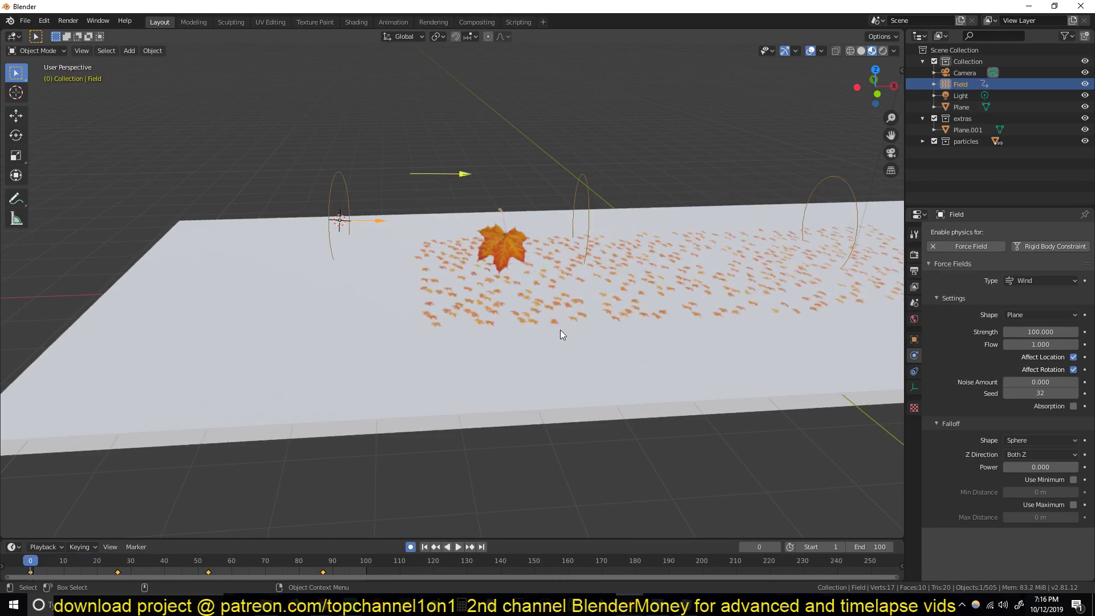
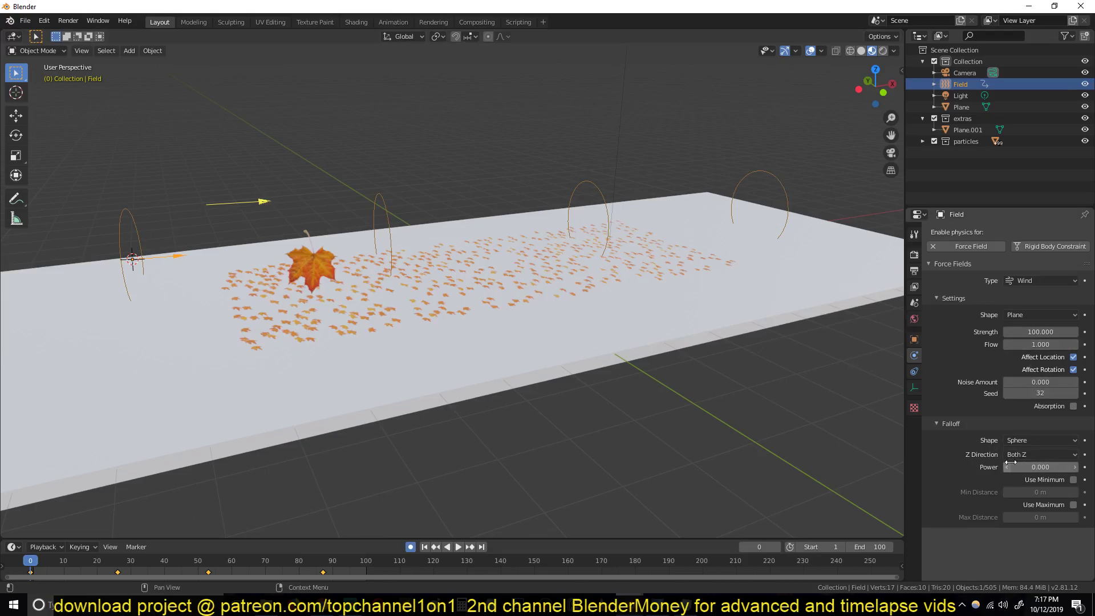
Enable the wind field's maximum falloff distance, set it to 2.3 m, and play the simulation to check the leaves.
left_click(1072, 505)
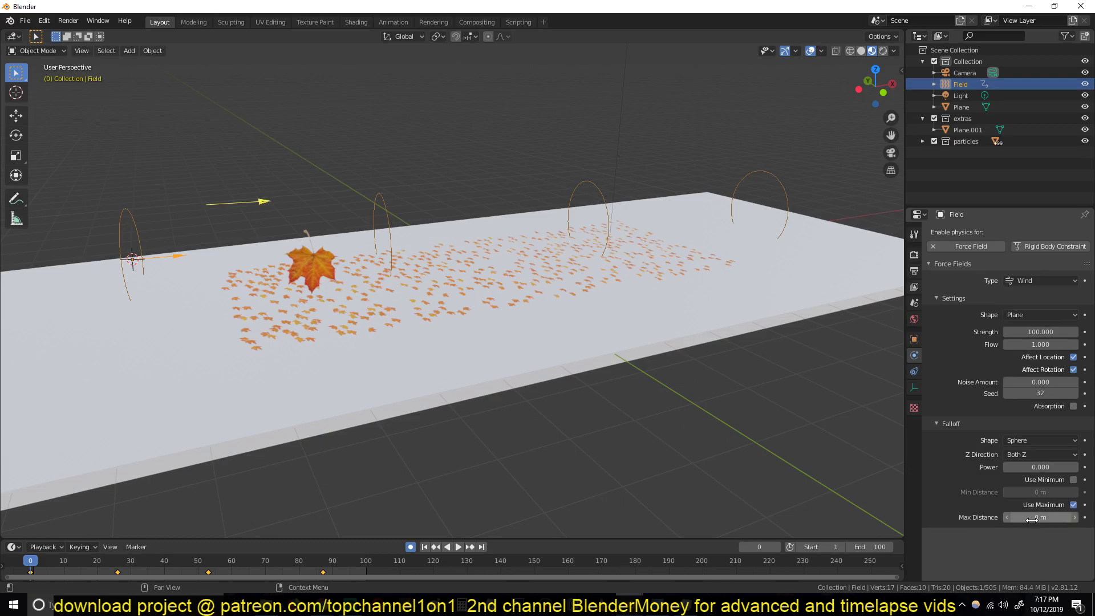
left_click_drag(1039, 517, 1083, 517)
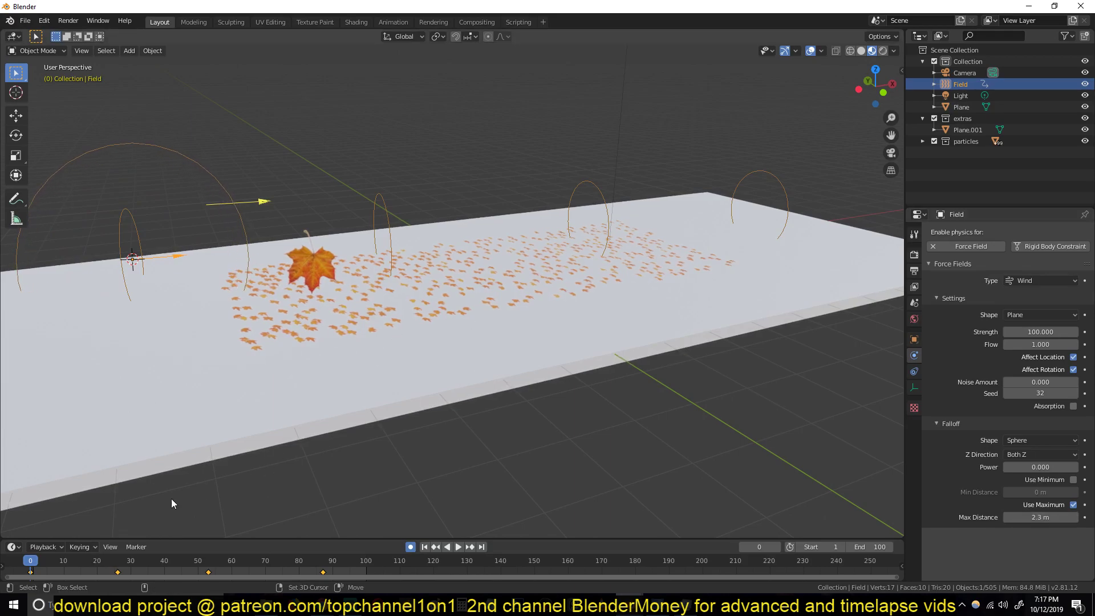
key("space")
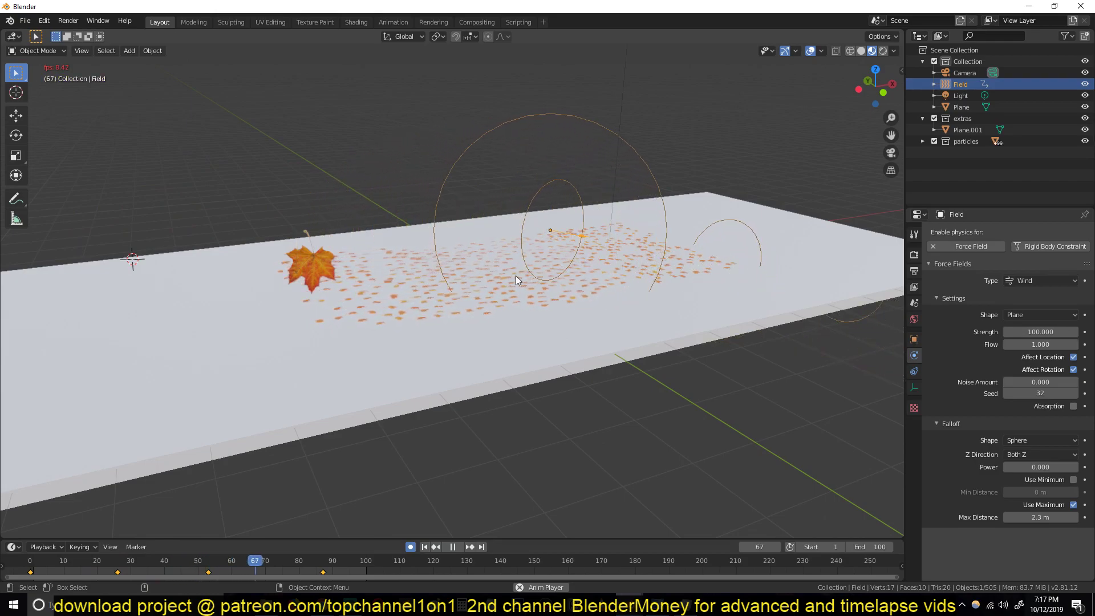
key("Escape")
Select all leaves in the particles collection, set the rigid body Mass to 0.1 kg, and copy it to every selected leaf.
middle_click_drag(522, 286, 490, 314)
scroll(540, 305, "up", 4)
left_click(415, 316)
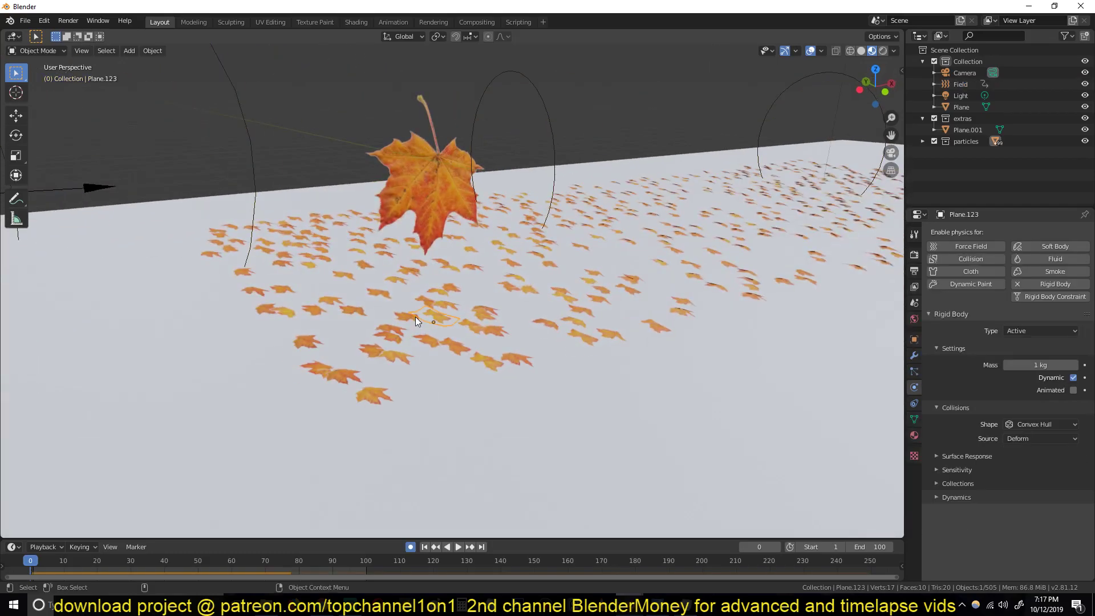
middle_click_drag(415, 317, 475, 329)
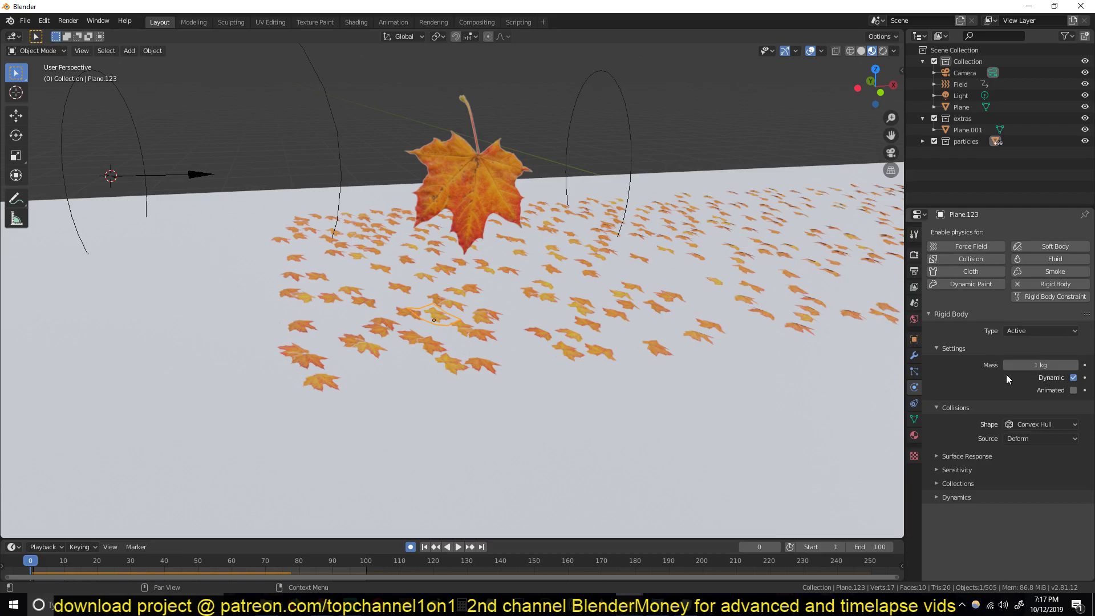
middle_click_drag(518, 309, 475, 320)
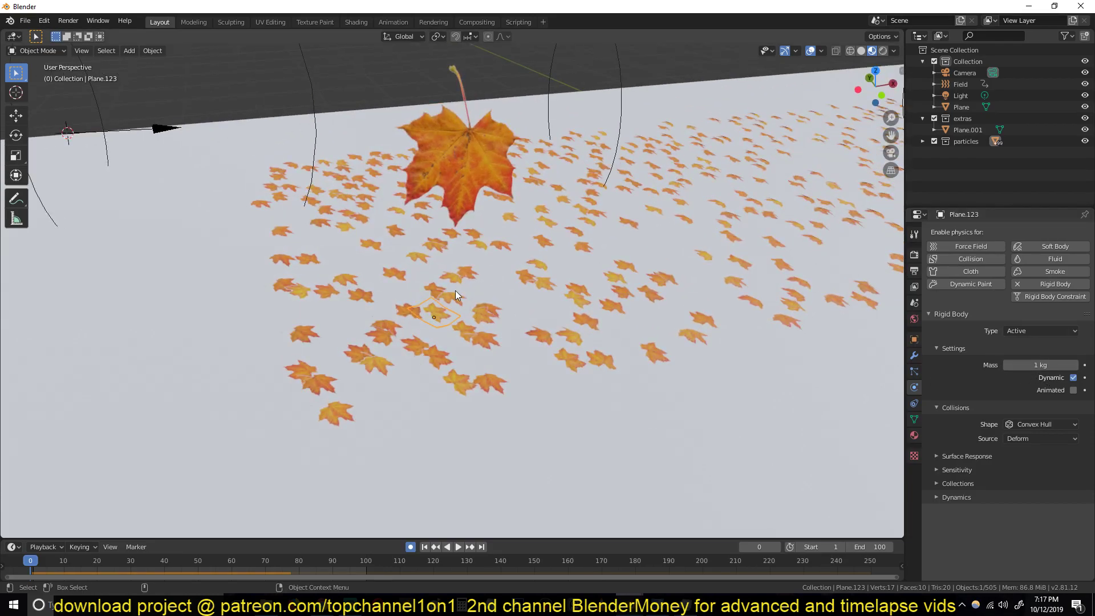
middle_click_drag(458, 292, 461, 310)
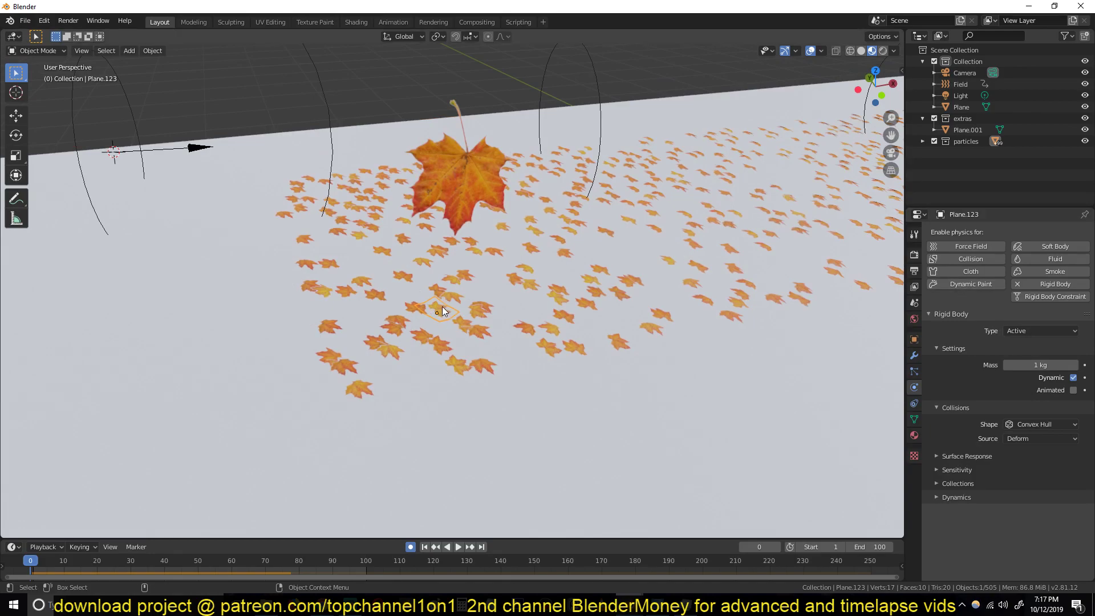
key("shift+g")
left_click(442, 306)
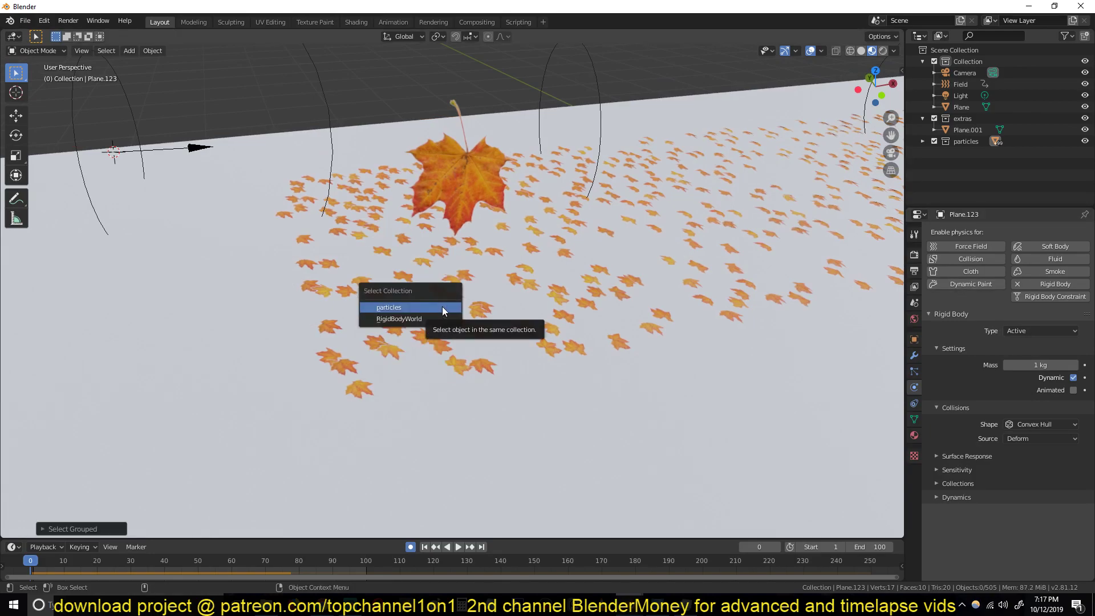
left_click(443, 307)
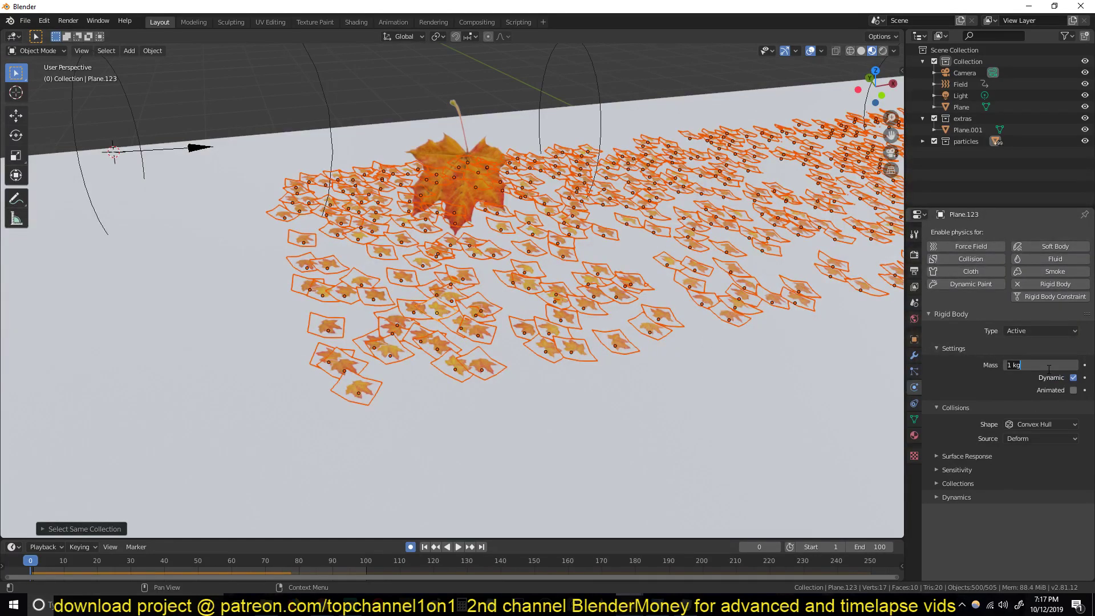
key("Escape")
right_click(1024, 366)
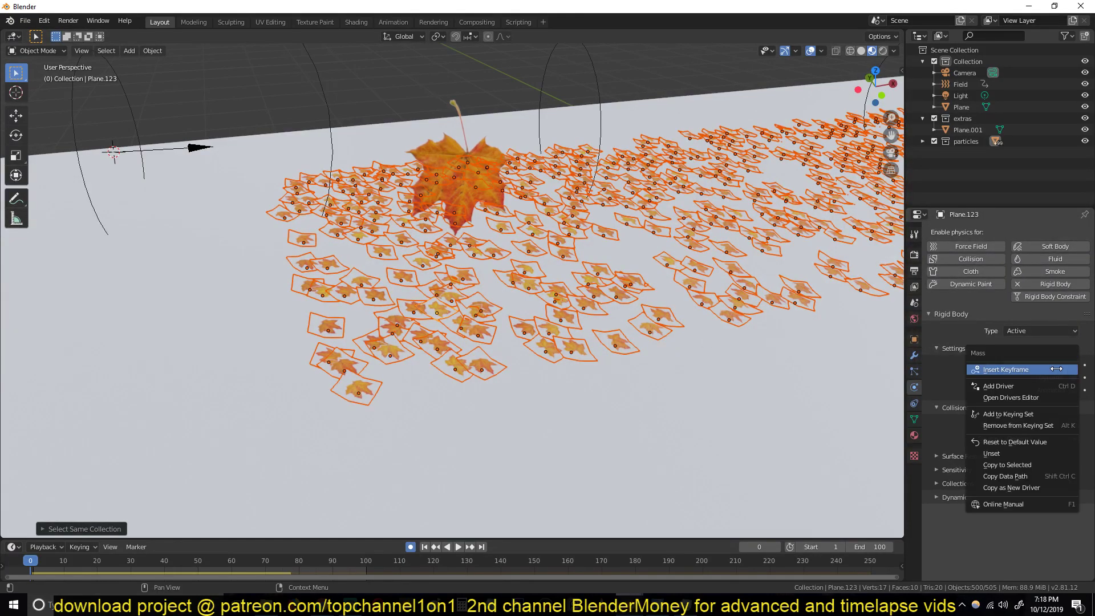
left_click(1016, 465)
Play the simulation from frame 0 to examine how the wind pushes the 0.1 kg leaves, and return to frame 0.
mouse_move(572, 310)
middle_mouse_down()
mouse_move(577, 288)
mouse_move(603, 287)
mouse_move(576, 323)
middle_mouse_up()
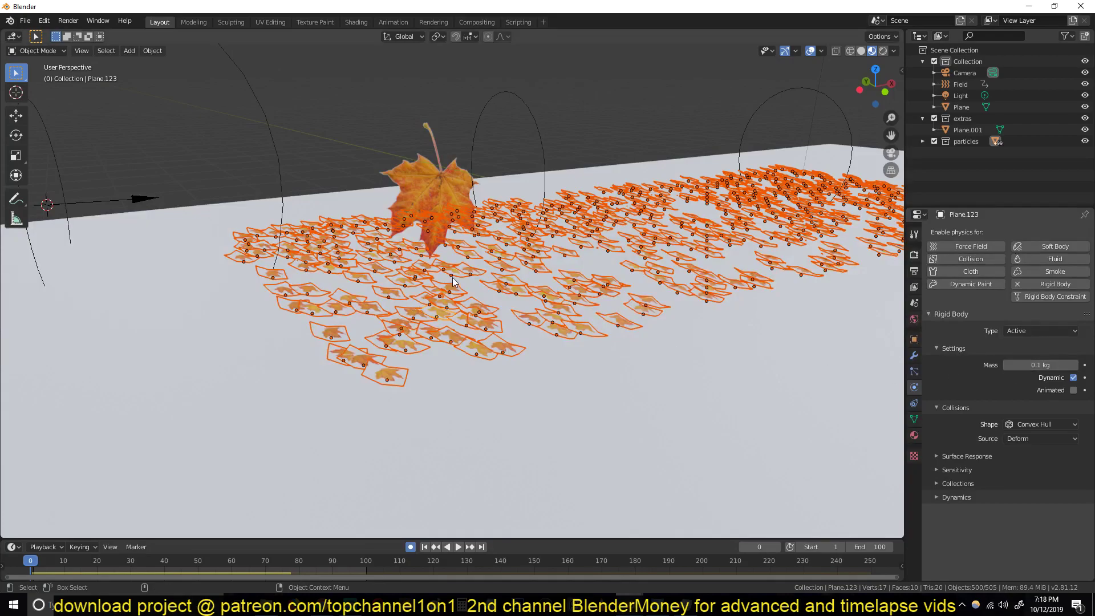
scroll(398, 318, "down", 3)
middle_click_drag(398, 317, 366, 327)
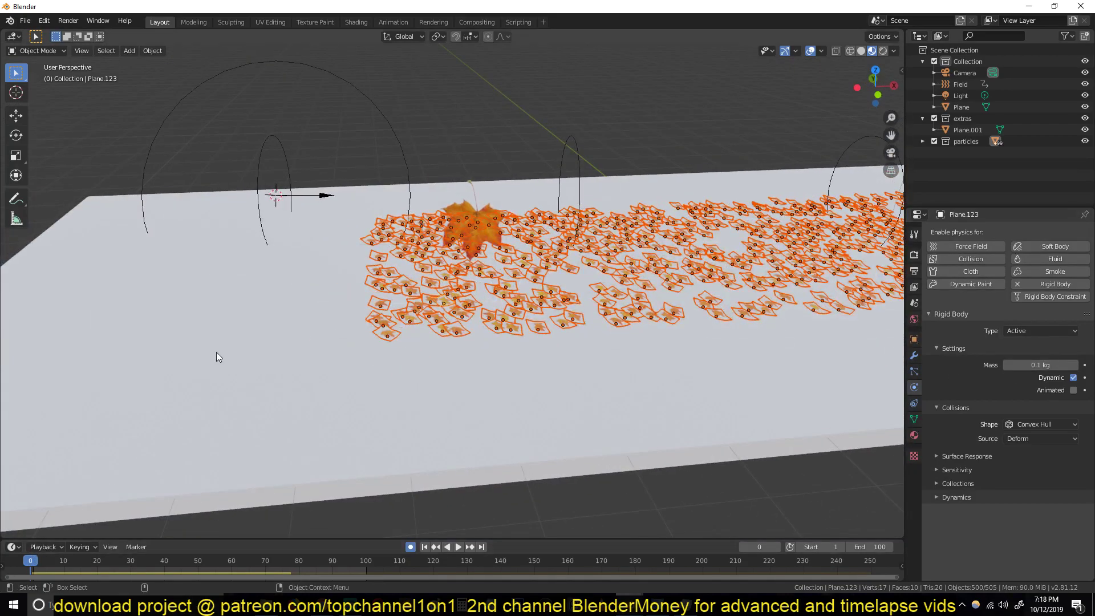
key("space")
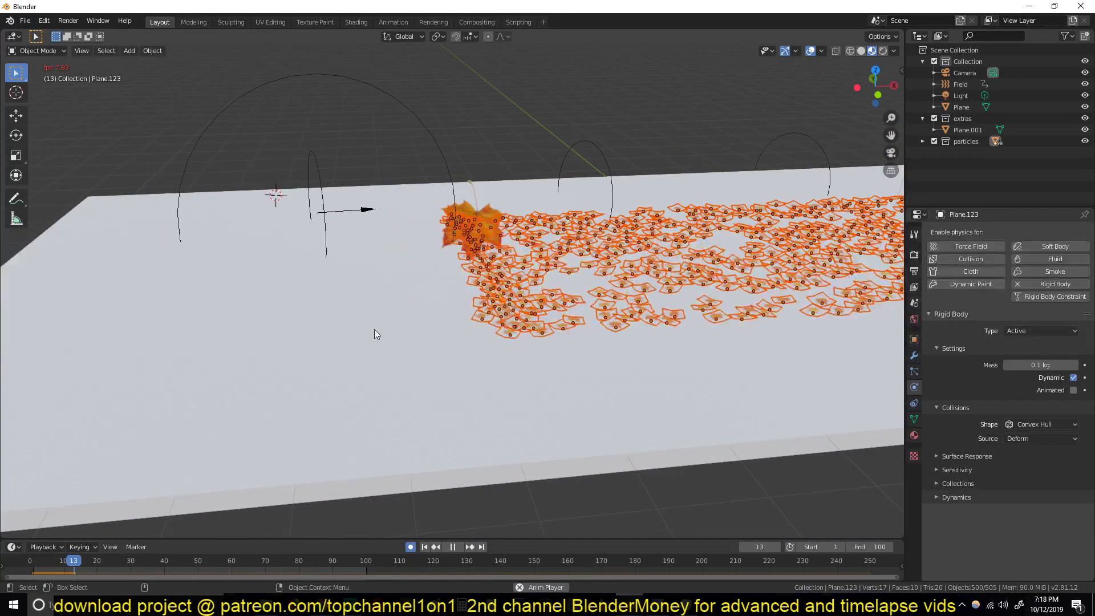
middle_click_drag(394, 320, 410, 310)
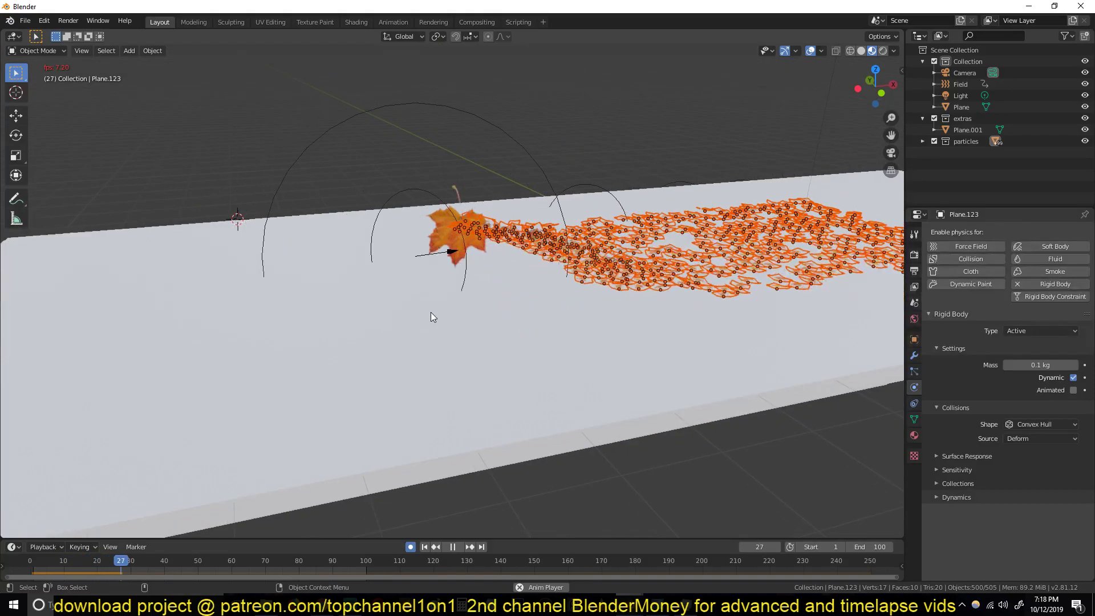
key("Escape")
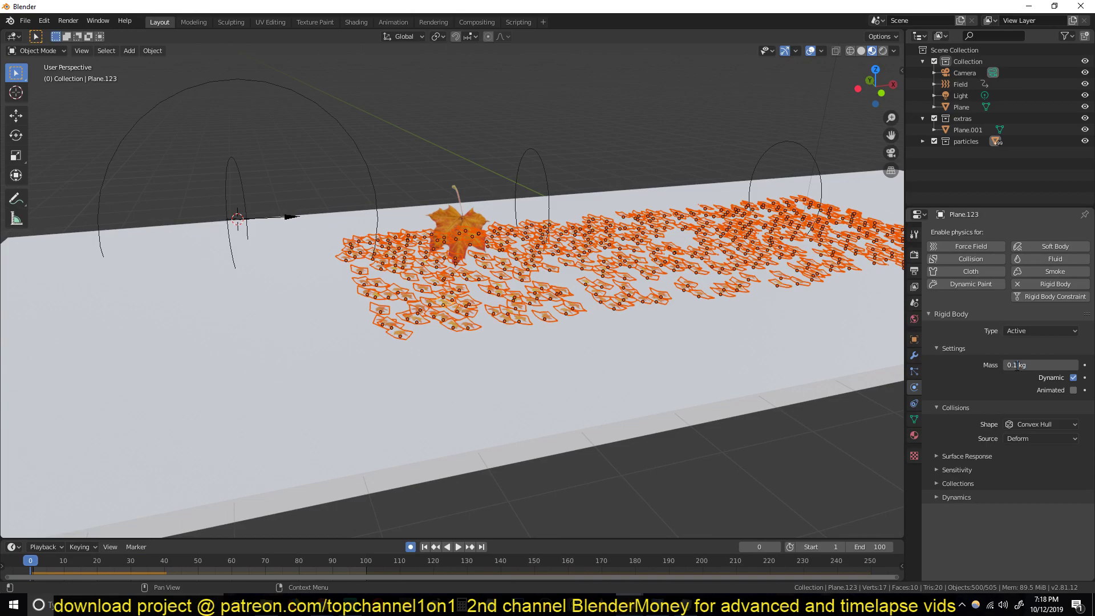
Set the rigid body Mass to 0.01 kg and copy the value to all selected leaves.
type("0")
key("Return")
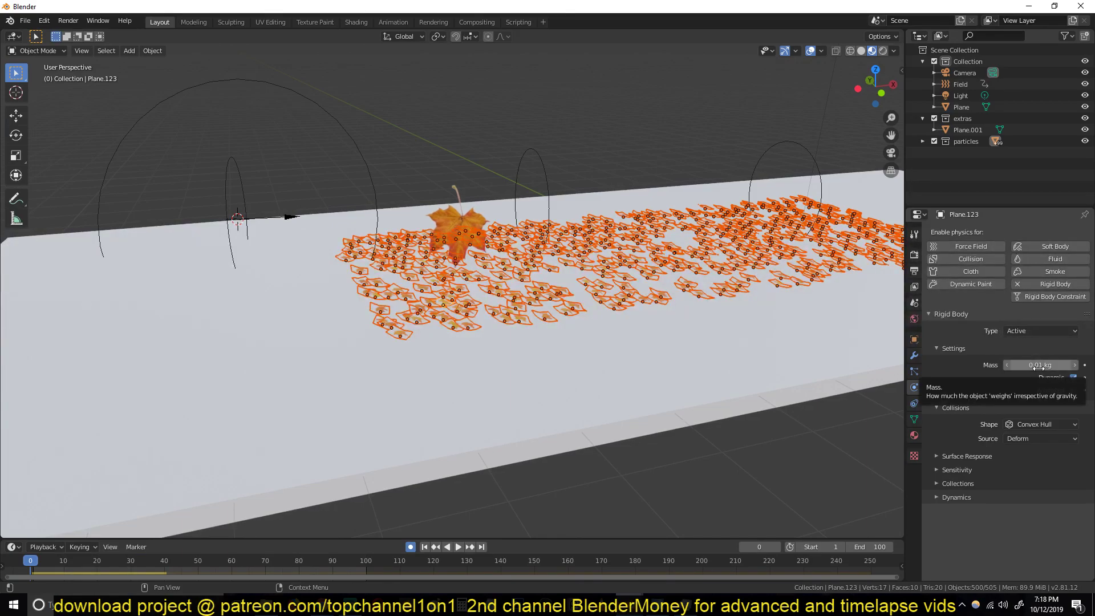
middle_click_drag(541, 309, 550, 312)
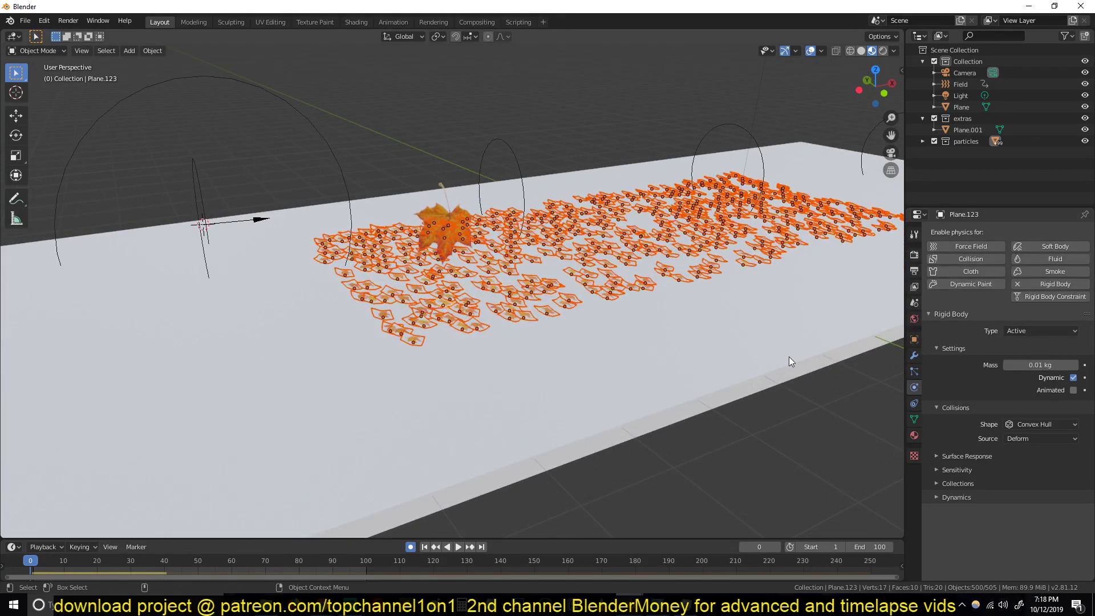
right_click(1037, 365)
left_click(1018, 369)
Play the simulation with the 0.01 kg leaves, deselect everything, and replay it from frame 0 from another angle.
key("space")
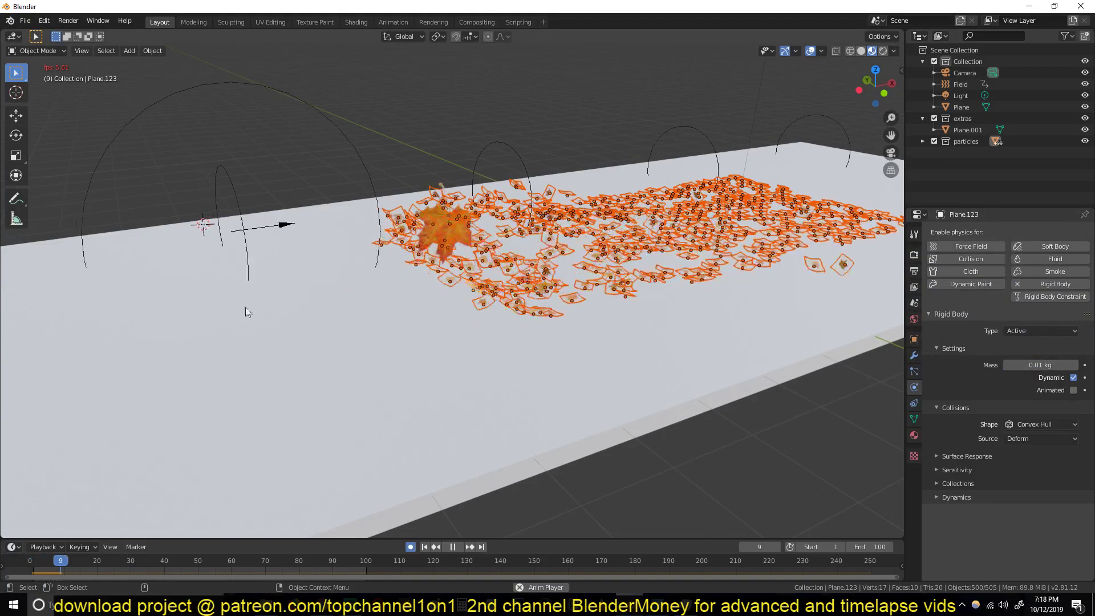
key("space")
key("alt+a")
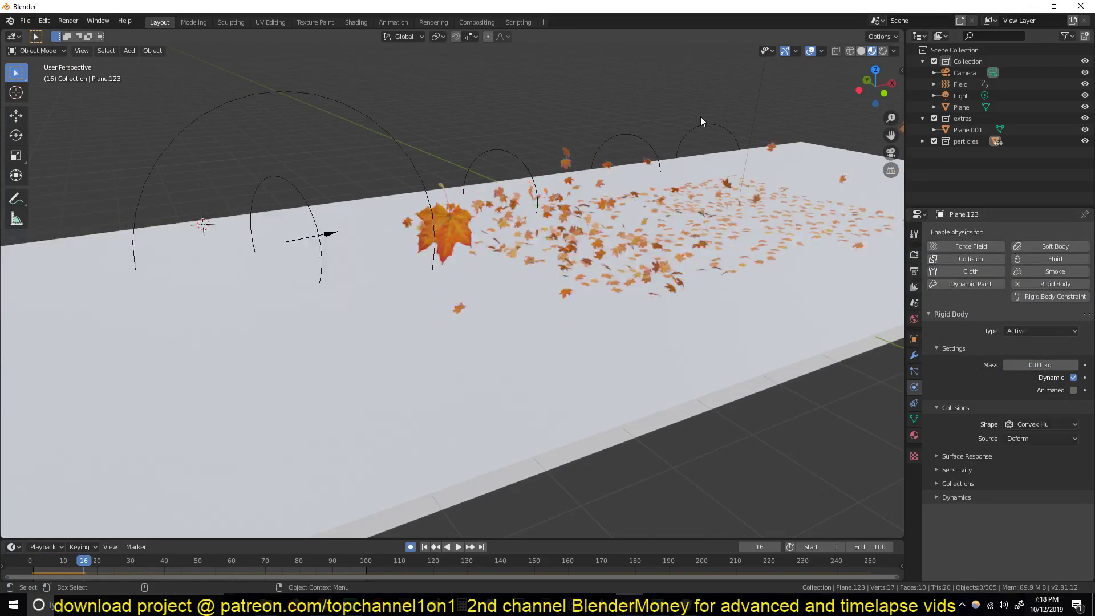
middle_click_drag(701, 116, 281, 382)
left_click(29, 565)
key("space")
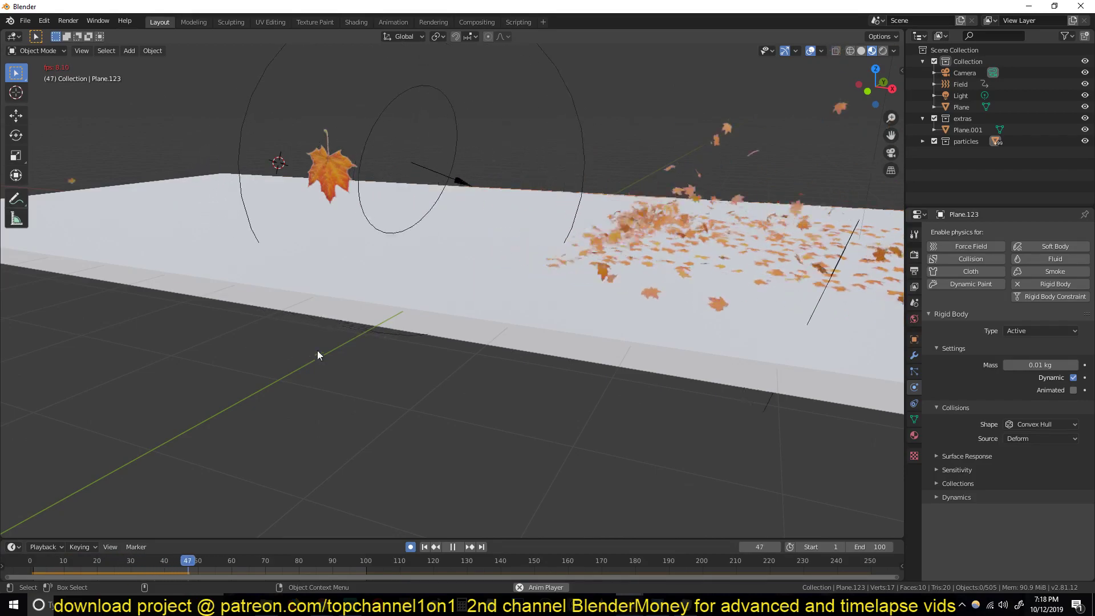
scroll(431, 366, "down", 4)
middle_click_drag(432, 366, 537, 380)
key("Escape")
scroll(469, 370, "up", 4)
Switch to the other Blender window with leaves.blend to compare its leaf simulation, and return to the current scene.
mouse_move(628, 606)
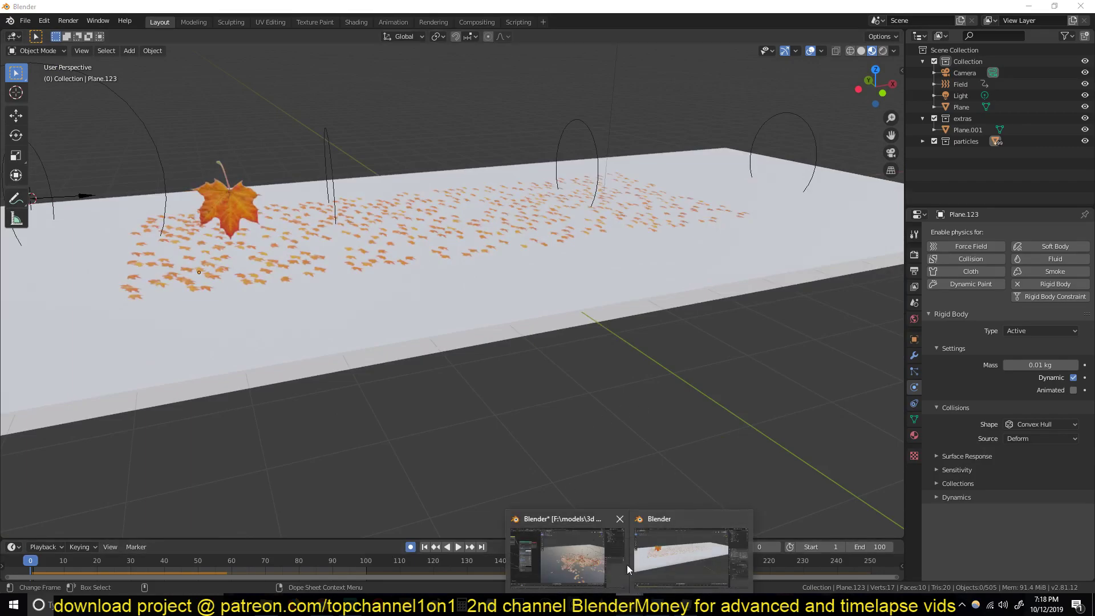
left_click(594, 562)
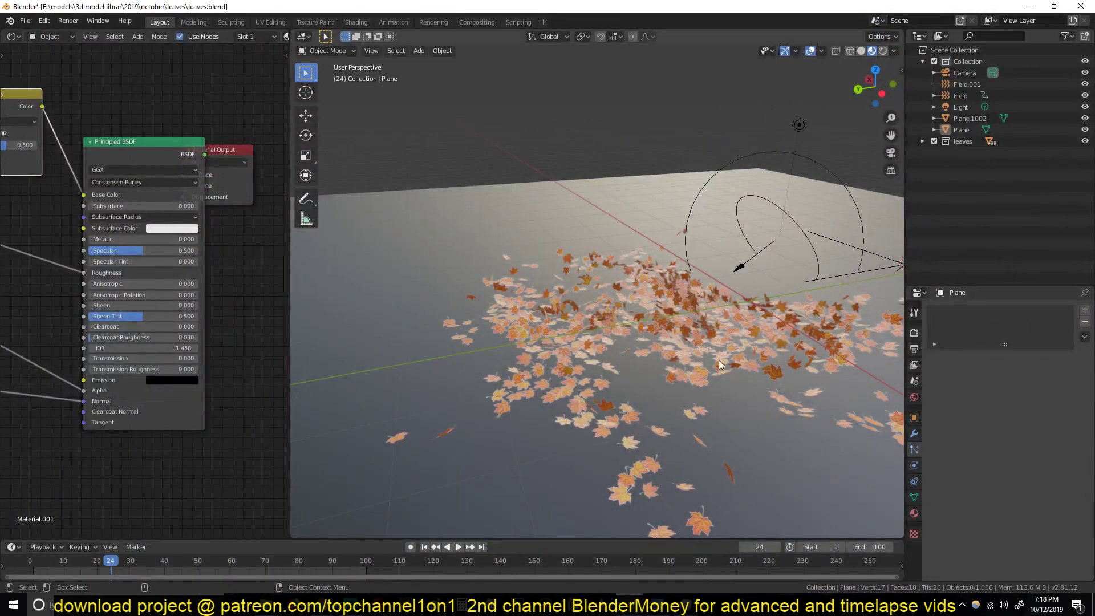
left_click(1030, 7)
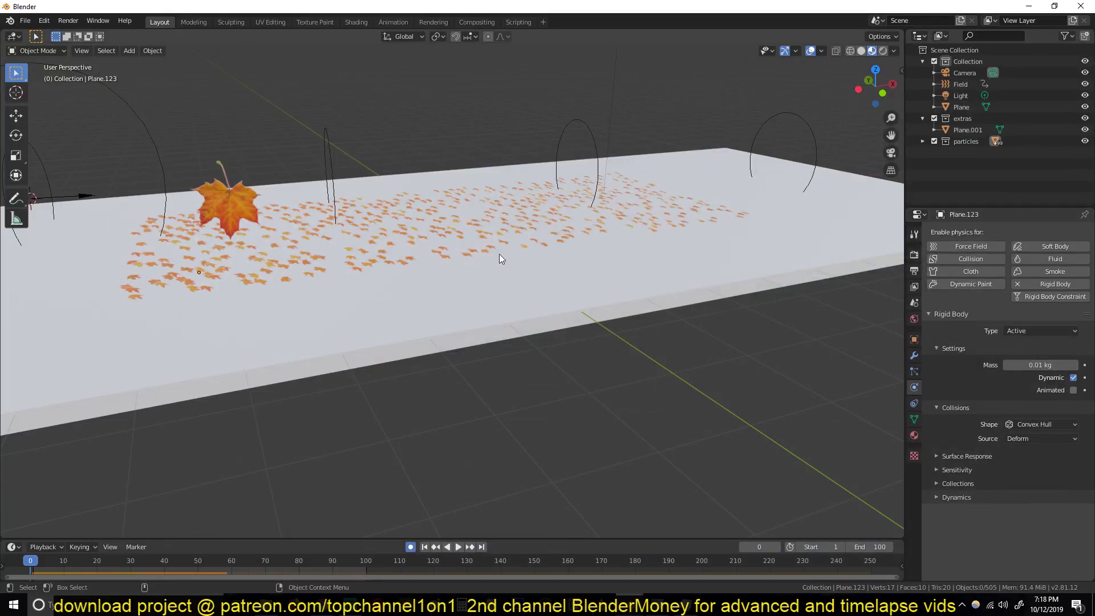
Select the wind force field, play the simulation to see how strongly it throws the leaves, and return to frame 0.
middle_click_drag(499, 254, 433, 244)
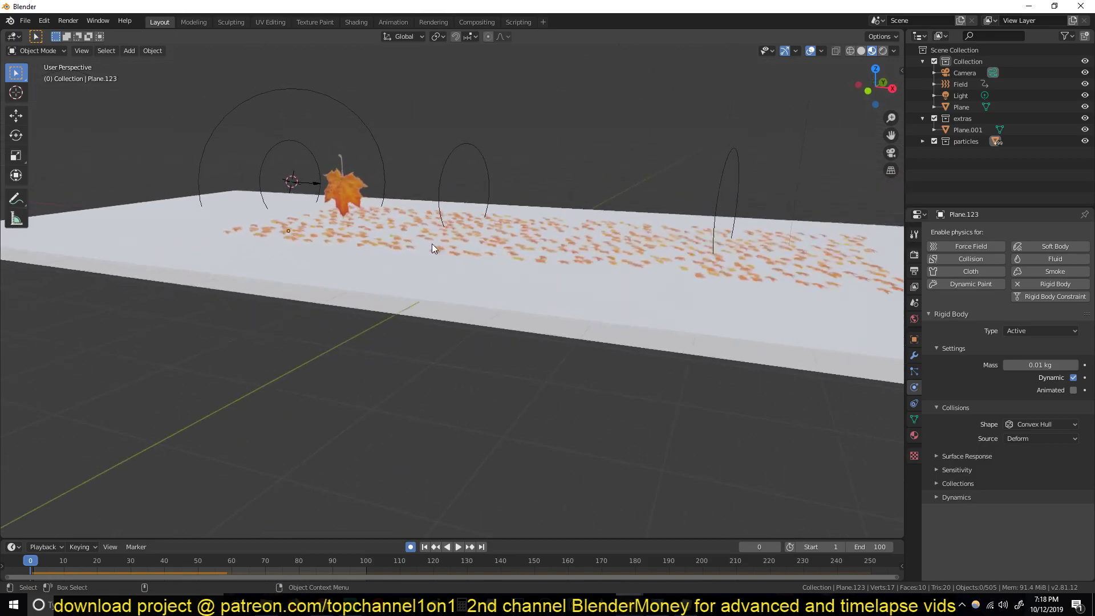
left_click(447, 163)
middle_click_drag(447, 163, 744, 311)
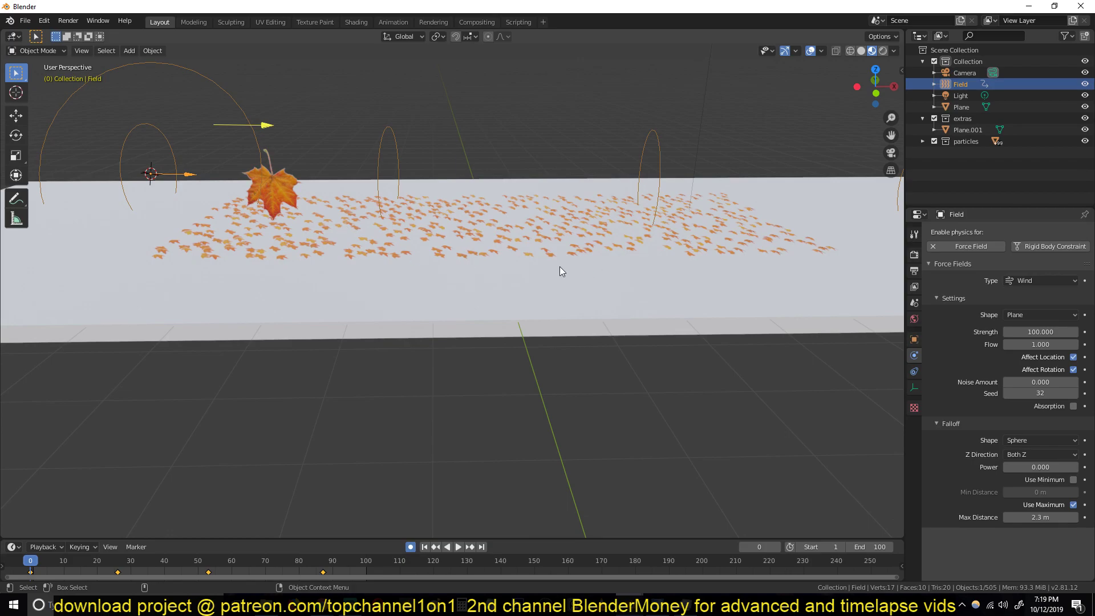
middle_click_drag(426, 278, 455, 277)
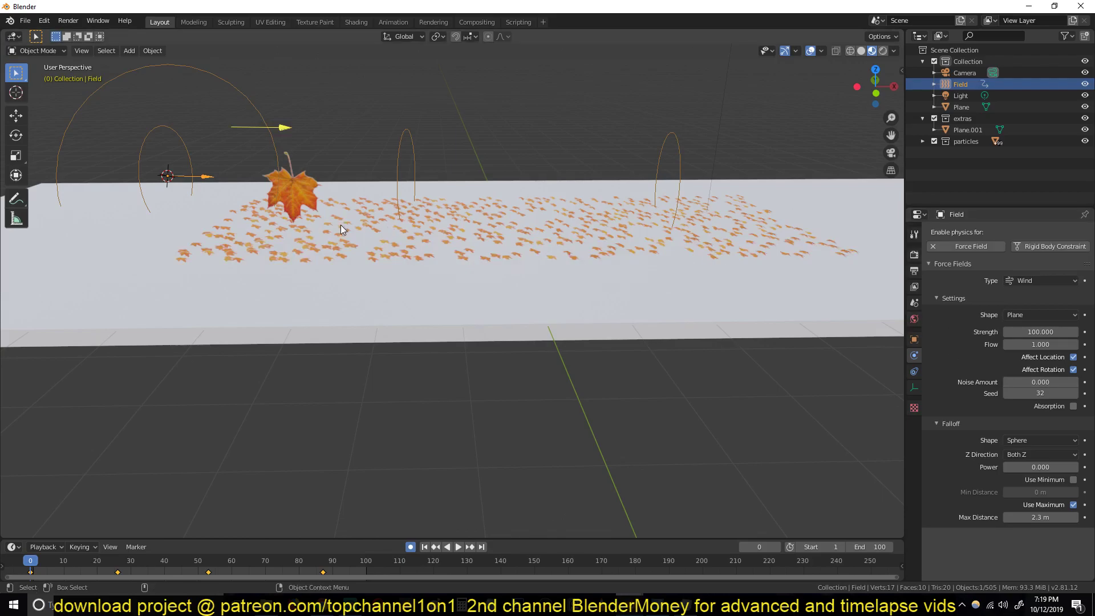
middle_click_drag(341, 225, 484, 227)
key("space")
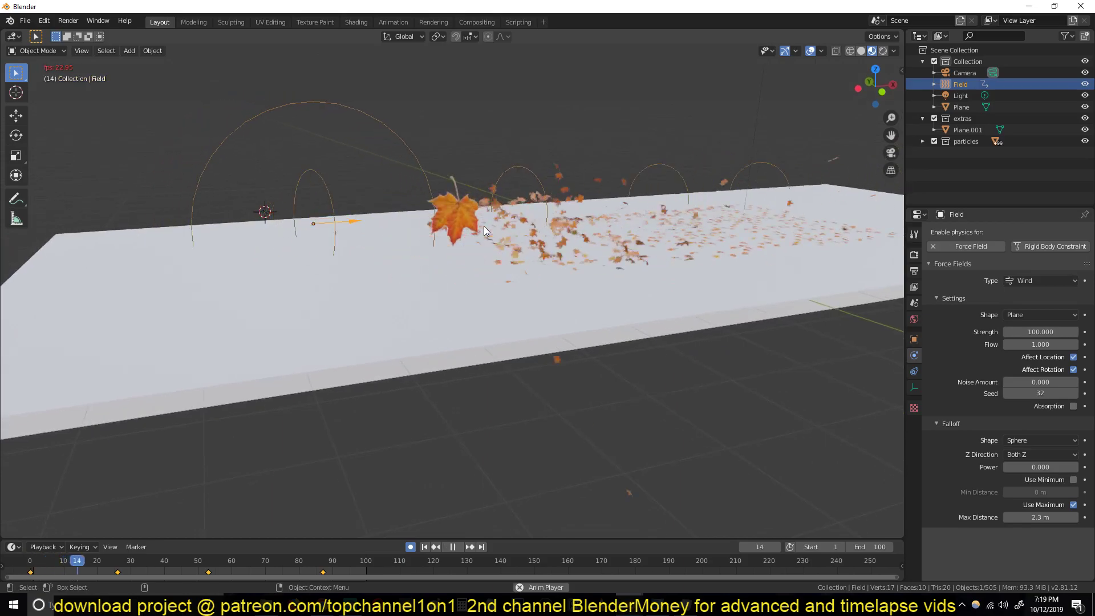
key("Escape")
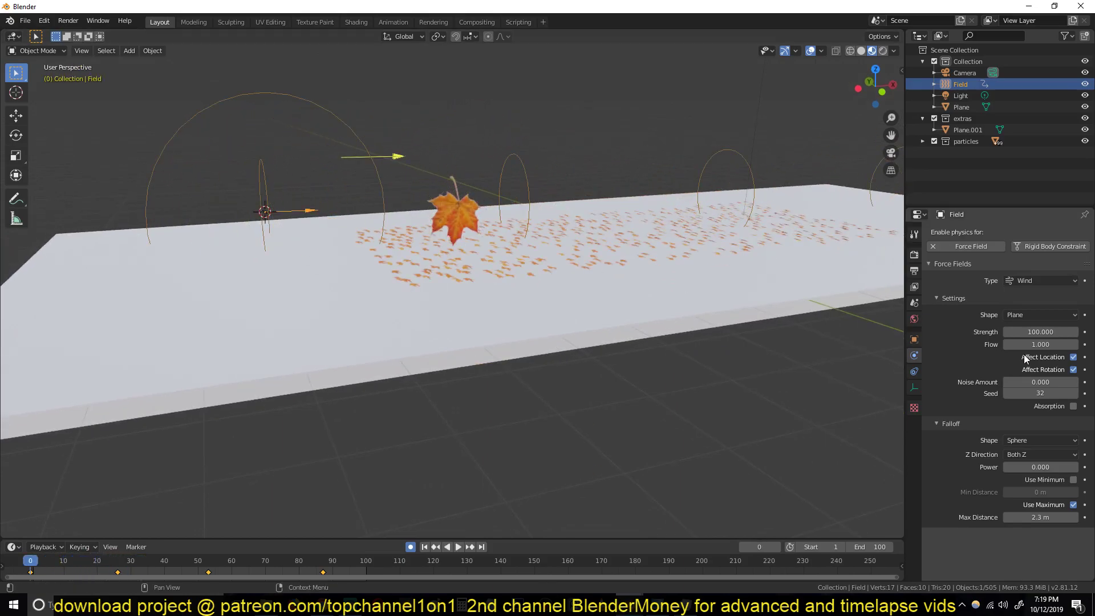
Set the wind field's Strength to 50 and Max Distance to 2.64 m, and test the simulation from frame 0.
left_click(1038, 333)
type("50")
key("Return")
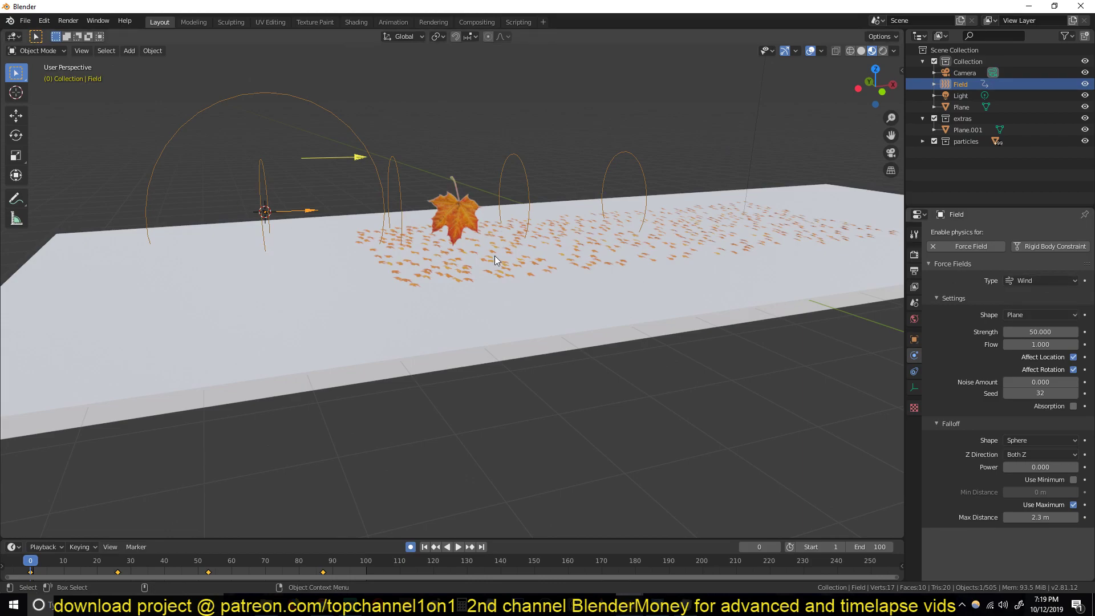
left_click_drag(1051, 513, 1029, 518)
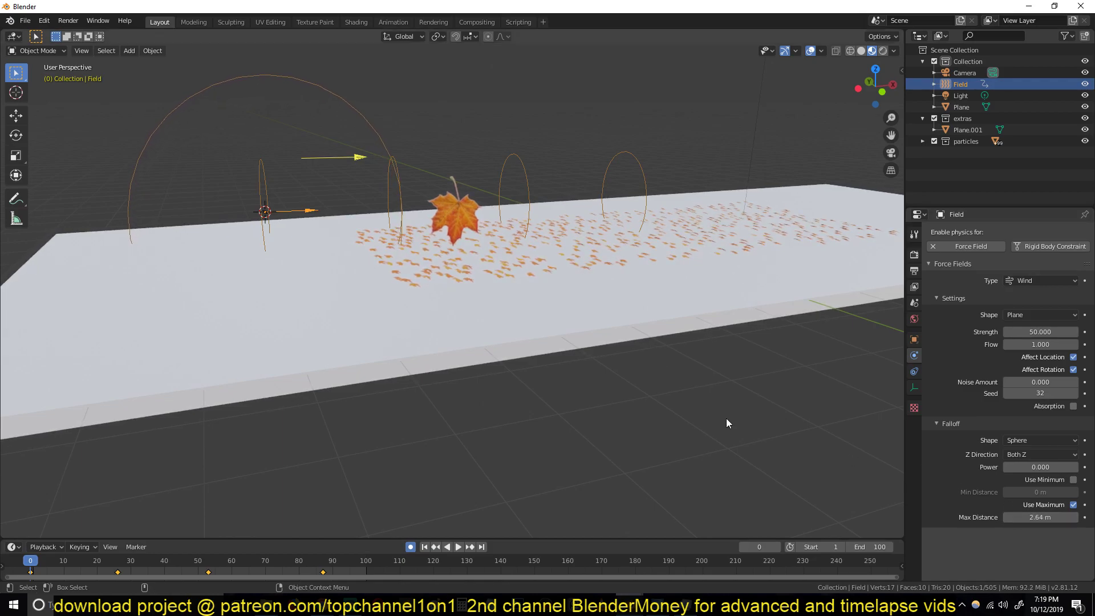
key("space")
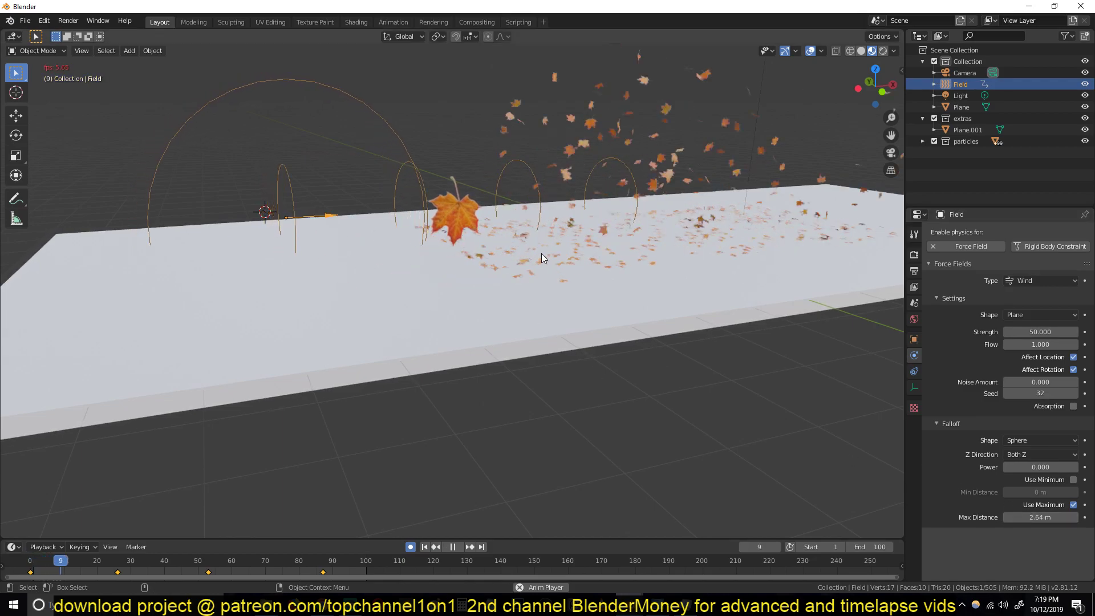
key("Escape")
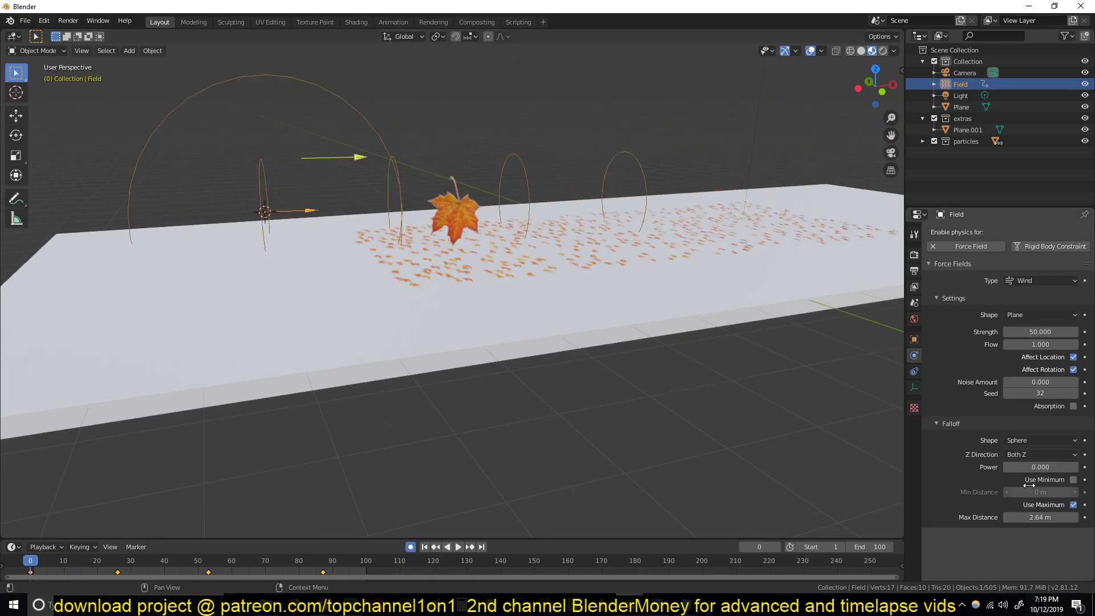
Set the wind field's Strength to 10 and play the simulation, watching the leaves from a low side angle.
left_click(1054, 332)
type("10")
key("Return")
key("space")
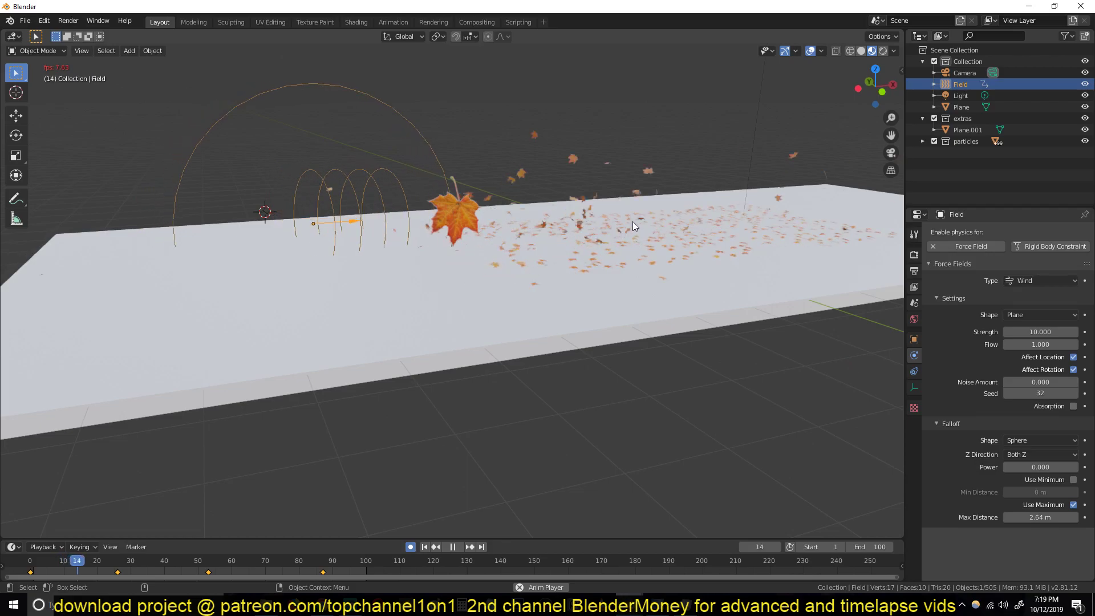
mouse_move(632, 221)
middle_mouse_down()
mouse_move(646, 219)
mouse_move(626, 228)
middle_mouse_up()
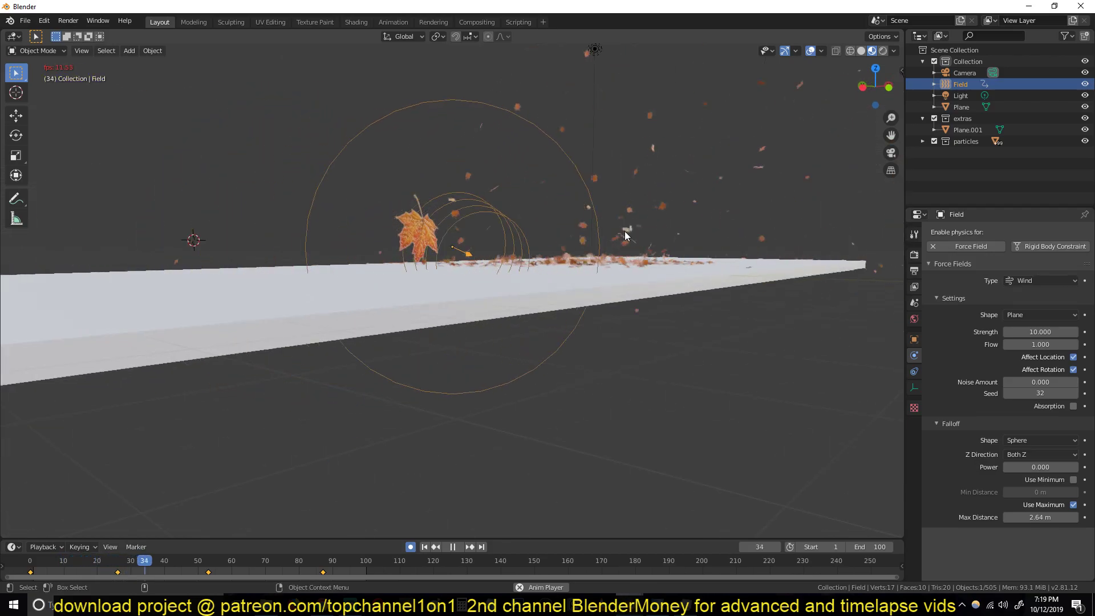
key("Escape")
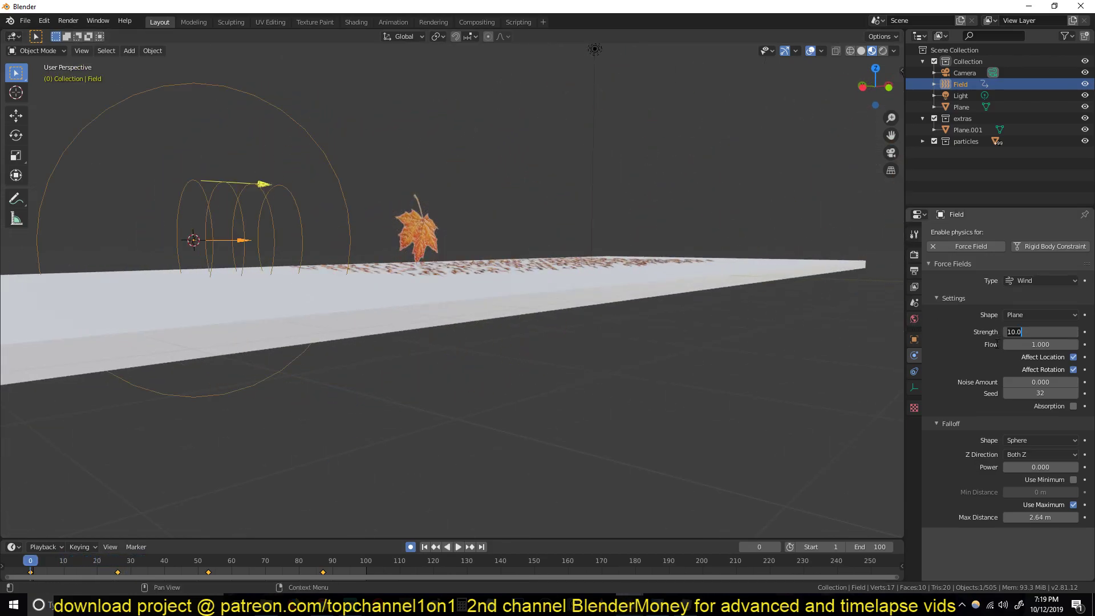
Set the wind field's Strength to 5 and play the simulation repeatedly, watching the leaves from several angles.
type("5")
key("Return")
key("space")
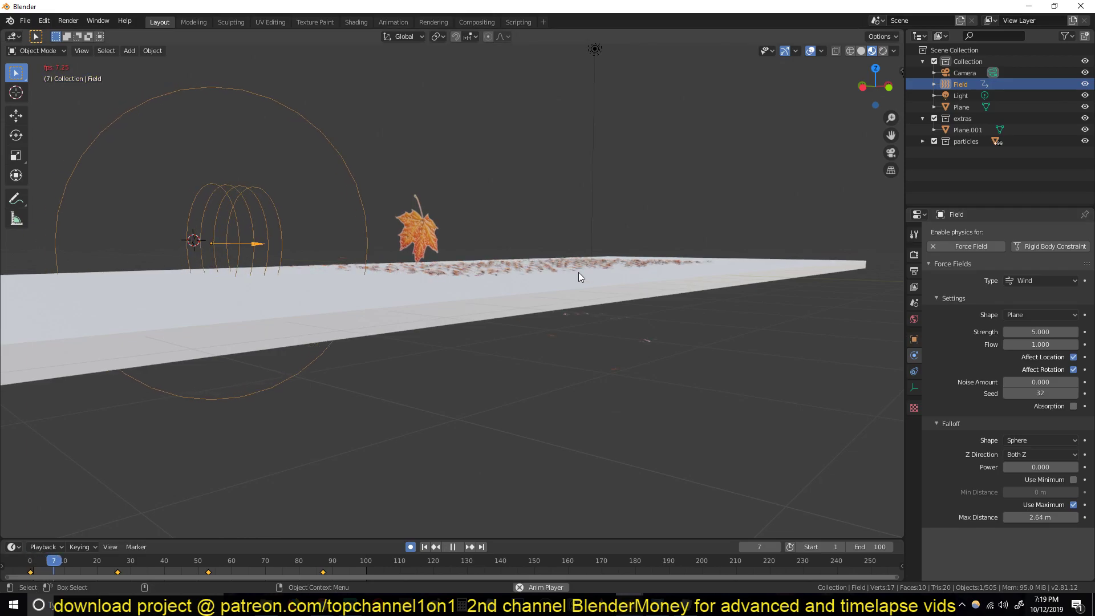
key("space")
middle_click_drag(578, 272, 525, 289)
key("space")
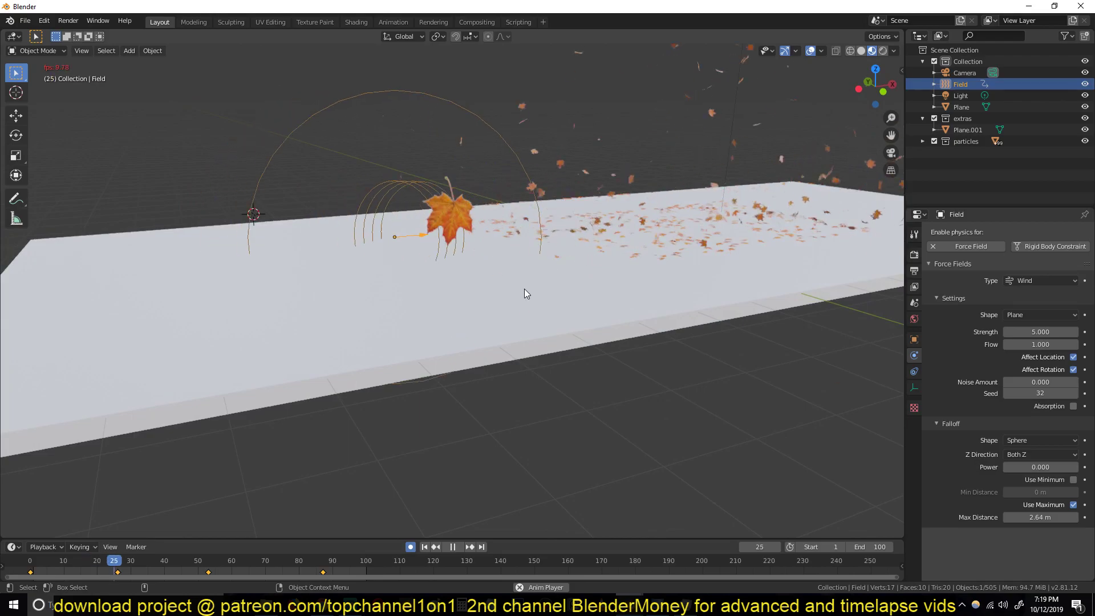
key("shift+Left")
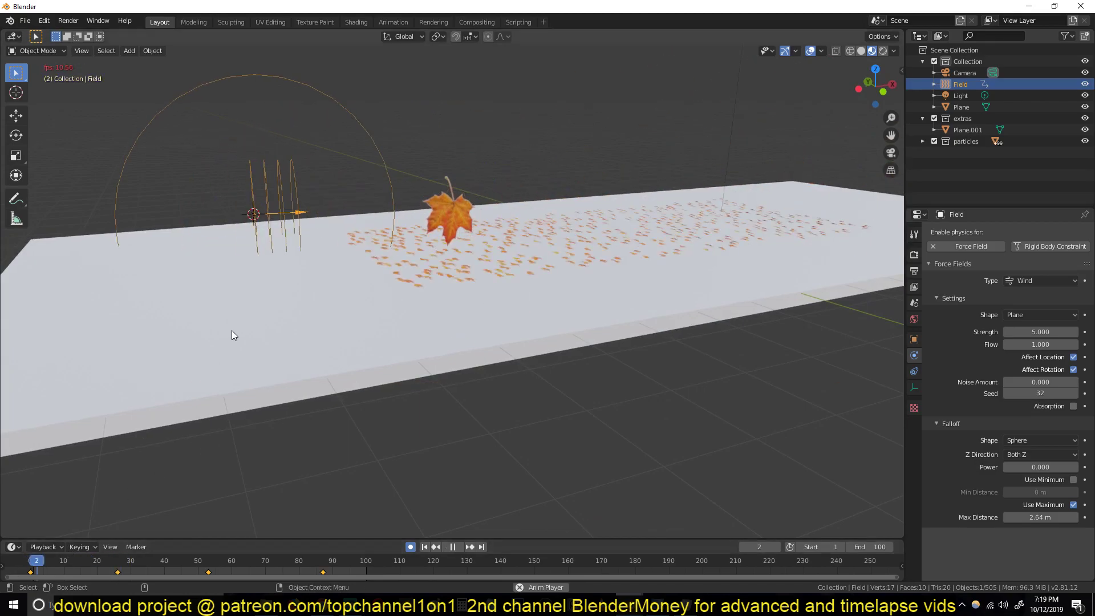
key("space")
middle_click_drag(238, 323, 502, 308)
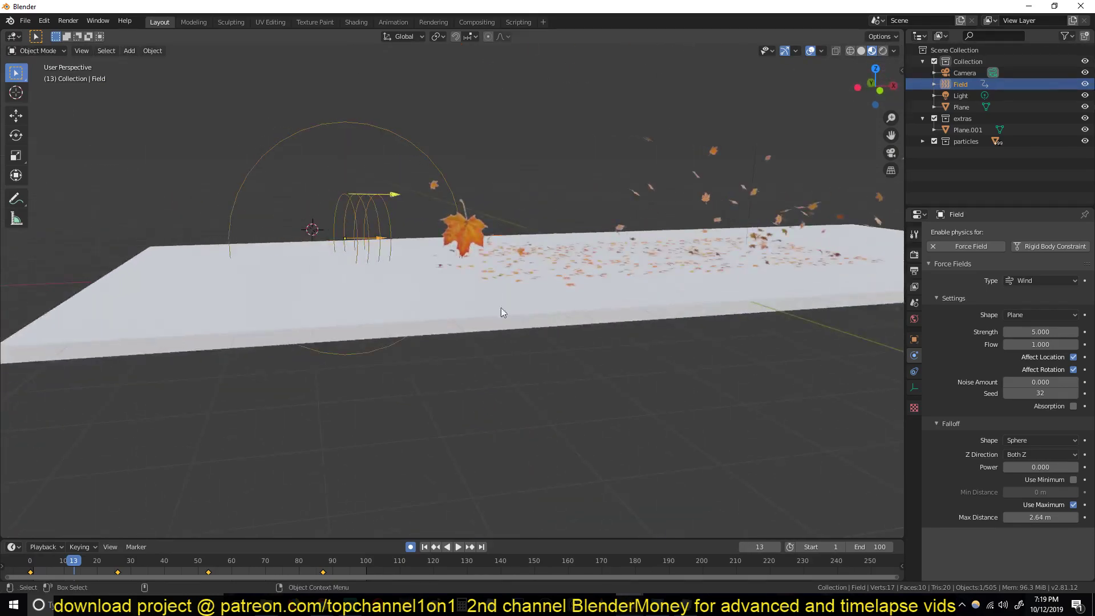
left_click_drag(40, 565, 11, 568)
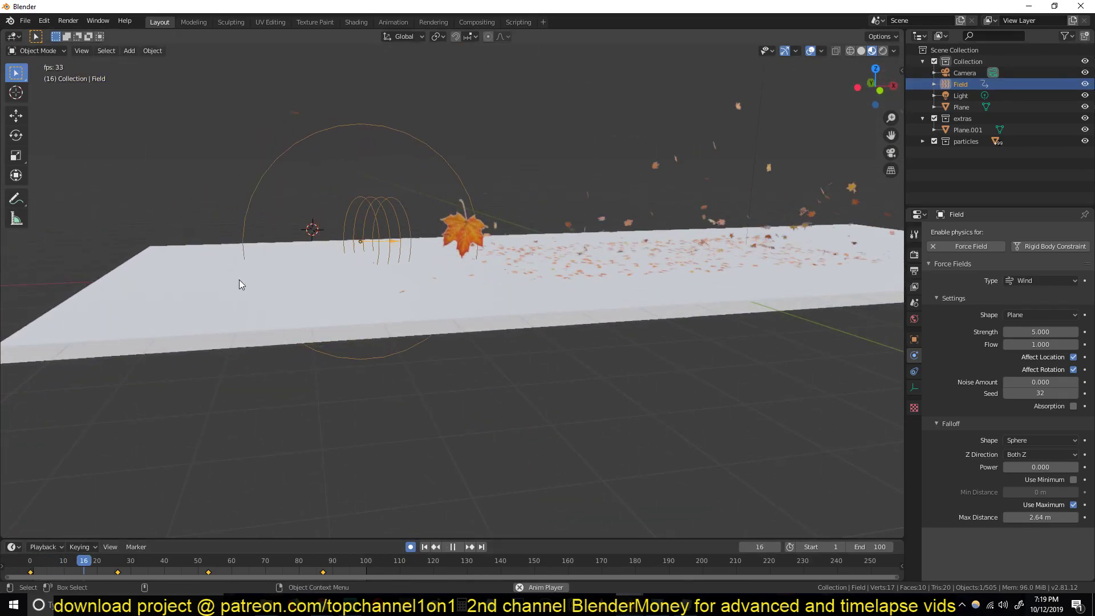
Set the wind field's Strength to 1 and Flow to 0, and test the simulation from frame 0.
left_click_drag(1024, 332, 971, 338)
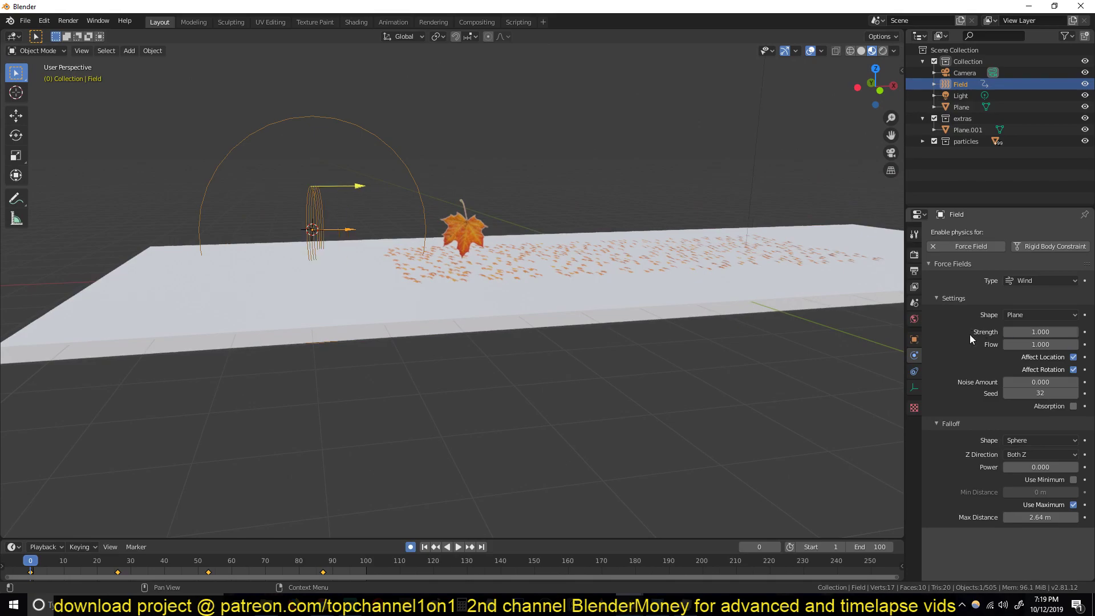
left_click(1031, 344)
key("space")
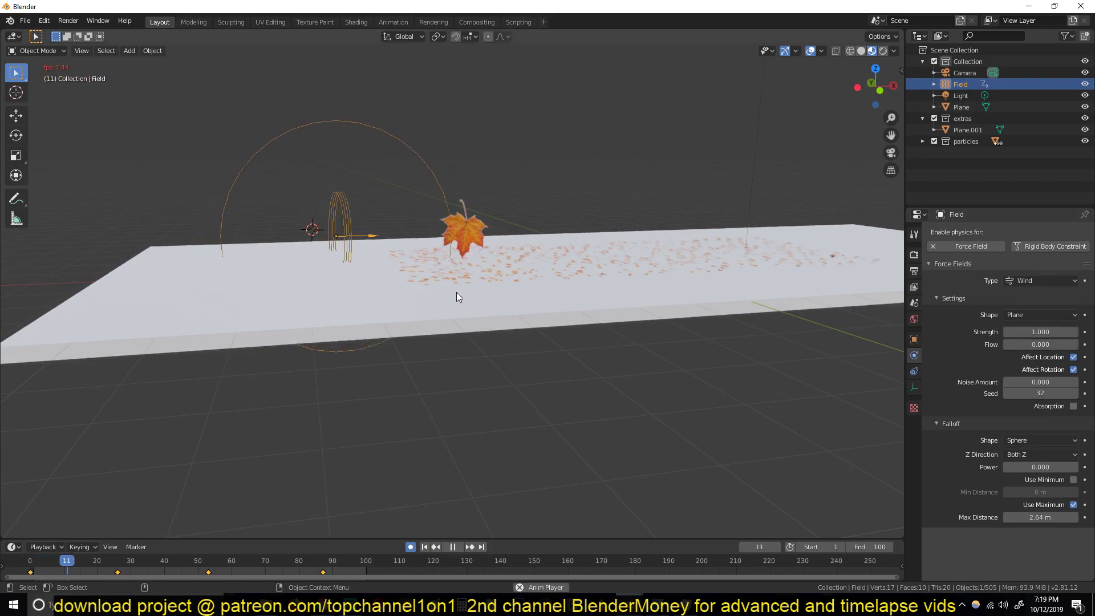
scroll(502, 282, "down", 3)
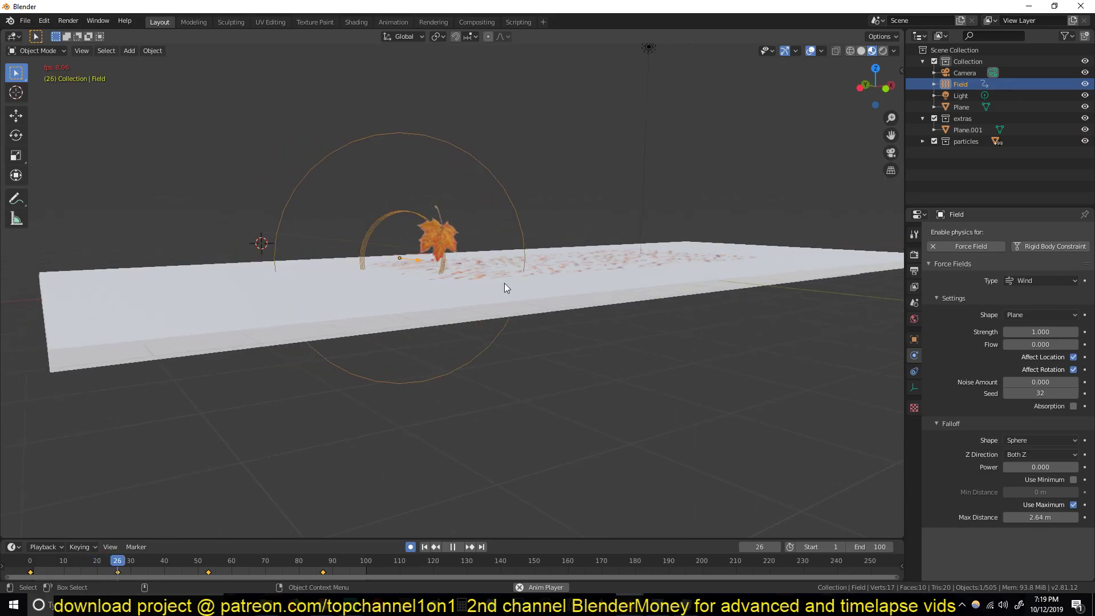
key("Escape")
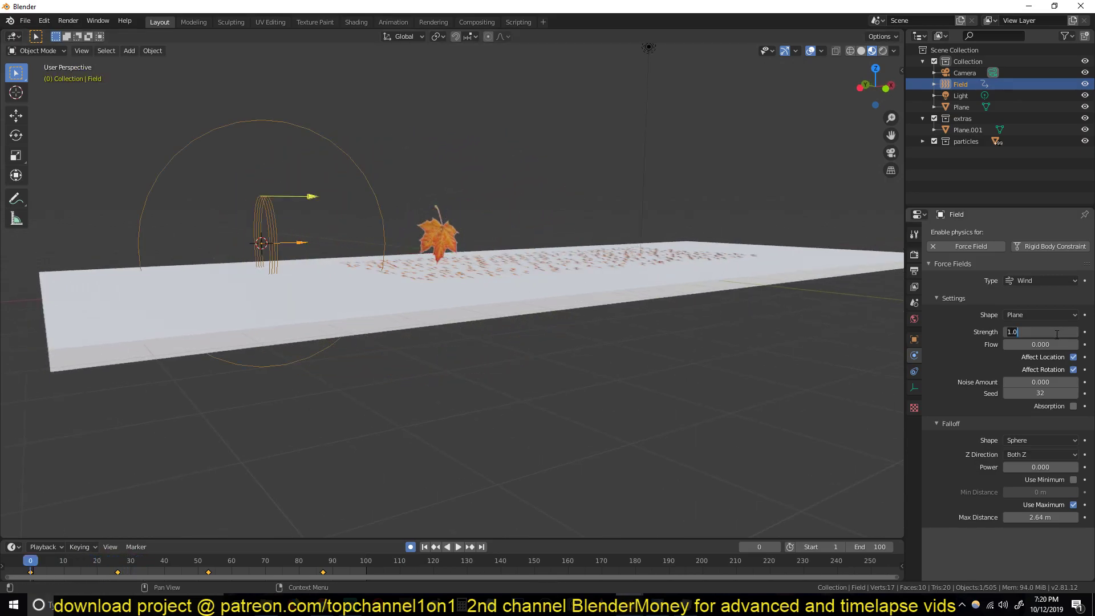
Set the wind field's Strength to 5 and play the simulation, checking the leaf motion from several angles.
type("5")
key("Return")
key("space")
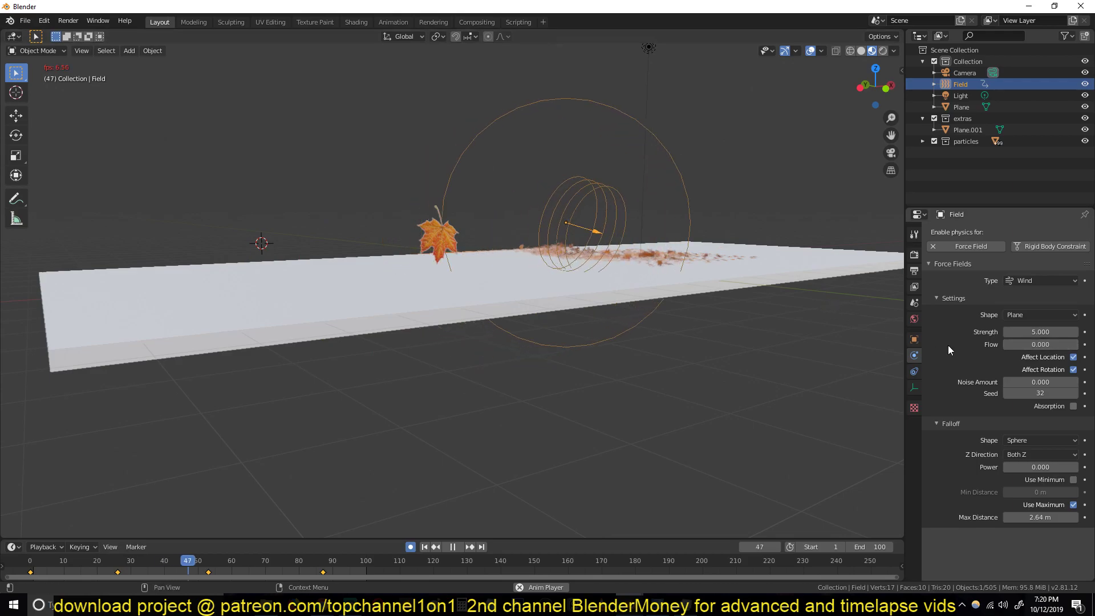
middle_click_drag(789, 322, 768, 321)
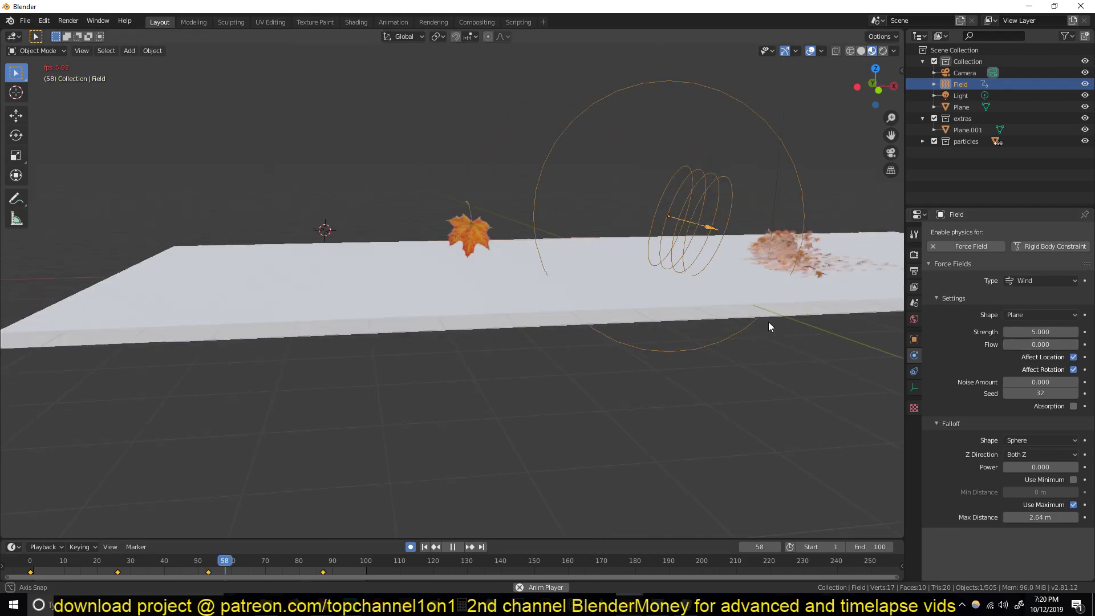
key("Escape")
middle_click_drag(163, 537, 296, 381)
key("space")
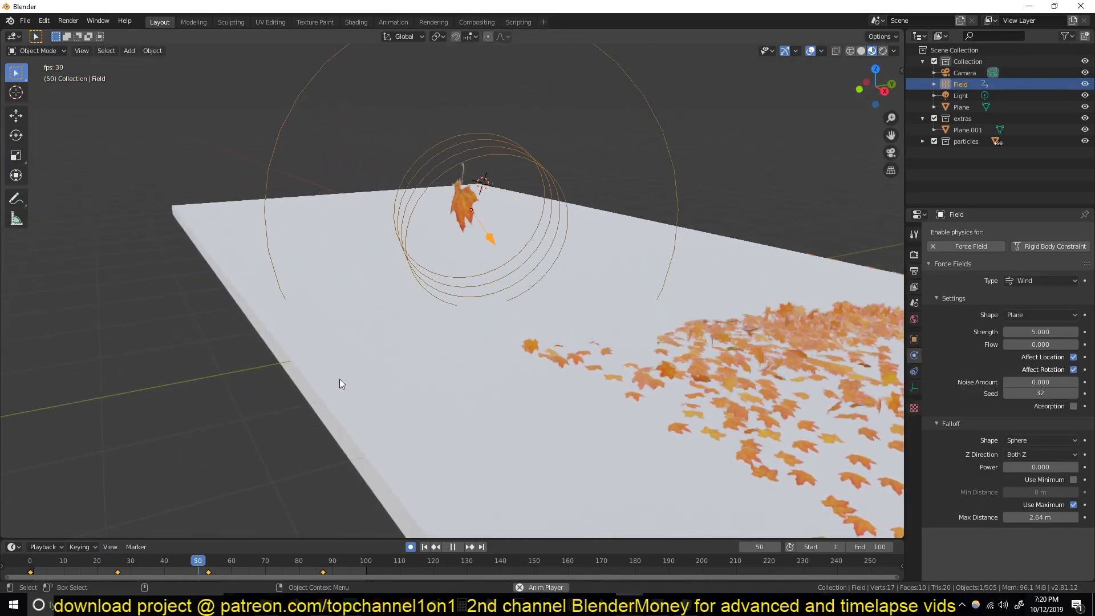
scroll(345, 380, "down", 5)
key("Escape")
Add a Turbulence force field among the leaves near the middle of the ground and play the simulation.
middle_click_drag(365, 390, 541, 301)
key("shift+a")
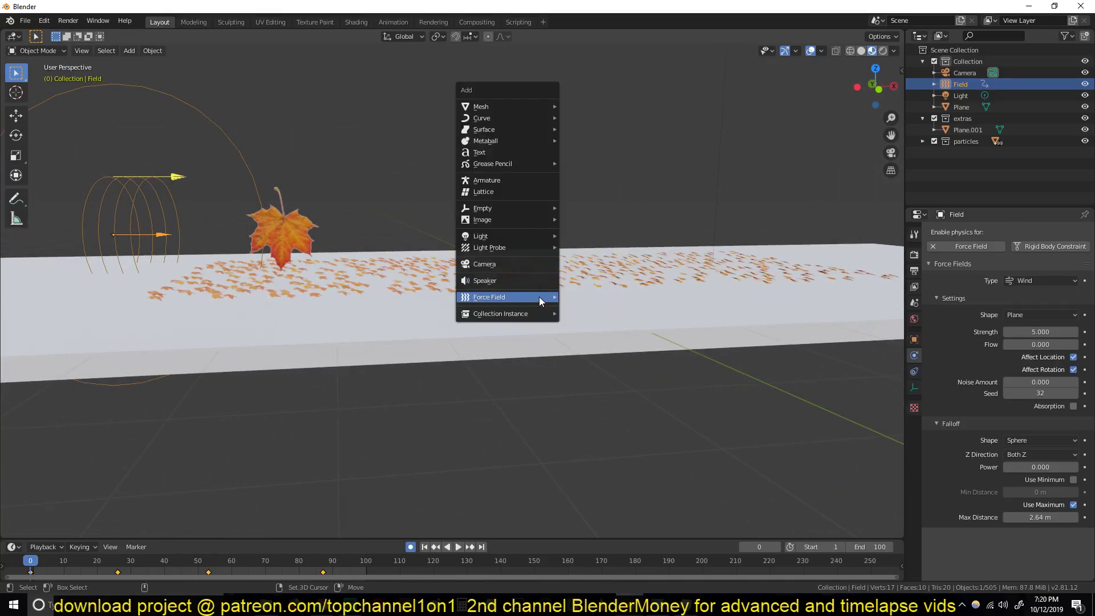
mouse_move(539, 296)
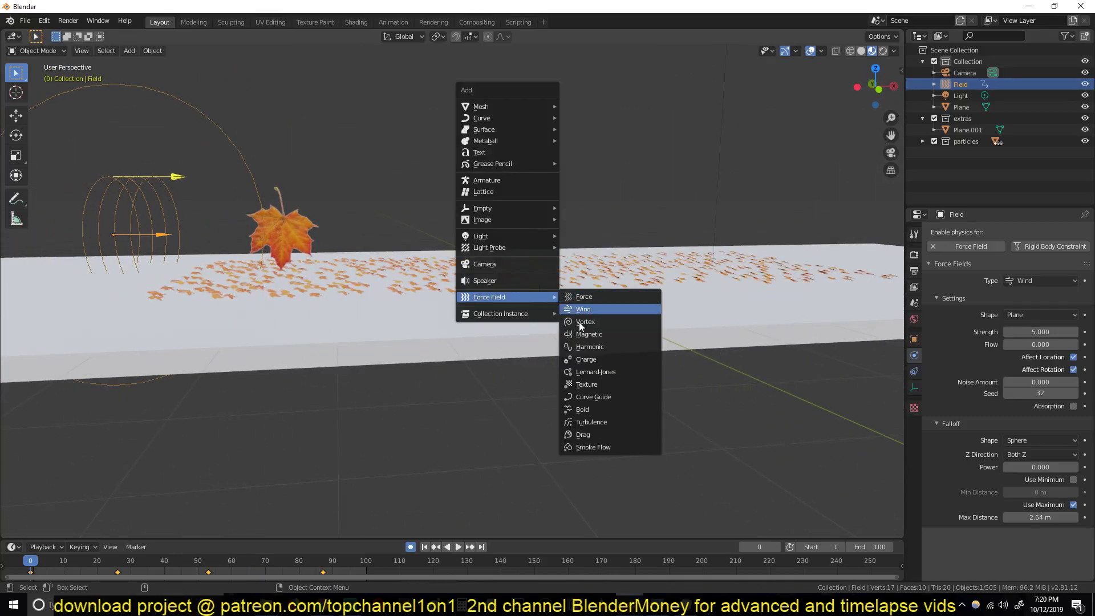
left_click(596, 424)
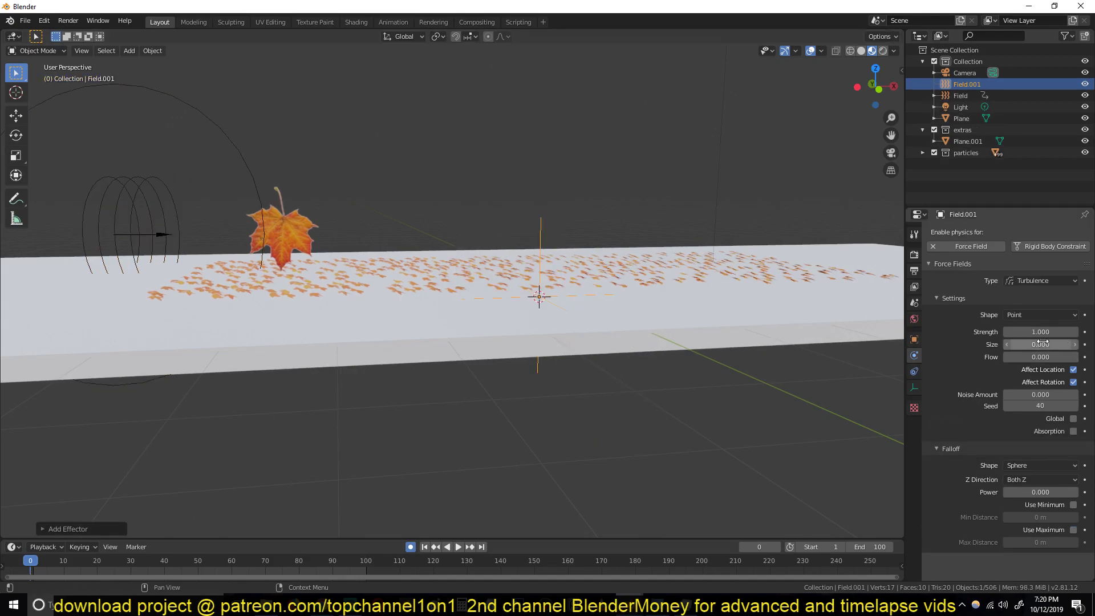
left_click(557, 177)
key("space")
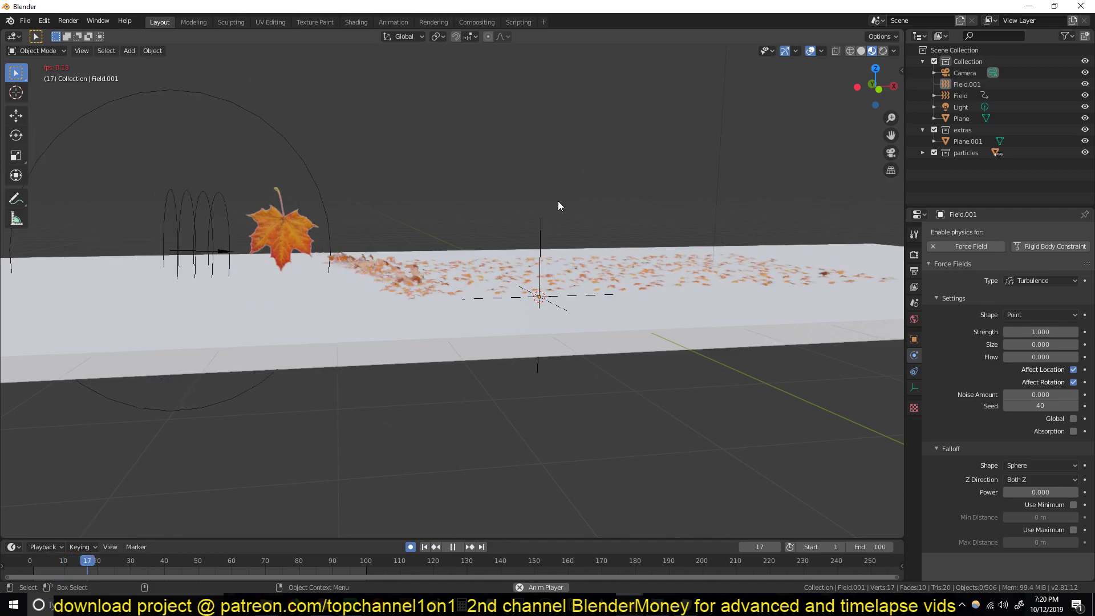
key("space")
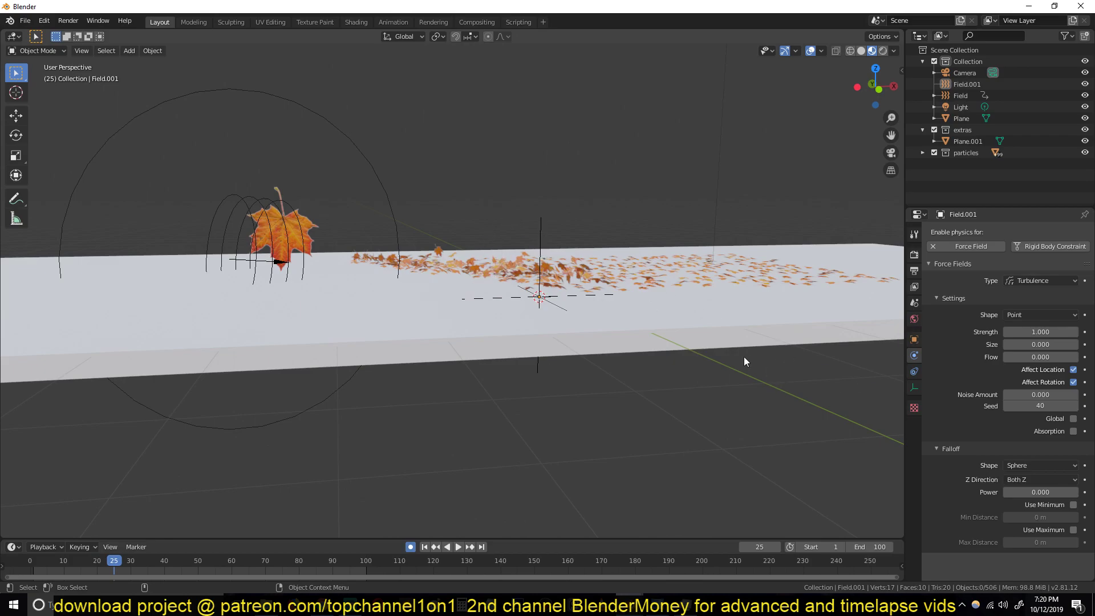
Set the Gravity field weight of the scene's Rigid Body World to 0.5 and test the simulation from the start.
left_click(915, 307)
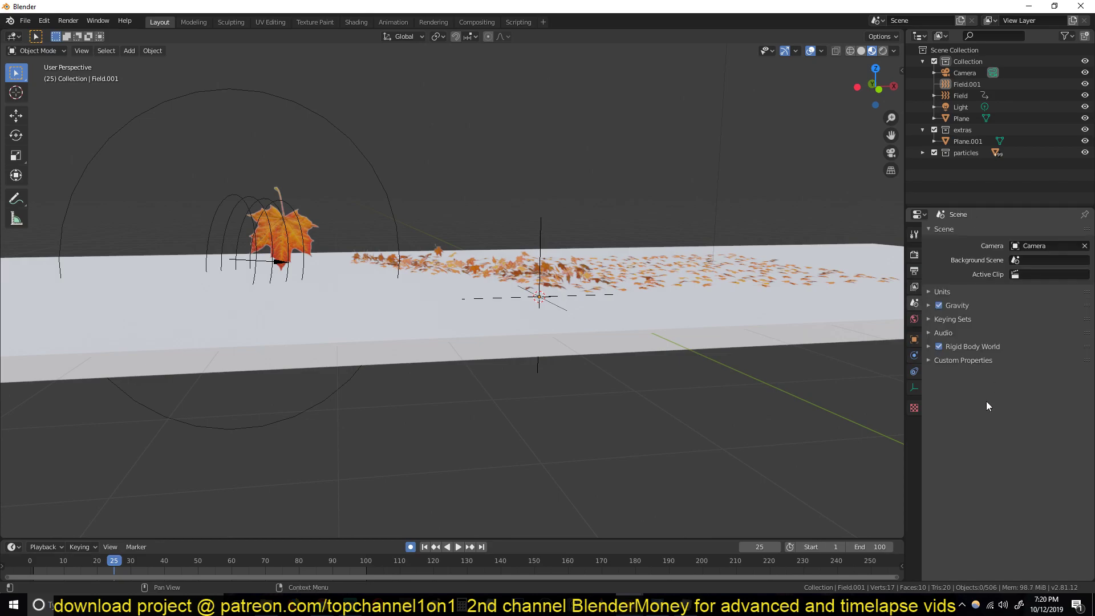
left_click(968, 346)
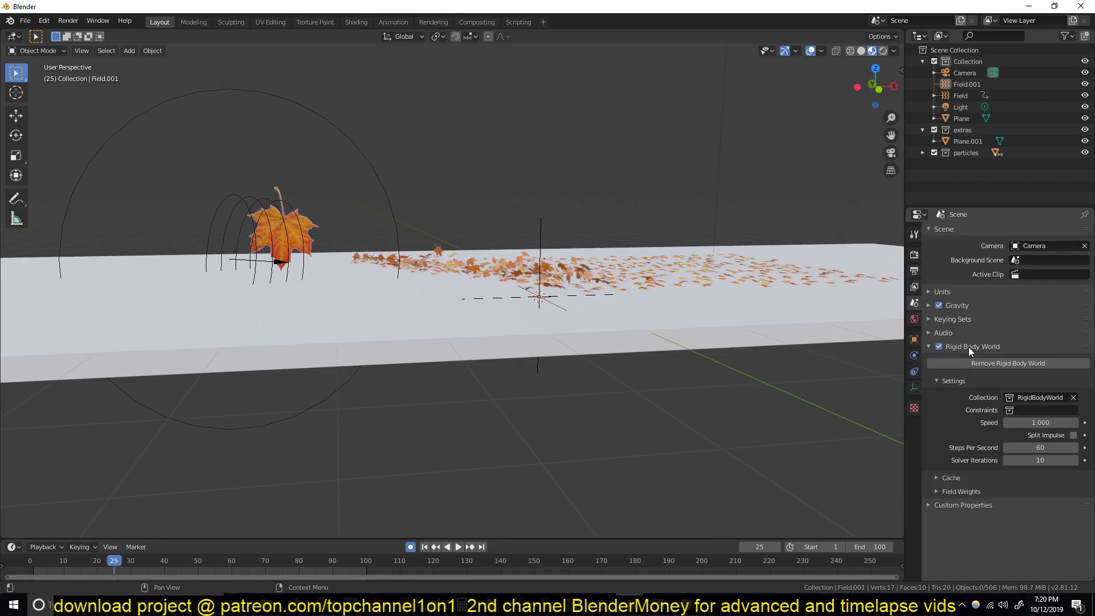
left_click(960, 494)
scroll(987, 493, "down", 5)
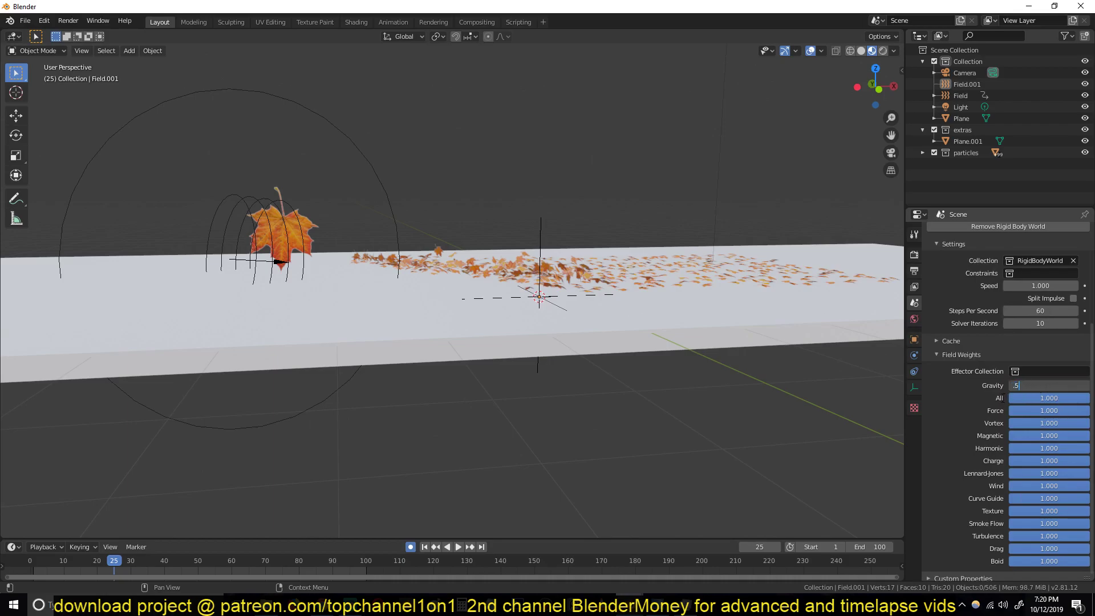
key("Return")
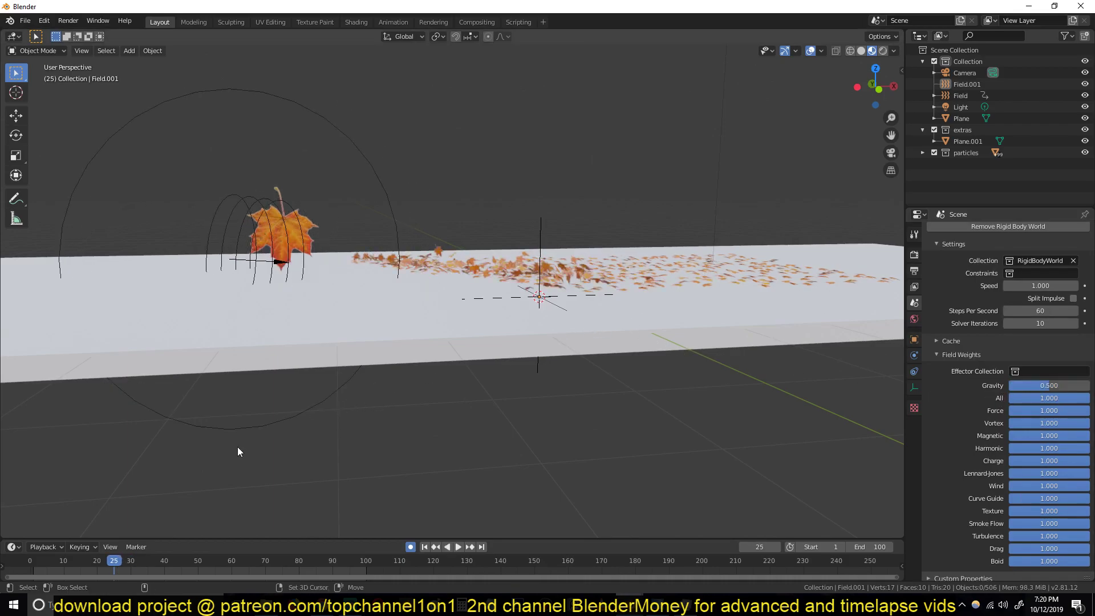
left_click(11, 562)
key("space")
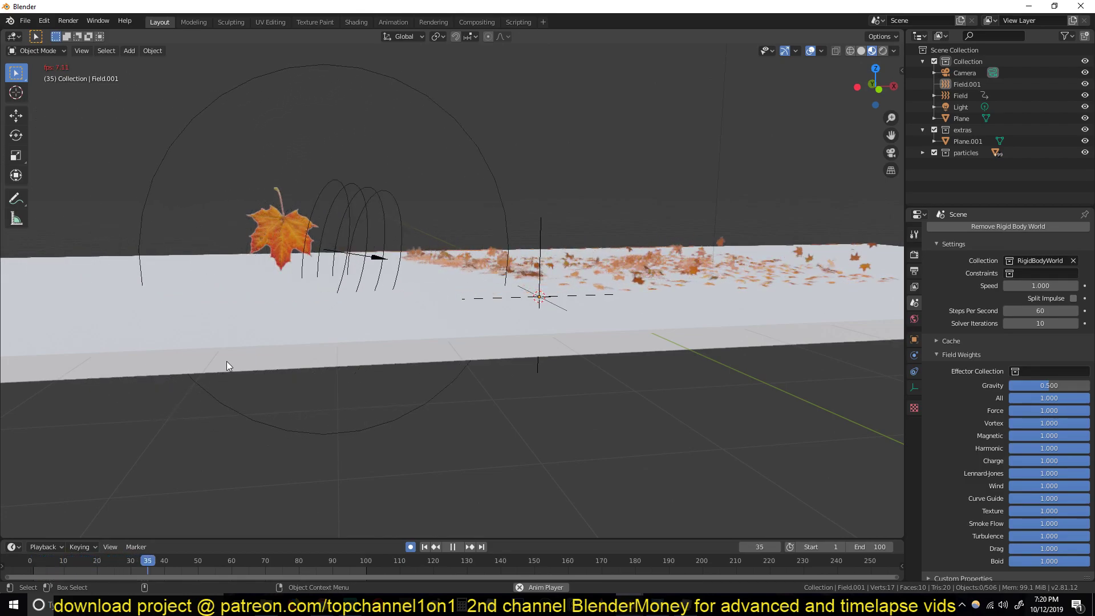
key("space")
Lower the Rigid Body World's Gravity field weight to 0.153 and replay the simulation from frame 0.
left_click_drag(1024, 385, 1021, 386)
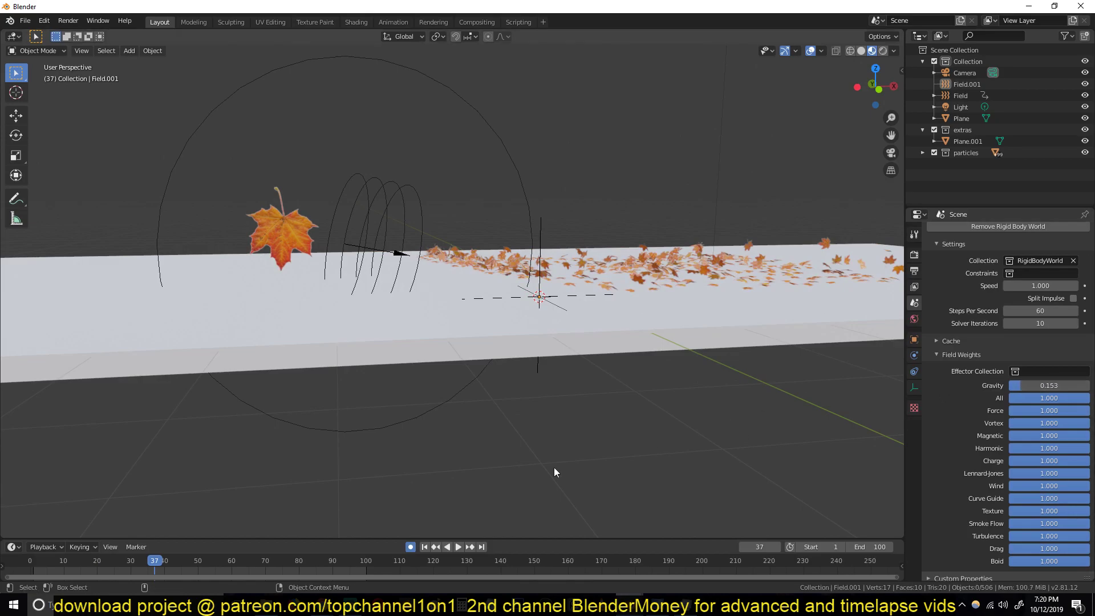
left_click(29, 566)
key("space")
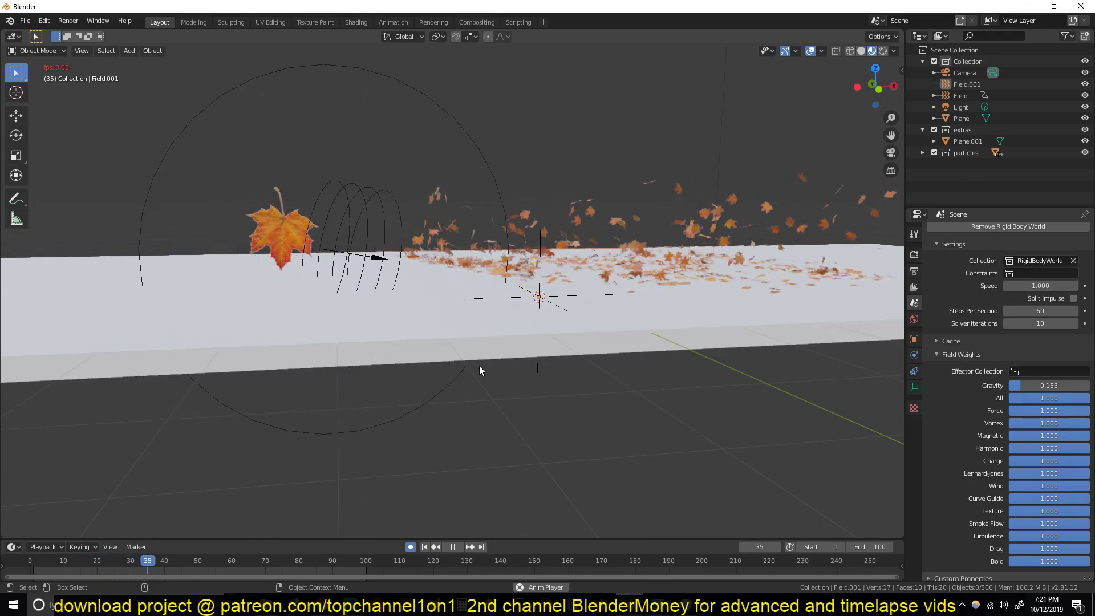
key("space")
Set the turbulence field's Strength to 5, play the simulation from different angles, and return to frame 0.
middle_click_drag(464, 349, 505, 252)
left_click(524, 223)
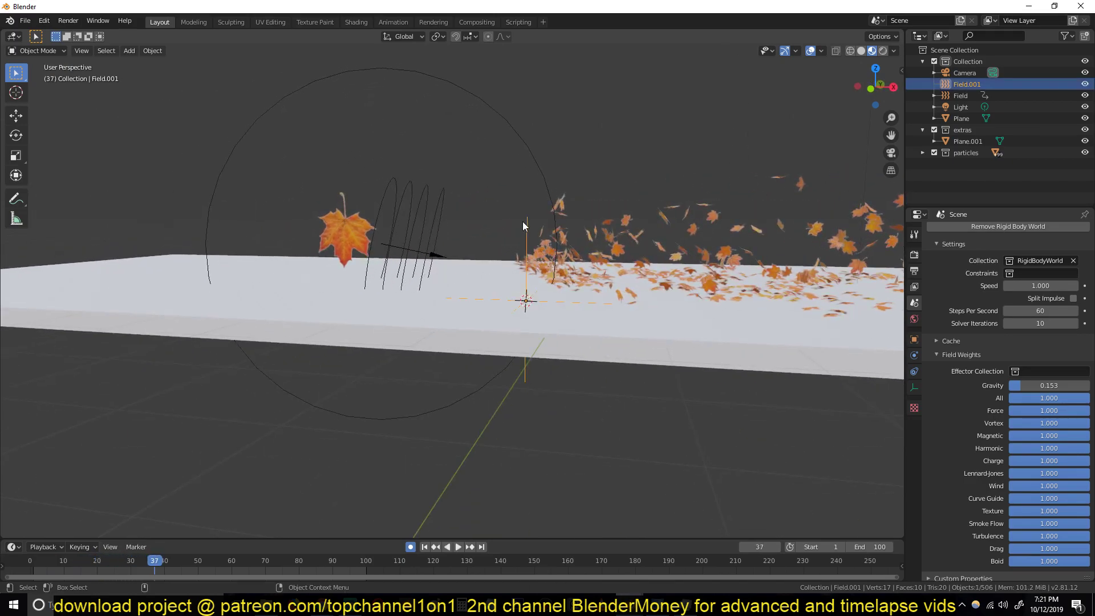
left_click(914, 356)
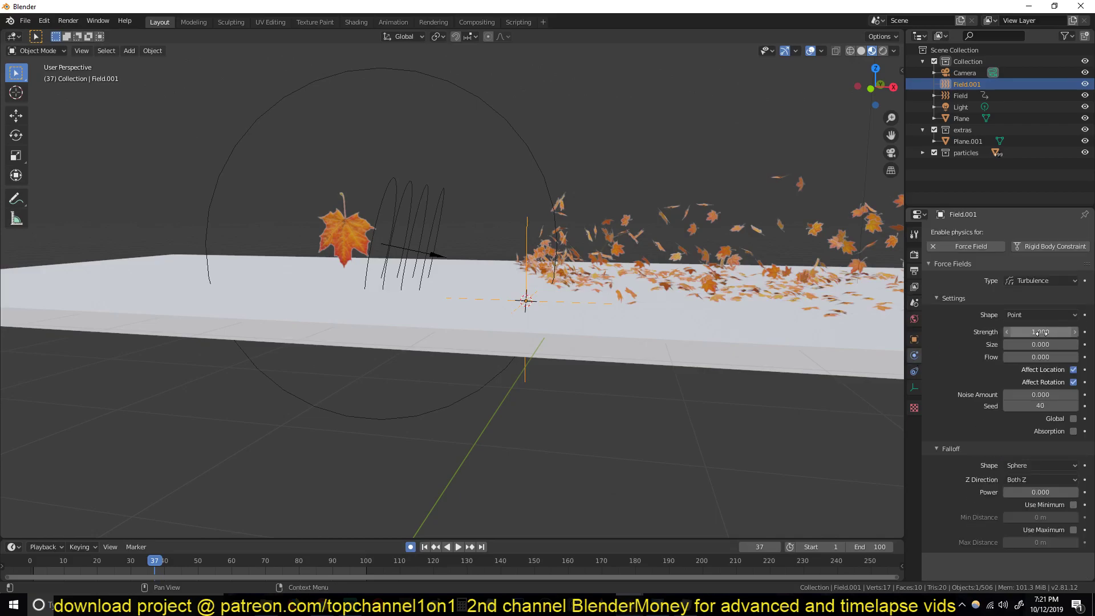
type("5")
key("Return")
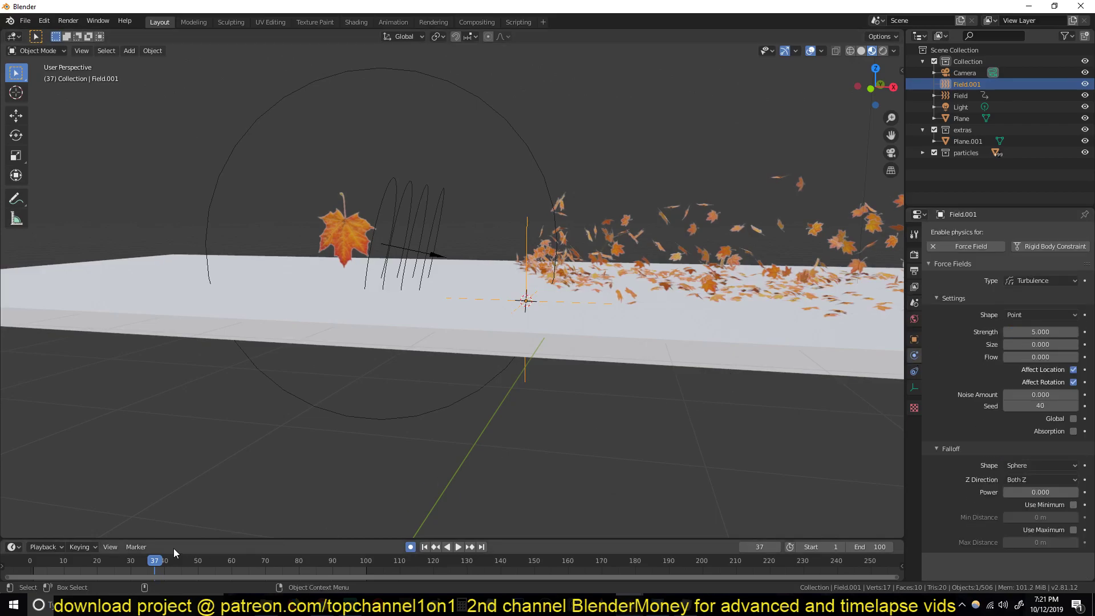
right_click(20, 568)
key("space")
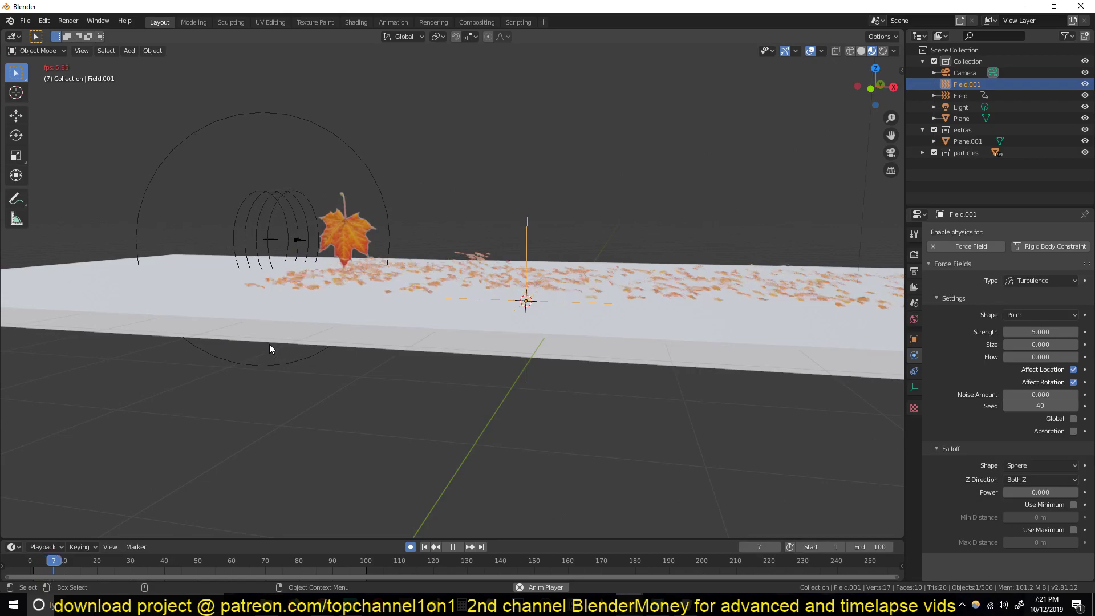
key("space")
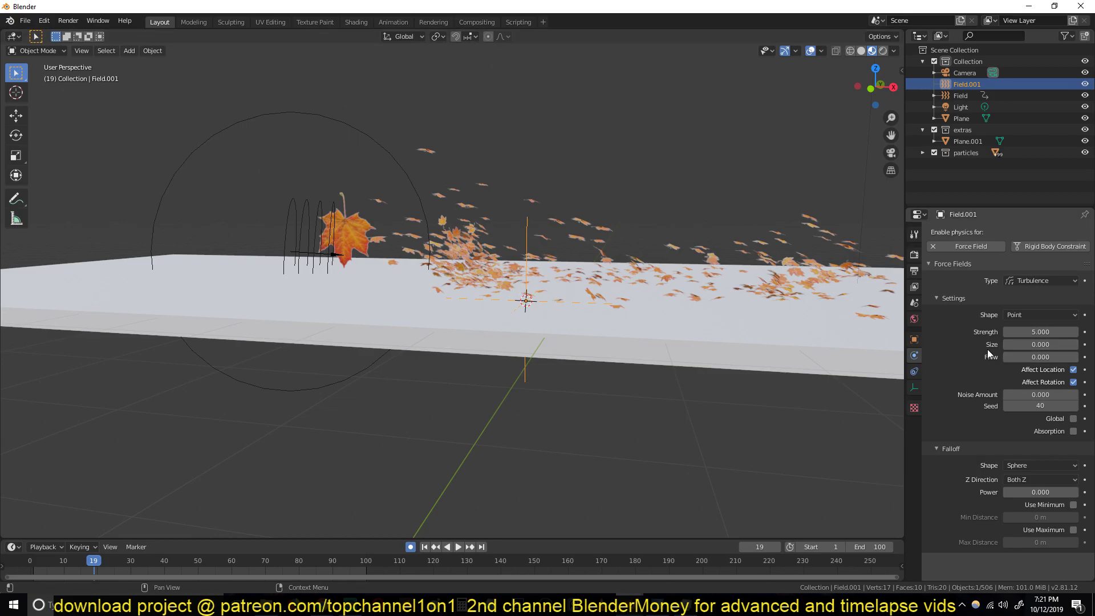
middle_click_drag(530, 229, 363, 323)
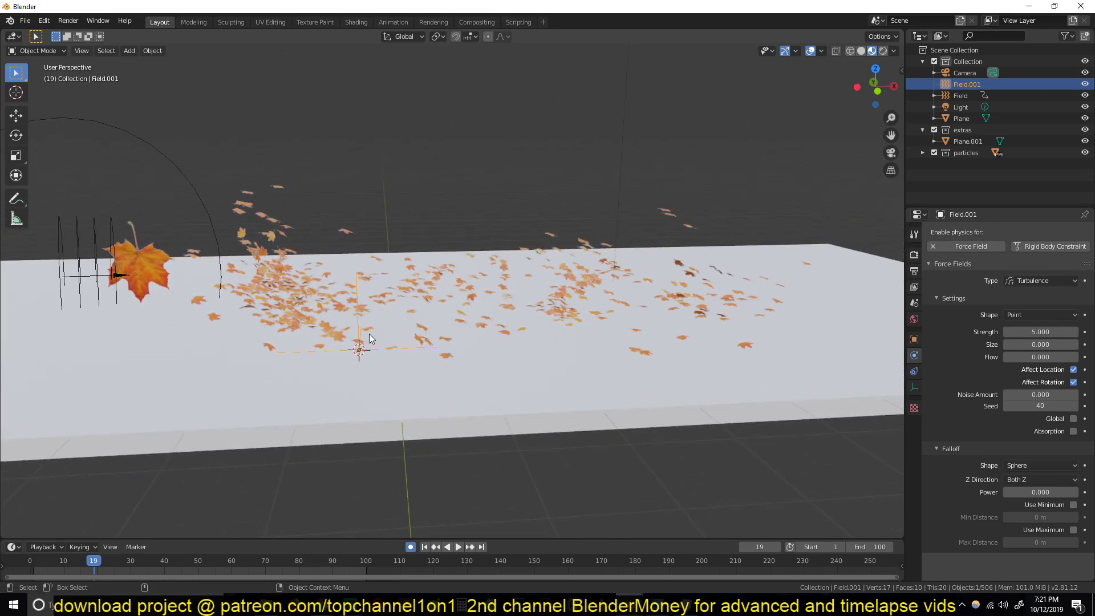
key("space")
key("Escape")
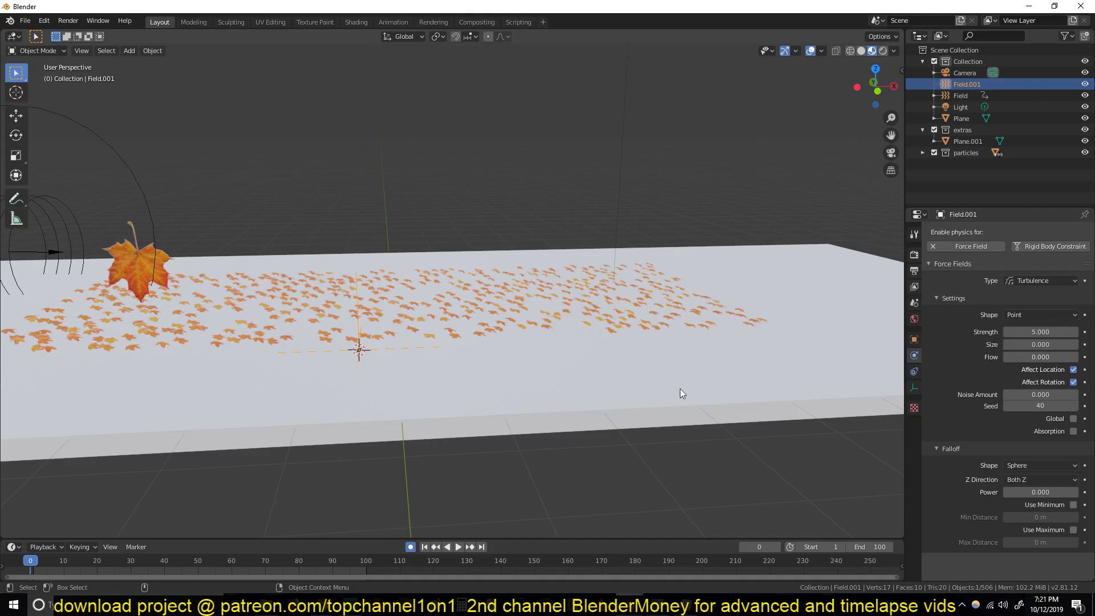
Switch to the leaves.blend Blender window, play its leaf simulation from frame 0 for comparison, and minimize that window.
mouse_move(628, 582)
left_click(556, 523)
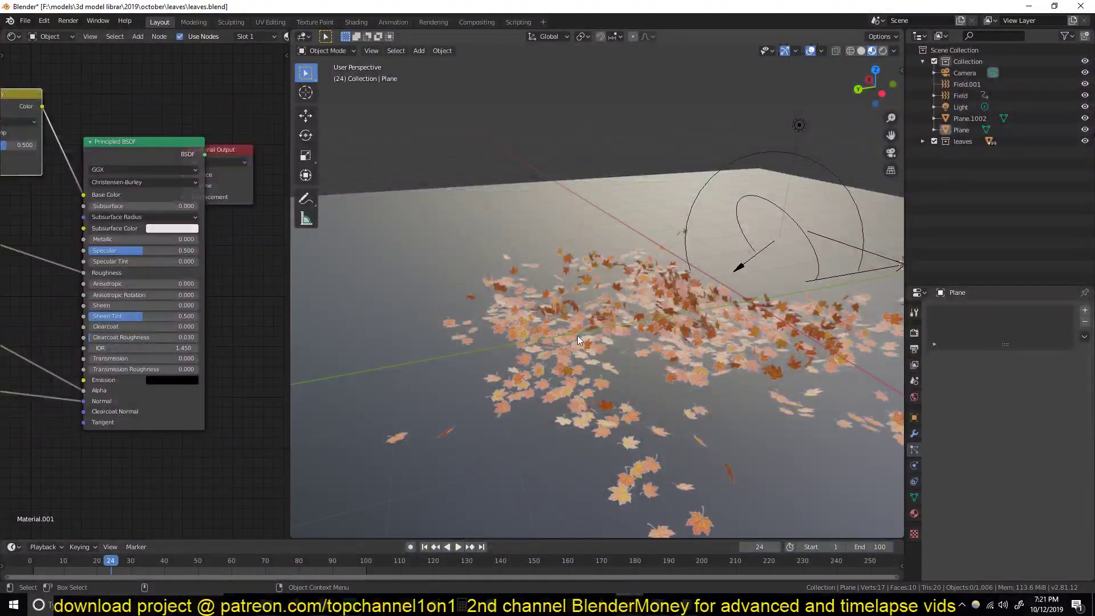
left_click(17, 567)
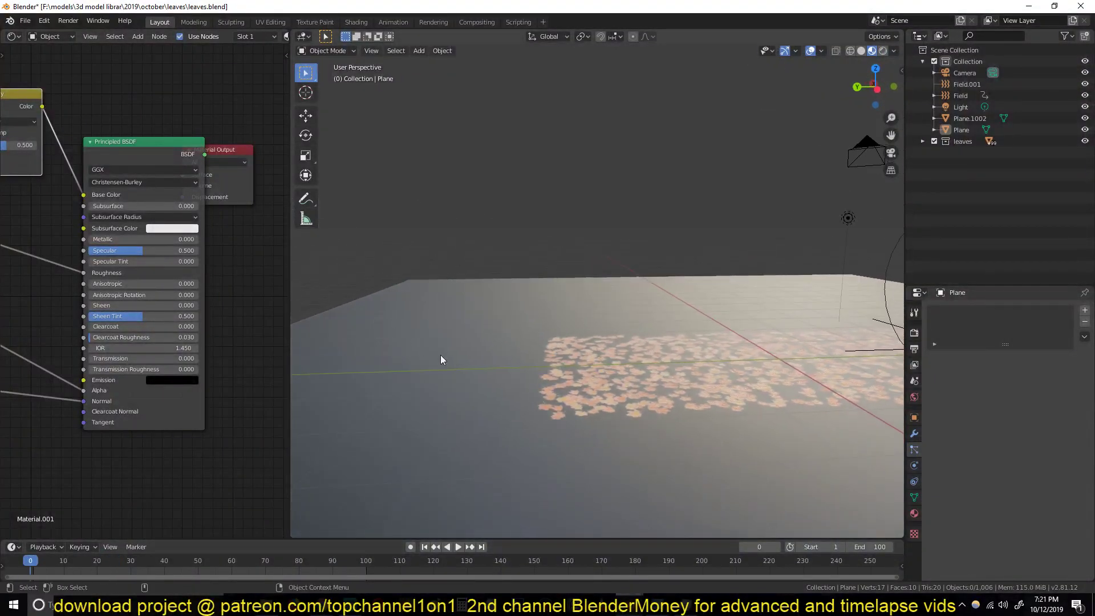
scroll(529, 391, "down", 4)
key("space")
key("space")
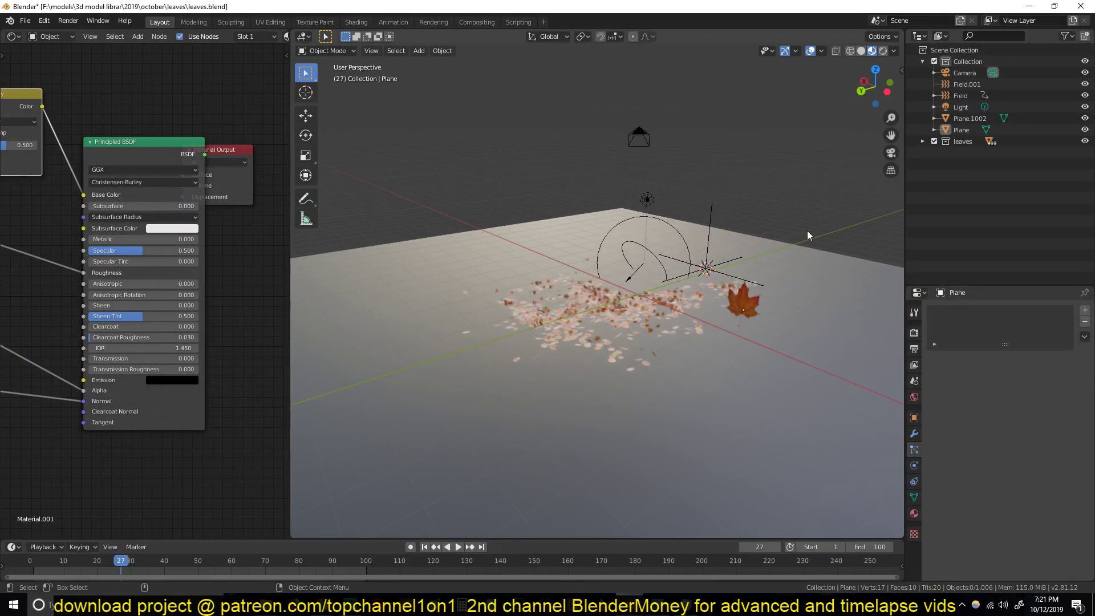
left_click(1024, 8)
Snap the 3D cursor to the wind field and snap the turbulence field onto the cursor.
middle_click_drag(361, 327, 618, 368, "shift")
left_click(220, 228)
key("shift+s")
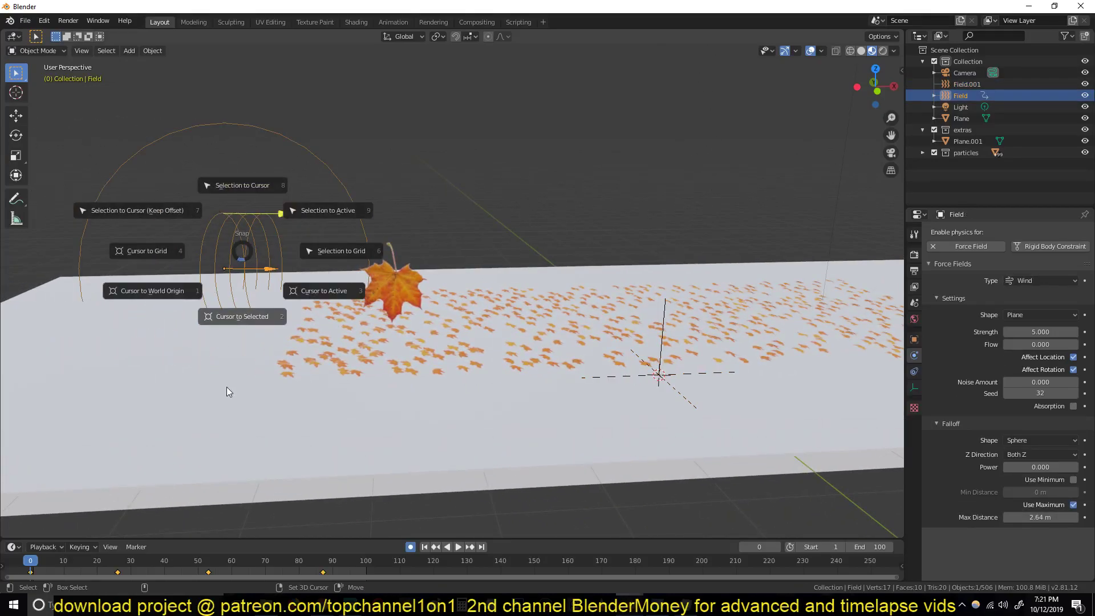
left_click(227, 391)
left_click(660, 304)
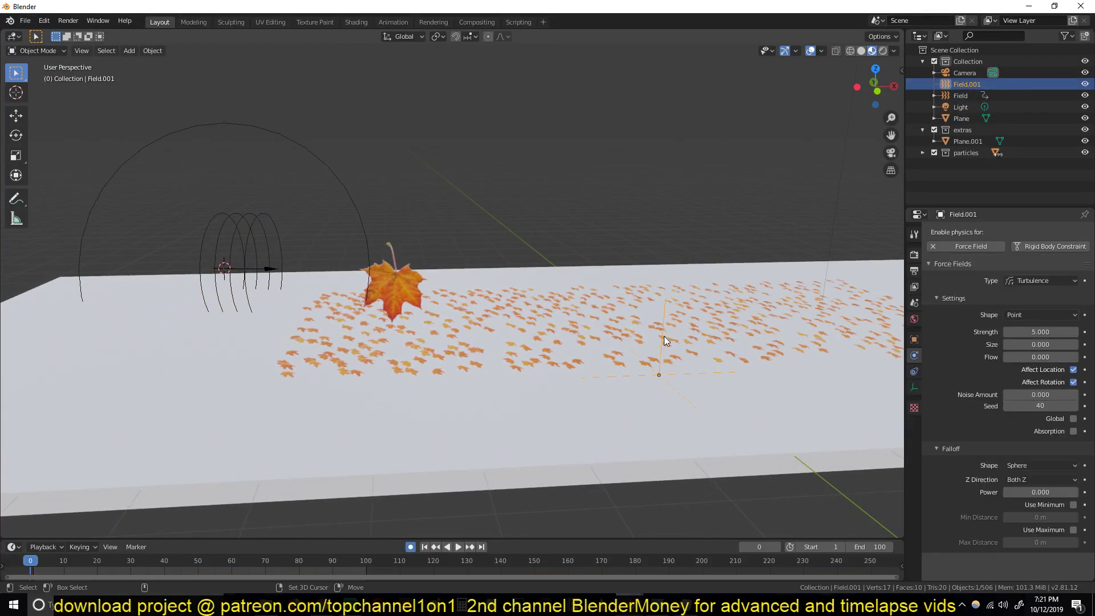
key("shift+s")
left_click(667, 248)
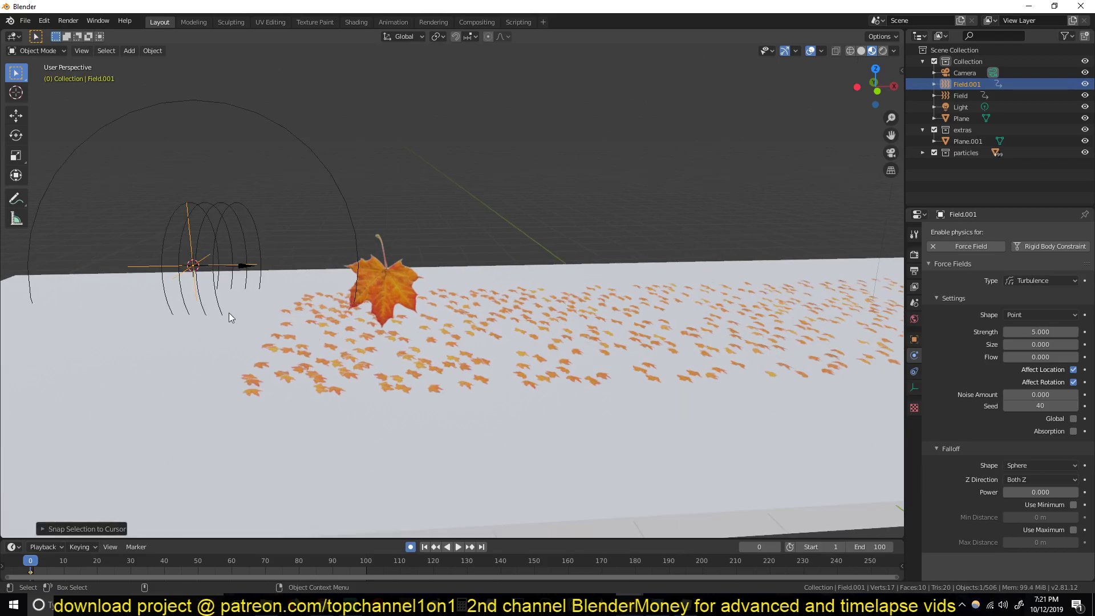
Parent the turbulence field to the wind field as Object, reselect the turbulence field, and briefly test the playback.
key("KP_Decimal")
scroll(351, 312, "down", 2)
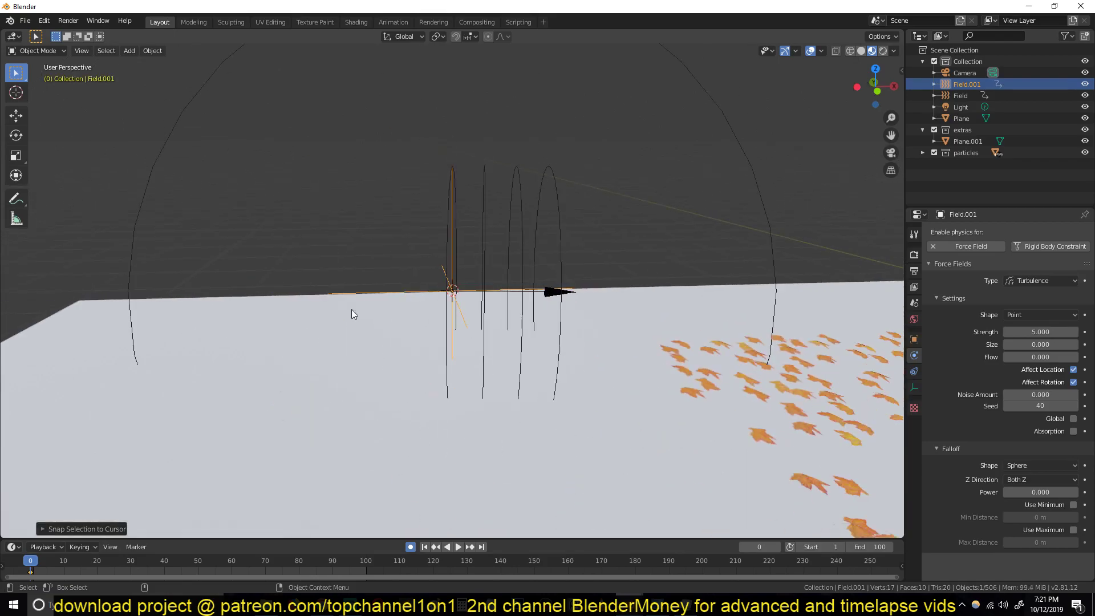
left_click(512, 198, "shift")
key("ctrl+p")
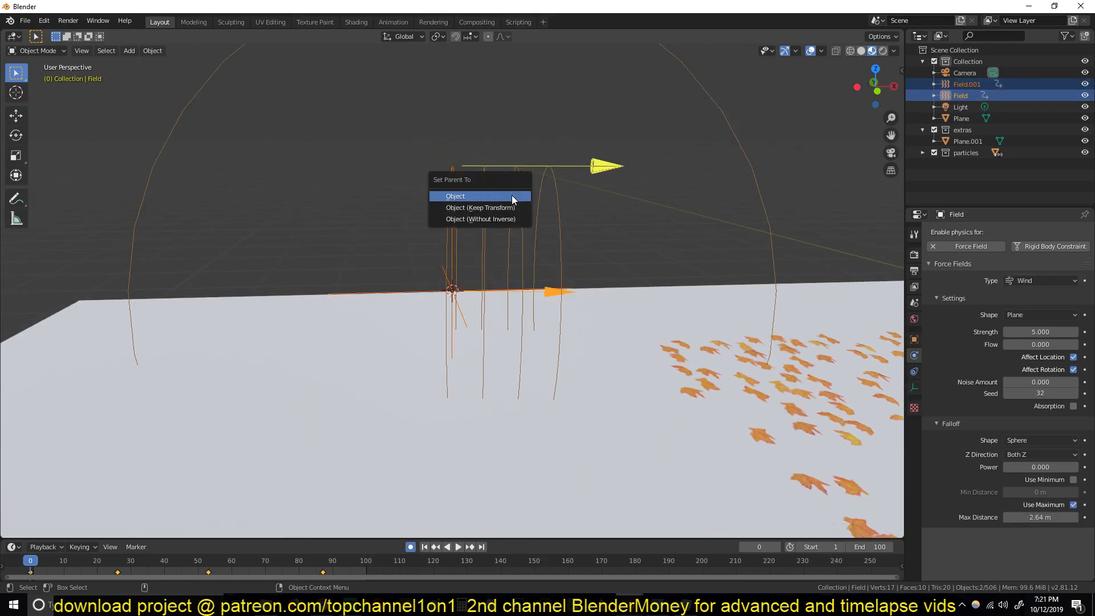
left_click(511, 195)
middle_click_drag(469, 279, 493, 296)
left_click(450, 292)
scroll(452, 292, "down", 5)
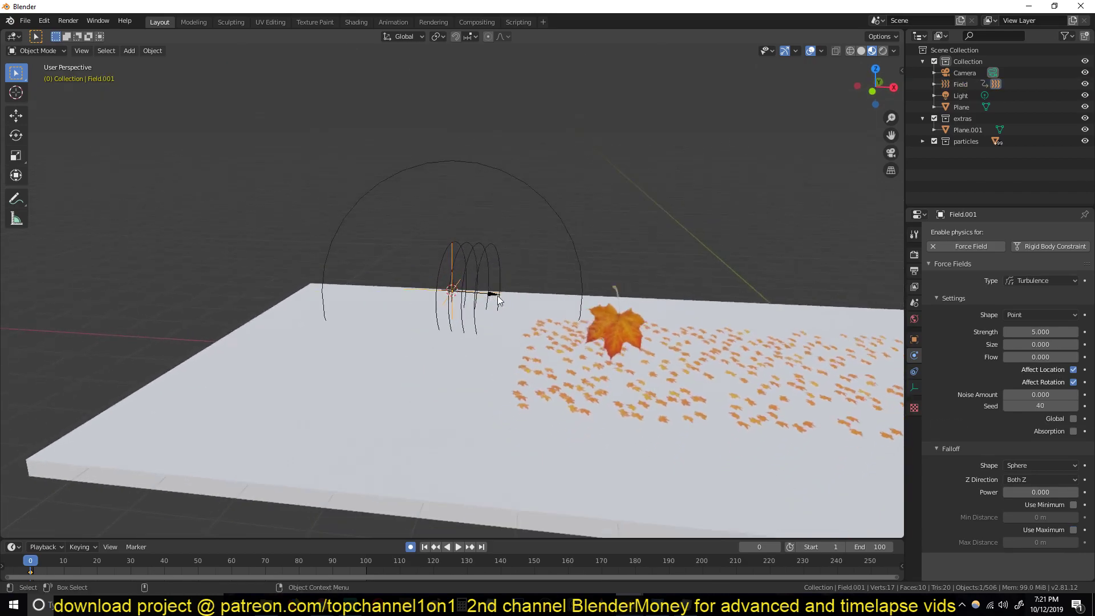
key("space")
key("Escape")
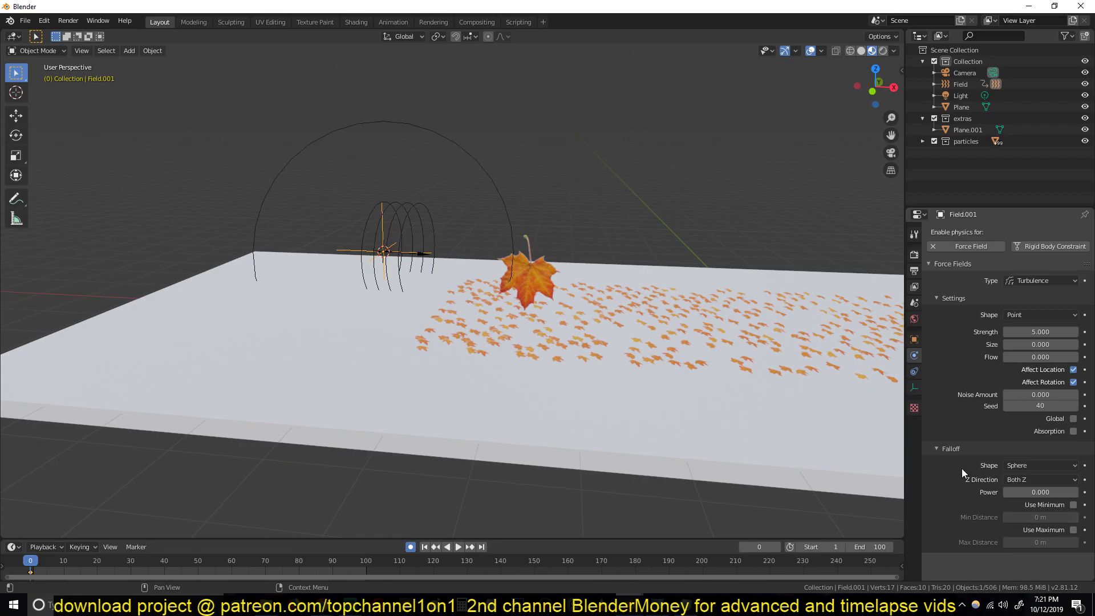
Enable Use Maximum in the turbulence field's falloff and set its Max Distance to 3.58 m.
left_click(1074, 530)
left_click_drag(1040, 542, 1076, 542)
middle_click_drag(608, 268, 488, 256)
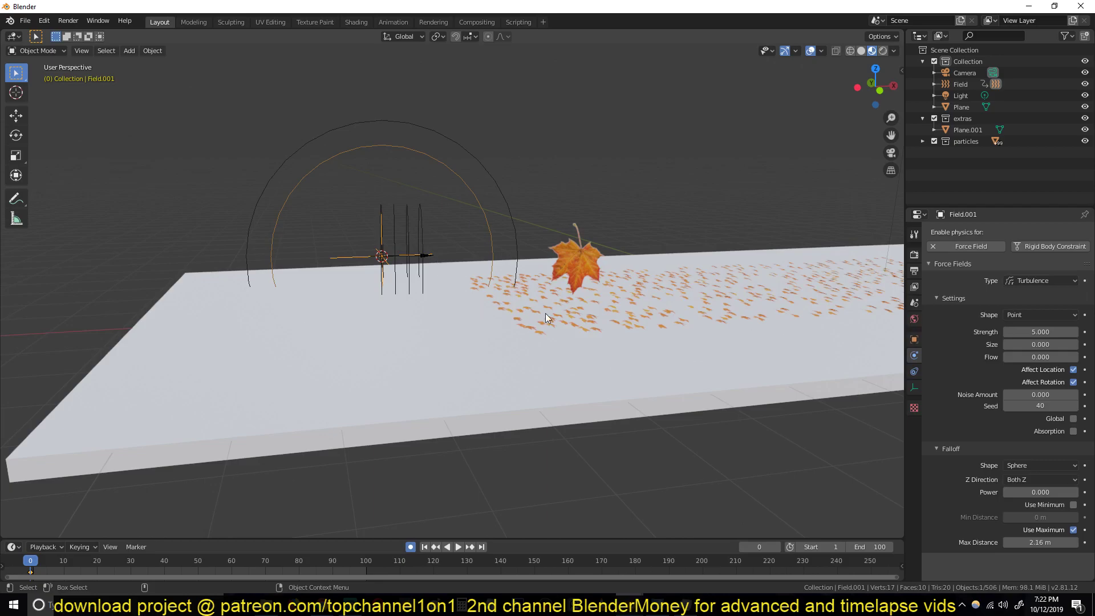
left_click_drag(1027, 543, 1076, 542)
middle_click_drag(490, 245, 461, 244)
Play the leaf simulation twice, examine the blown leaves up close, and return to frame 0.
key("space")
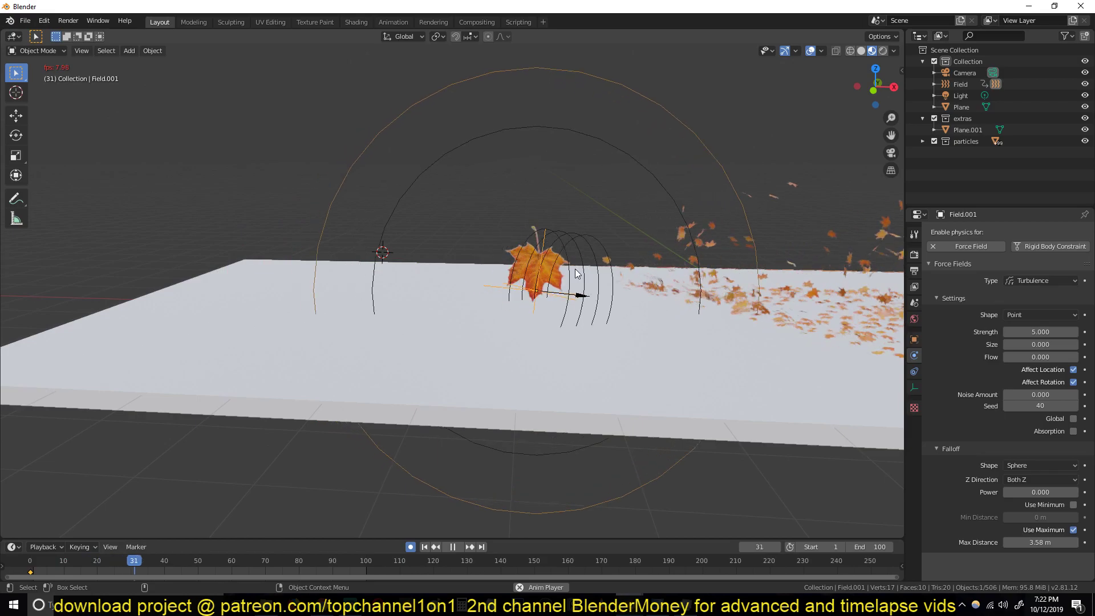
scroll(576, 273, "down", 3)
key("space")
key("shift+Left")
key("space")
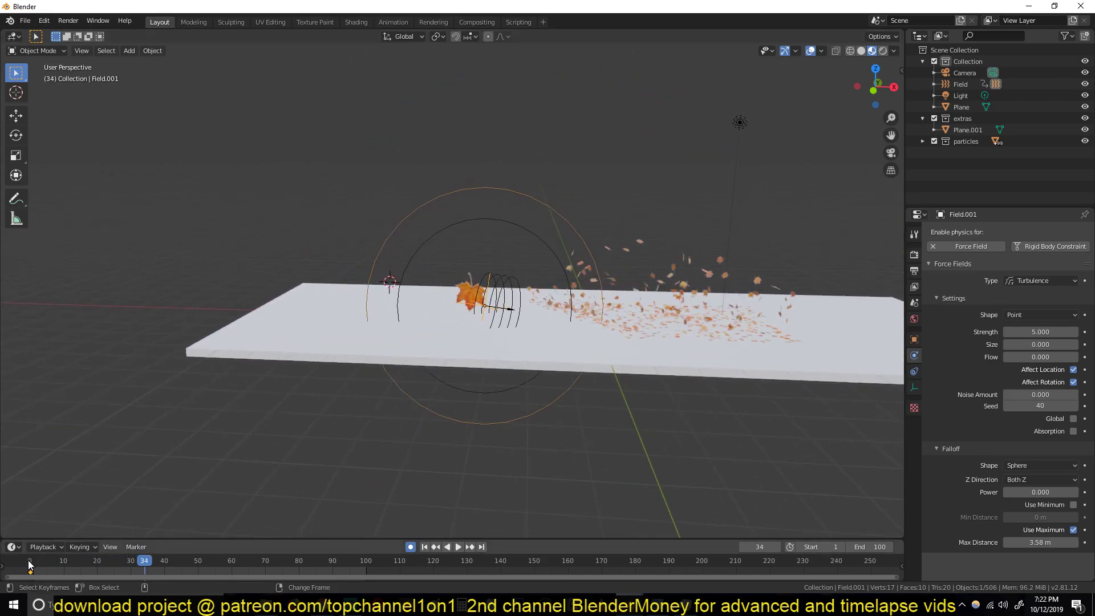
scroll(531, 384, "up", 3)
key("space")
middle_click_drag(482, 354, 671, 284)
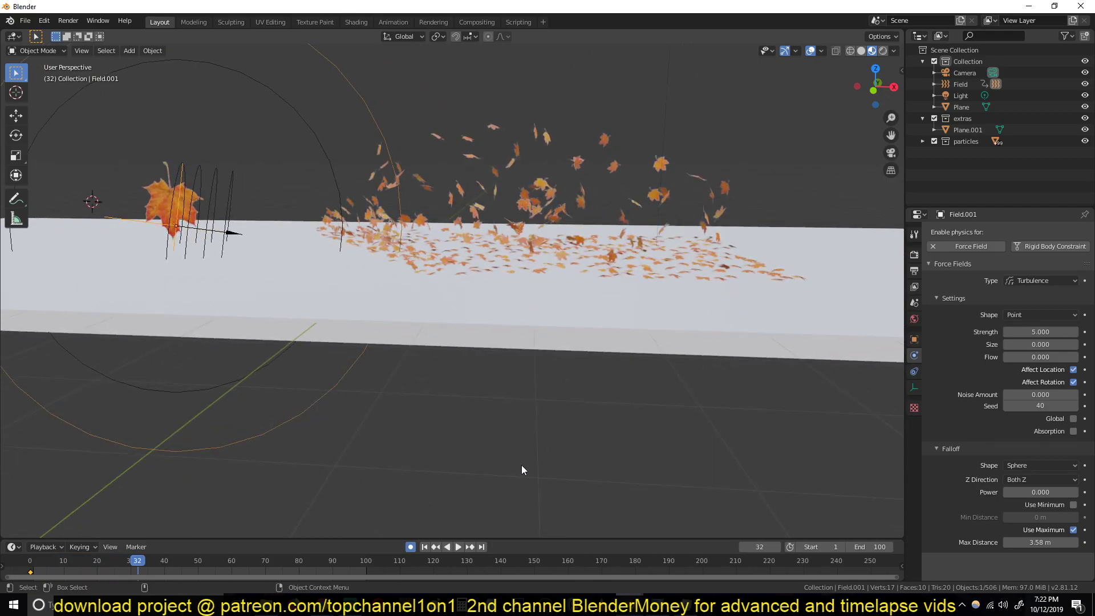
key("shift+Left")
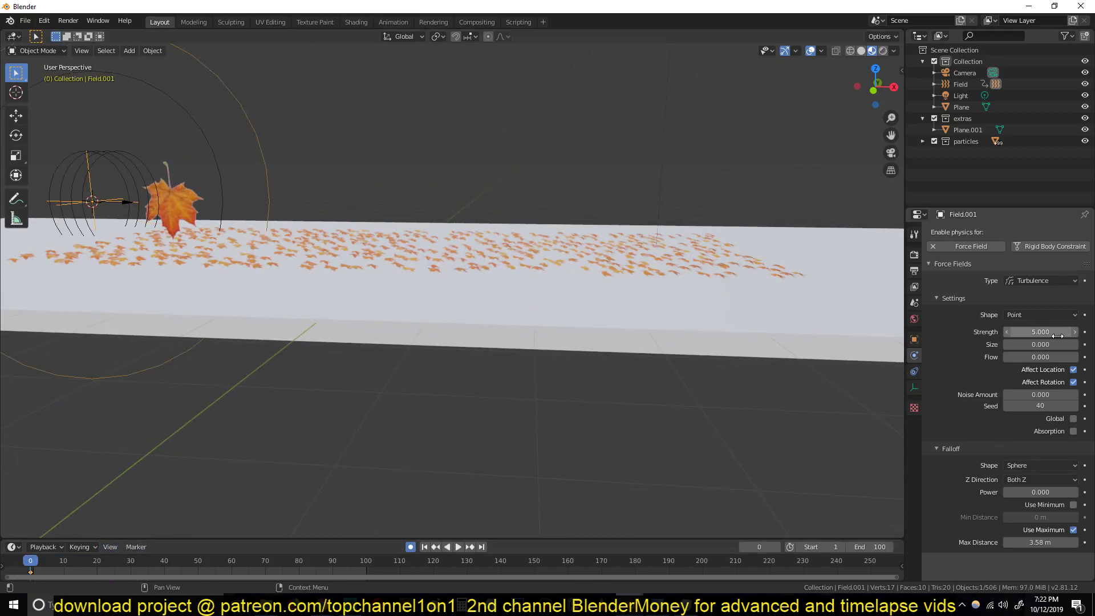
Set the turbulence field's Strength to 10 and play the simulation.
key("Return")
key("space")
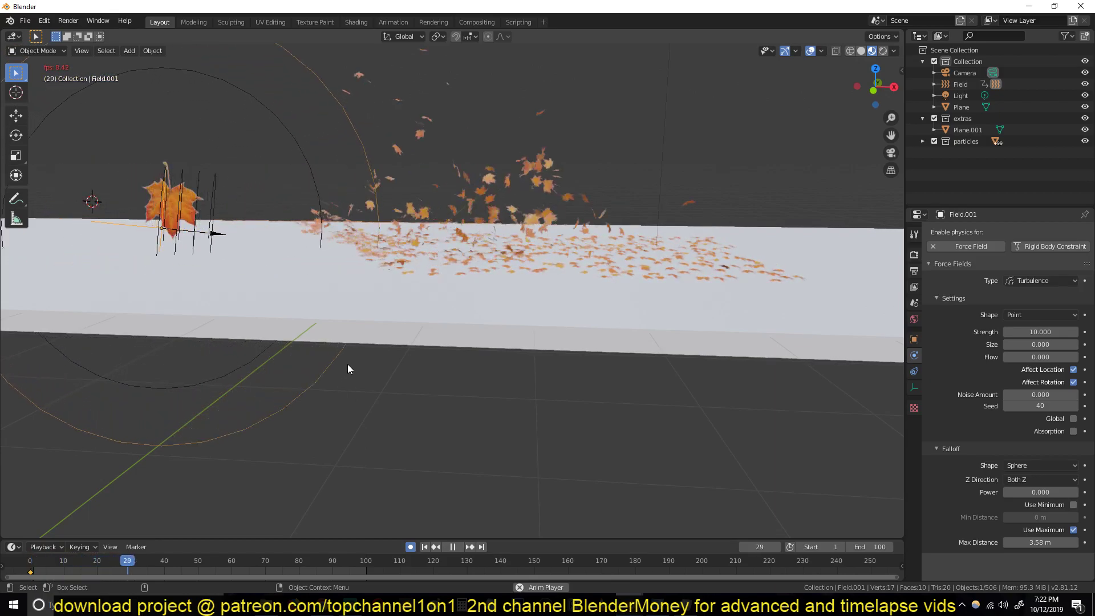
key("space")
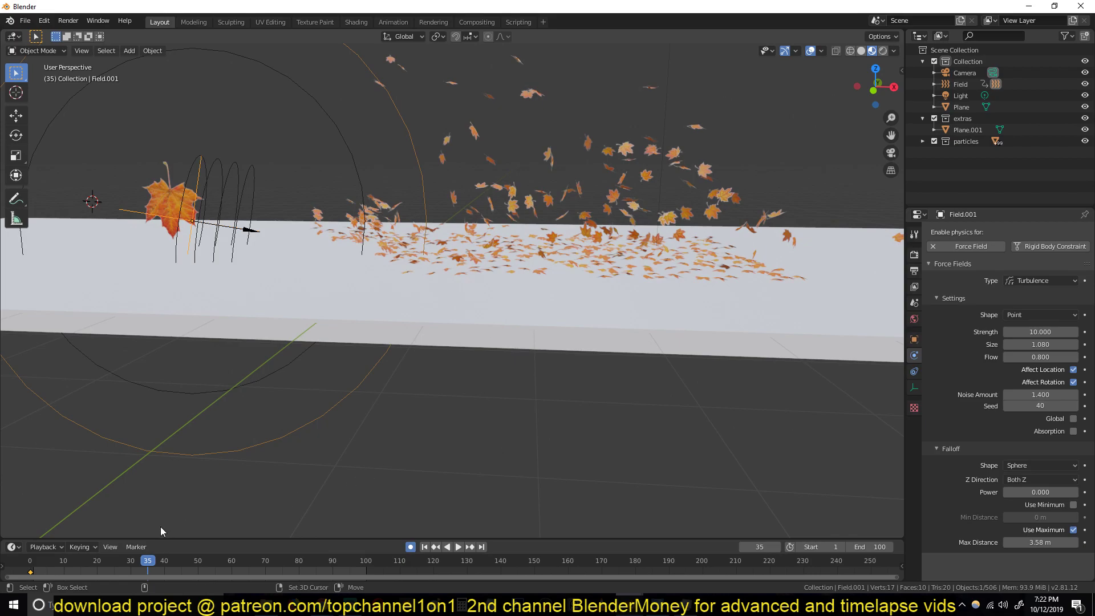
Set the turbulence field's Size to 1.08, Noise Amount to 1.4 and Flow to 0, testing the simulation from frame 0.
left_click(28, 564)
key("space")
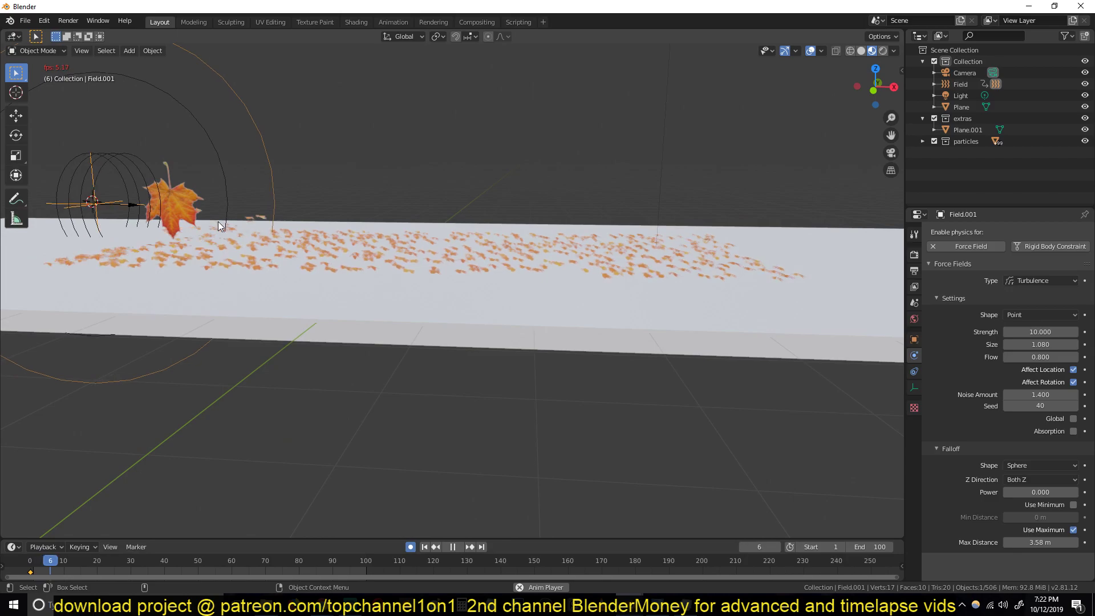
key("space")
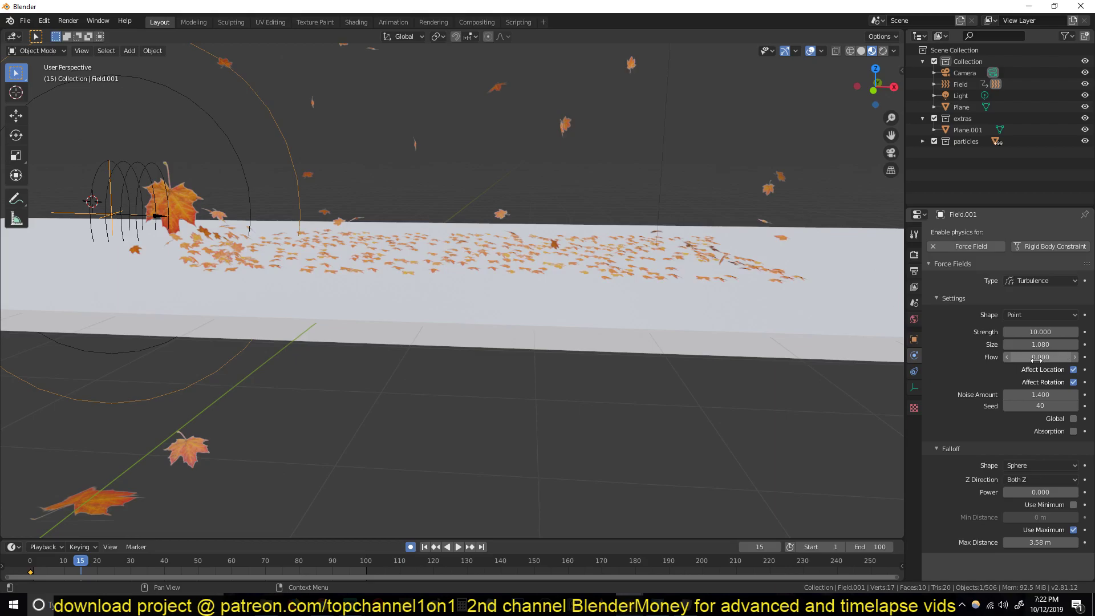
left_click_drag(55, 569, 9, 570)
key("space")
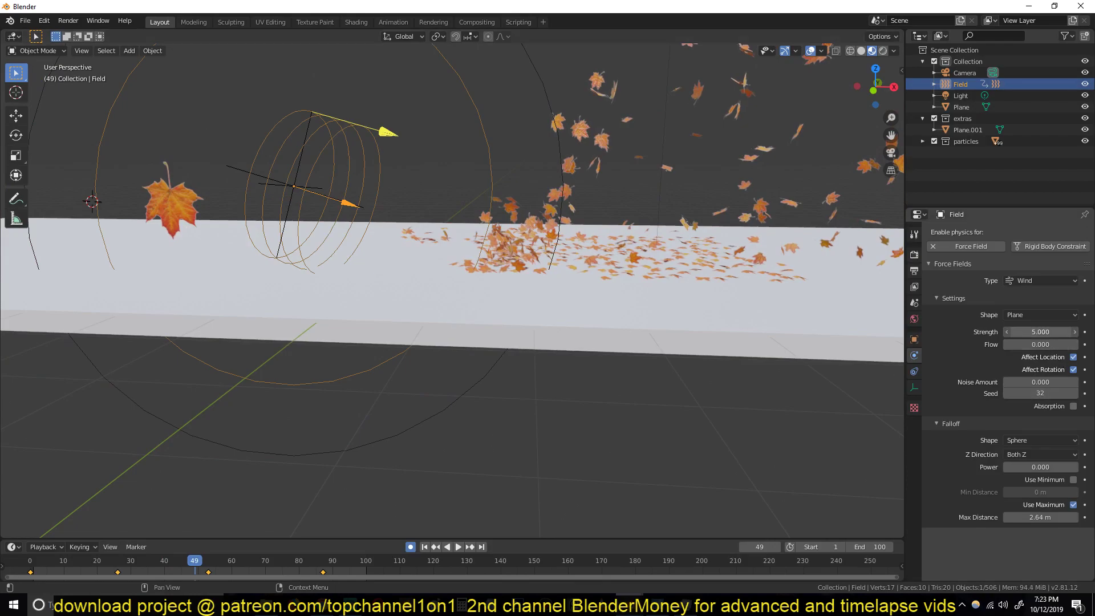
Set the wind field's Strength to 2 and replay the simulation from frame 0.
key("Return")
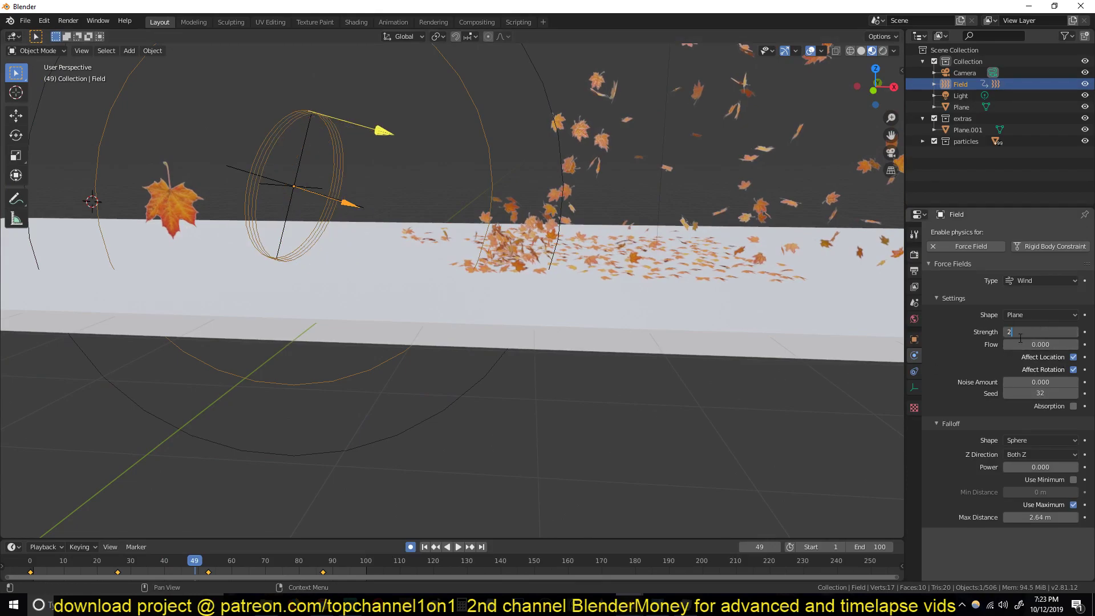
key("Return")
left_click(32, 570)
key("space")
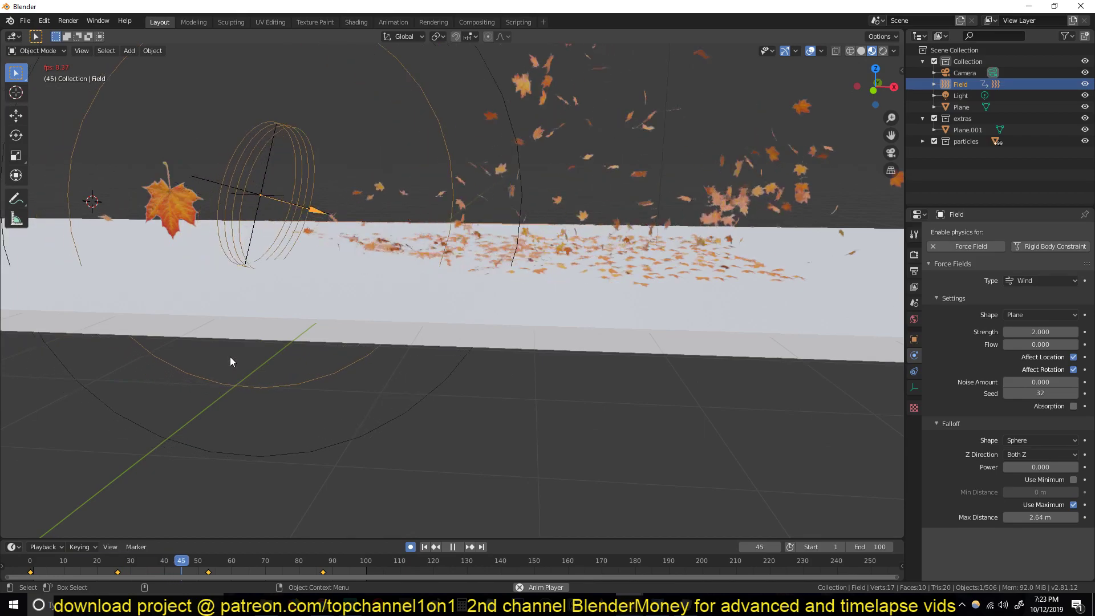
key("space")
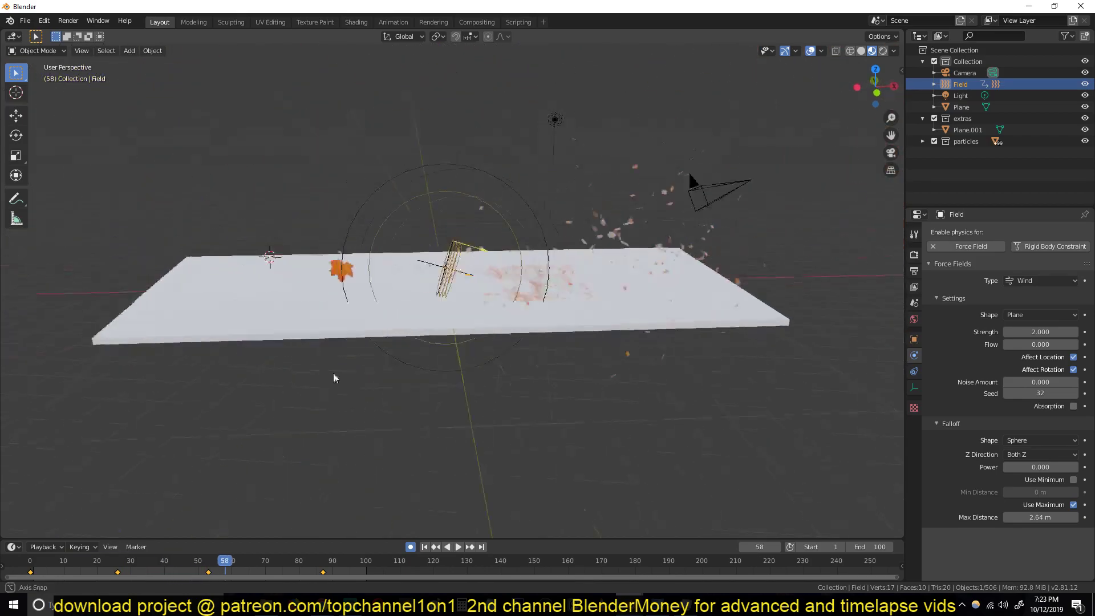